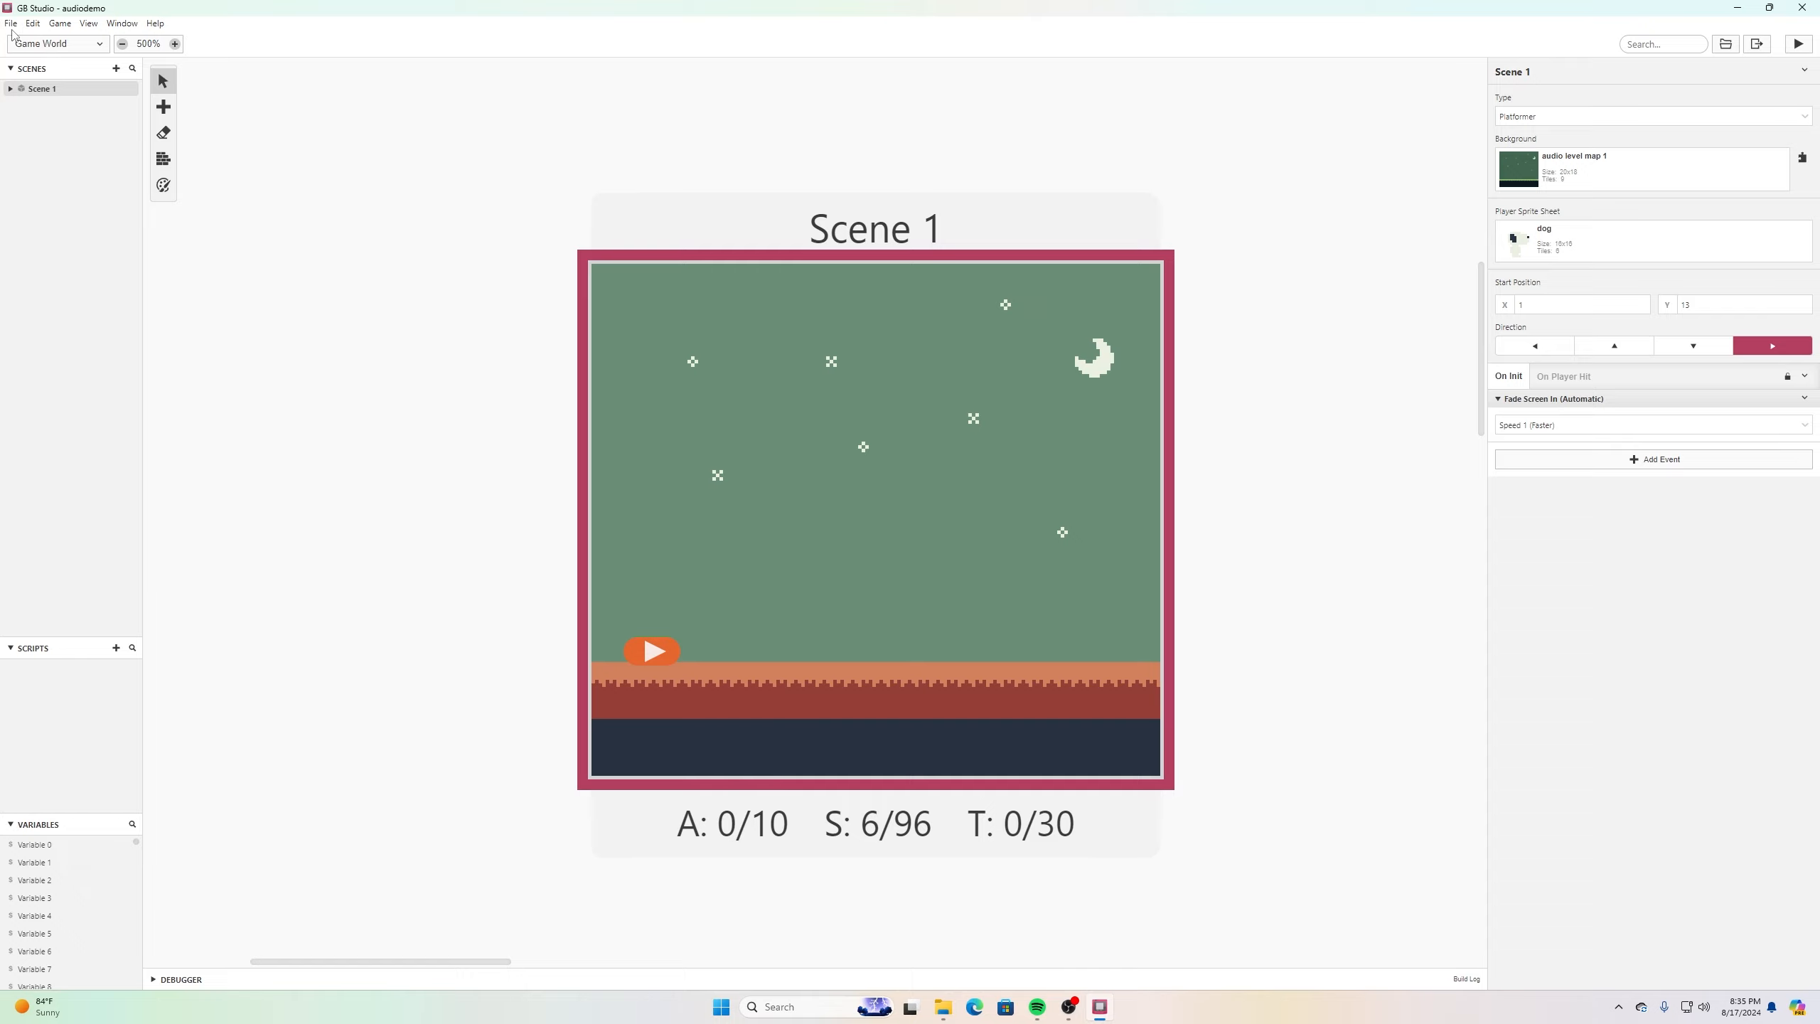
Create a new song named doggamesong in the music editor.
left_click(32, 46)
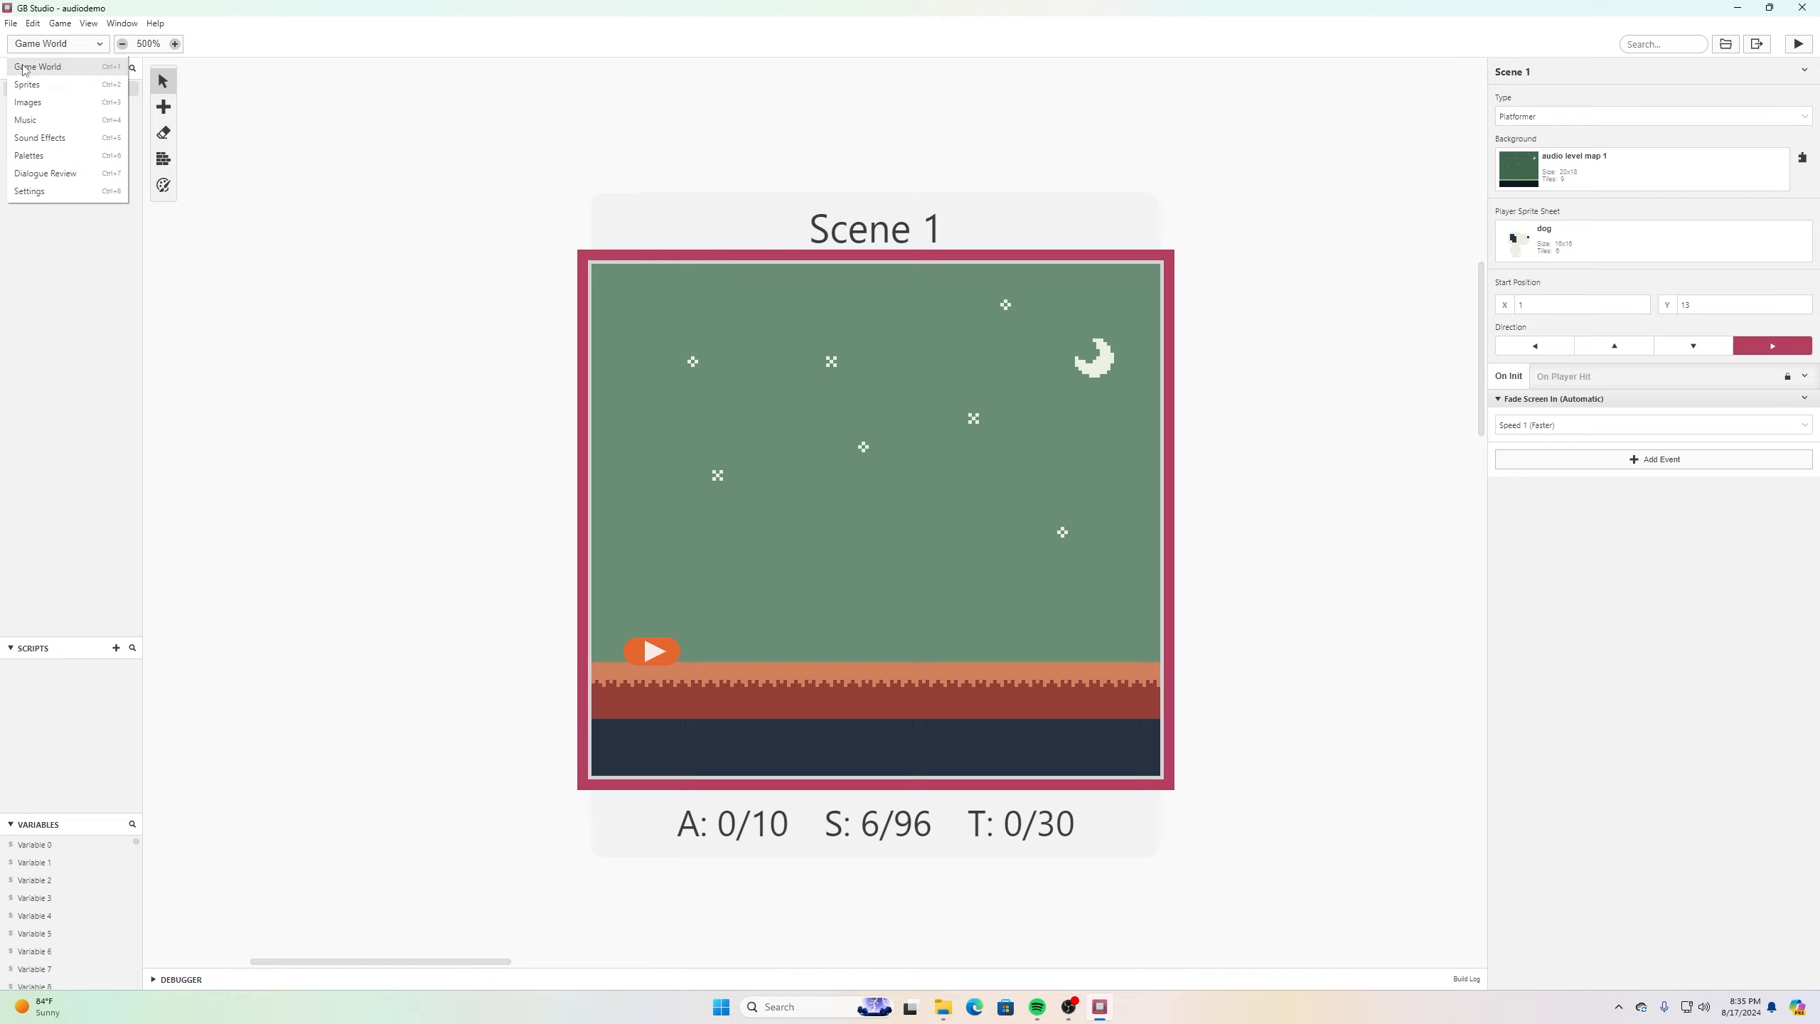
left_click(36, 119)
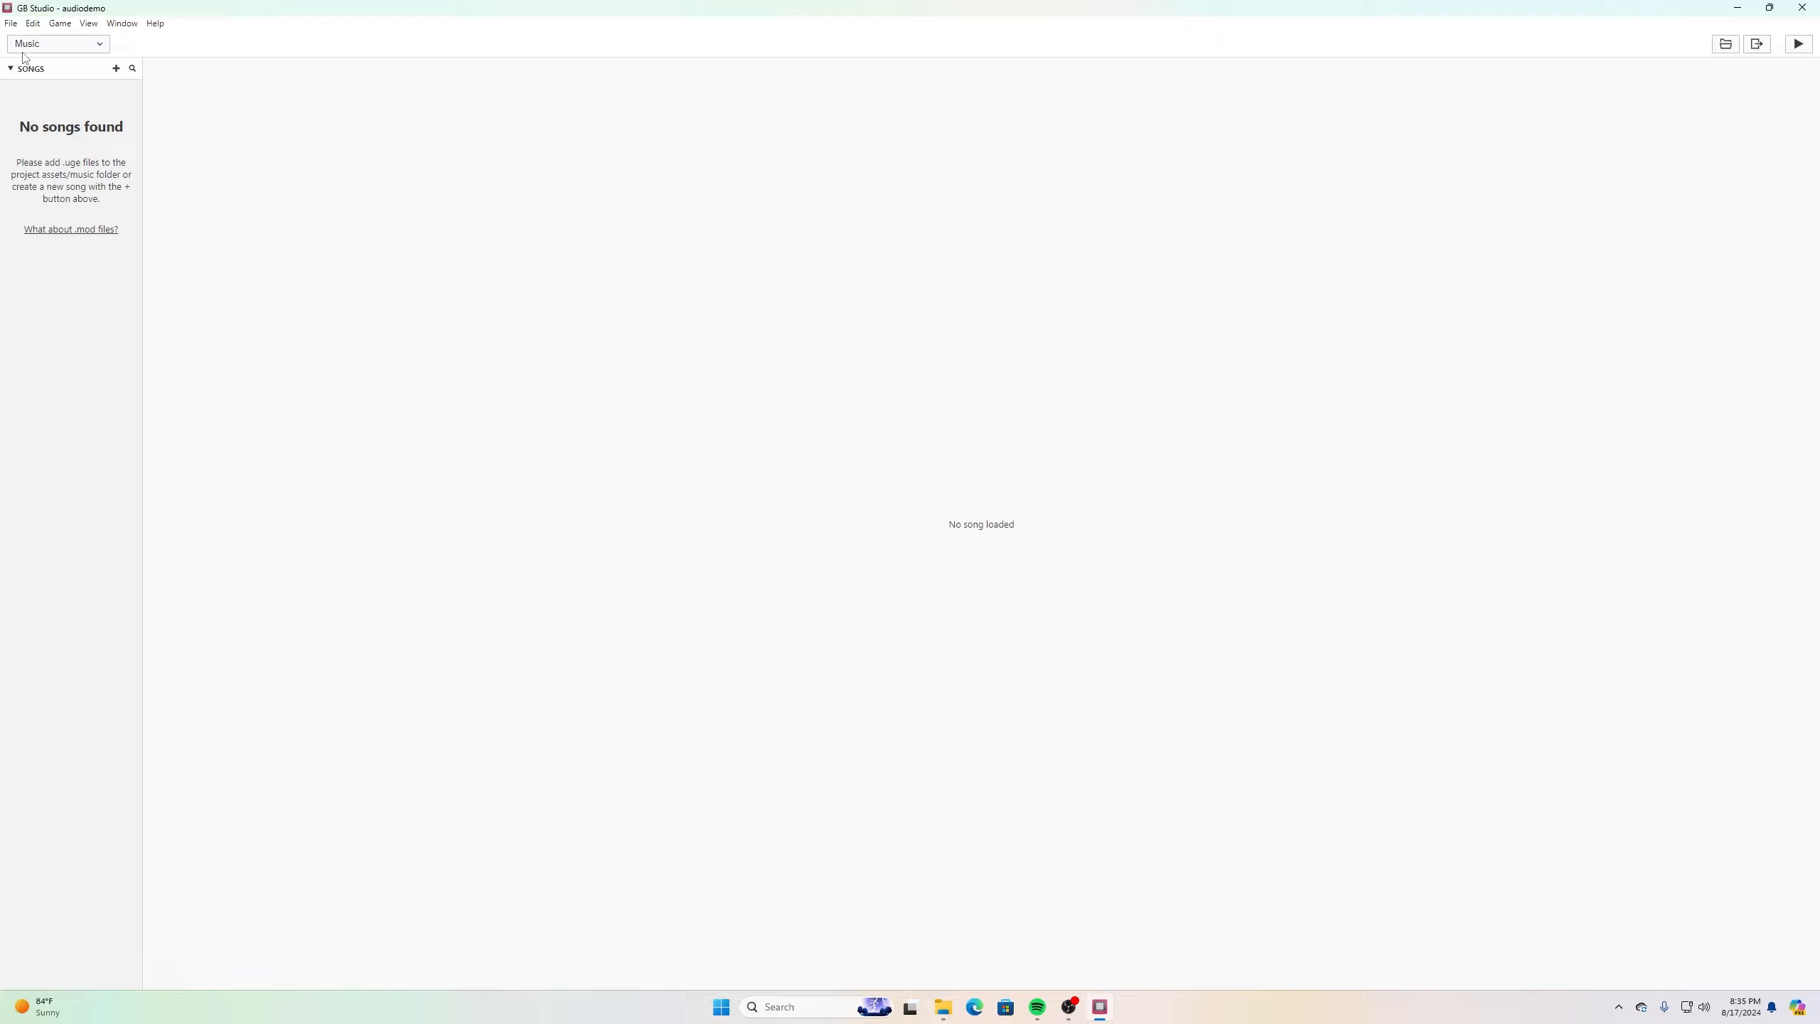
left_click(116, 69)
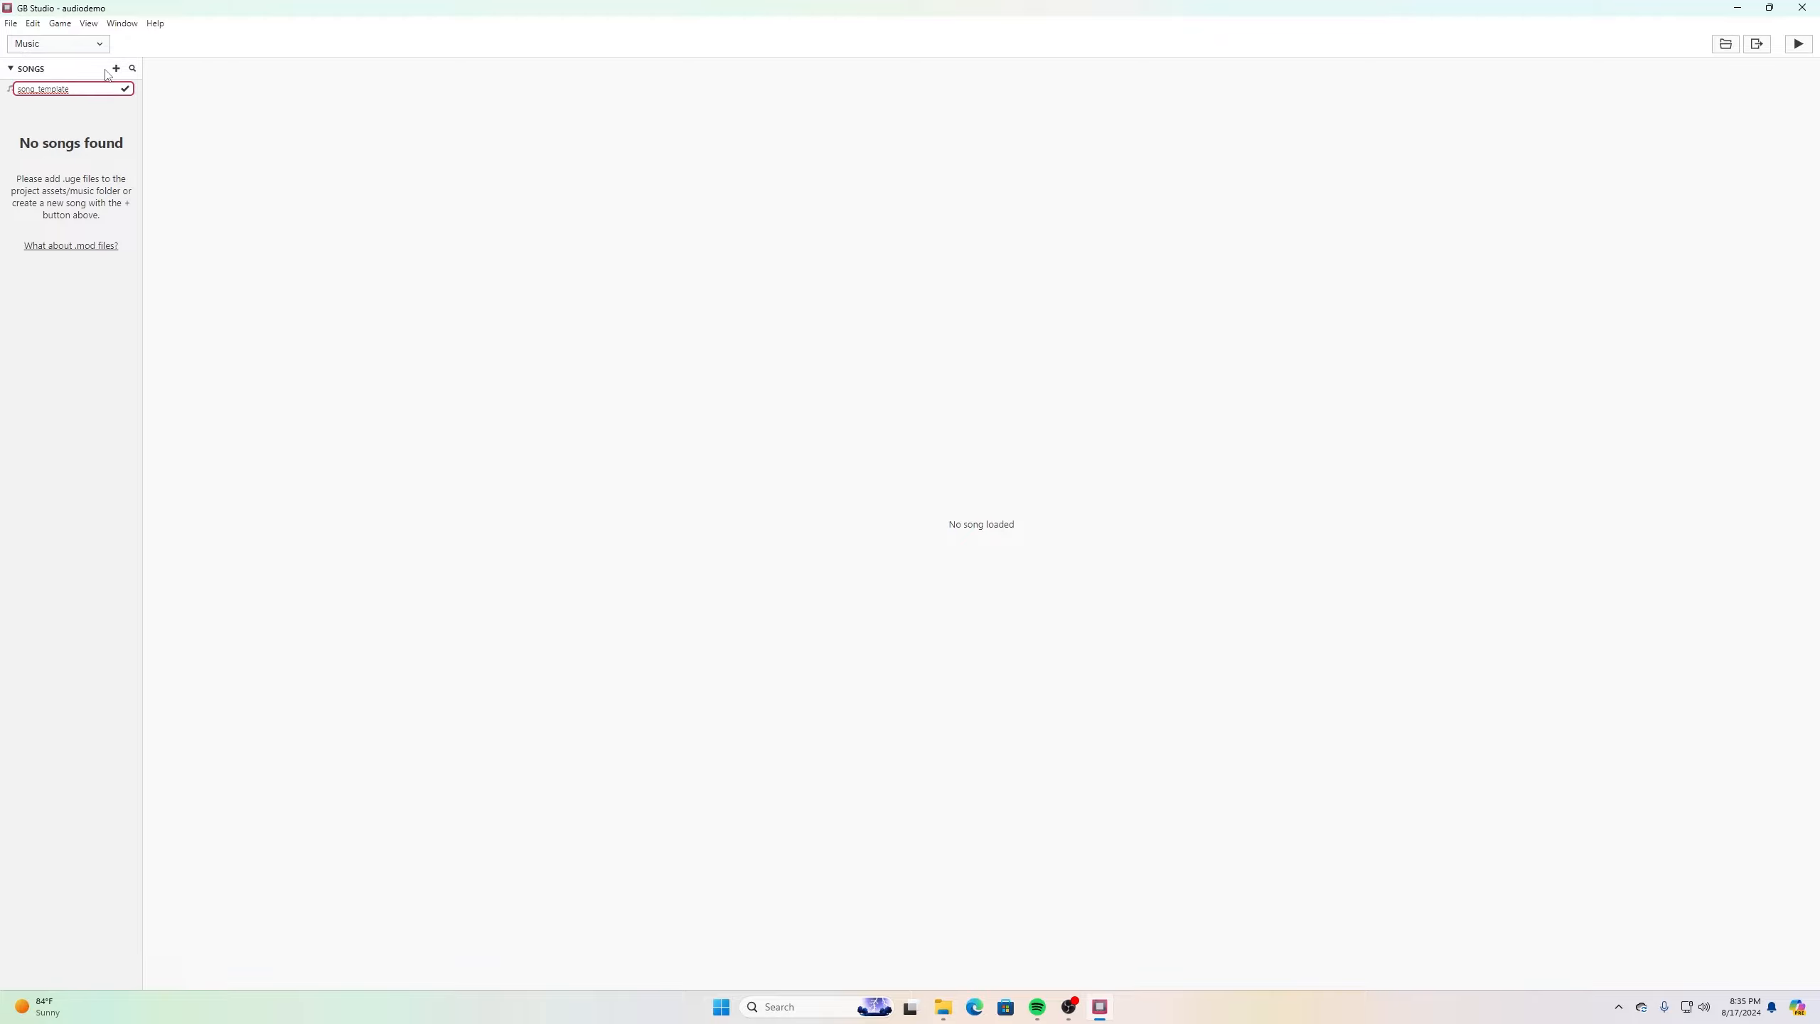
key("BackSpace")
key("BackSpace")
key("BackSpace")
key("BackSpace")
key("BackSpace")
key("BackSpace")
key("BackSpace")
key("BackSpace")
key("BackSpace")
key("BackSpace")
key("BackSpace")
key("BackSpace")
type("doggamesong")
key("Return")
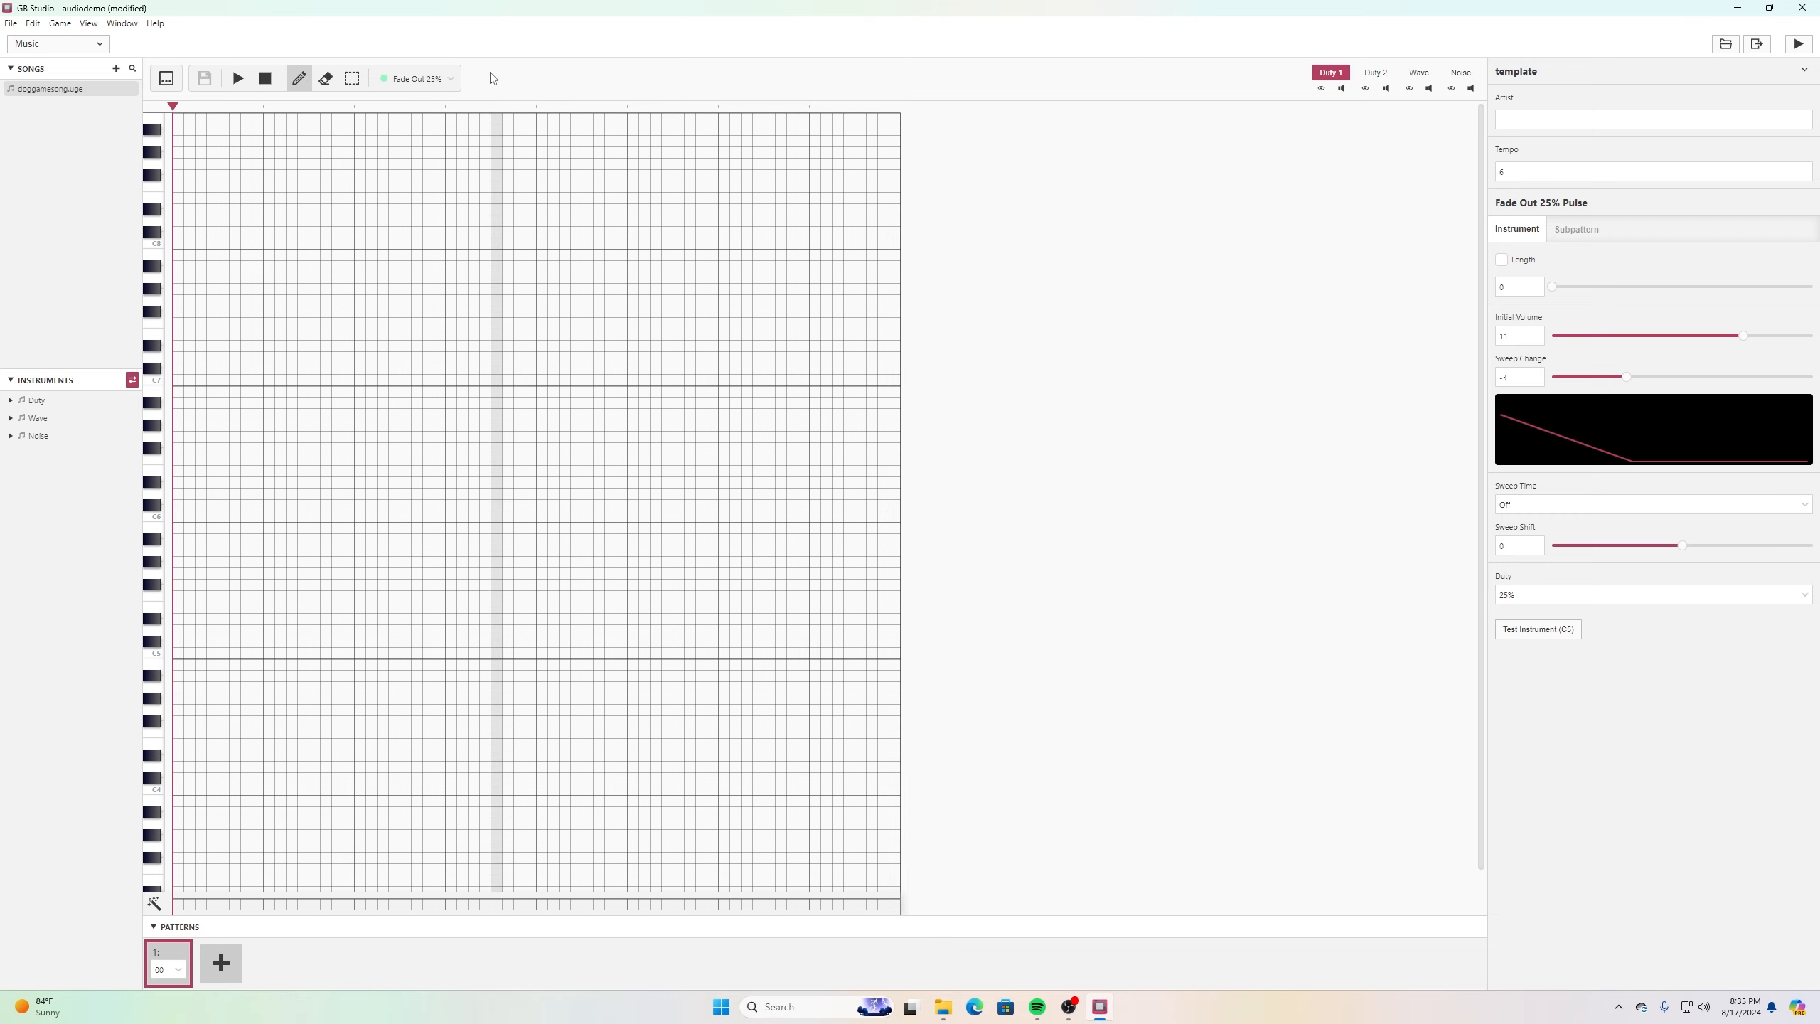
View the song in the tracker layout and return to the piano roll.
left_click(167, 78)
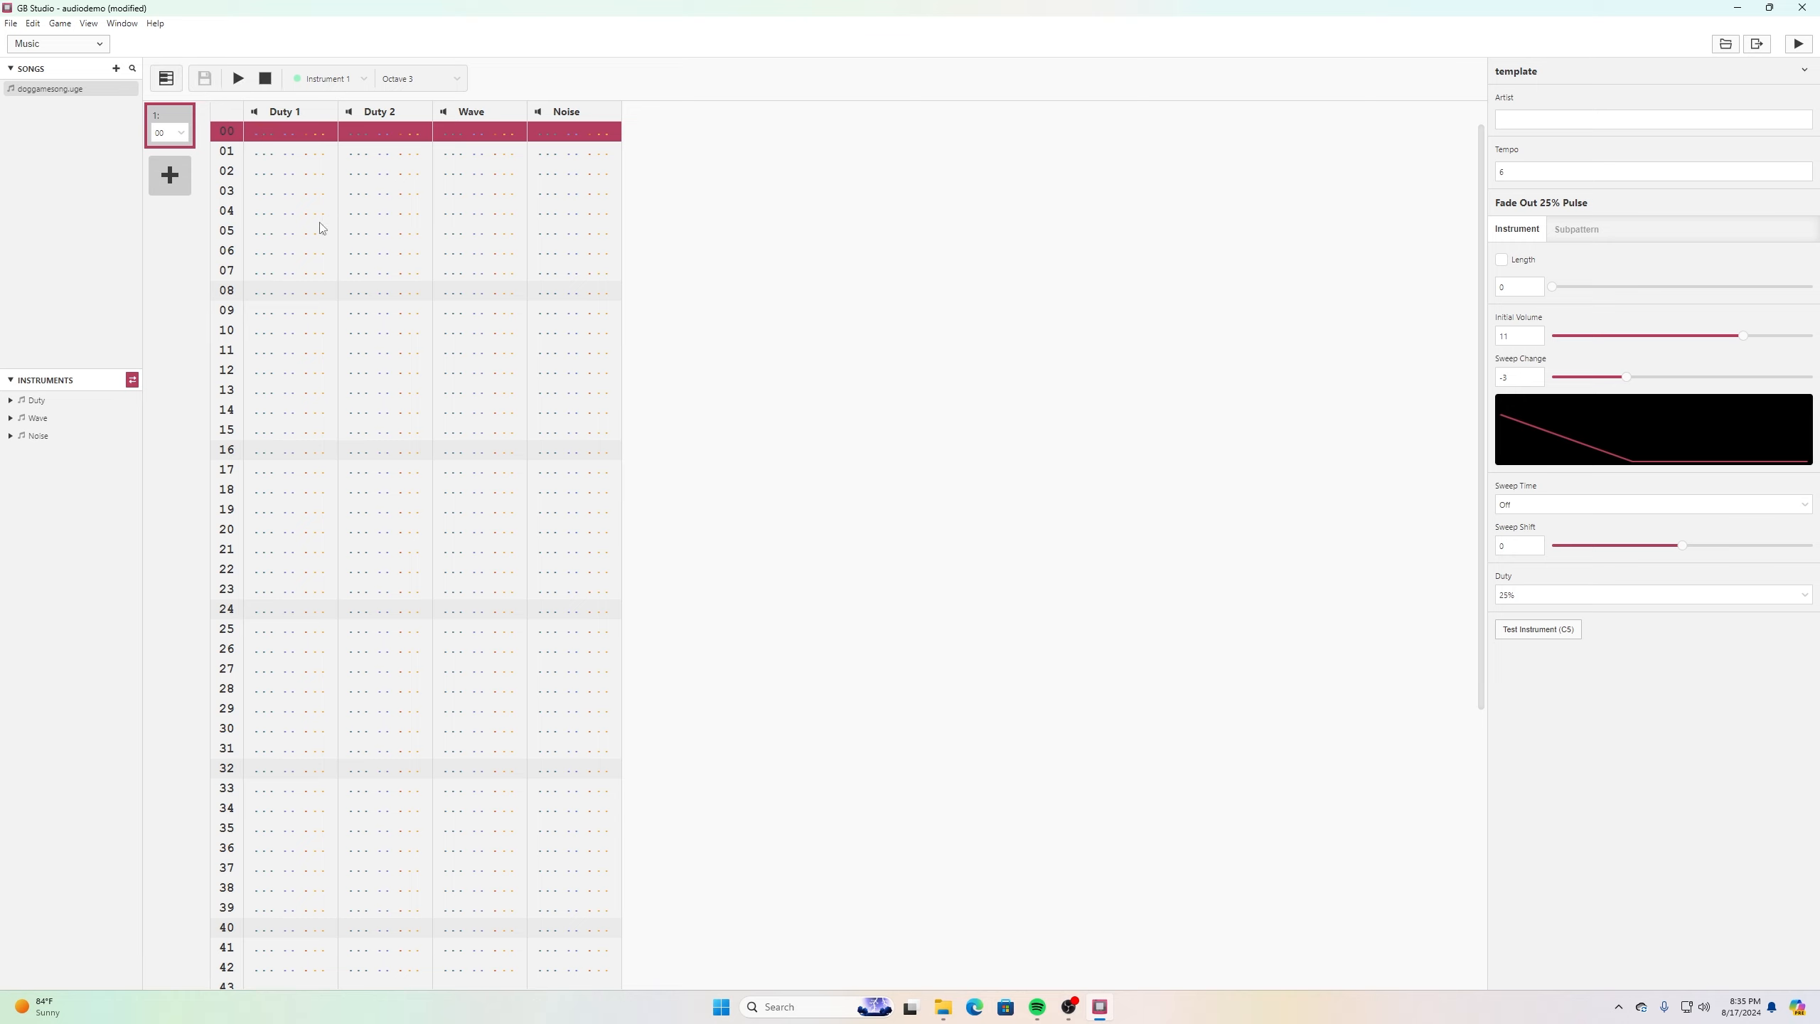
left_click(165, 79)
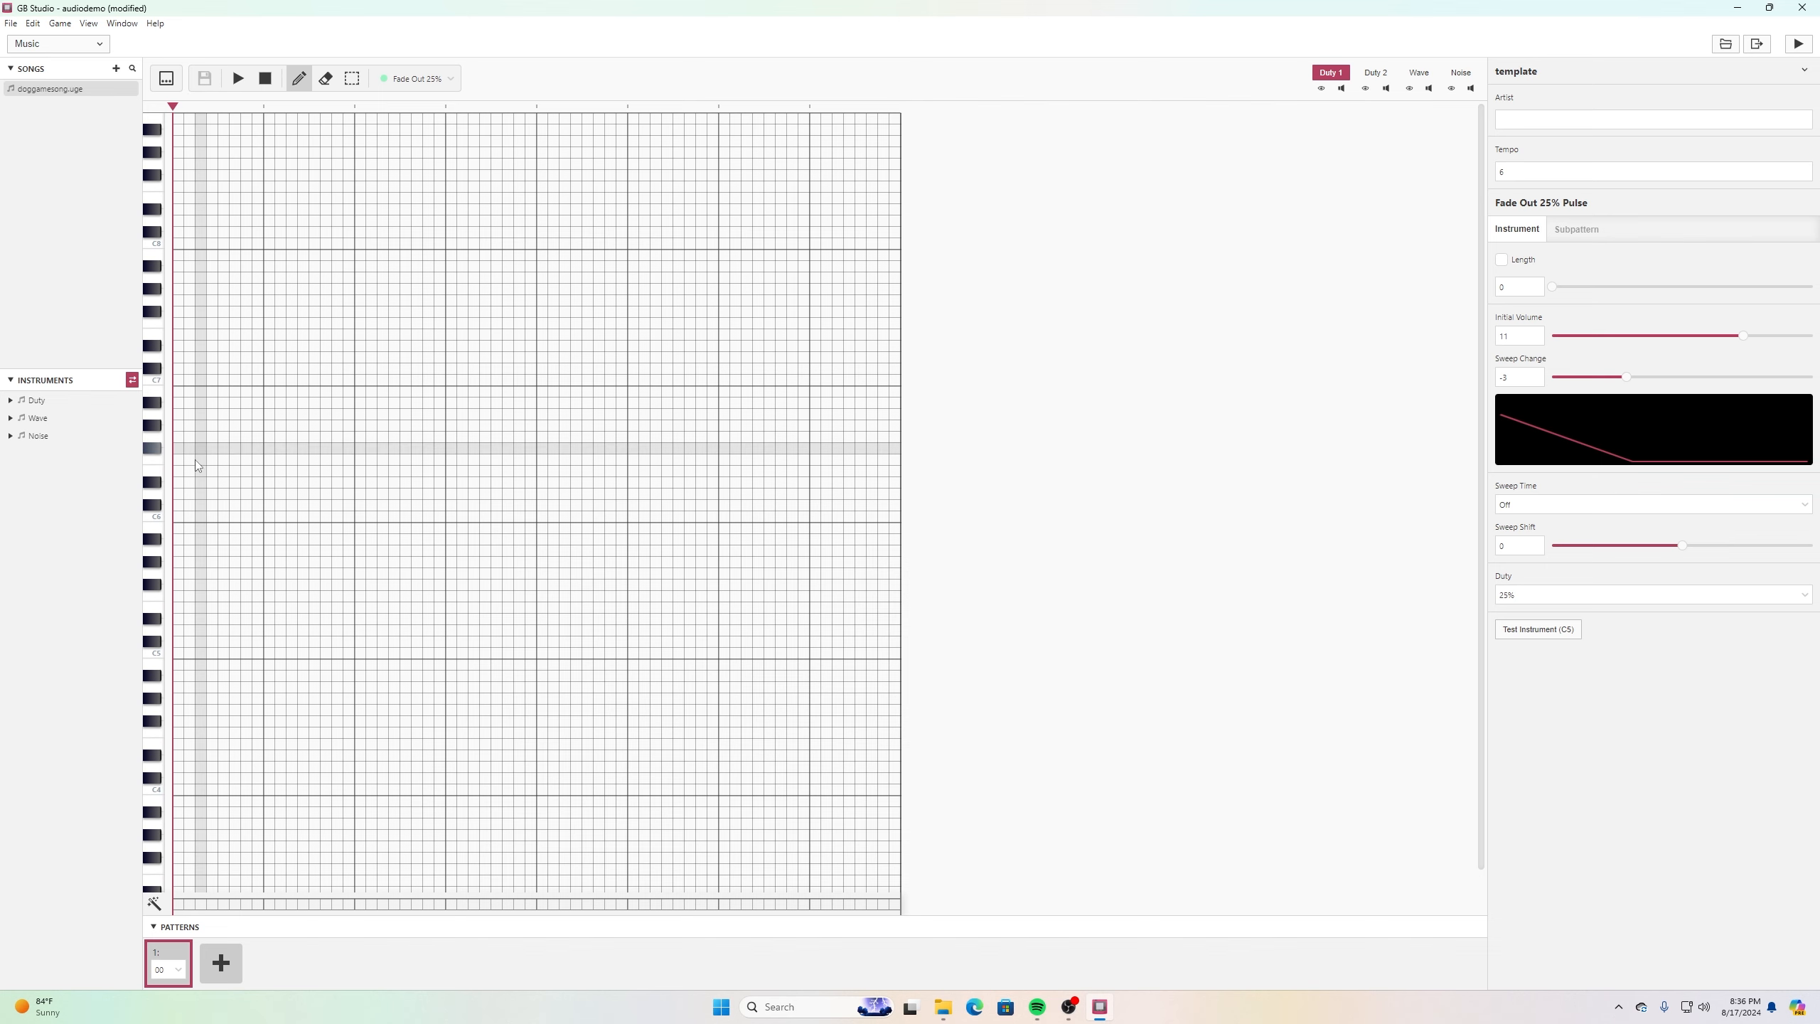
Place trial notes at C#6 and D#6 in the first two Duty 1 columns and raise the second note to E6.
left_click(179, 516)
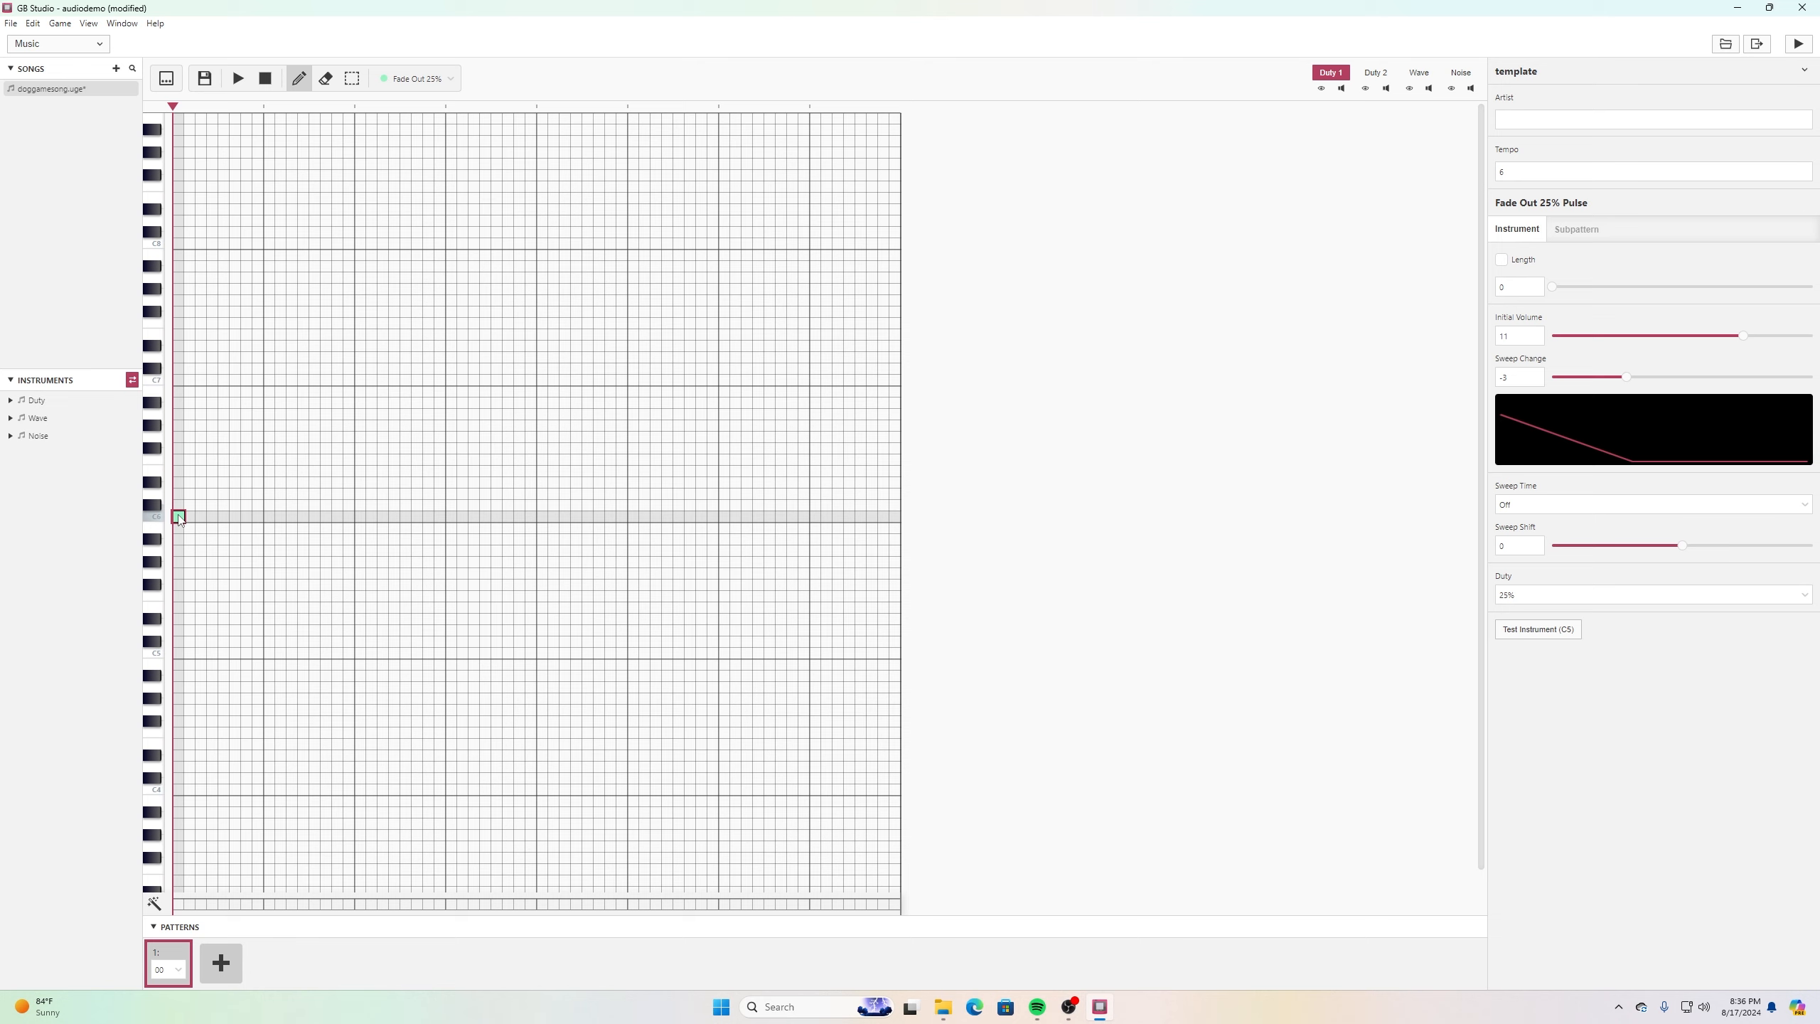
left_click(179, 504)
left_click(189, 481)
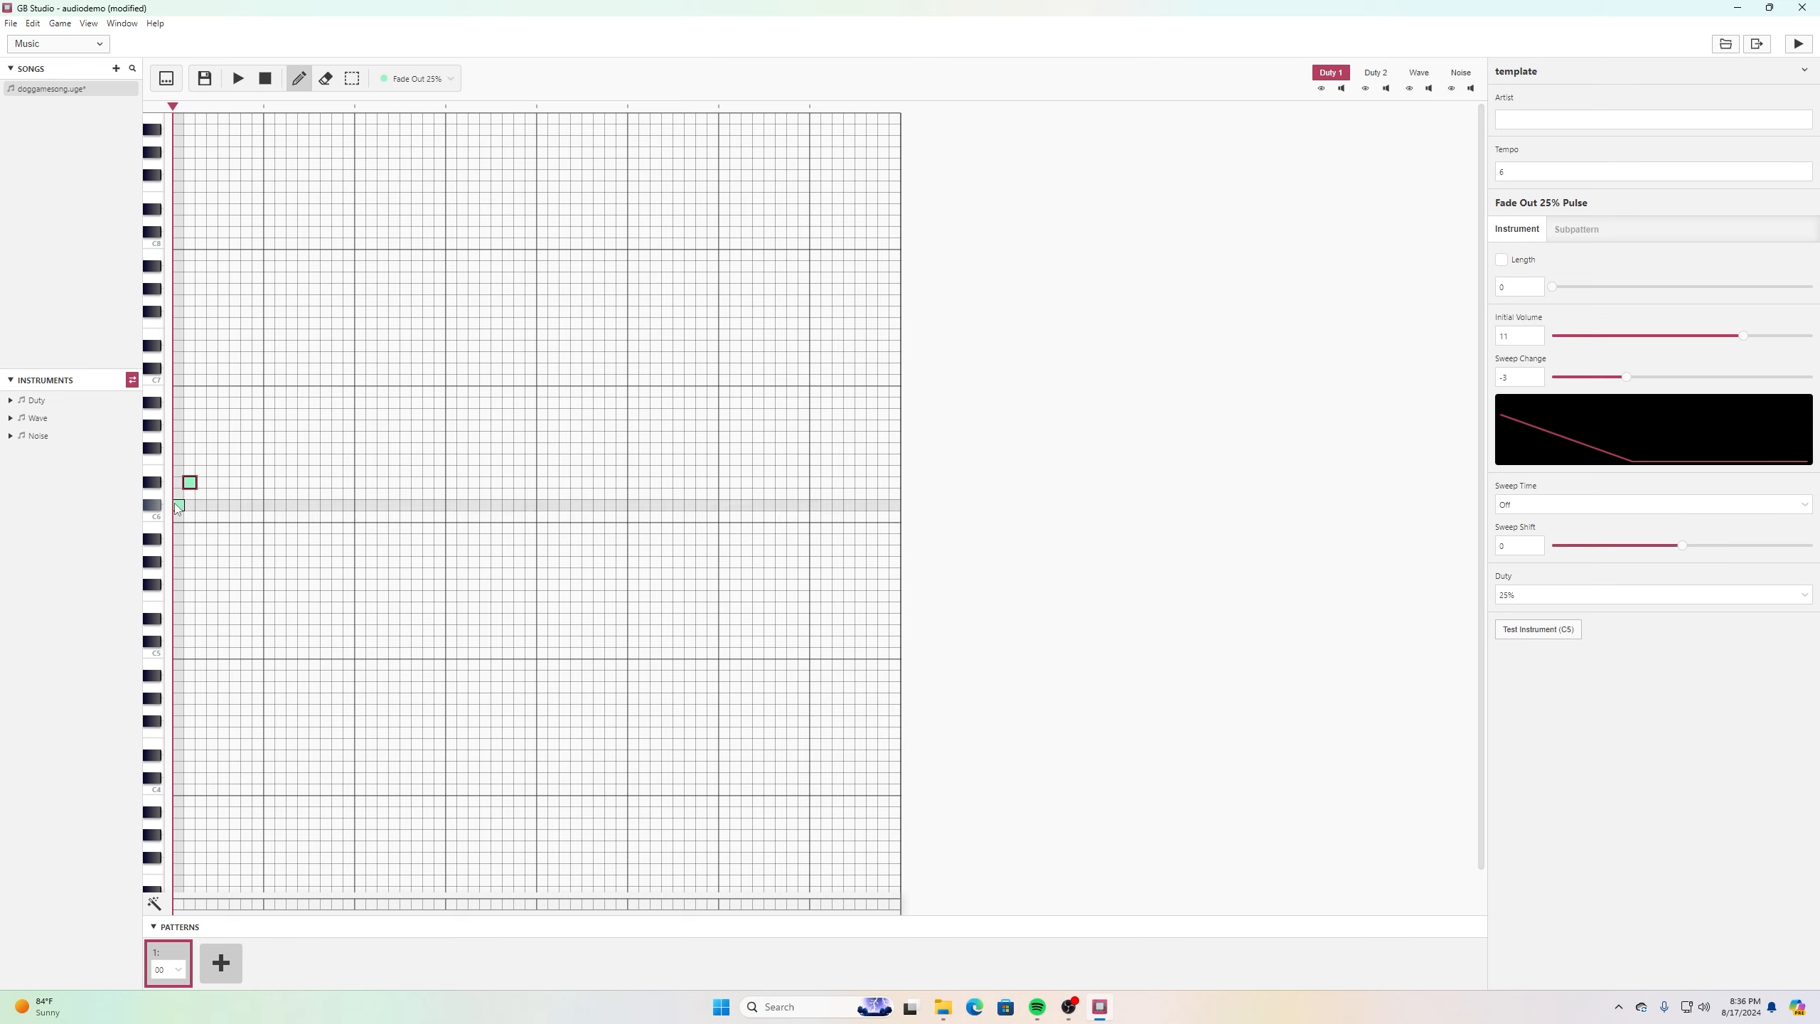
left_click(179, 505)
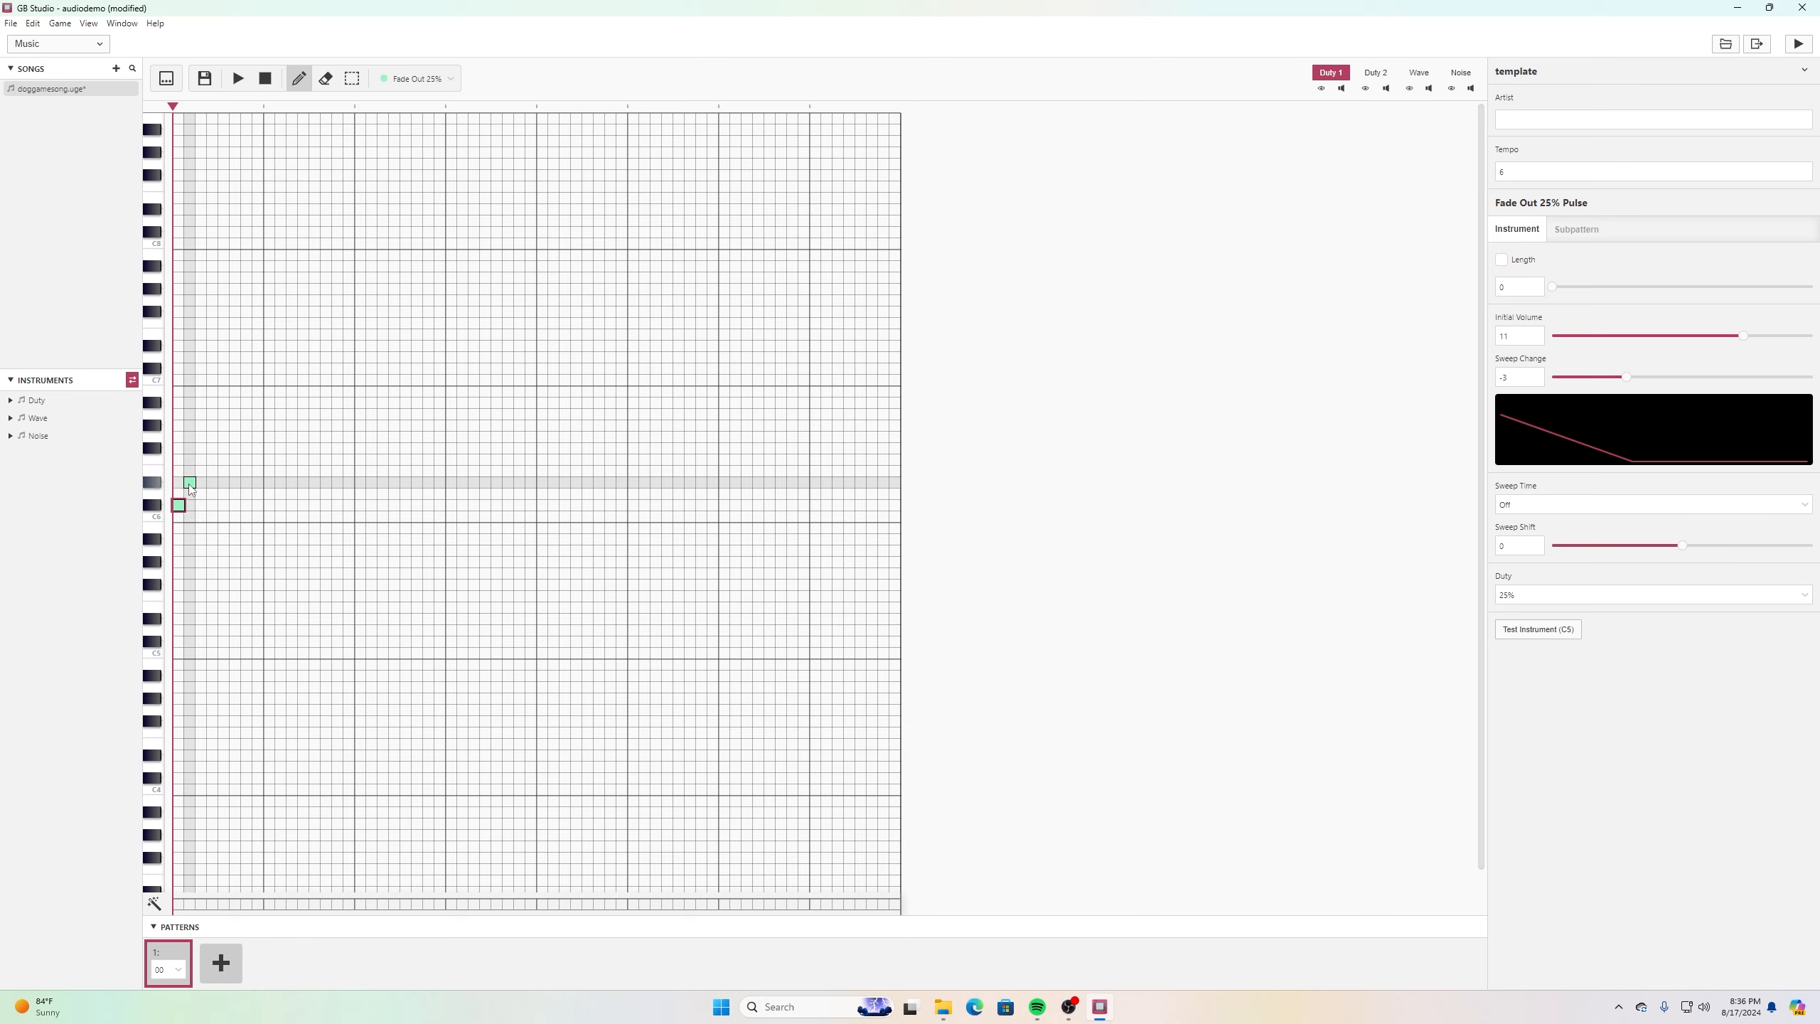
mouse_move(190, 482)
left_mouse_down()
mouse_move(188, 304)
mouse_move(187, 468)
left_mouse_up()
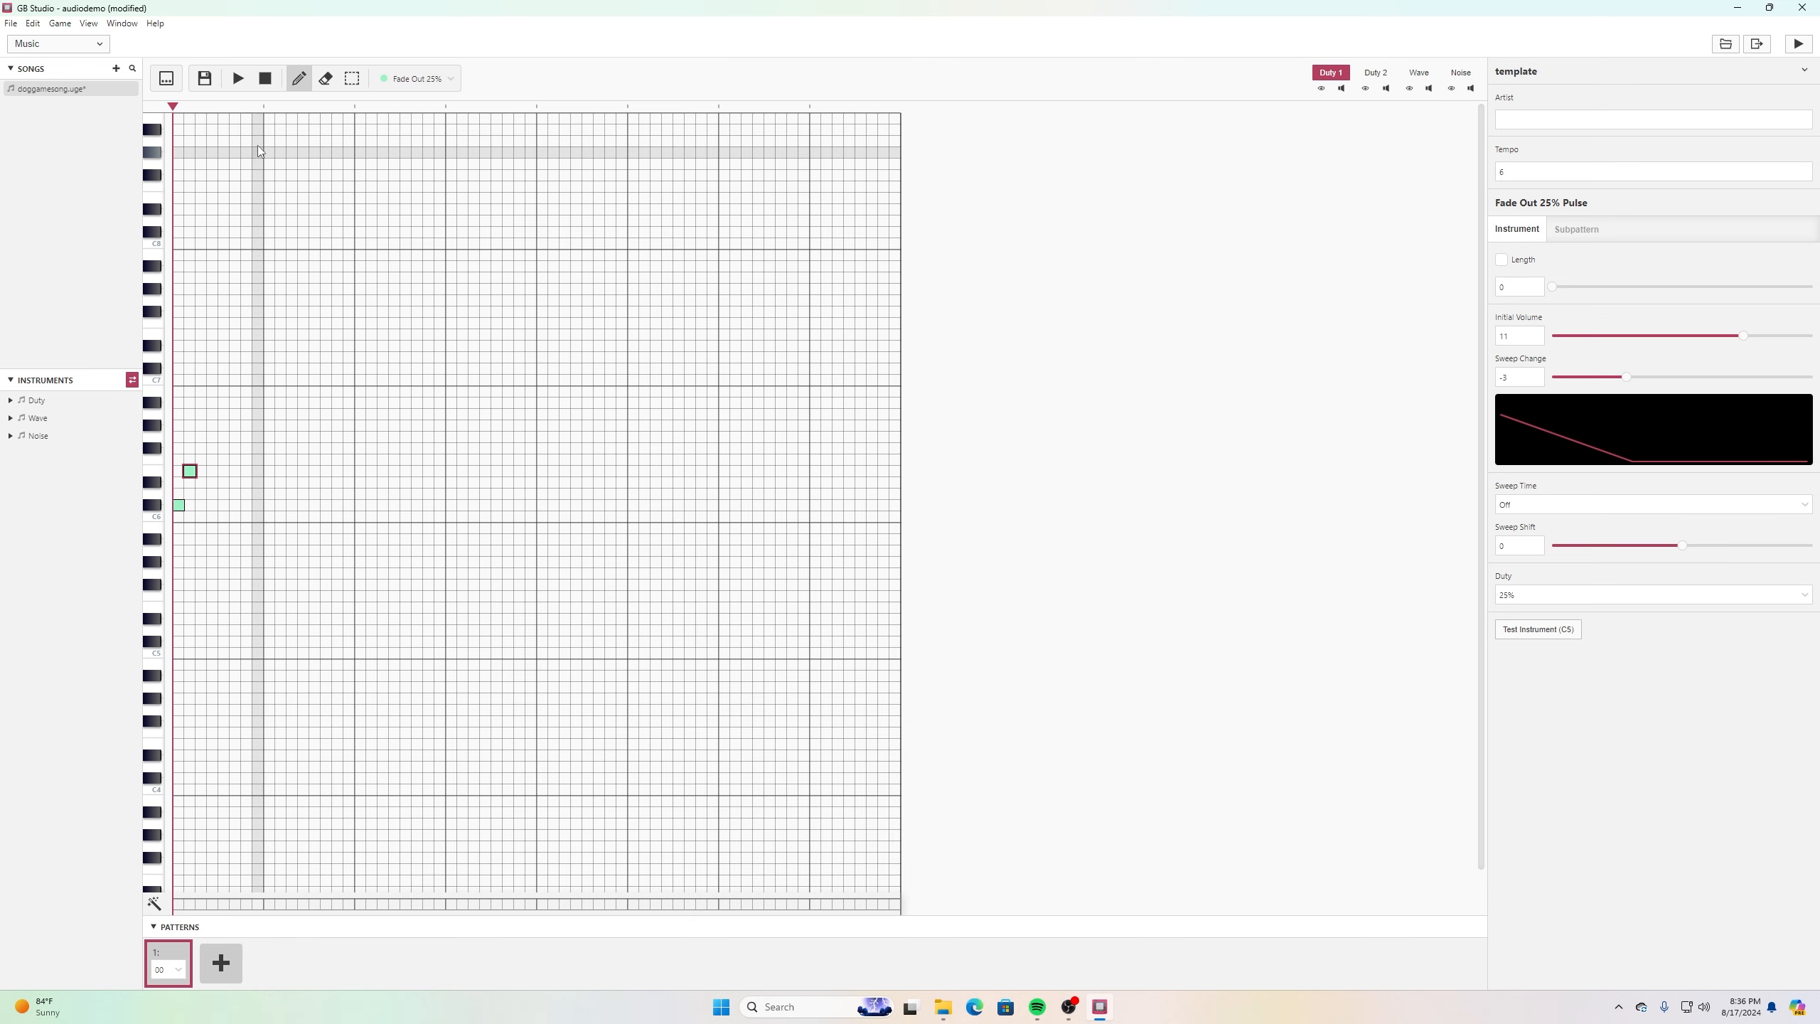
Erase both trial notes from the Duty 1 piano roll.
left_click(326, 78)
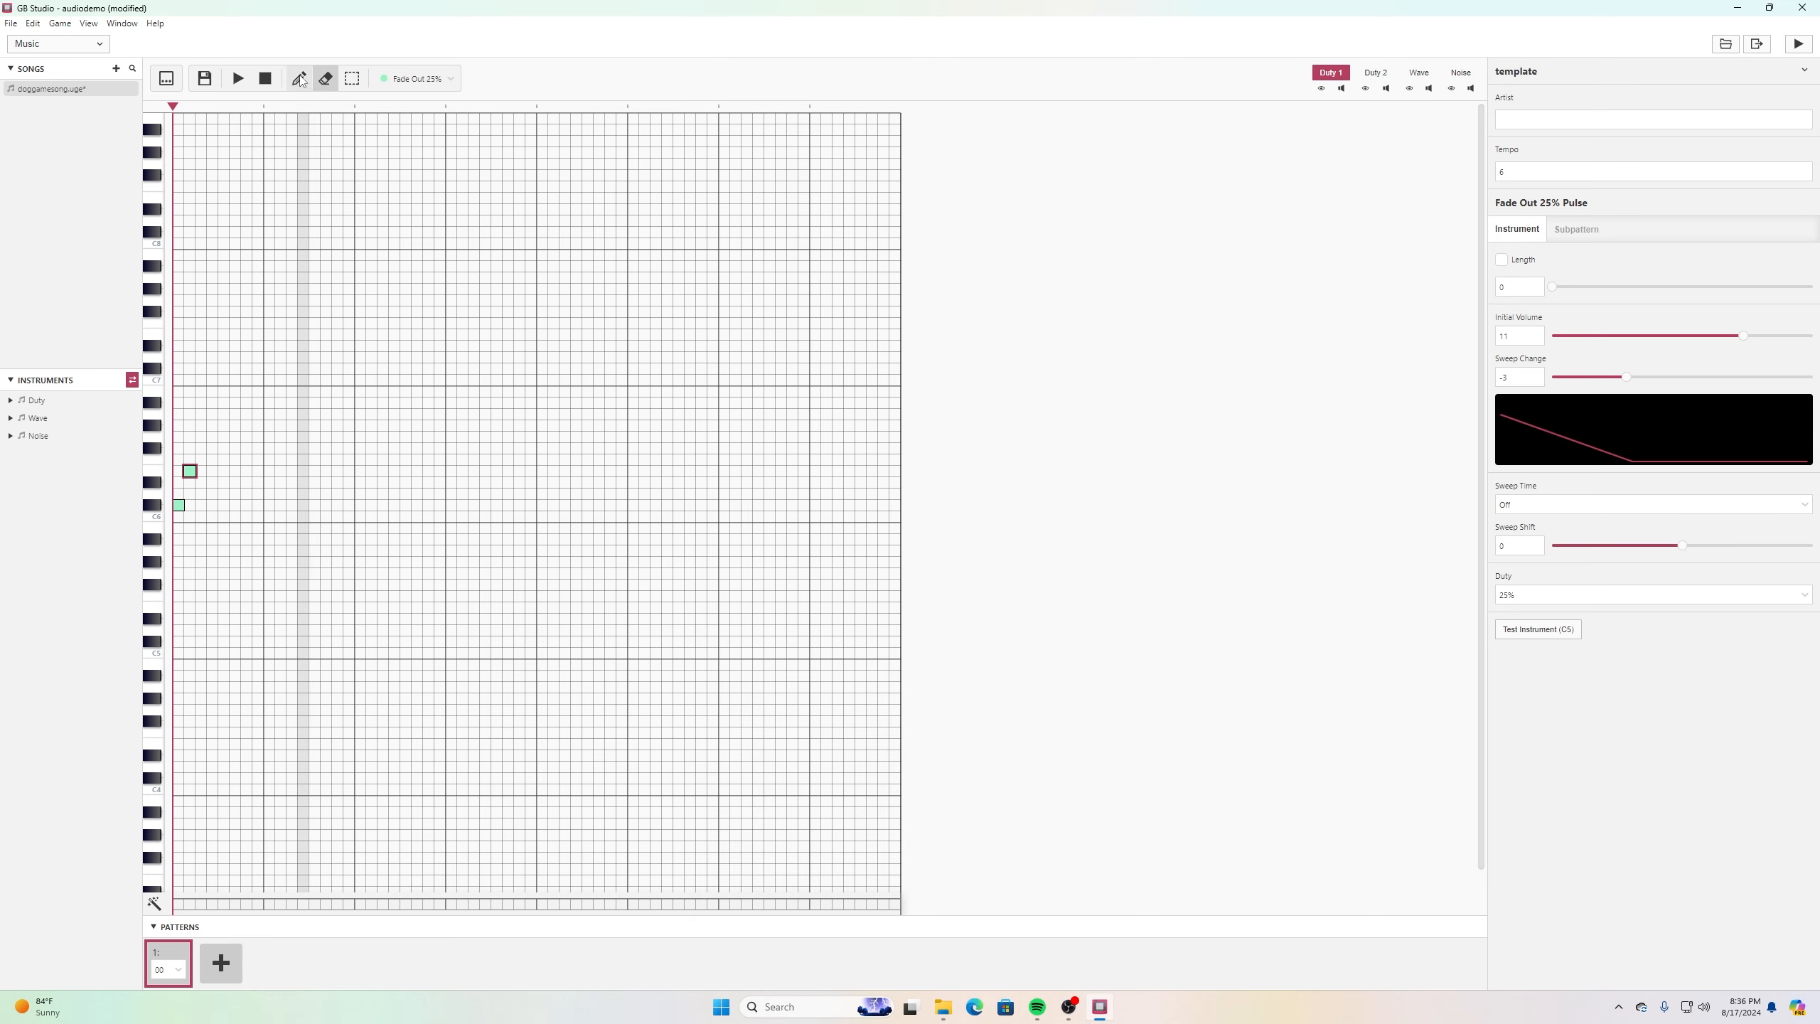
left_click(190, 472)
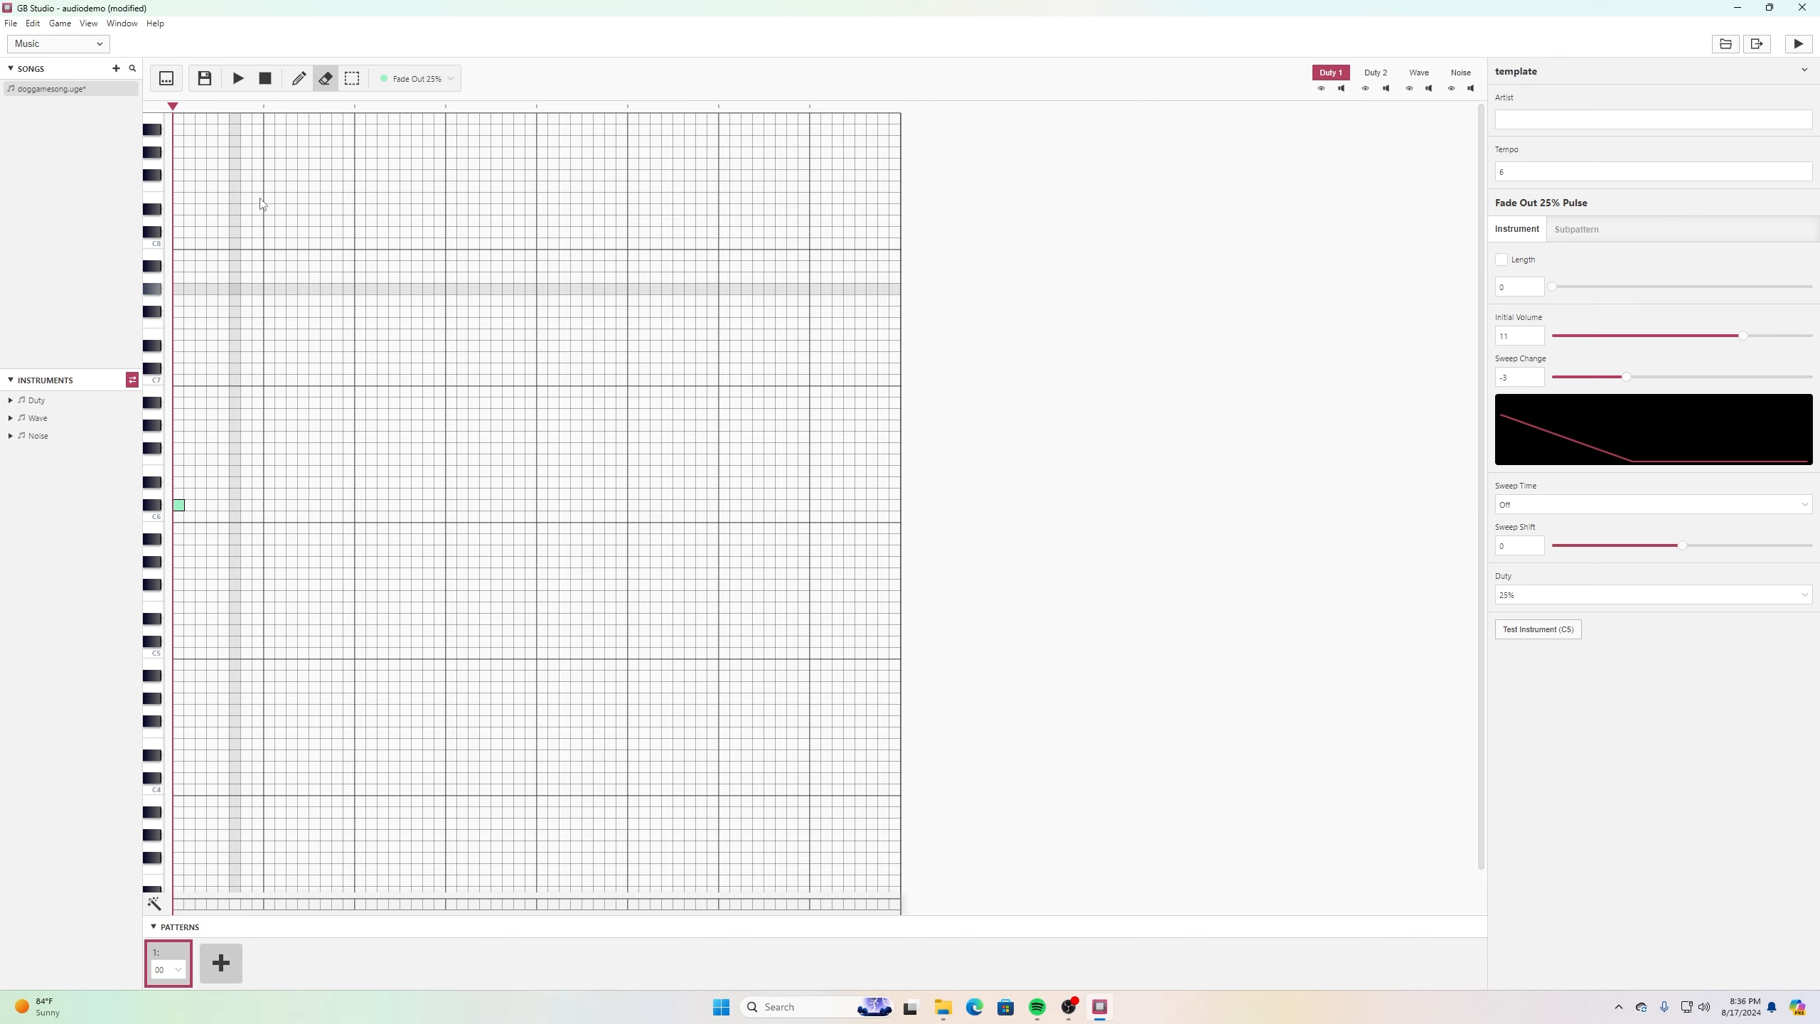
left_click(178, 508)
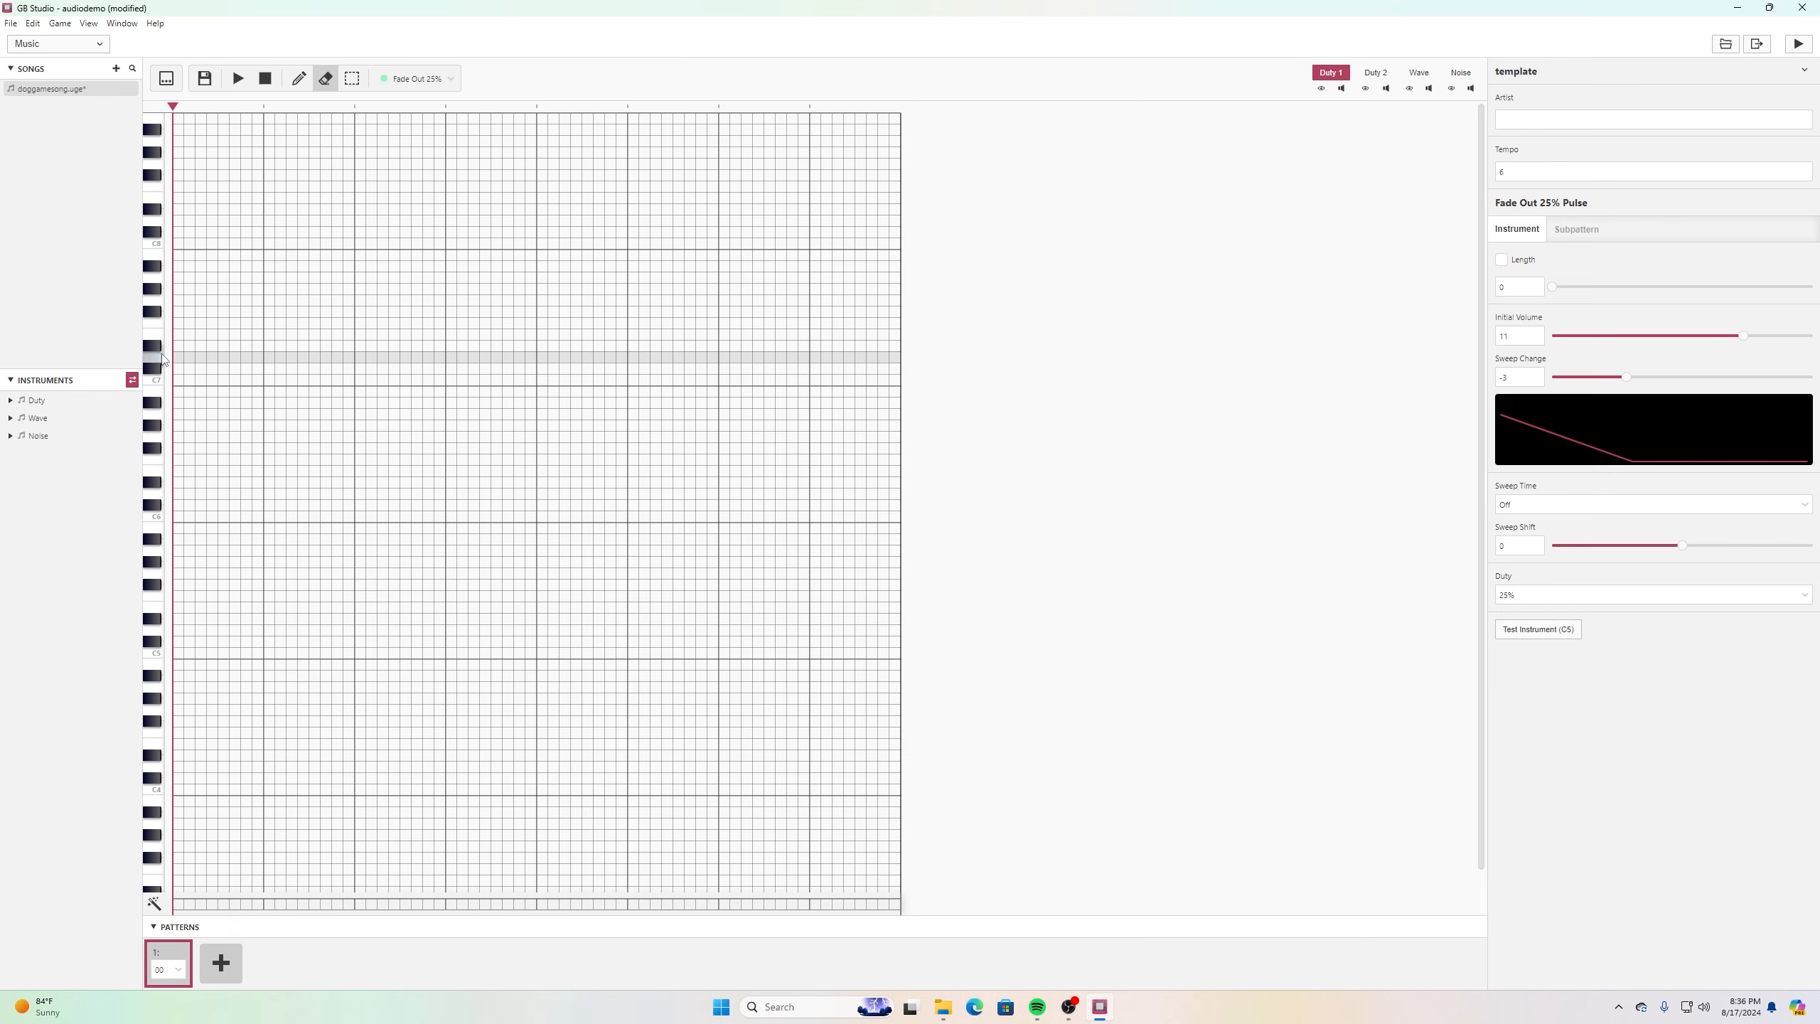
Expand the Duty instruments, select Fade Out 25% Pulse and switch back to the pencil tool.
left_click(35, 402)
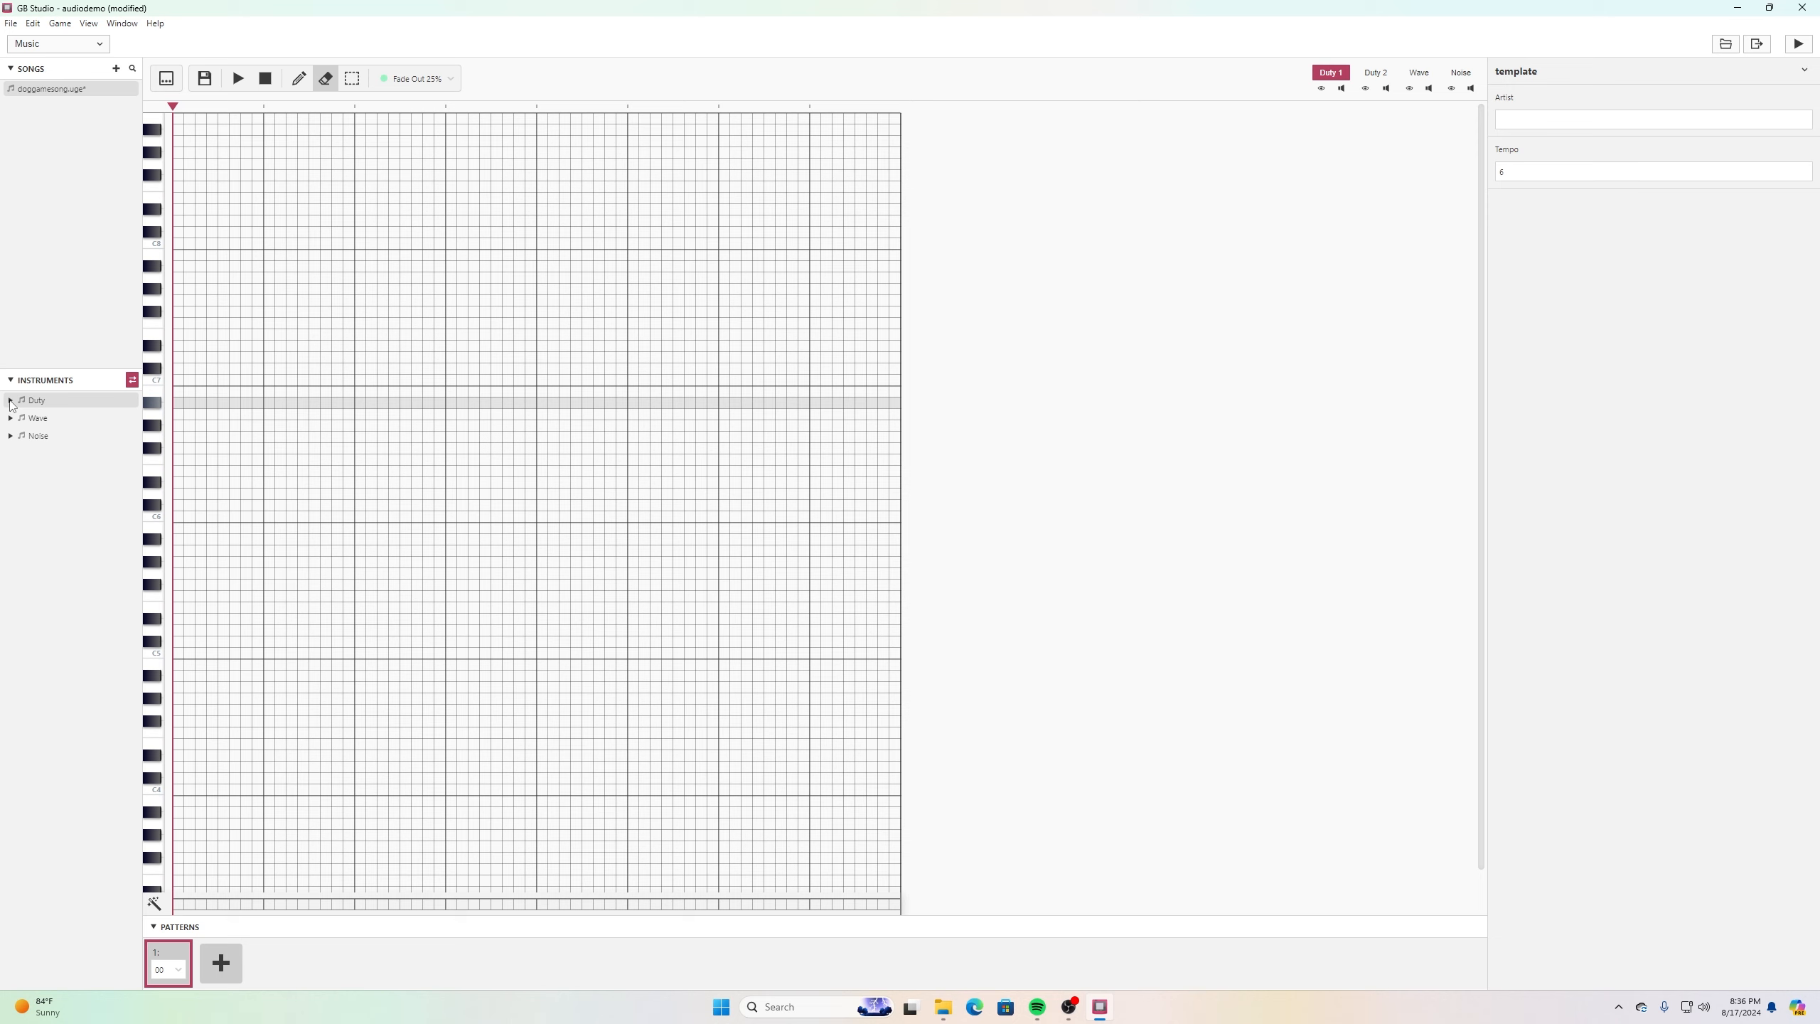
left_click(10, 402)
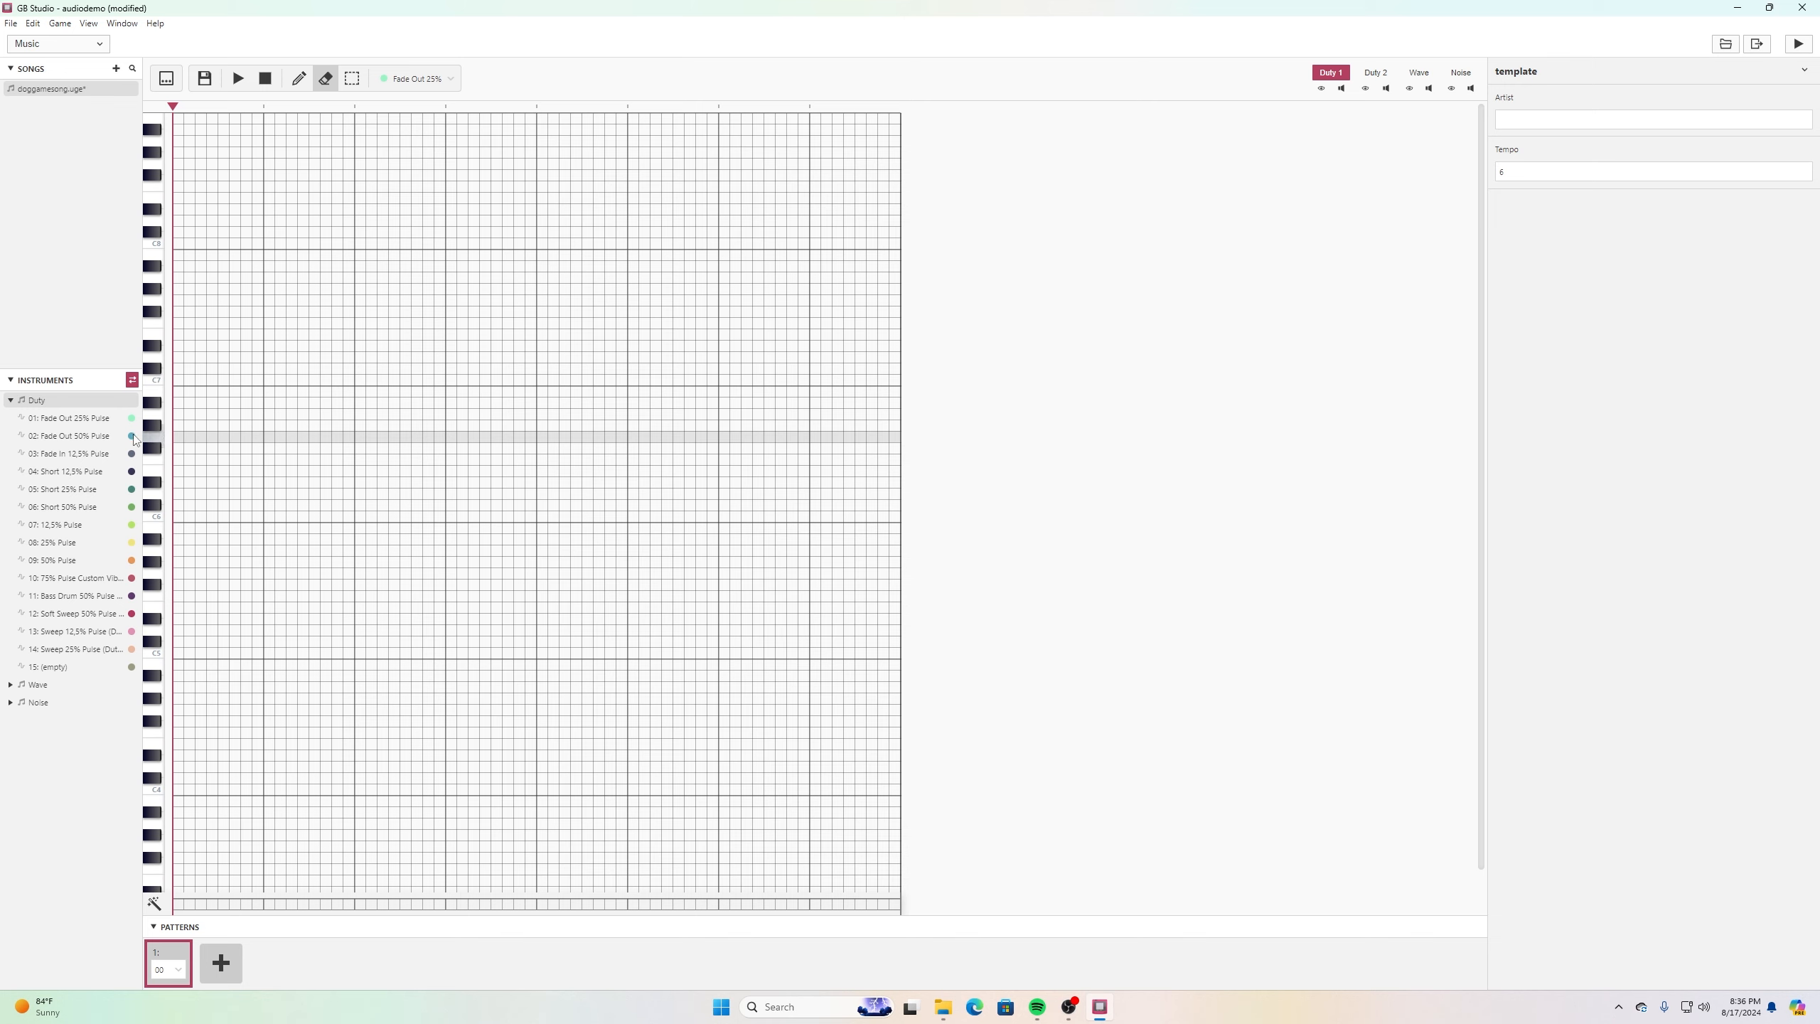
left_click(83, 421)
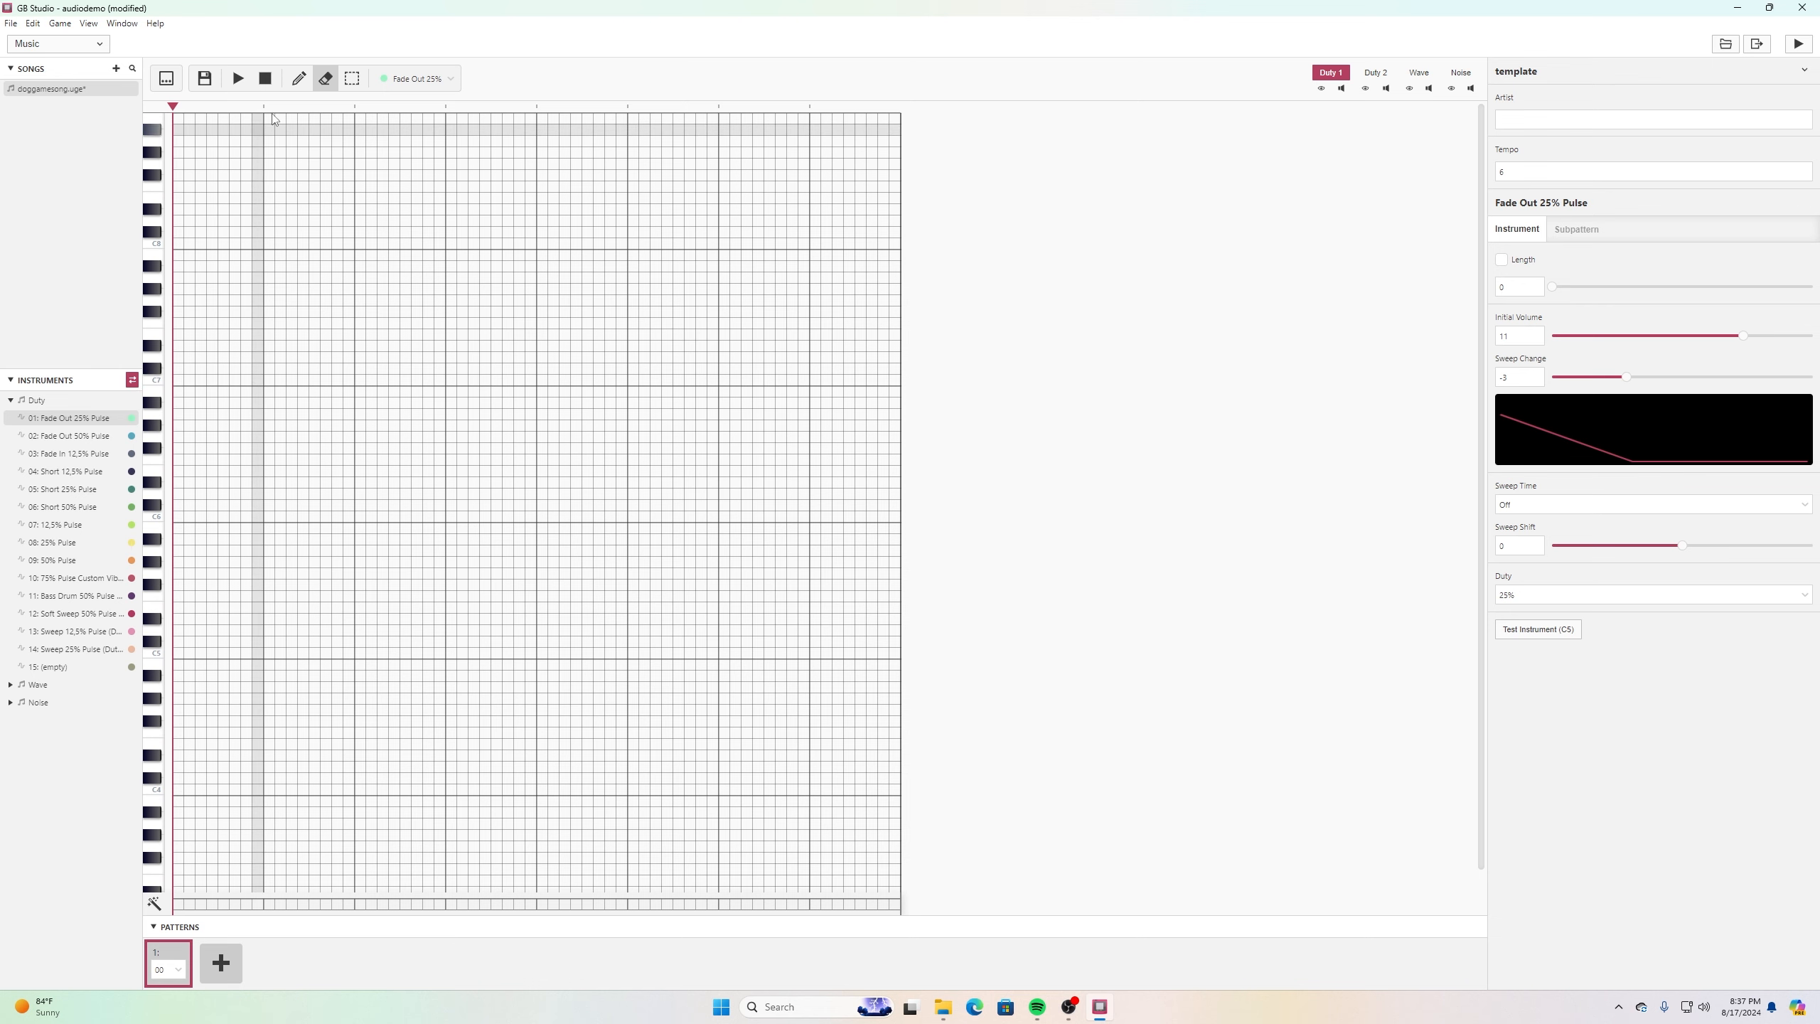
key("1")
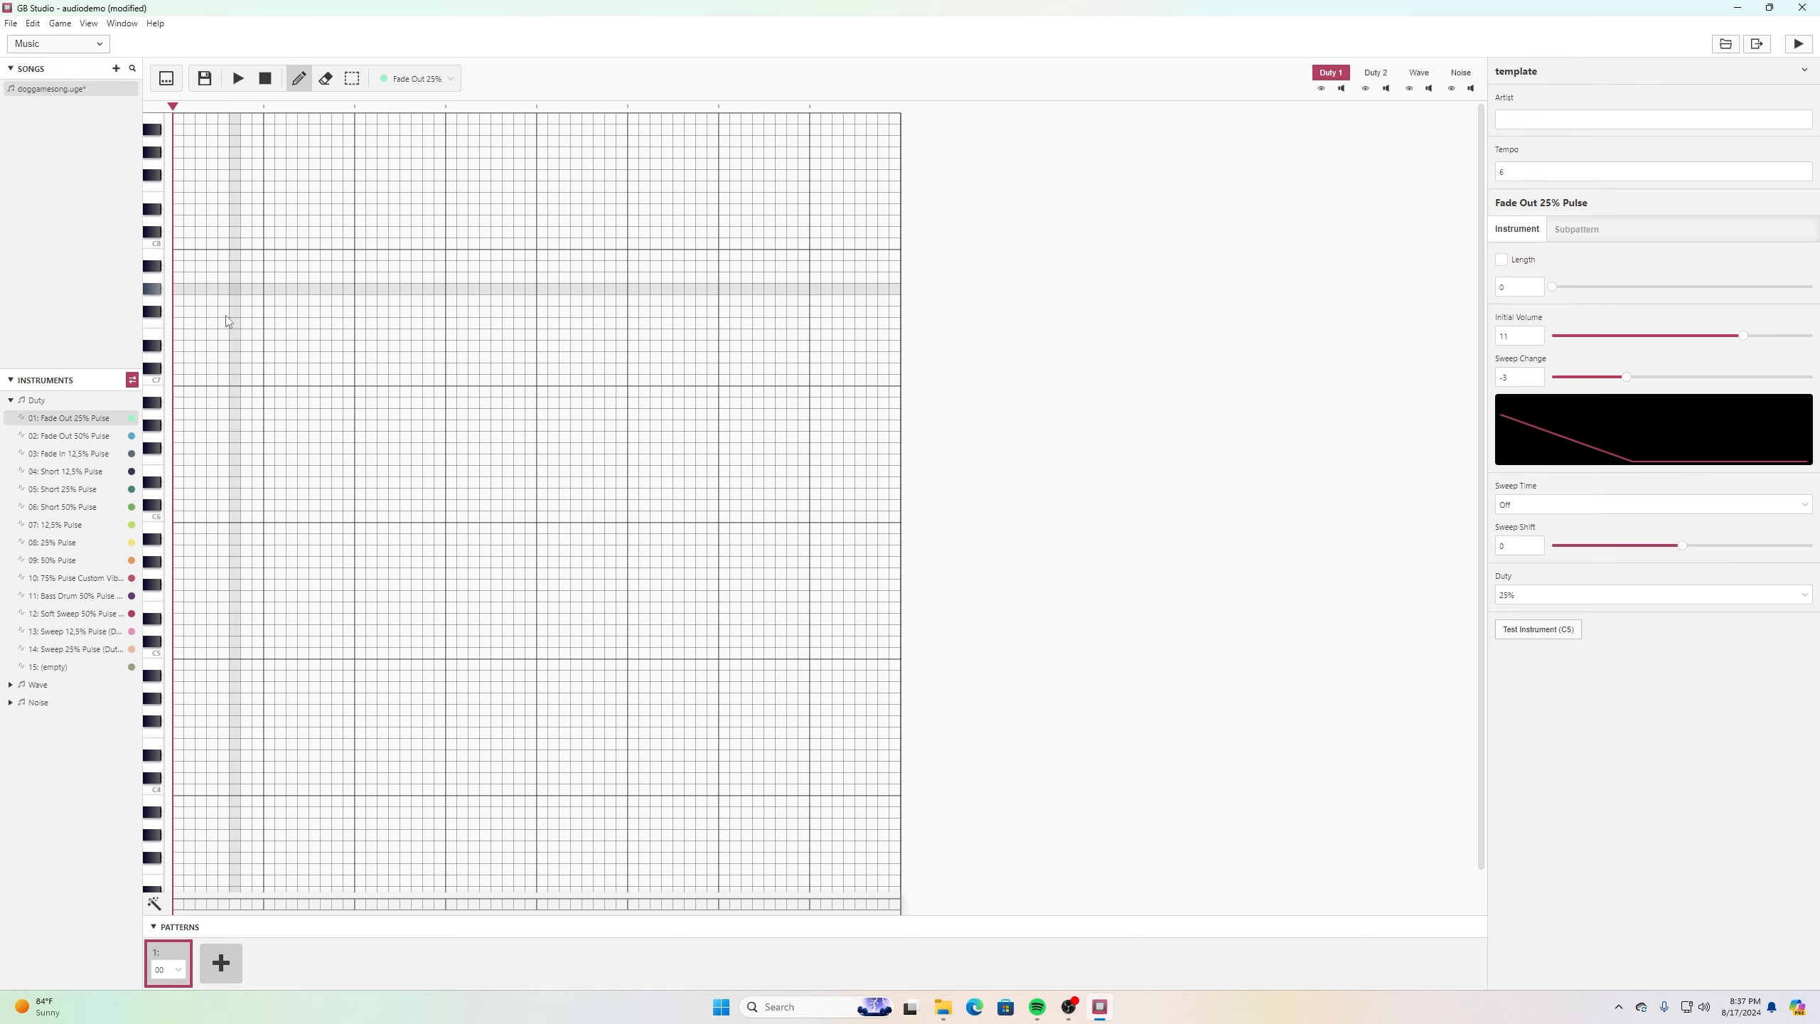
Draw a short trial melody of C#6, F6, C#6 and D#6 at the start of Duty 1.
left_click(178, 391)
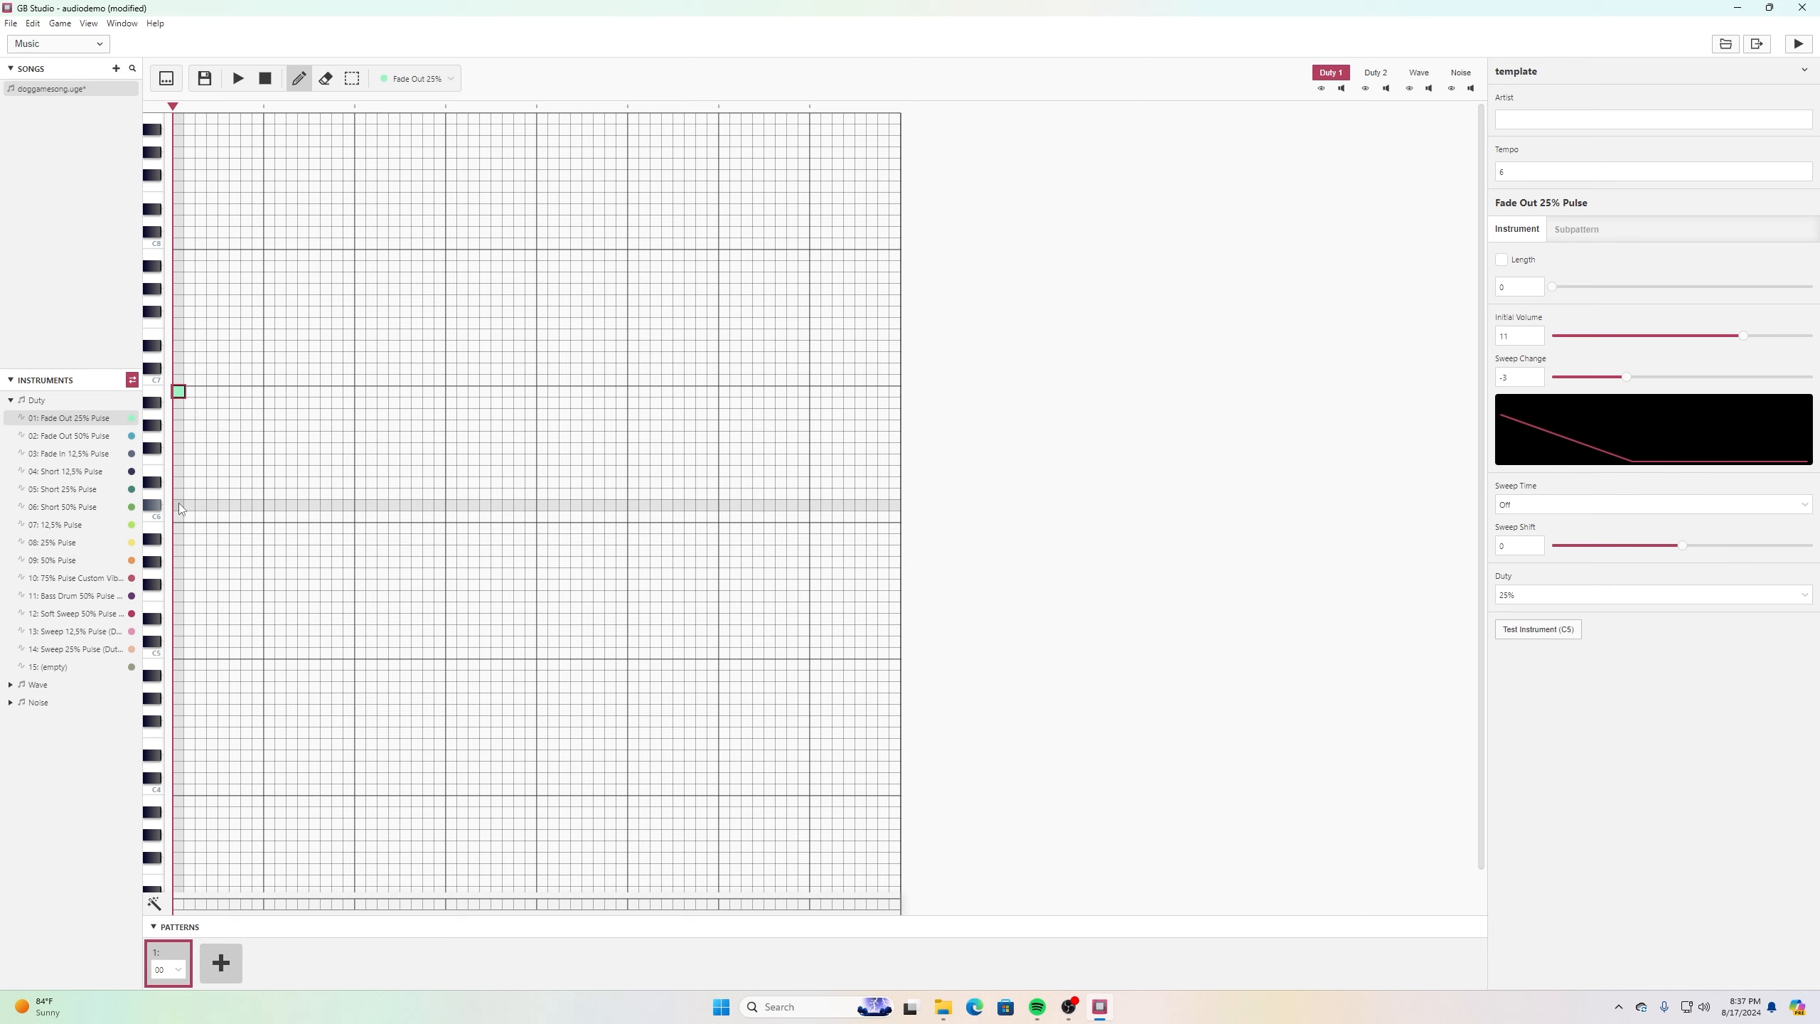
left_click(180, 506)
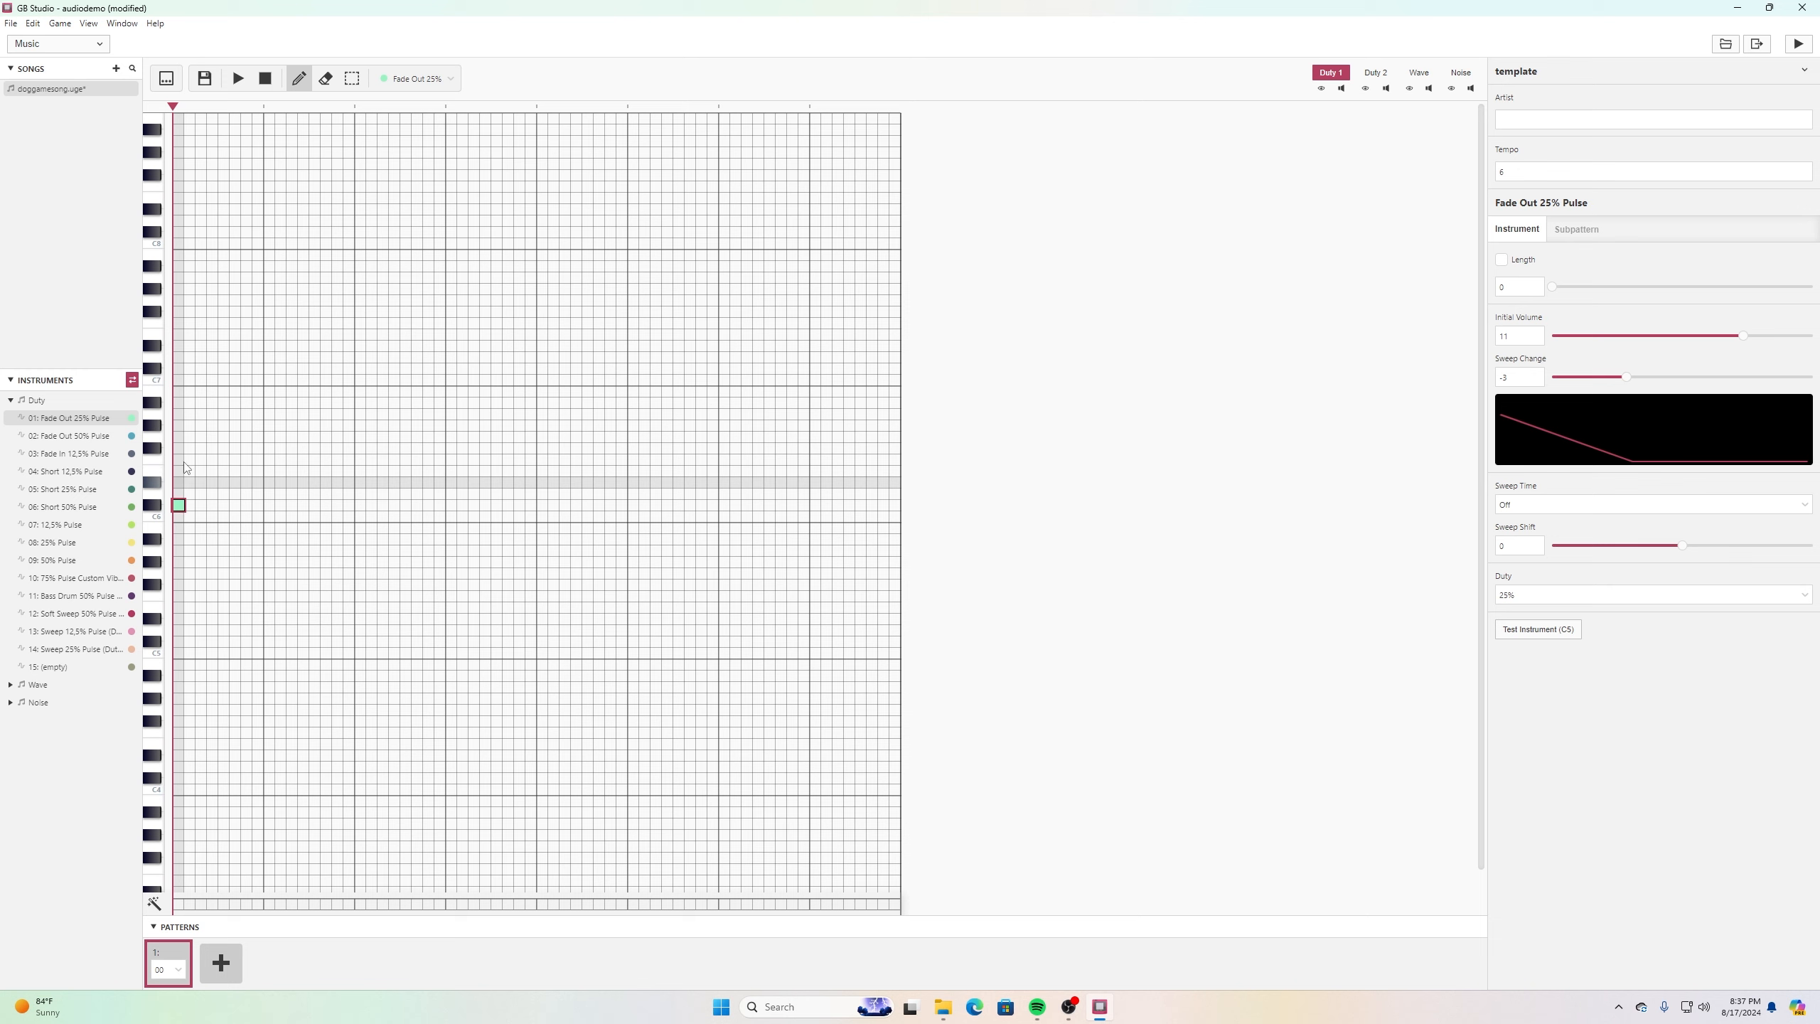
left_click(212, 460)
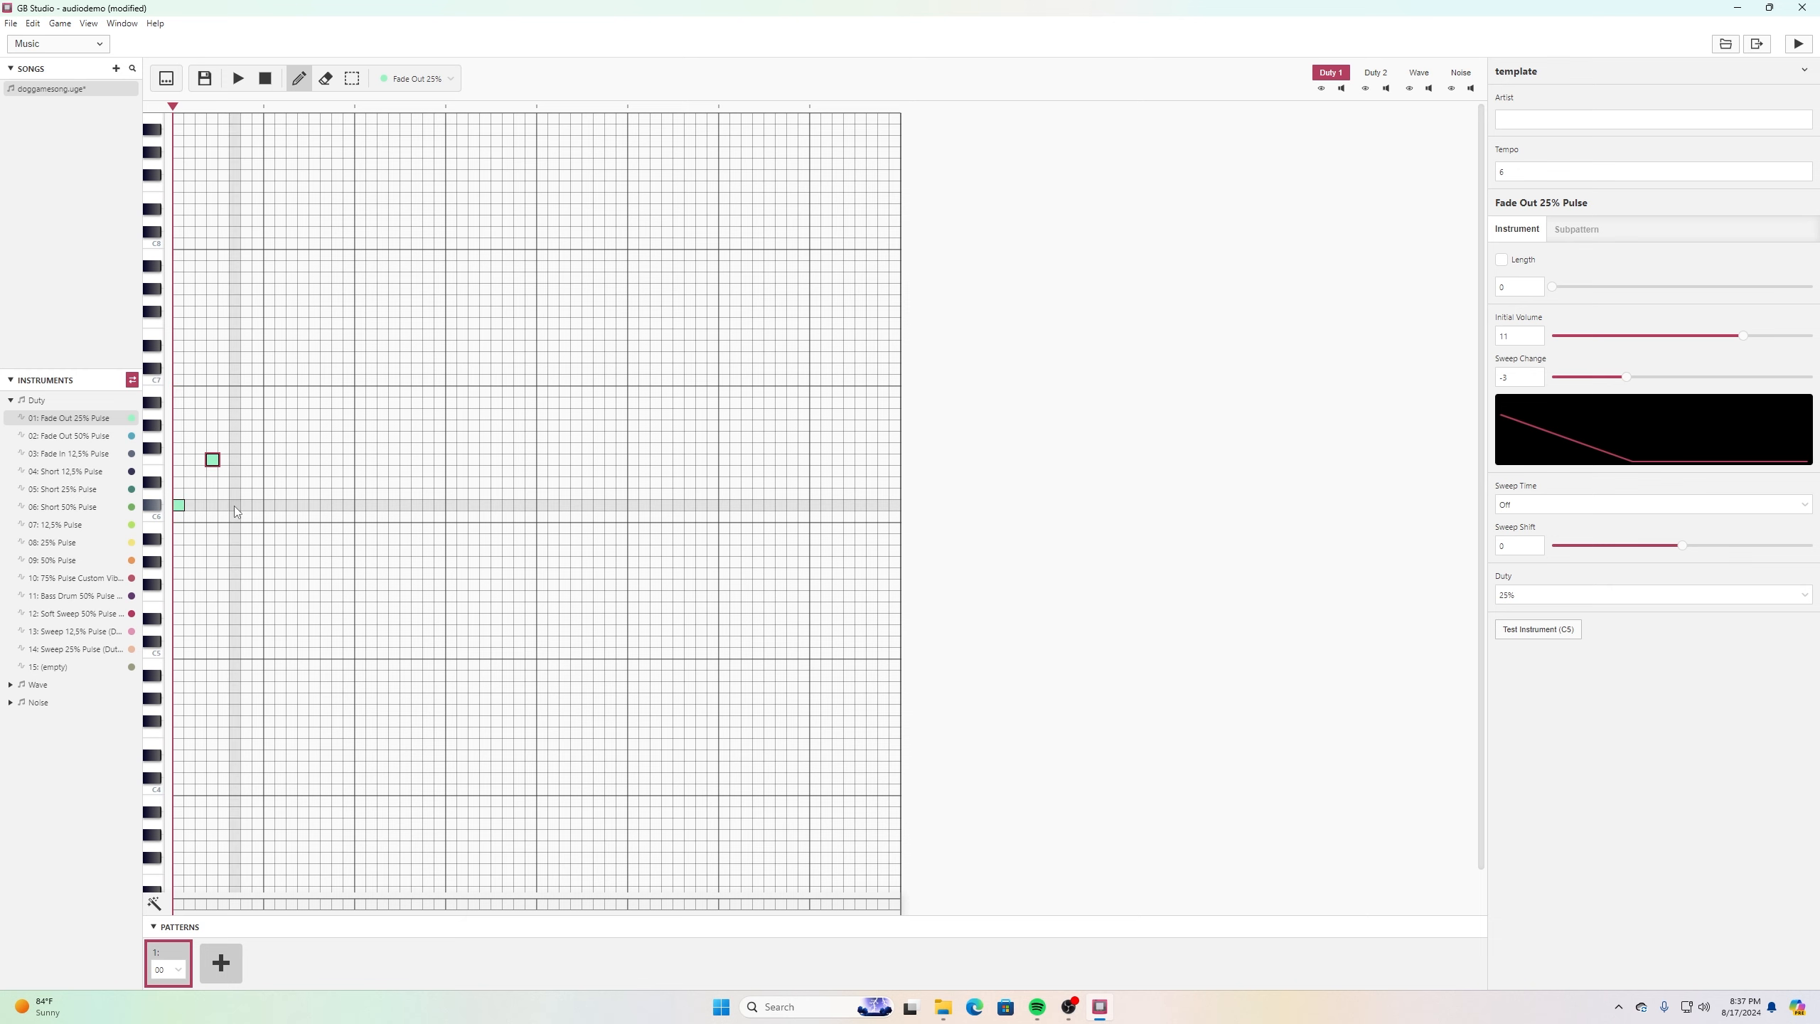
left_click(235, 505)
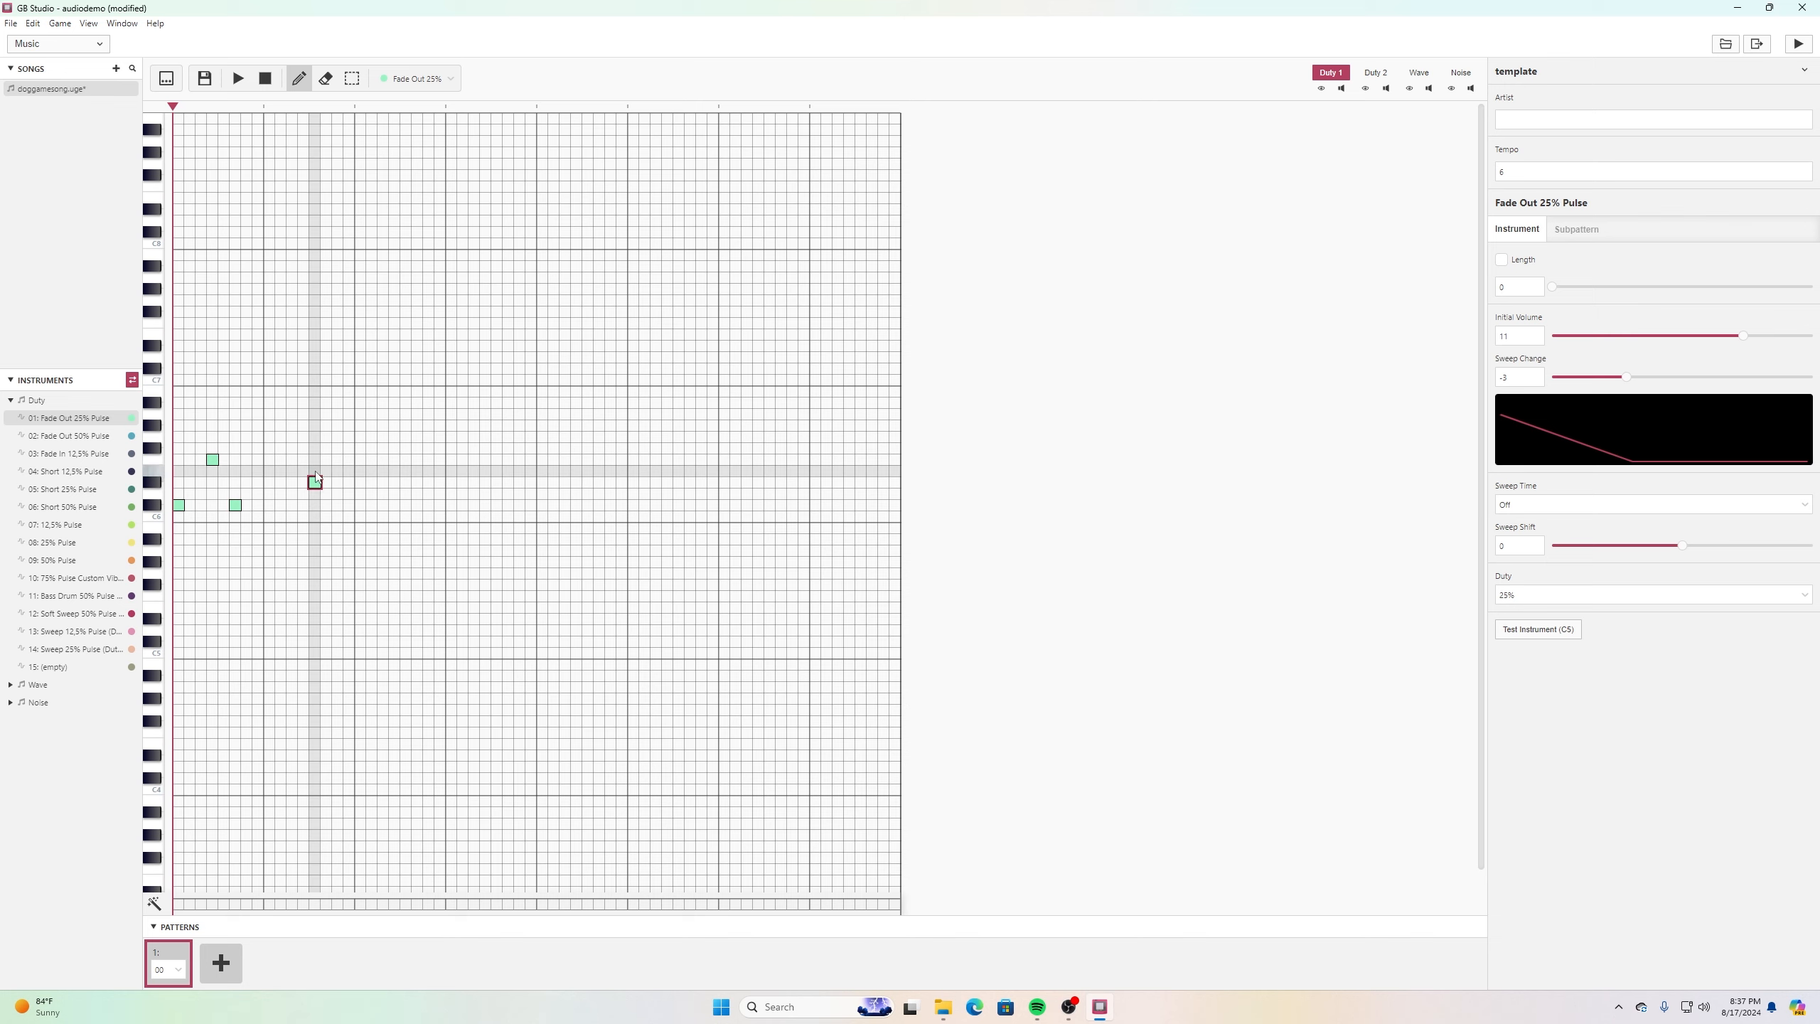
Undo all the trial melody notes so the Duty 1 piano roll is empty.
key("ctrl+z")
key("ctrl+z")
key("ctrl+z")
key("ctrl+z")
key("ctrl+z")
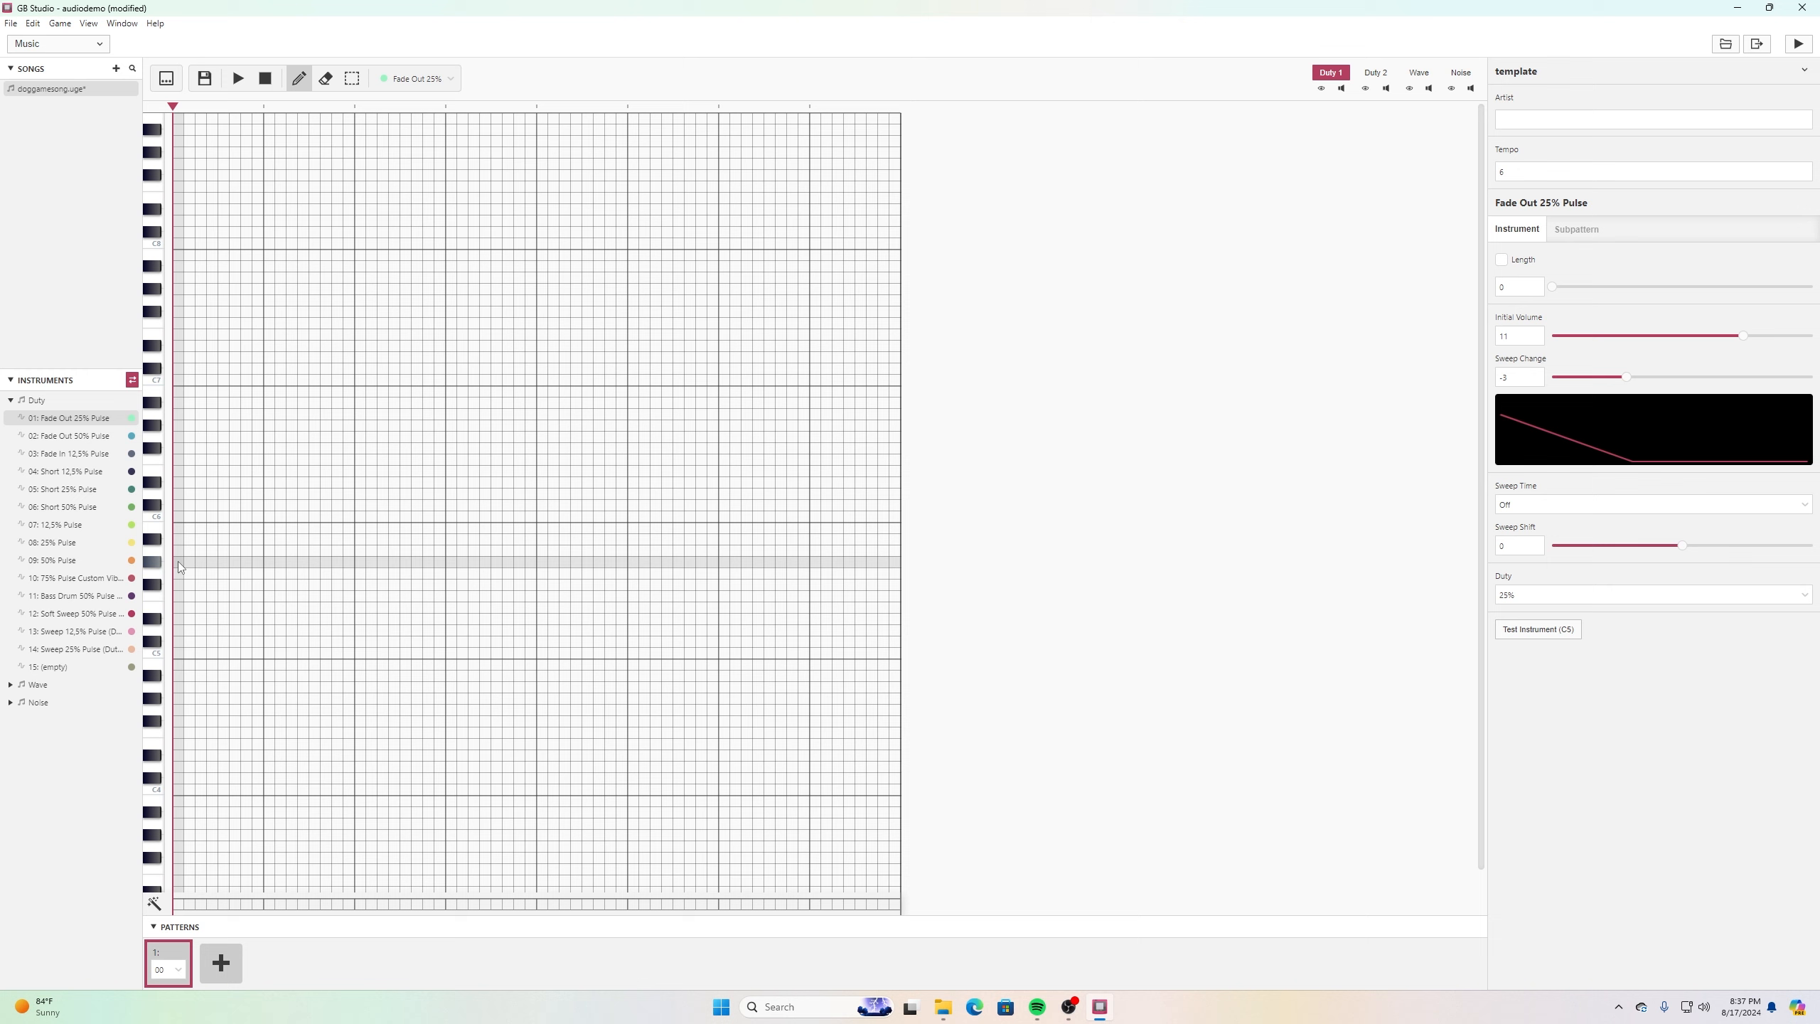
Draw Duty 1 notes G#4, C#5, B4, A4 and G#4 at columns 0, 16, 32, 40 and 48.
left_click(178, 699)
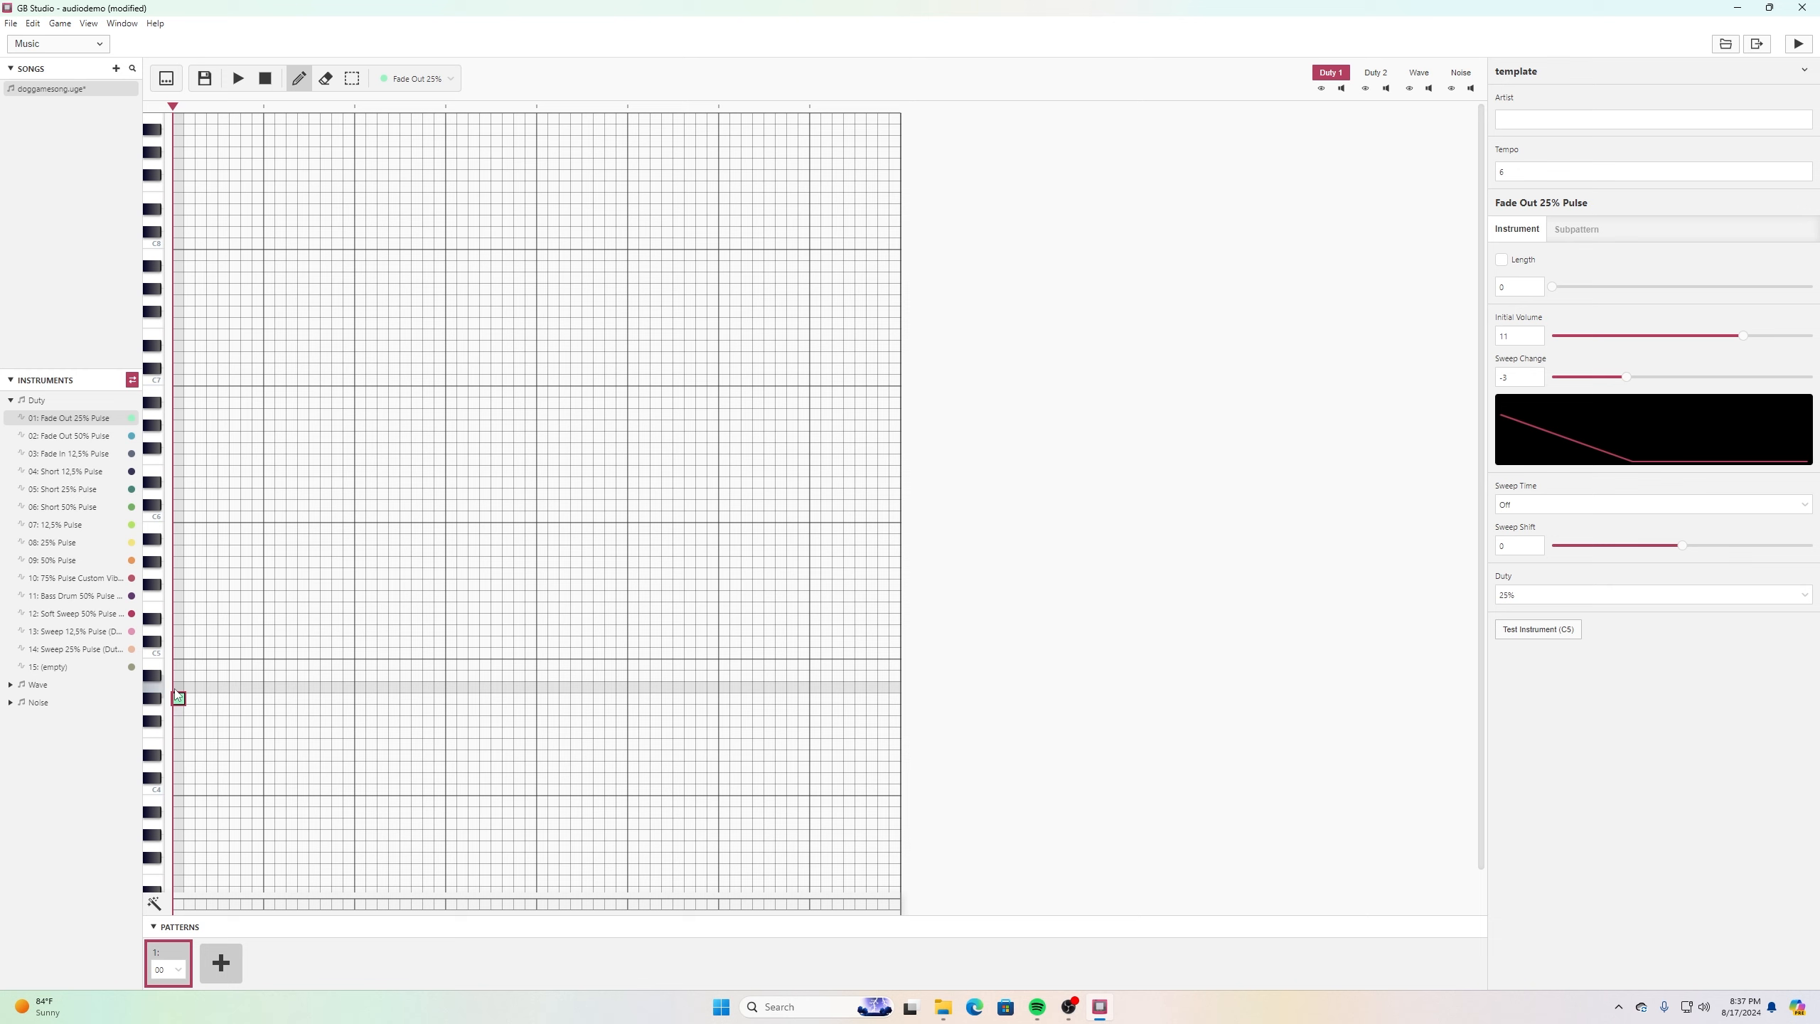
left_click(360, 642)
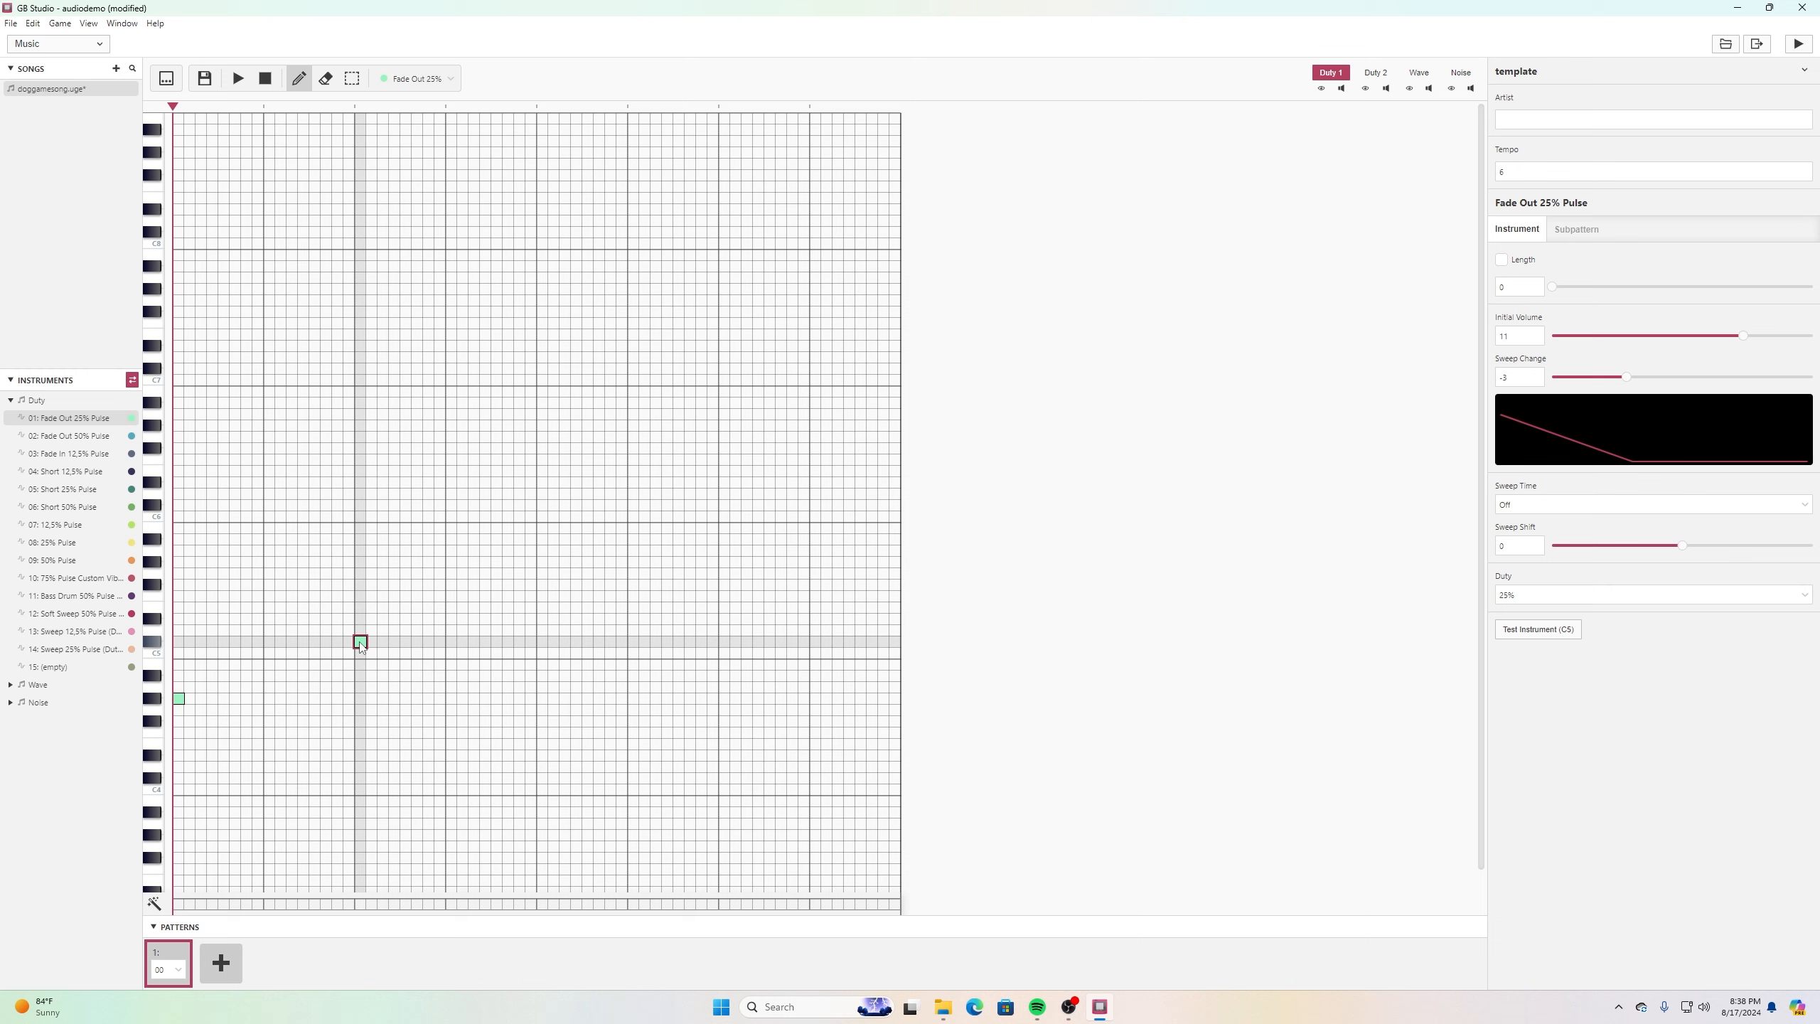
left_click(180, 700)
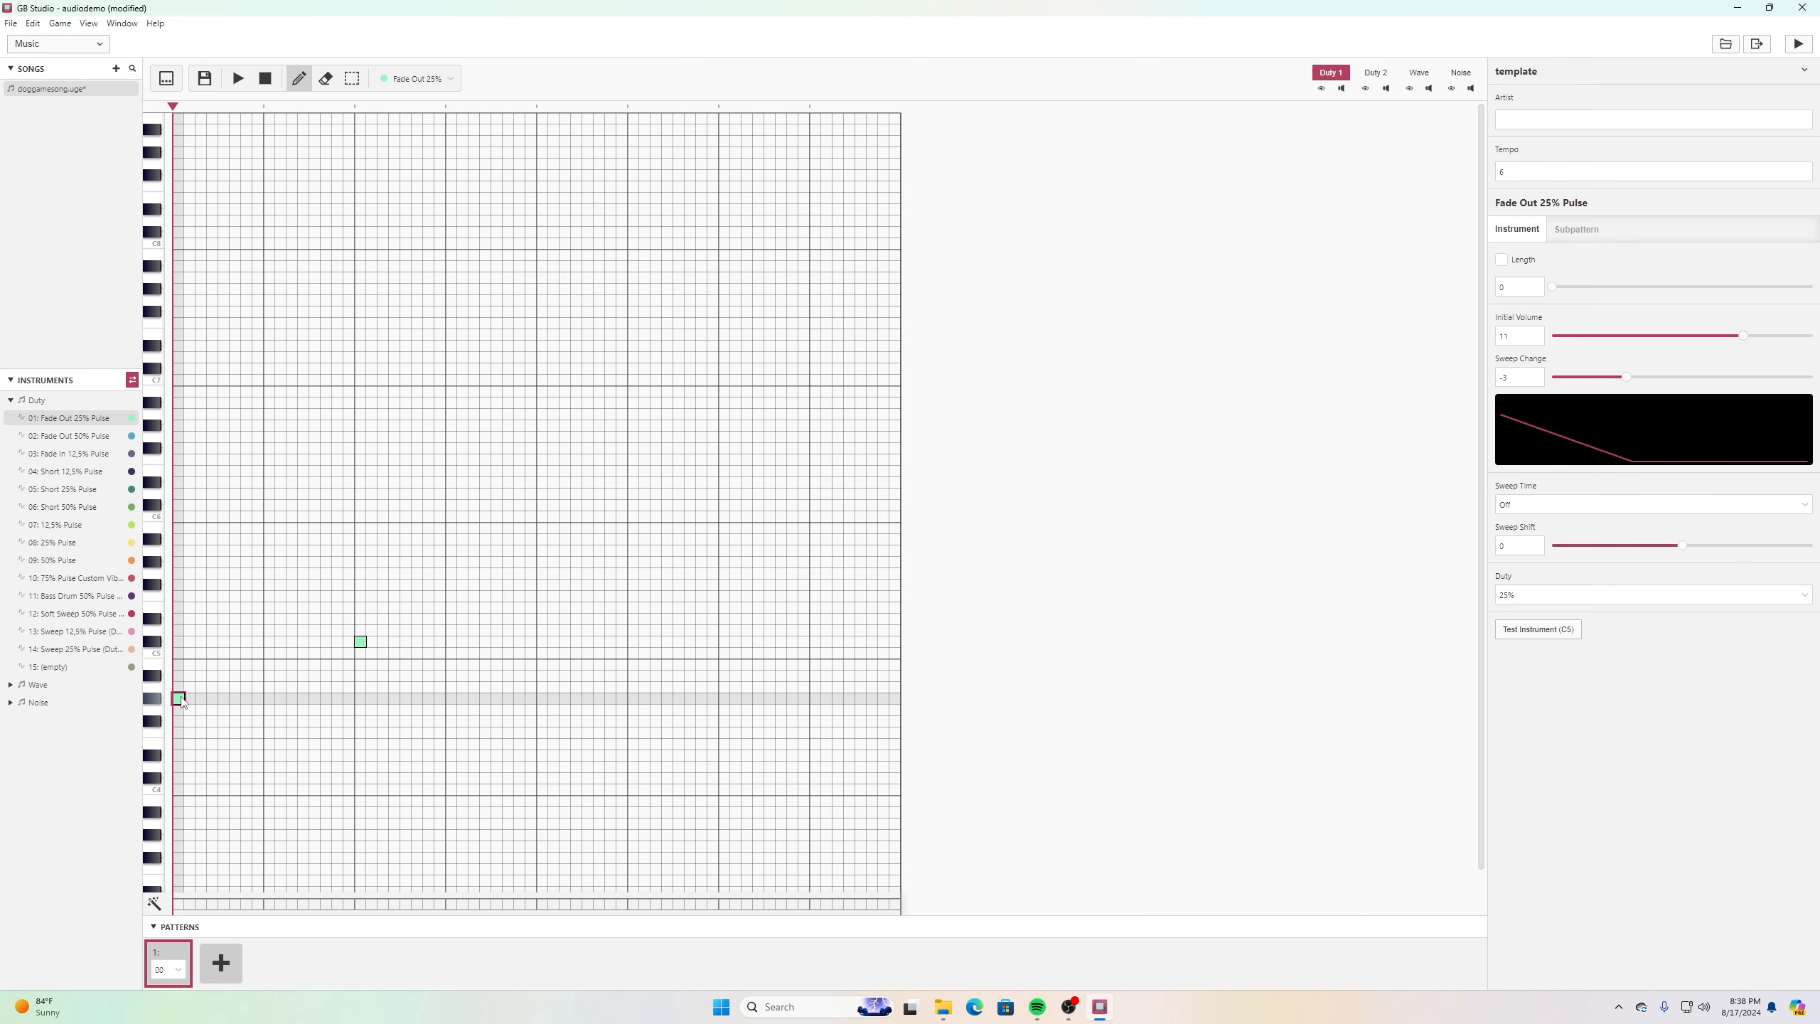
left_click(361, 646)
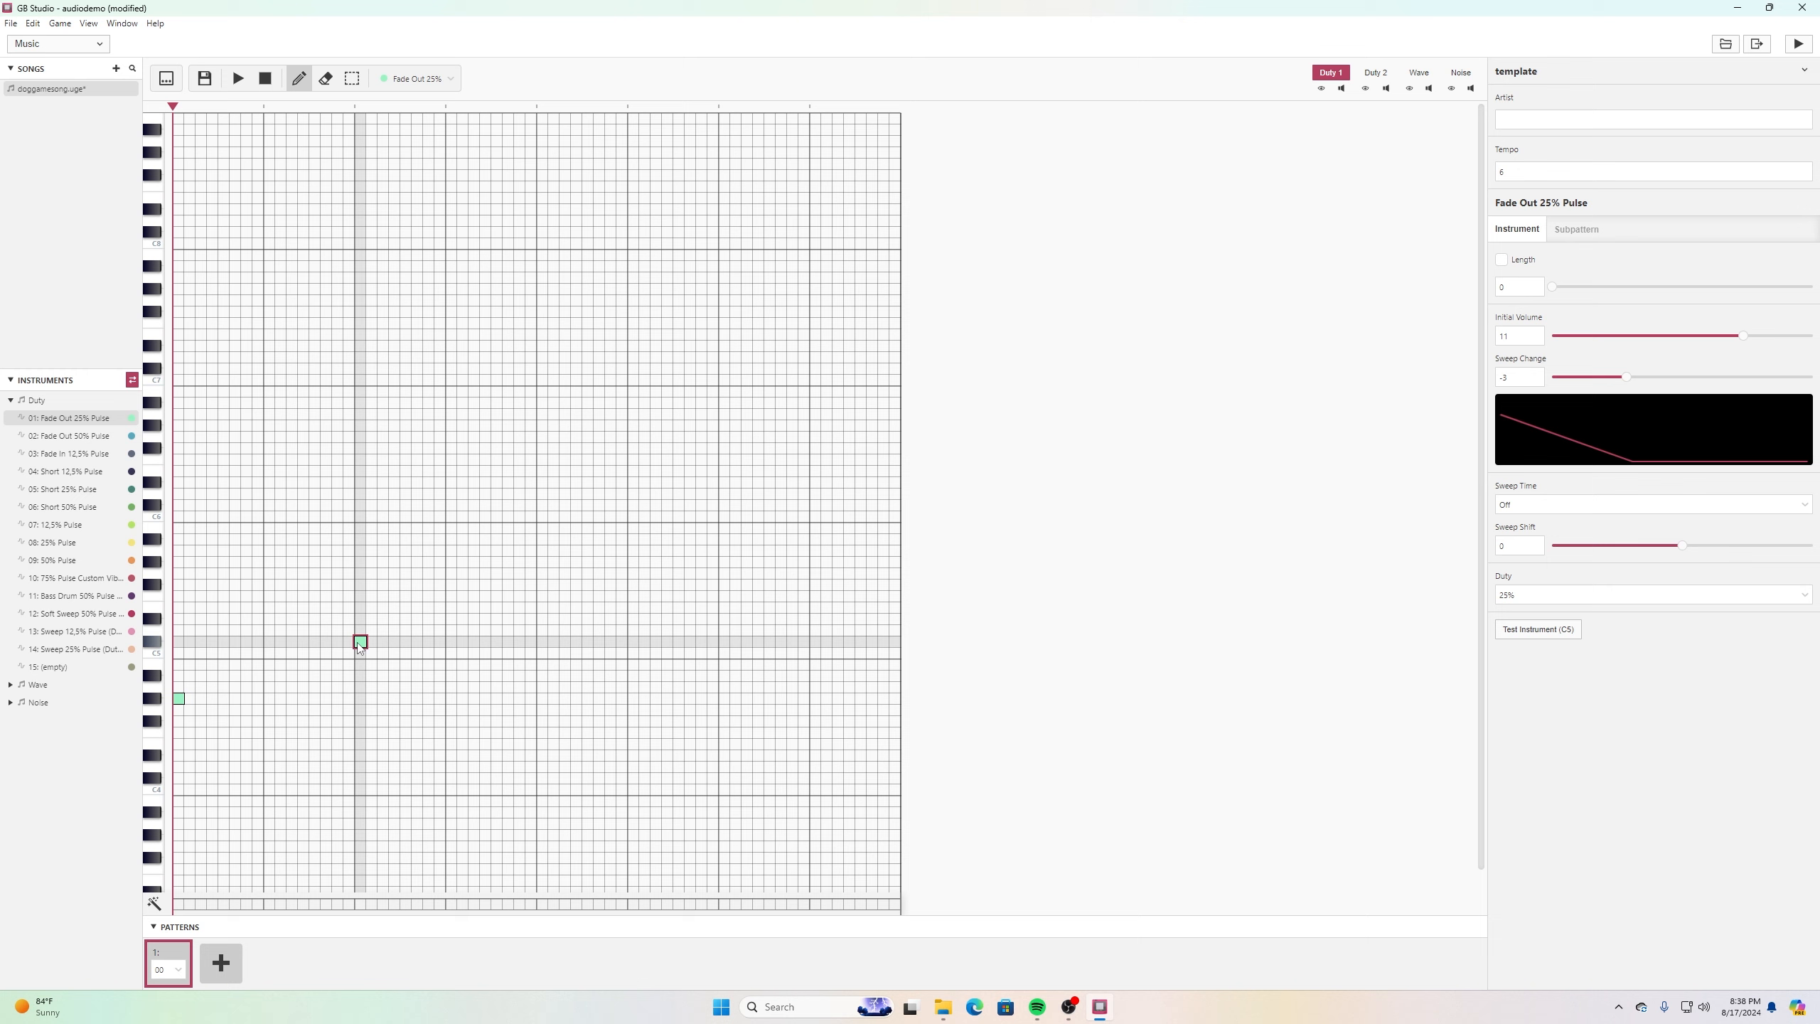
left_click(542, 665)
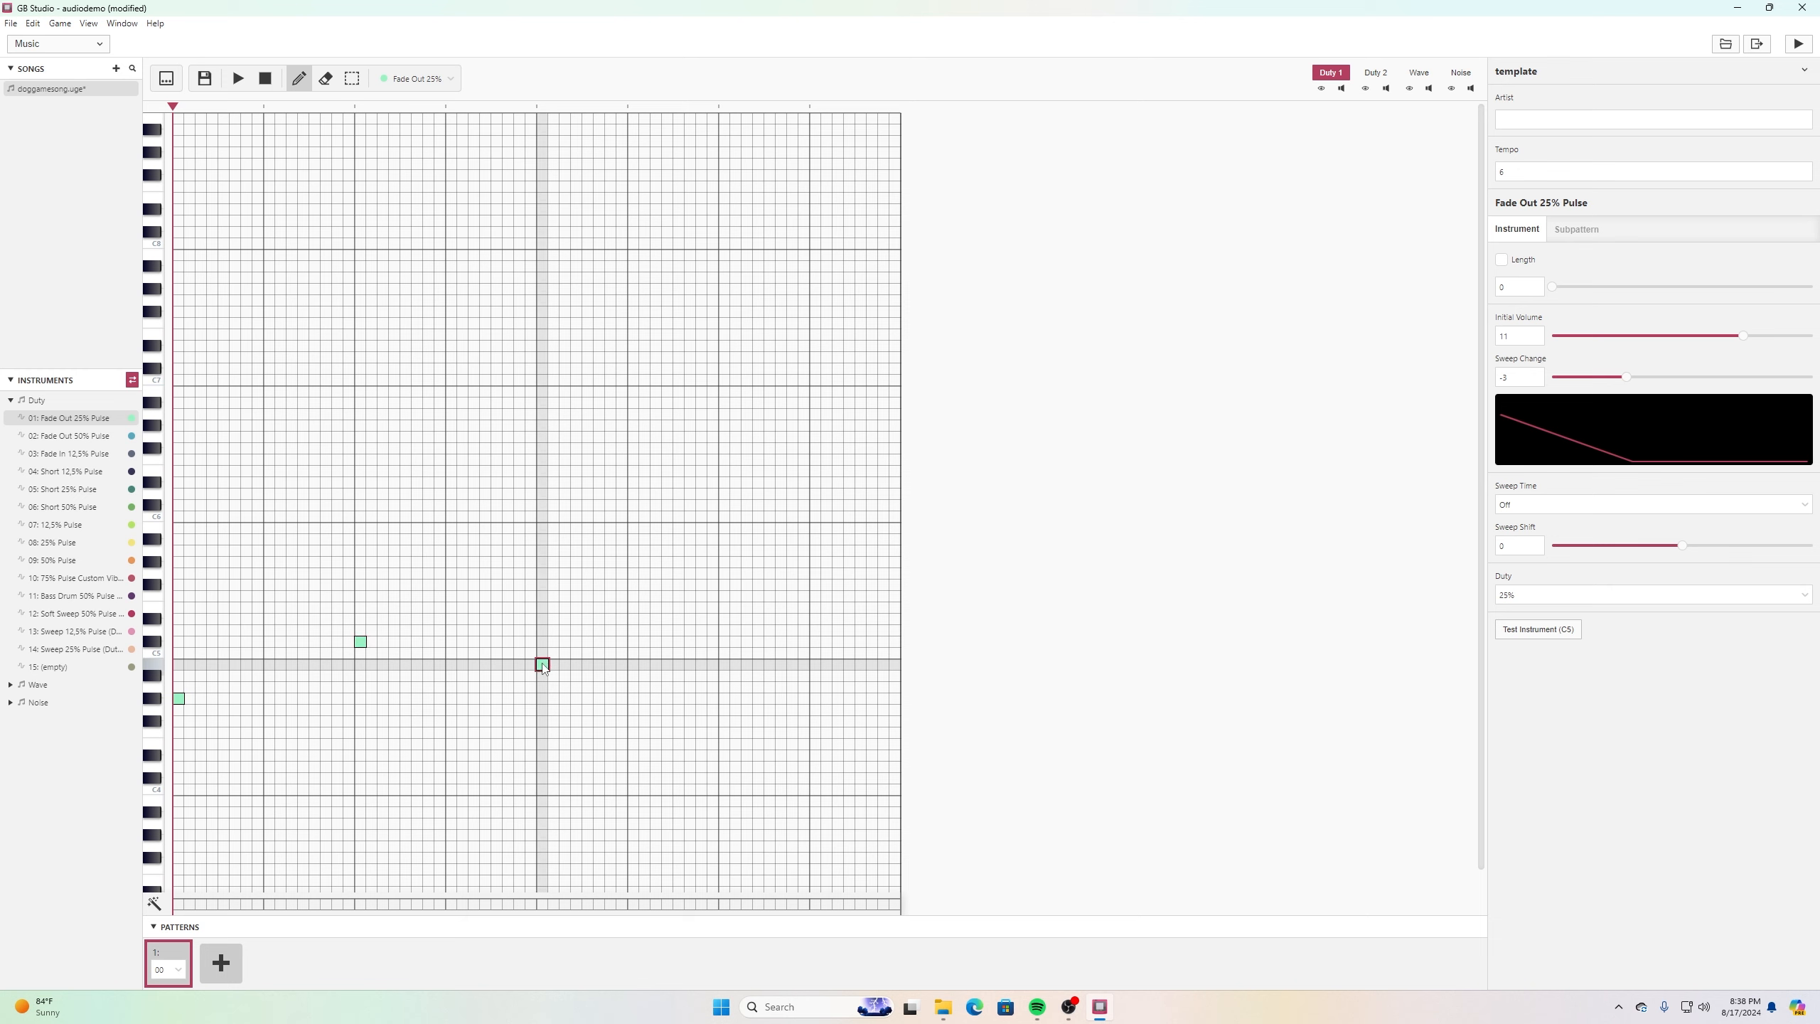
left_click(633, 687)
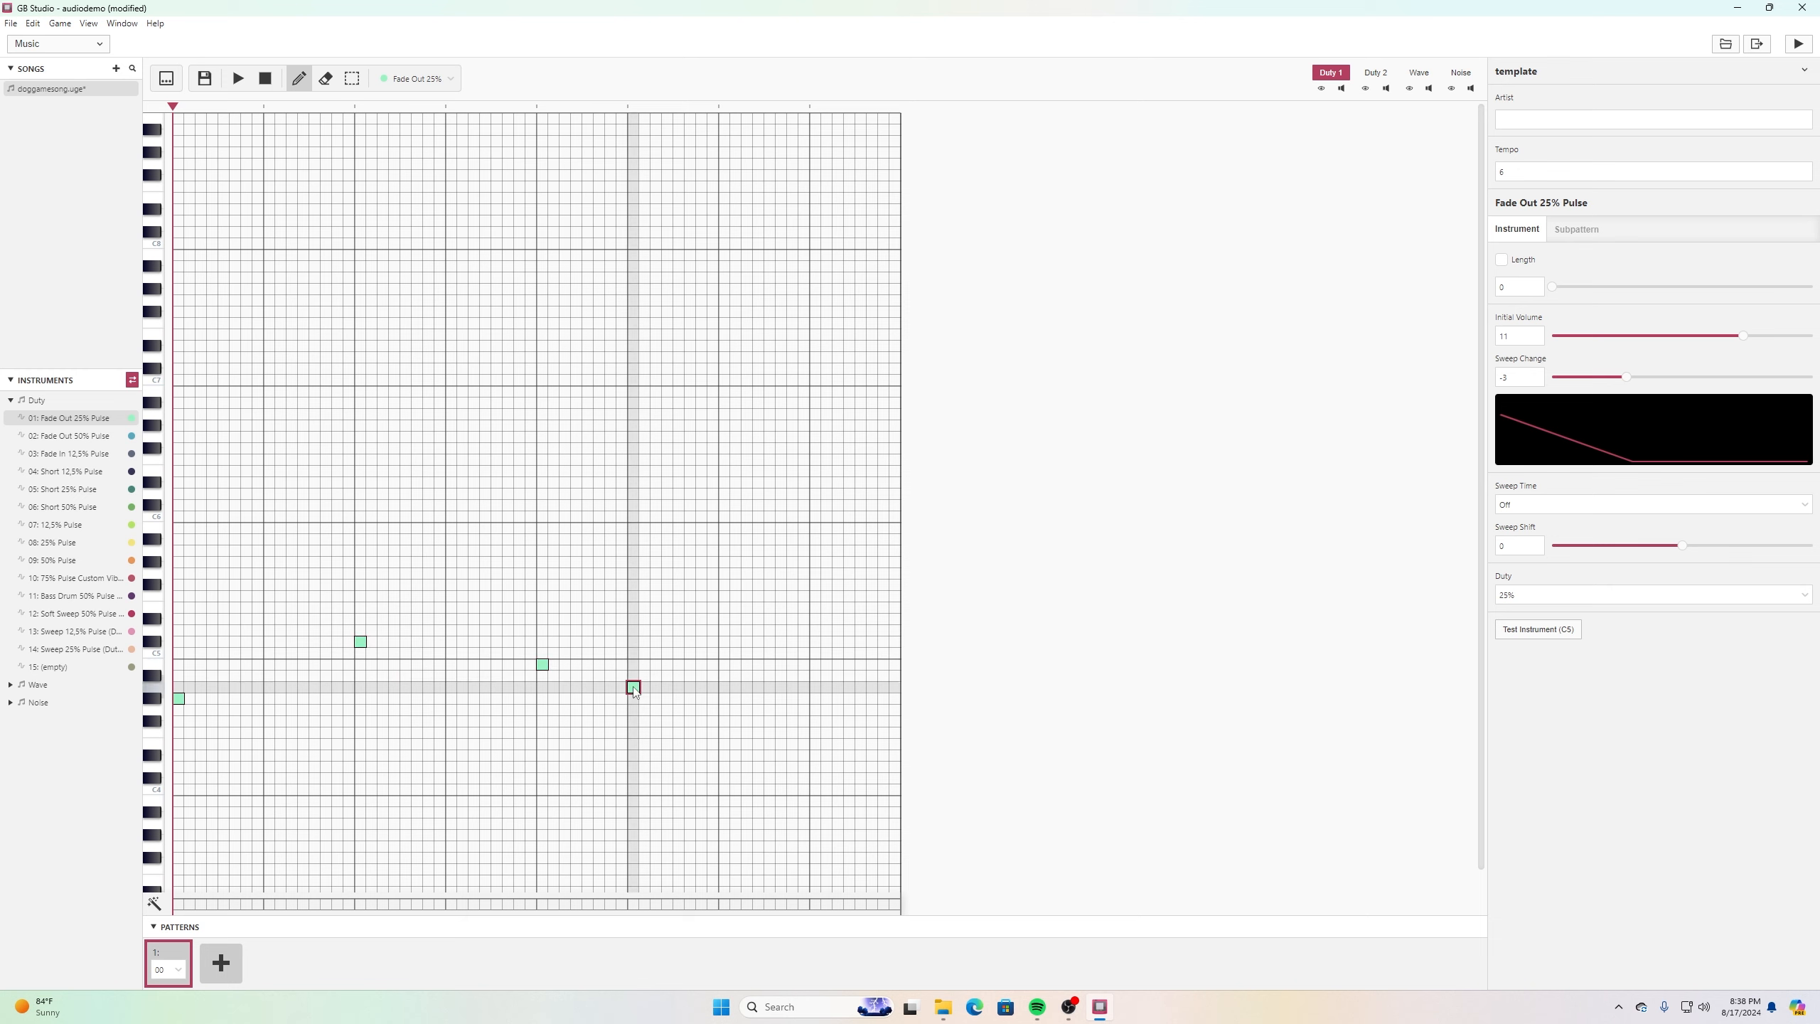
left_click(724, 709)
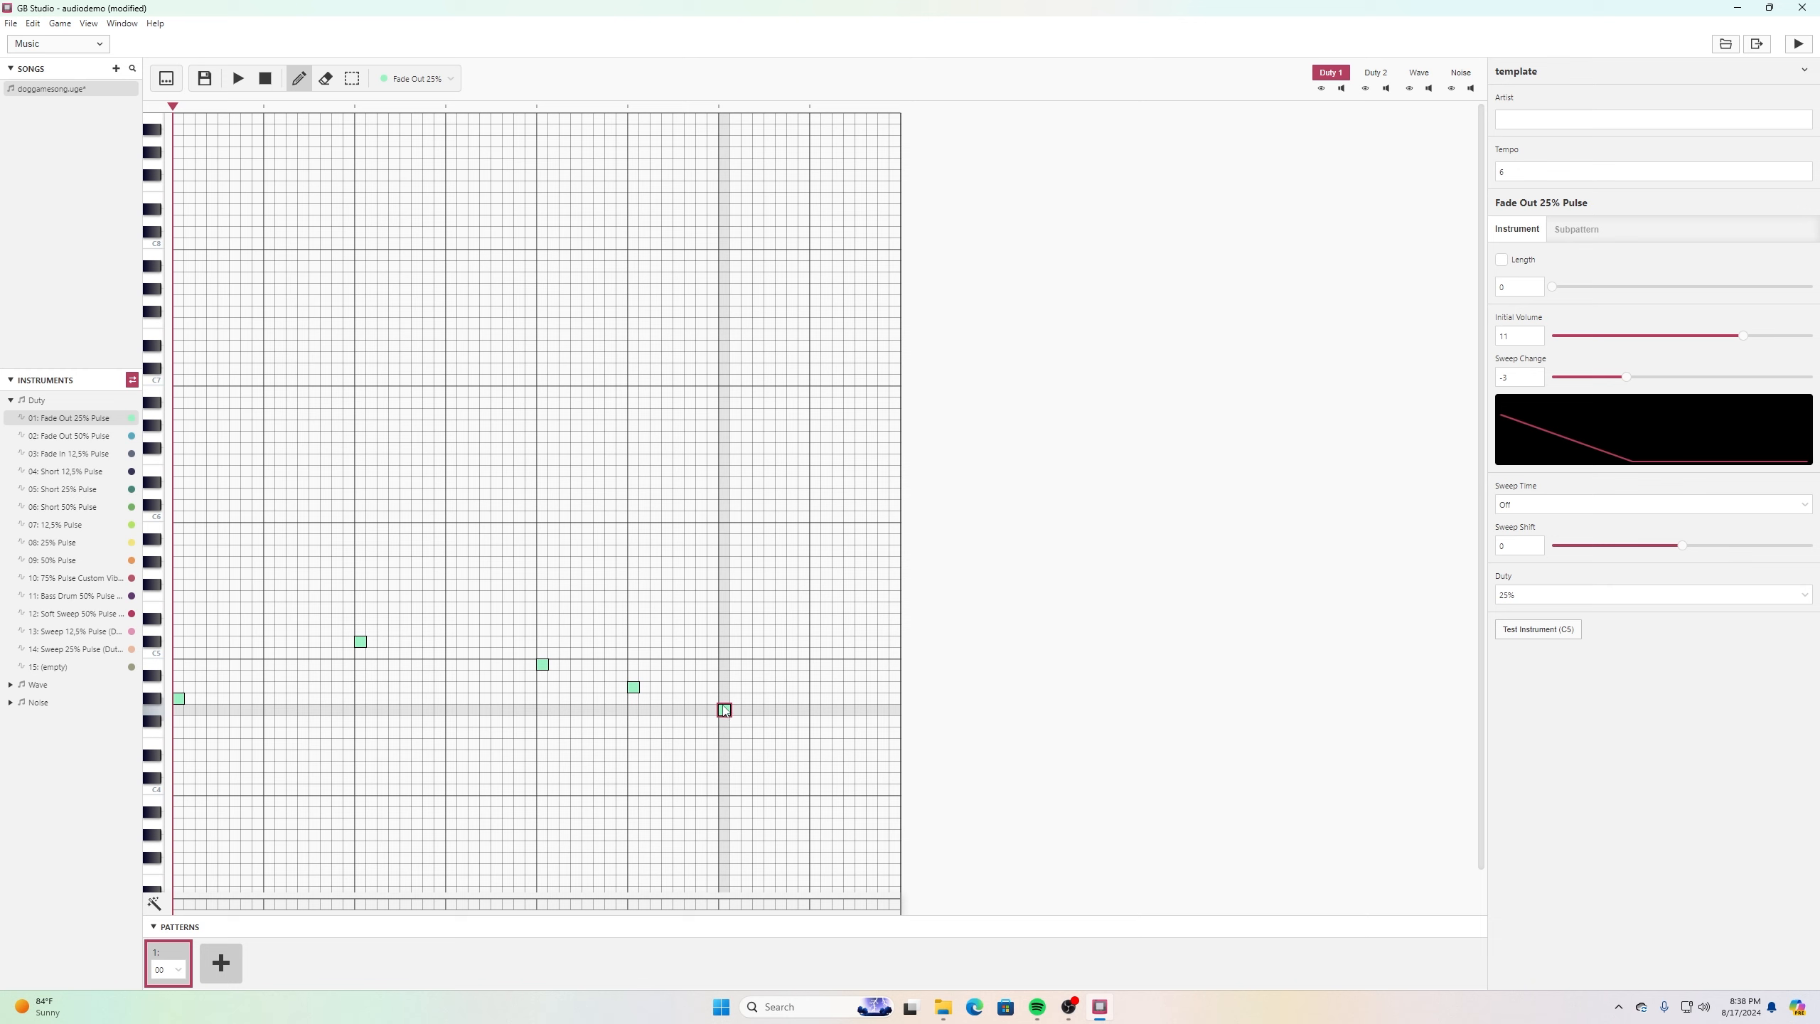
left_click_drag(725, 709, 724, 698)
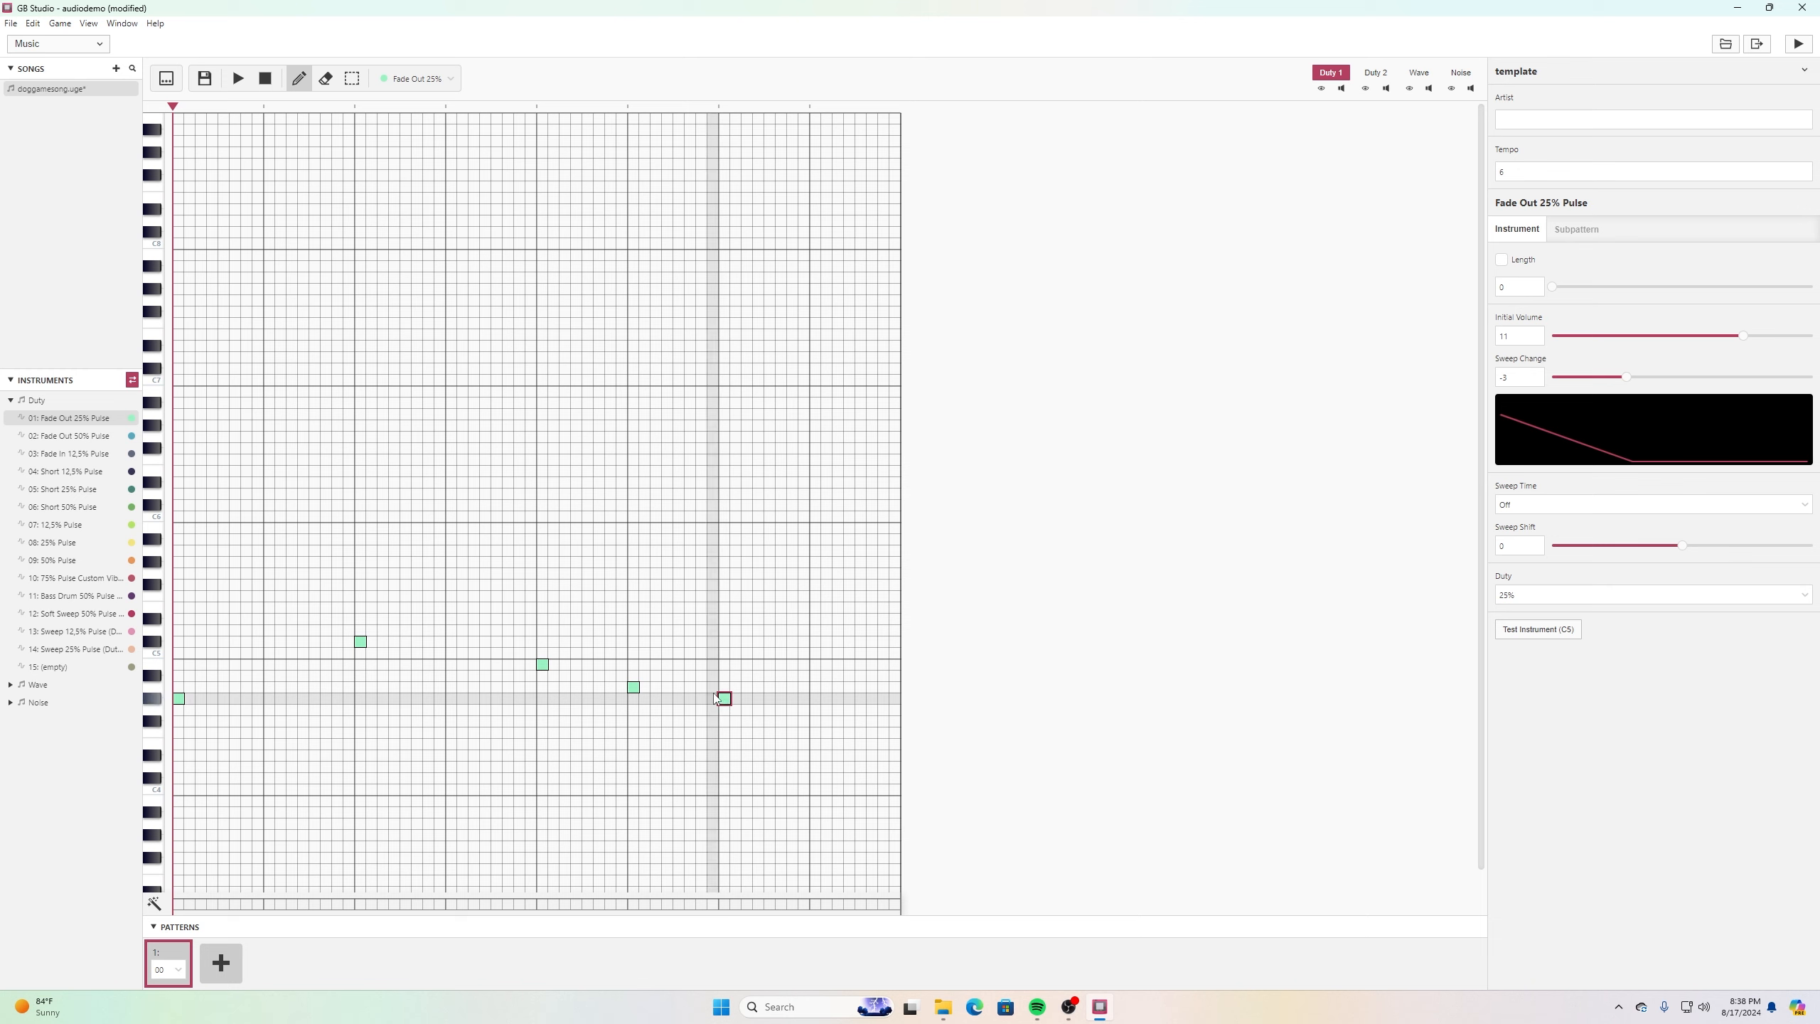
Play the five-note Duty 1 melody twice, stopping playback each time.
left_click(238, 80)
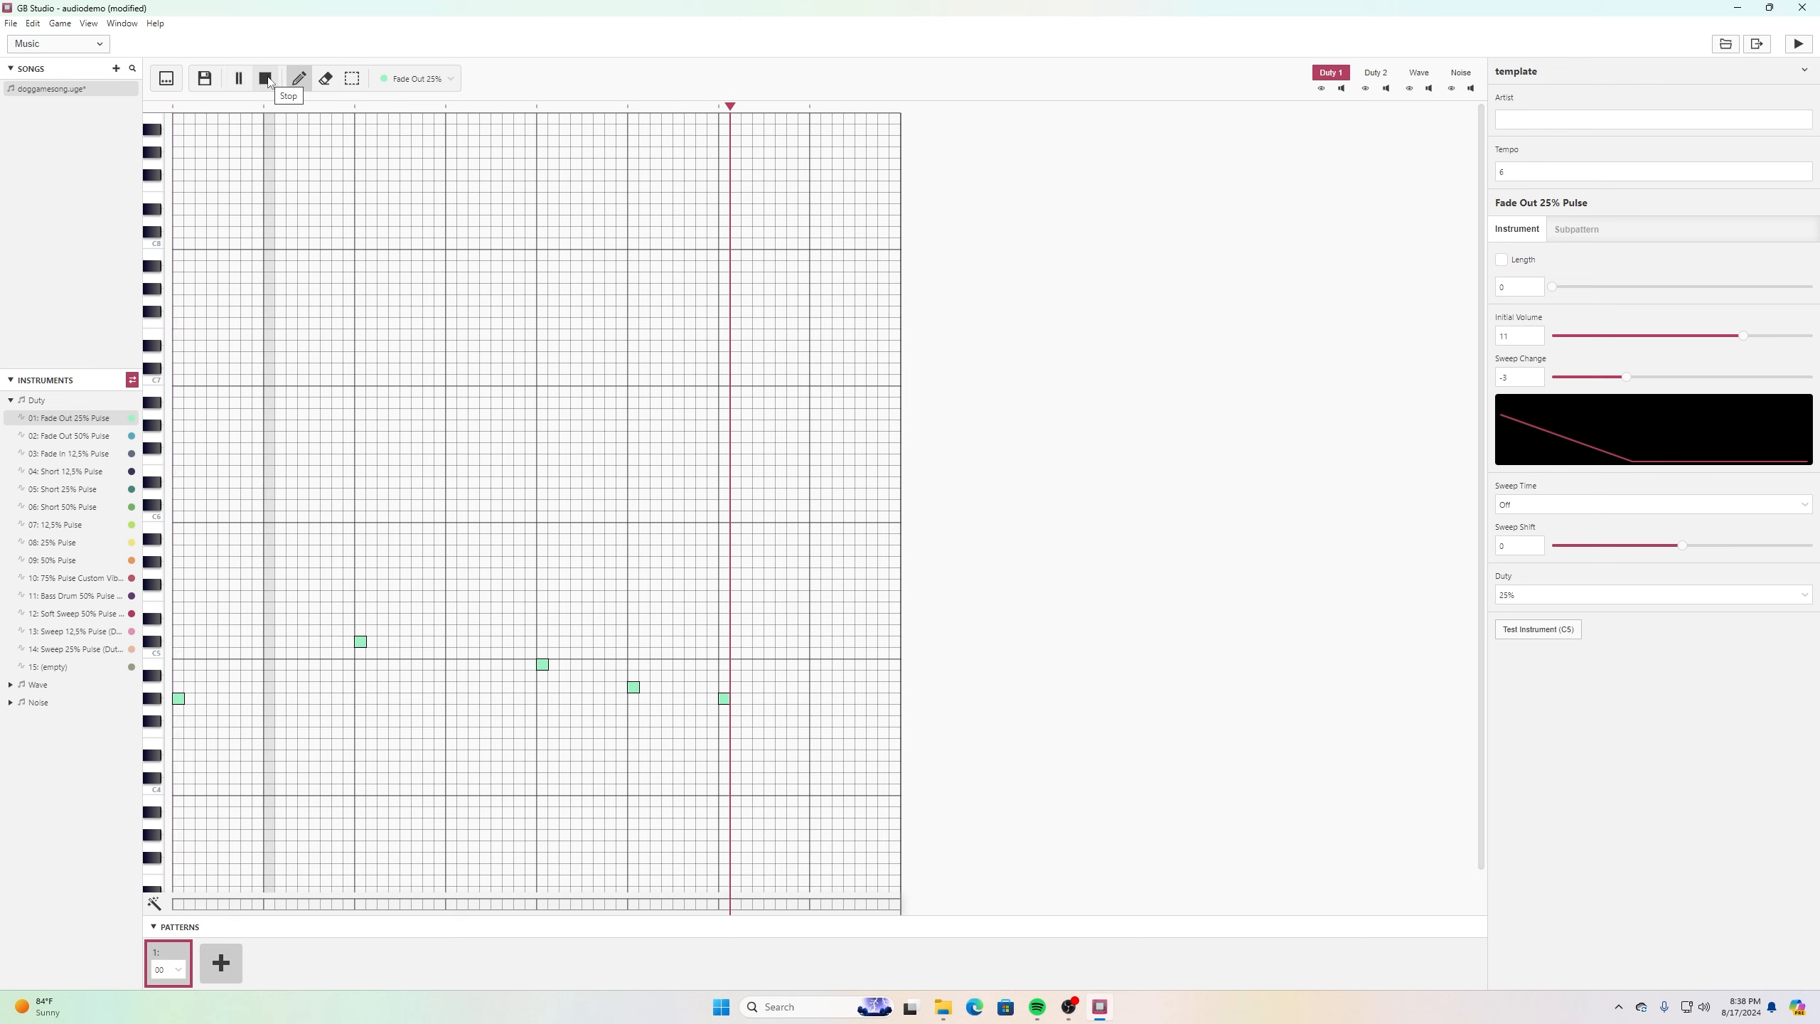
left_click(266, 79)
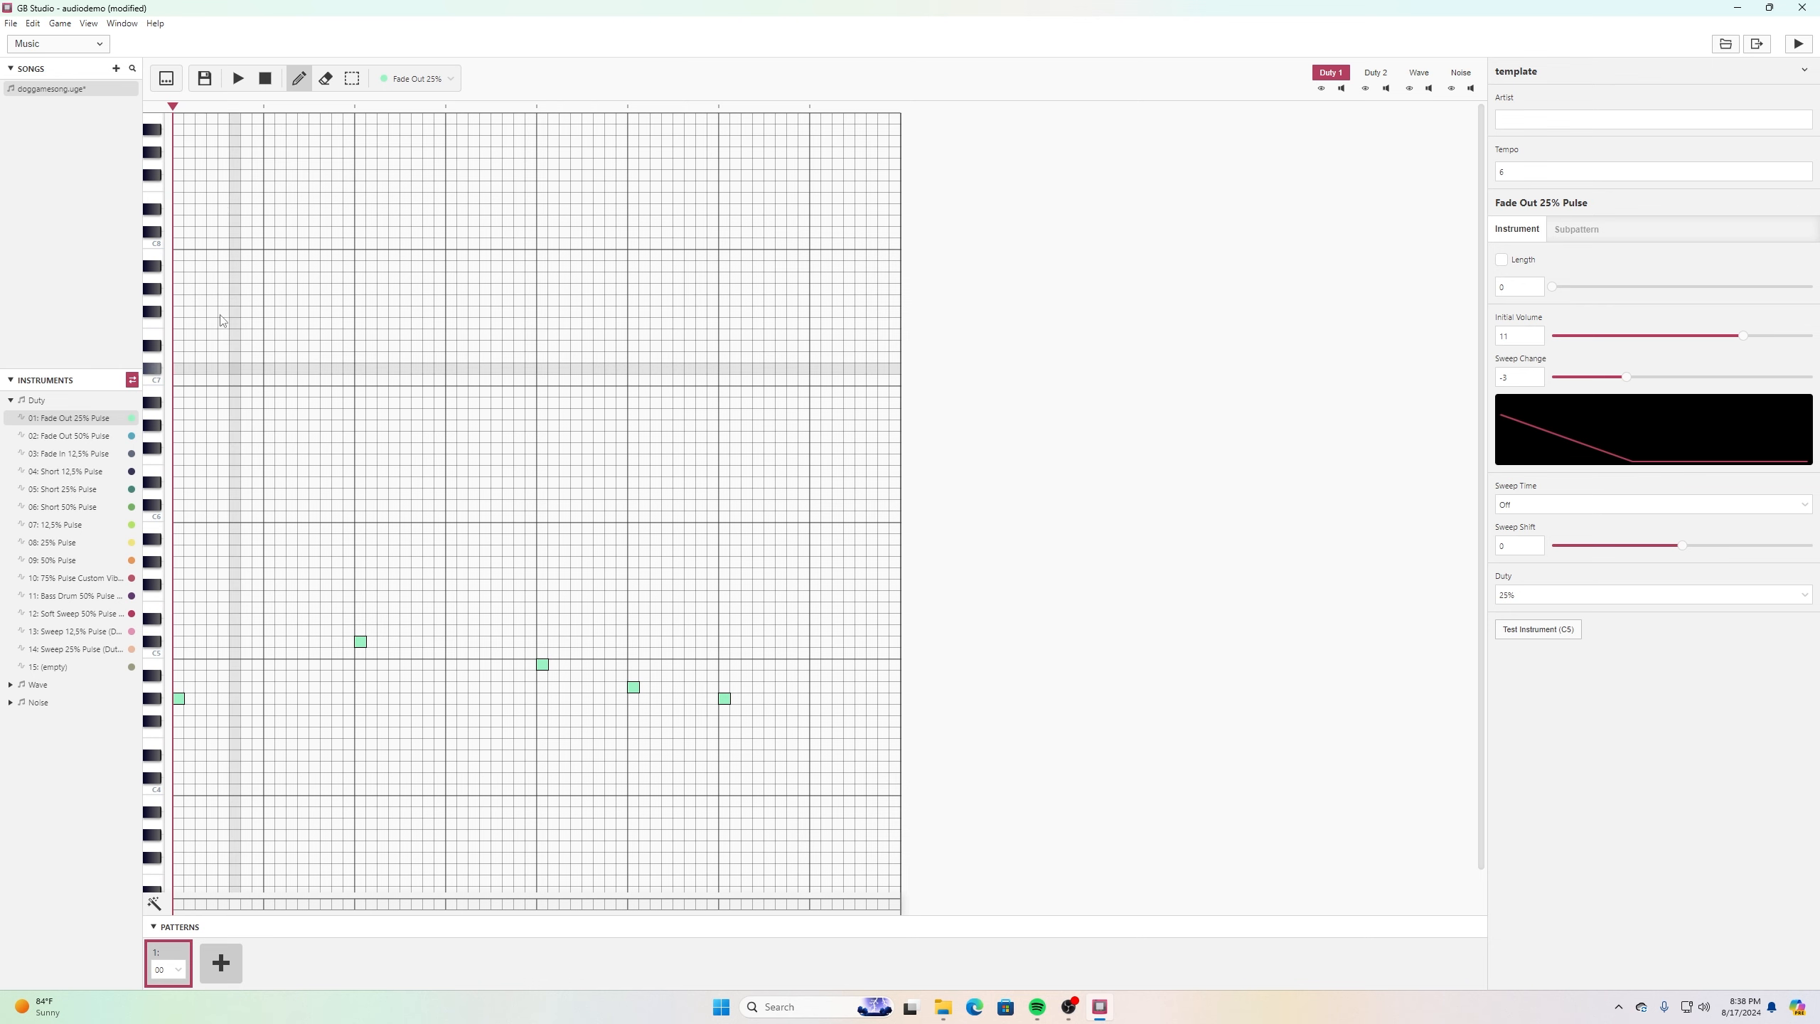
left_click(238, 81)
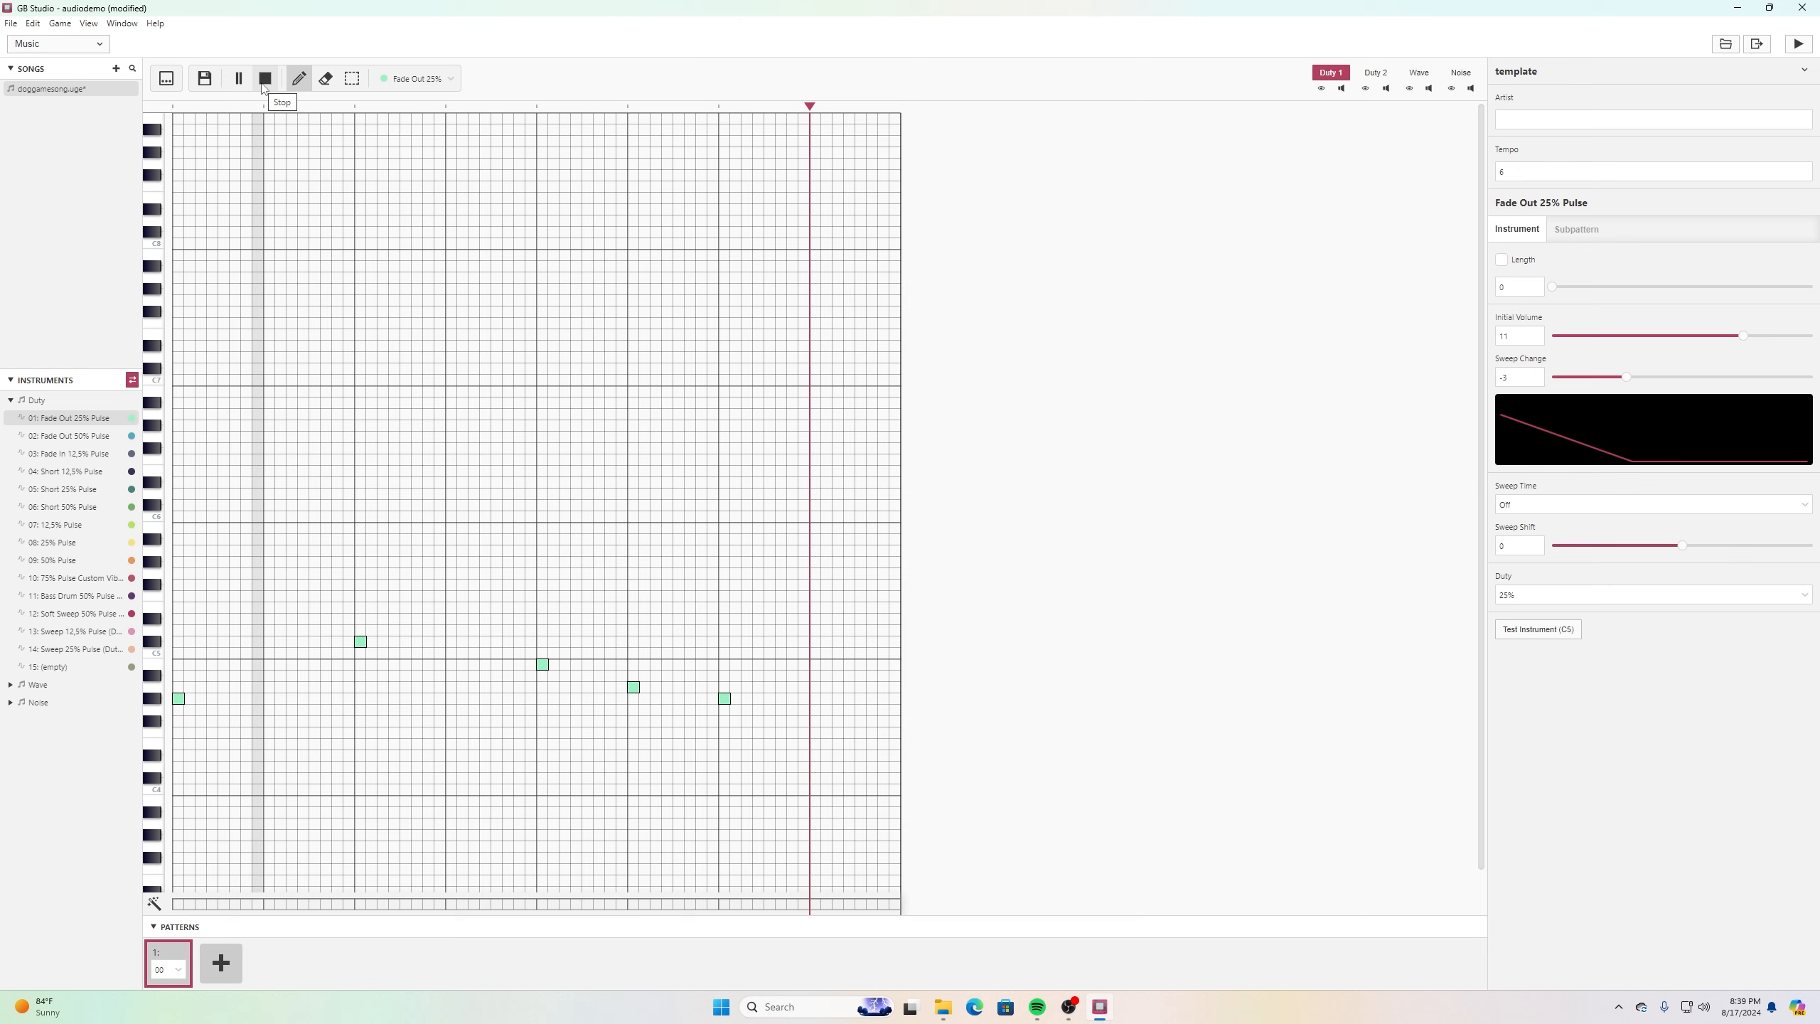
left_click(264, 81)
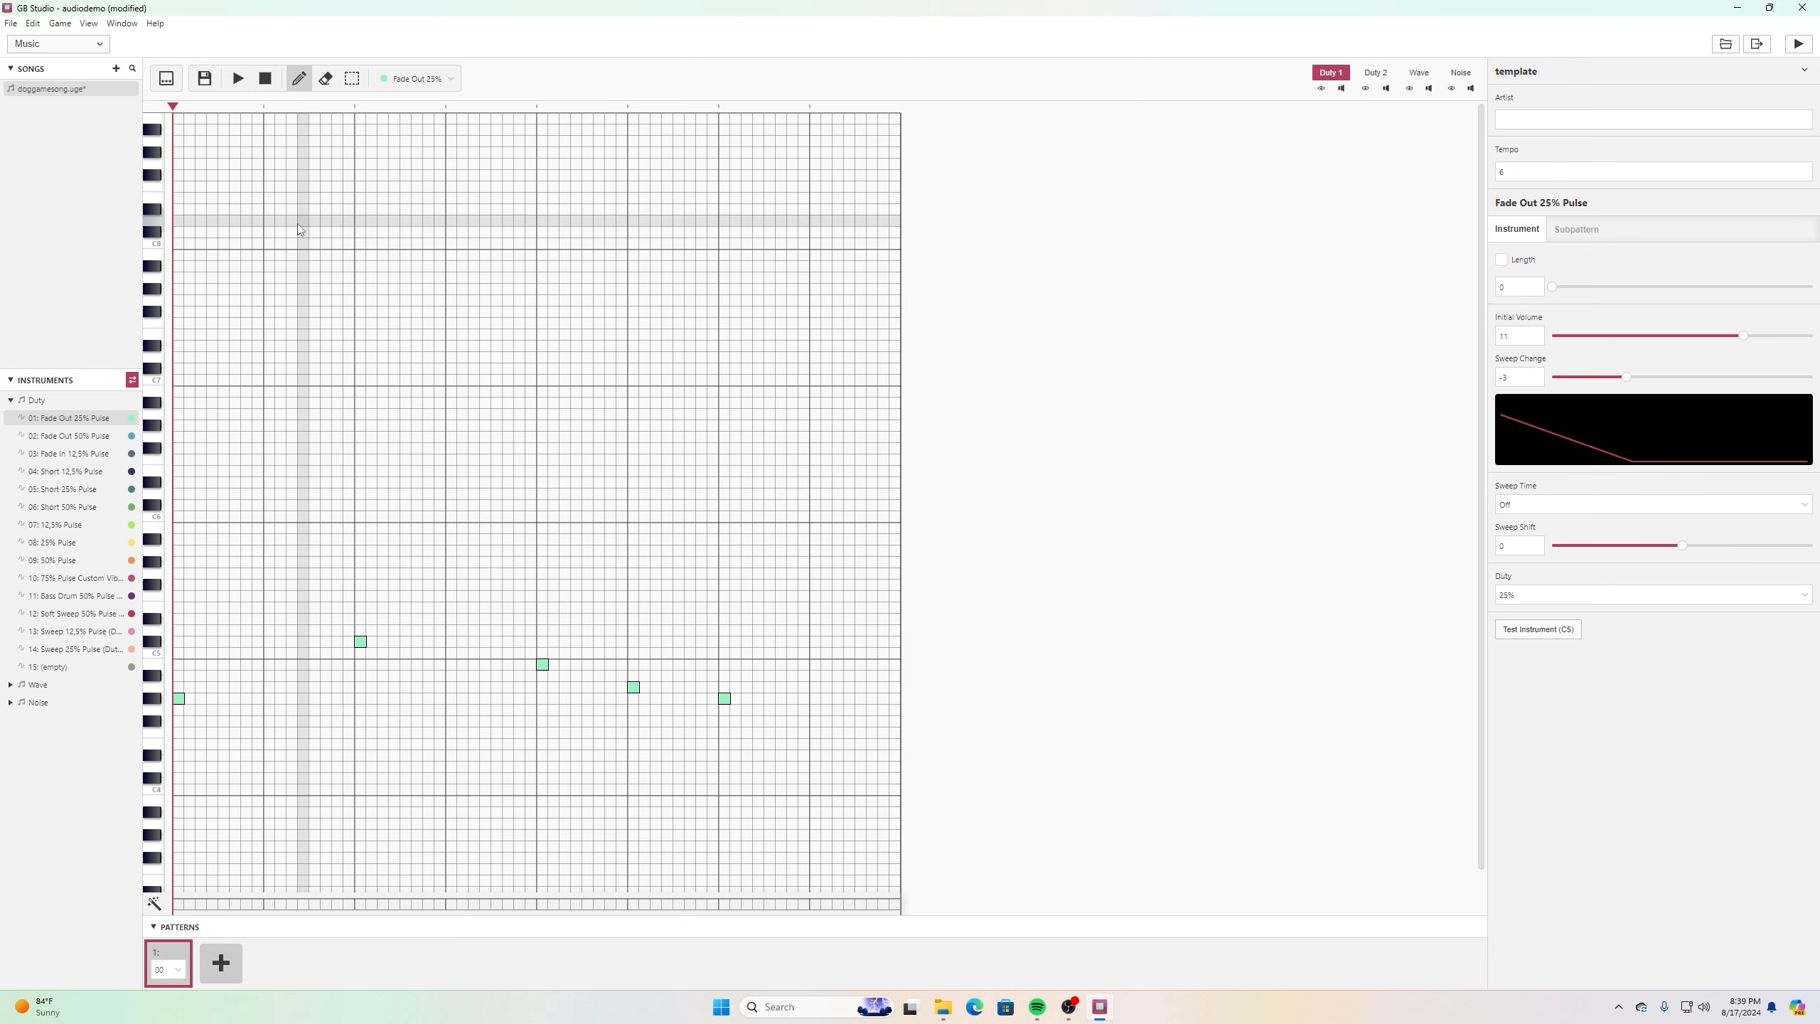
Using the Wave instrument 12,5% Pulse, draw notes C#6, E6, G#6, C#7, A6 and G#6 at columns 0, 8, 16, 24, 32 and 40.
left_click(12, 684)
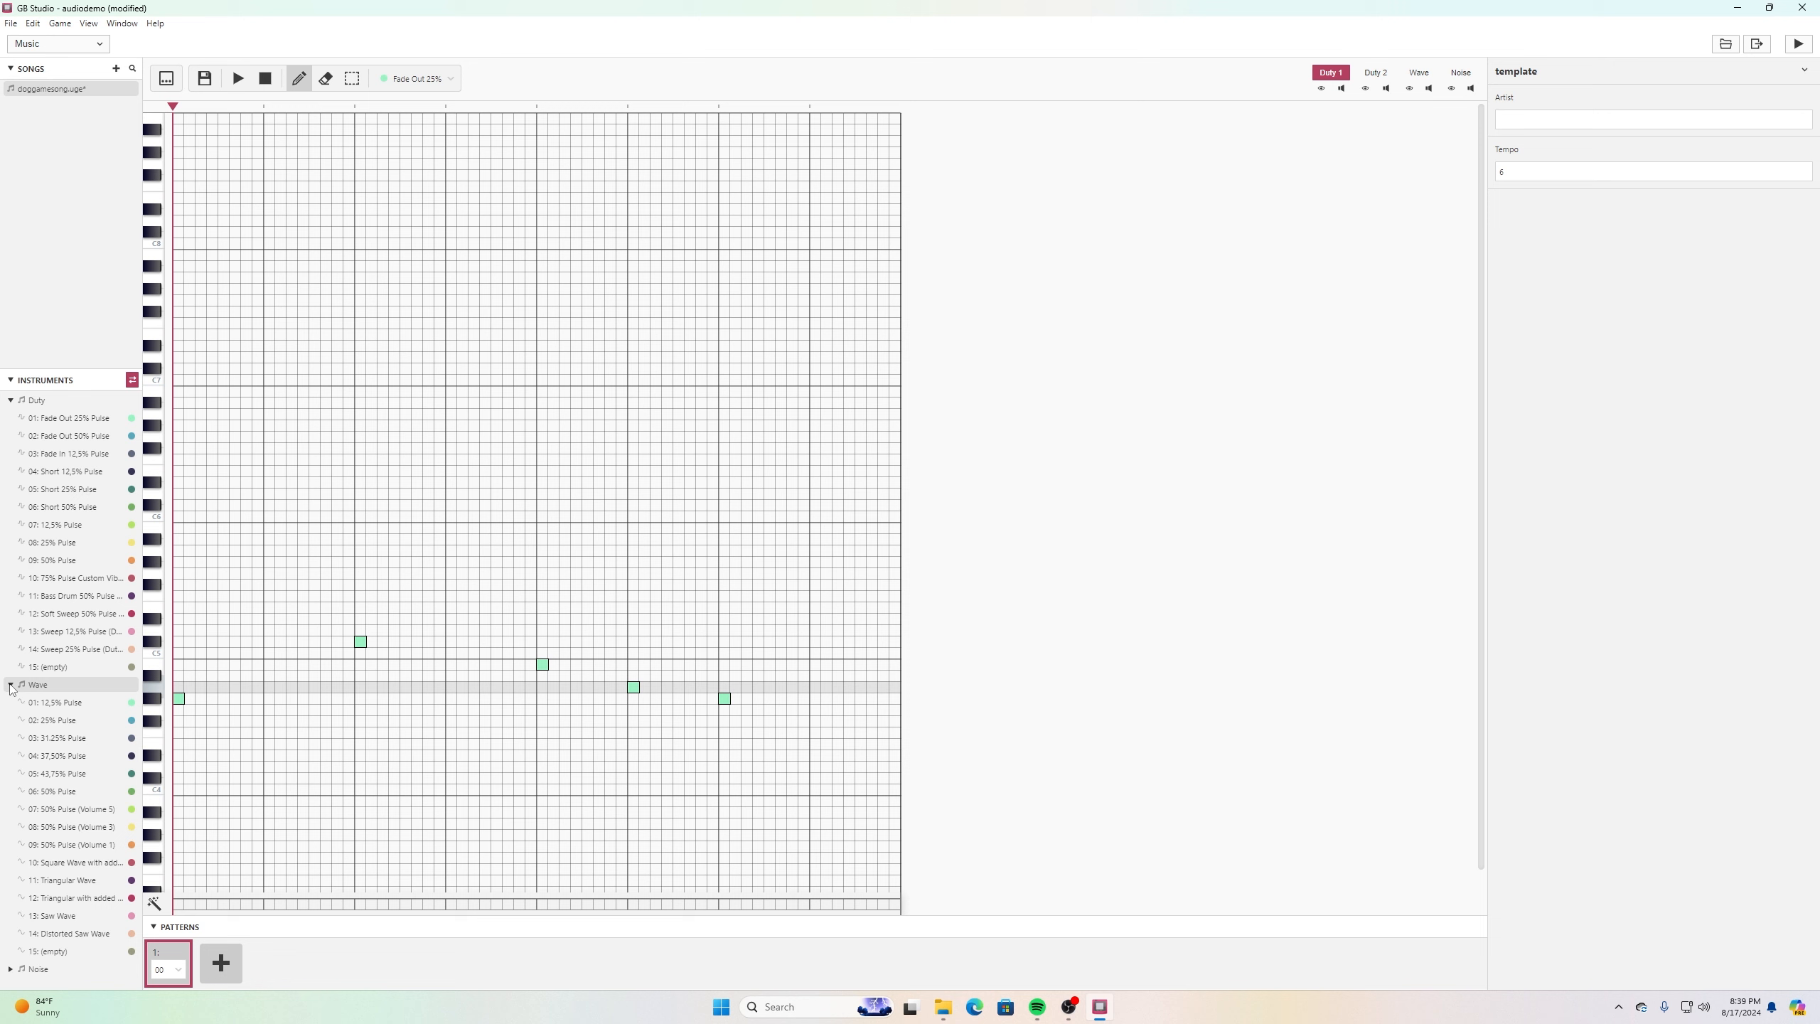
left_click(73, 704)
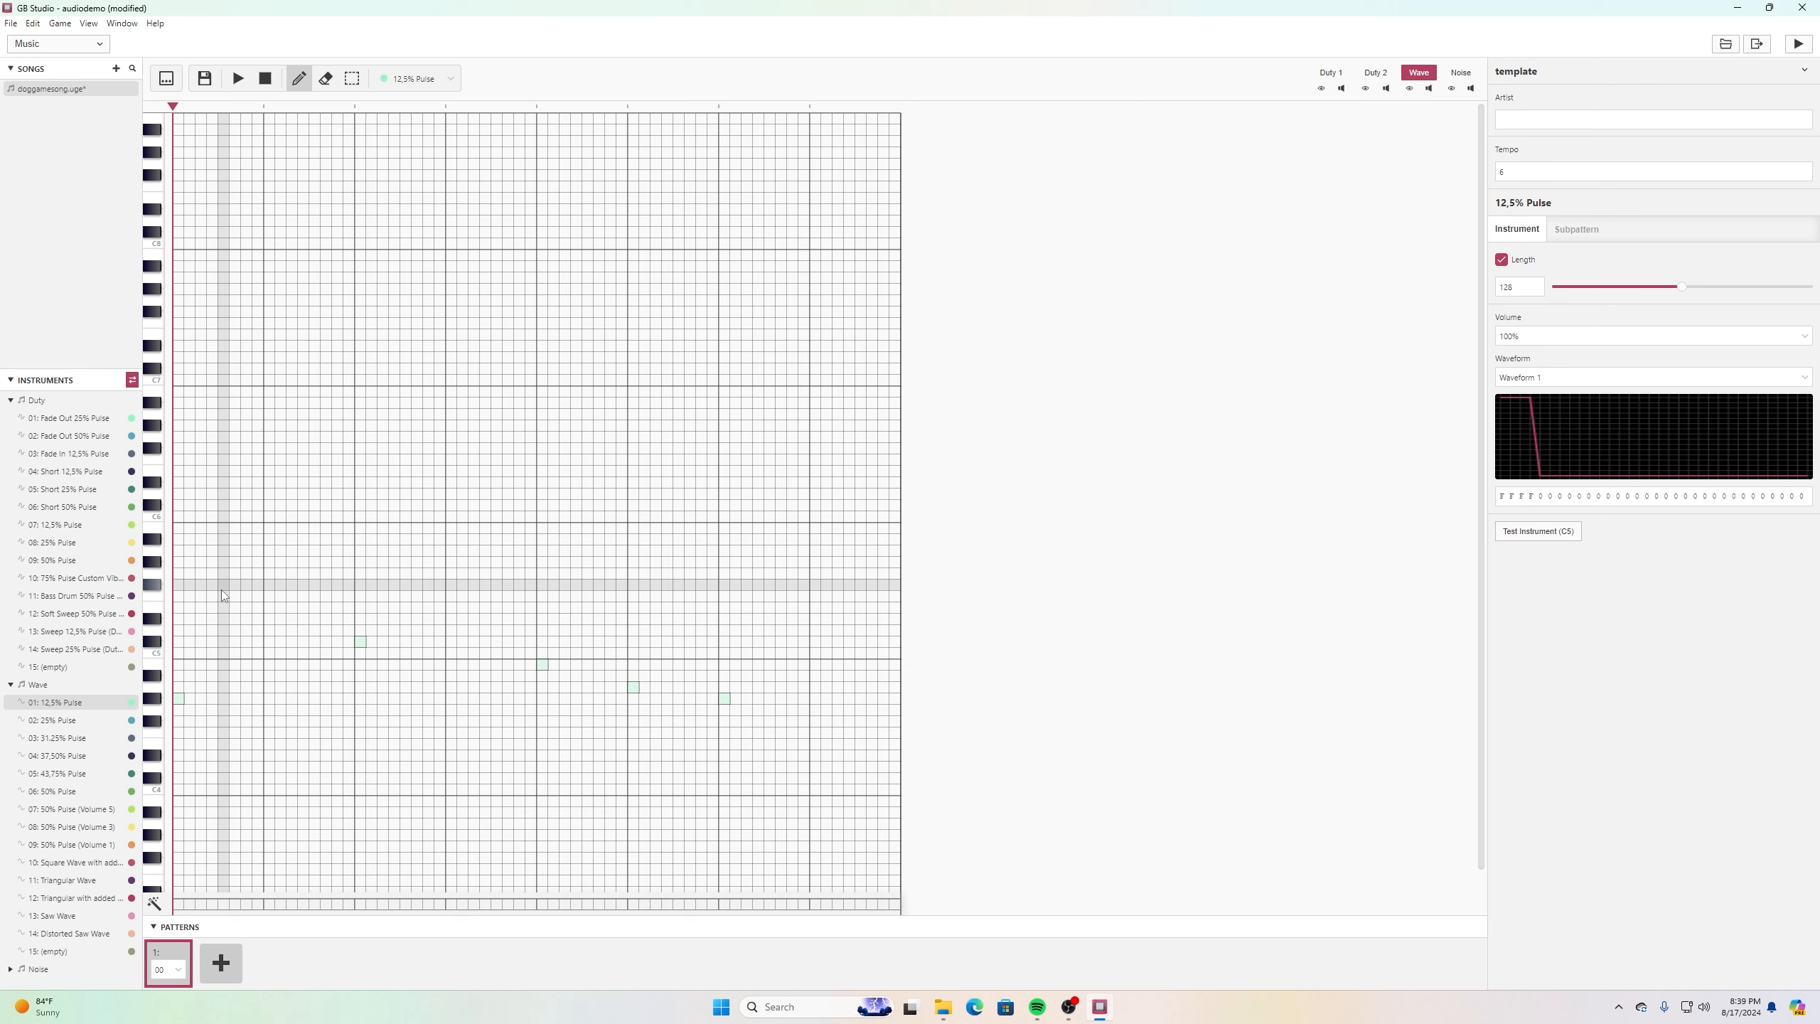
left_click(179, 506)
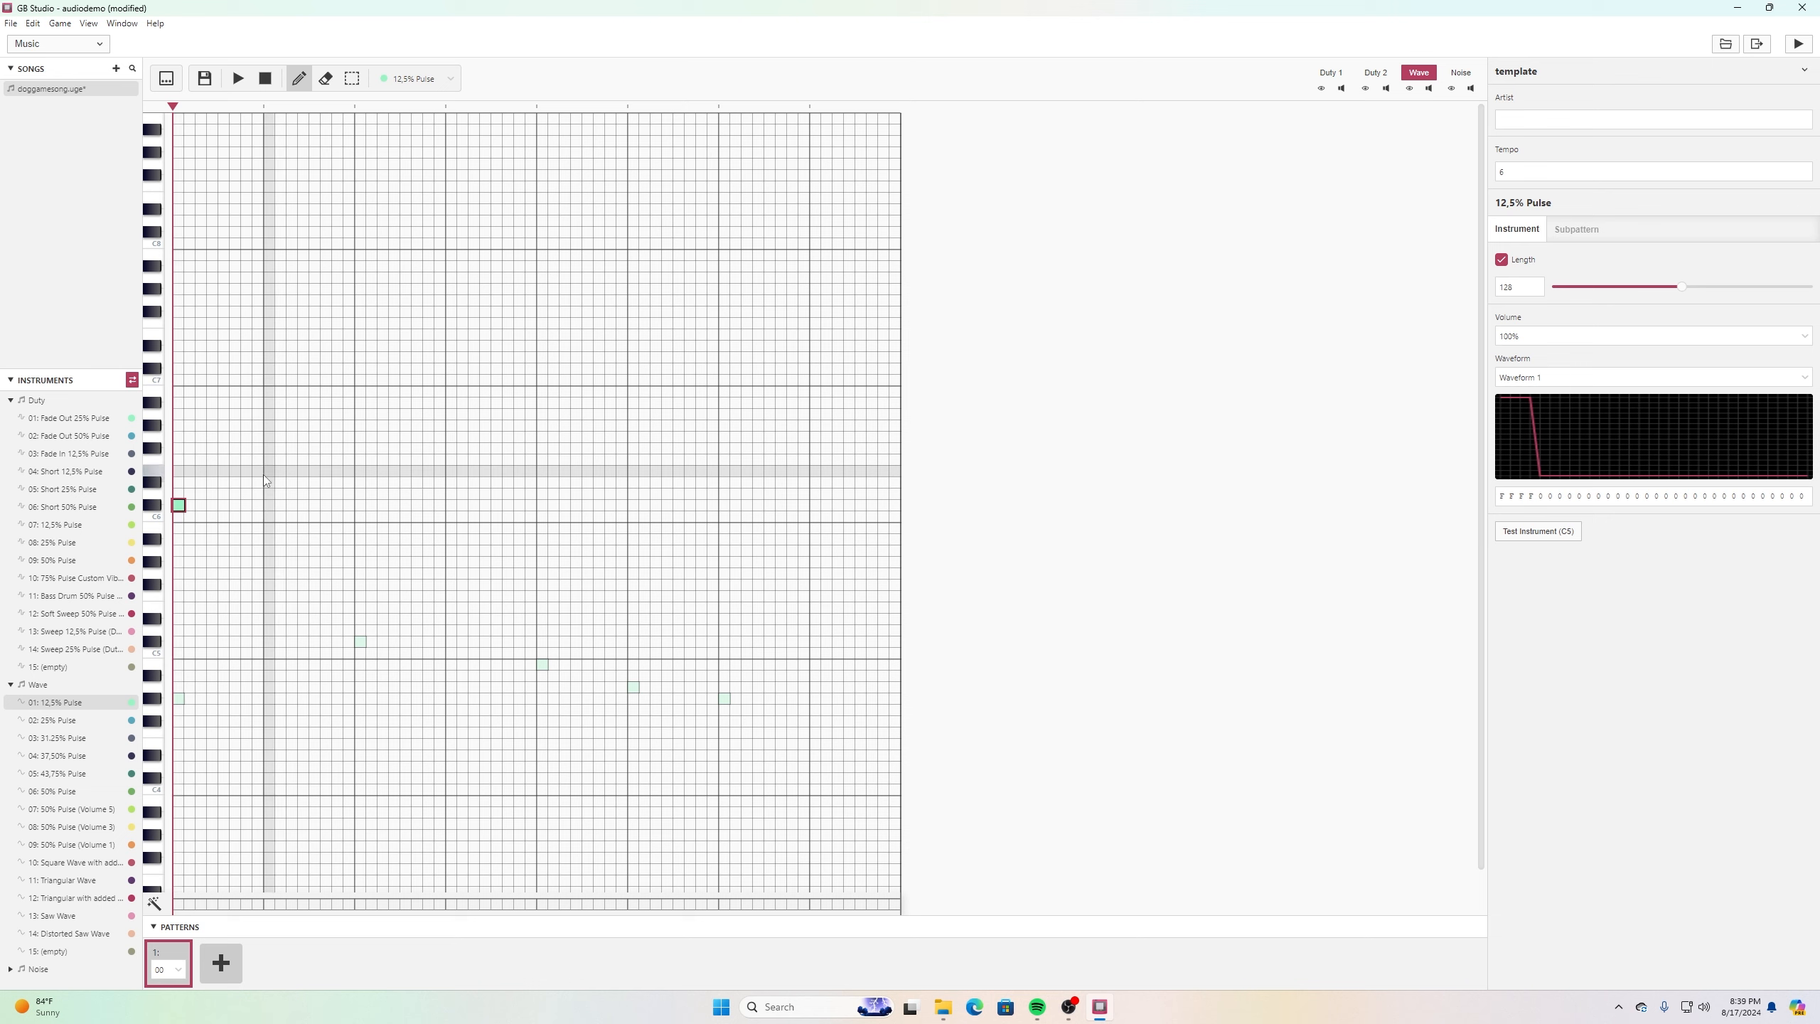
left_click(270, 472)
left_click(361, 436)
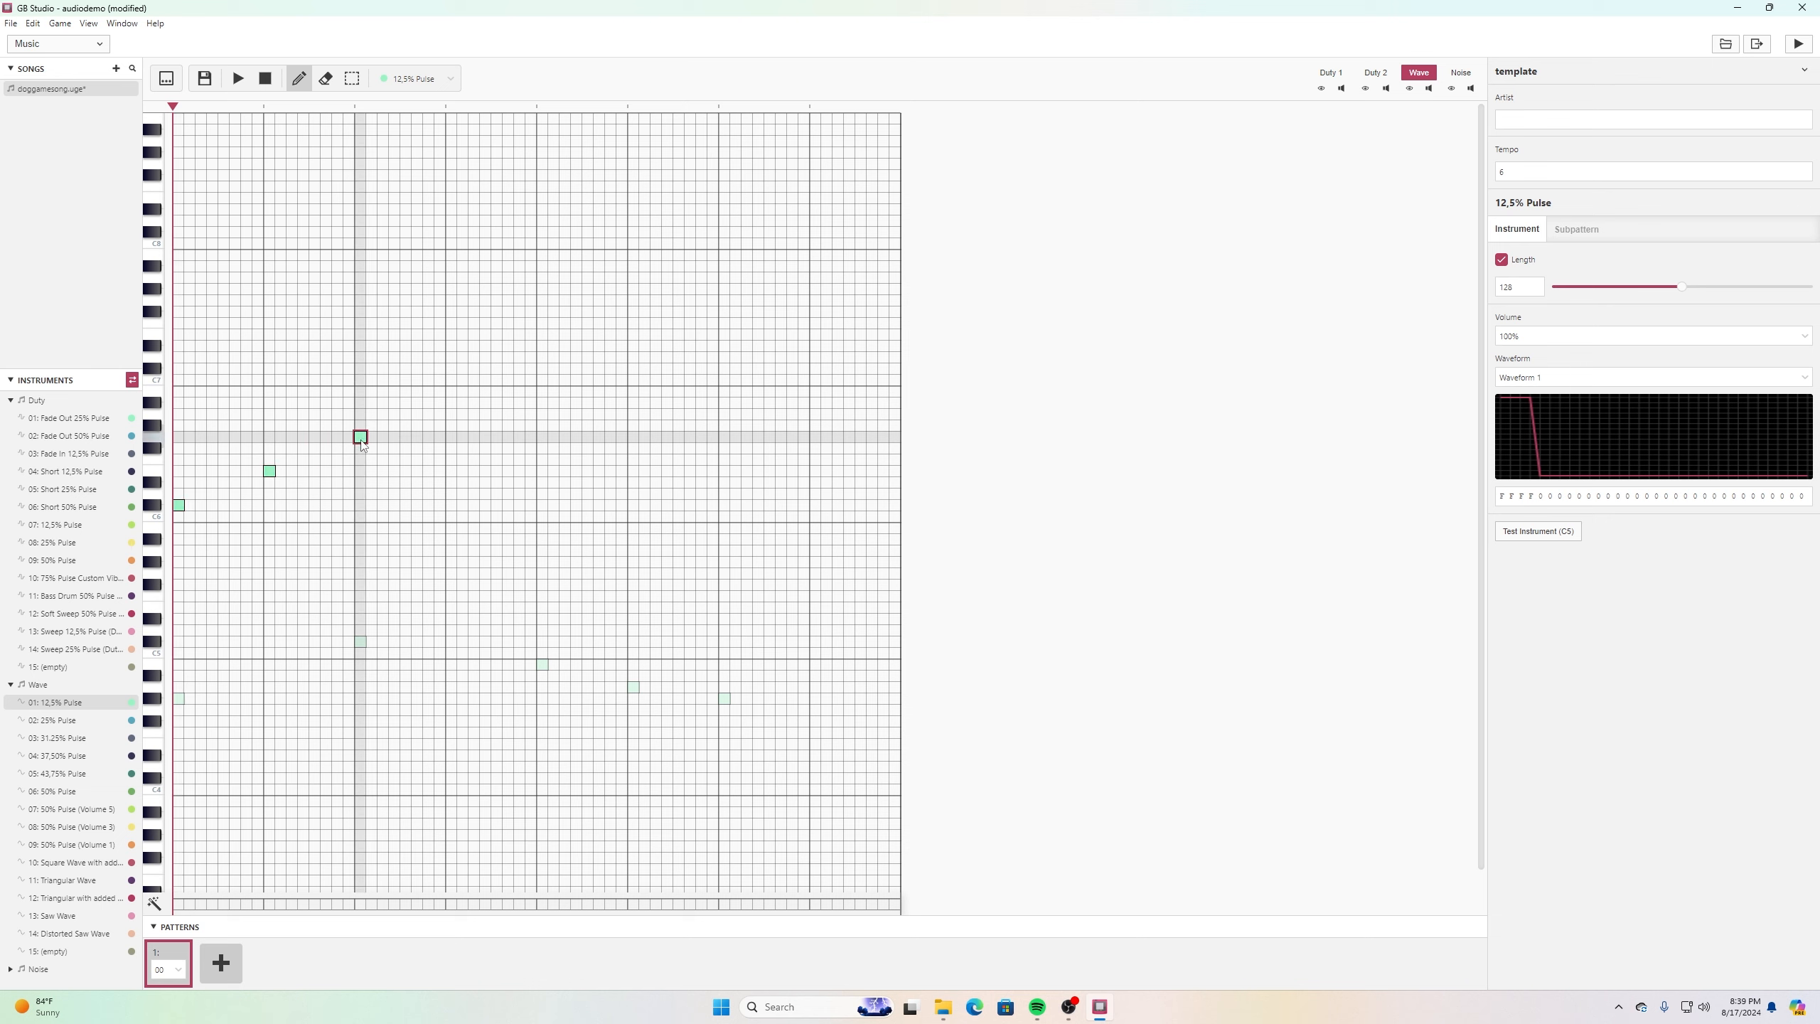
left_click(451, 357)
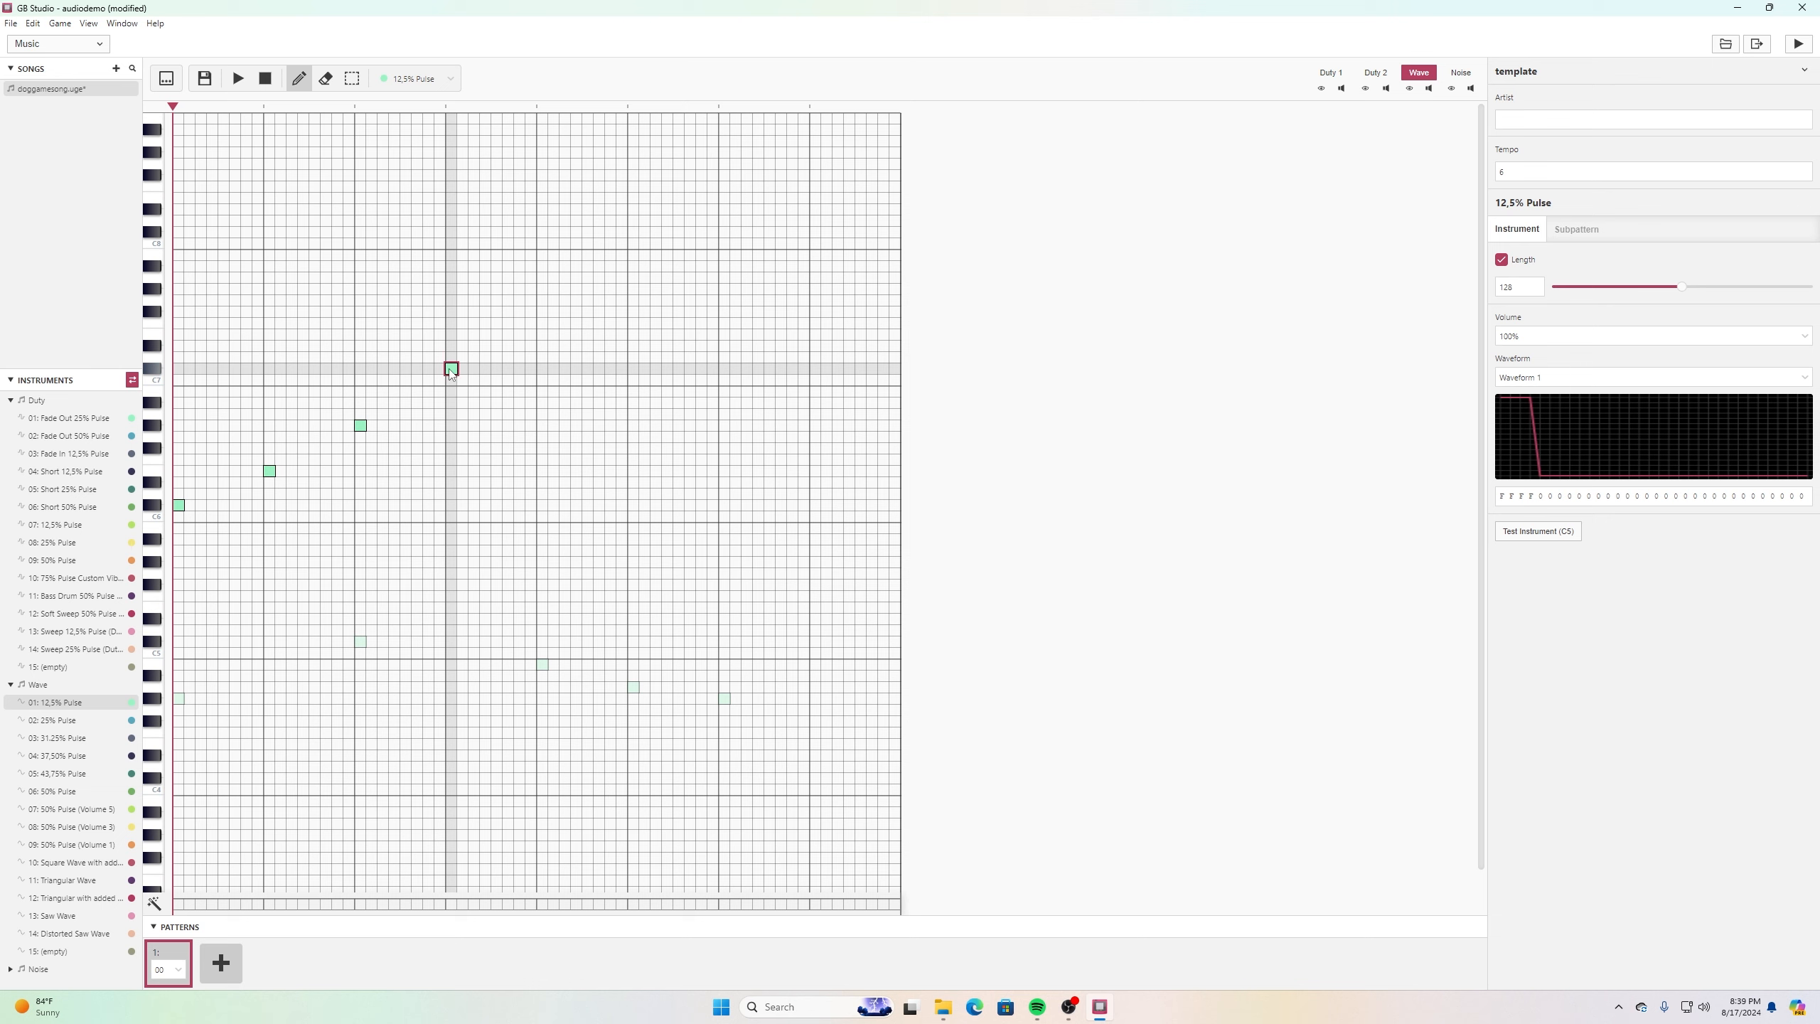
left_click(541, 414)
left_click(634, 460)
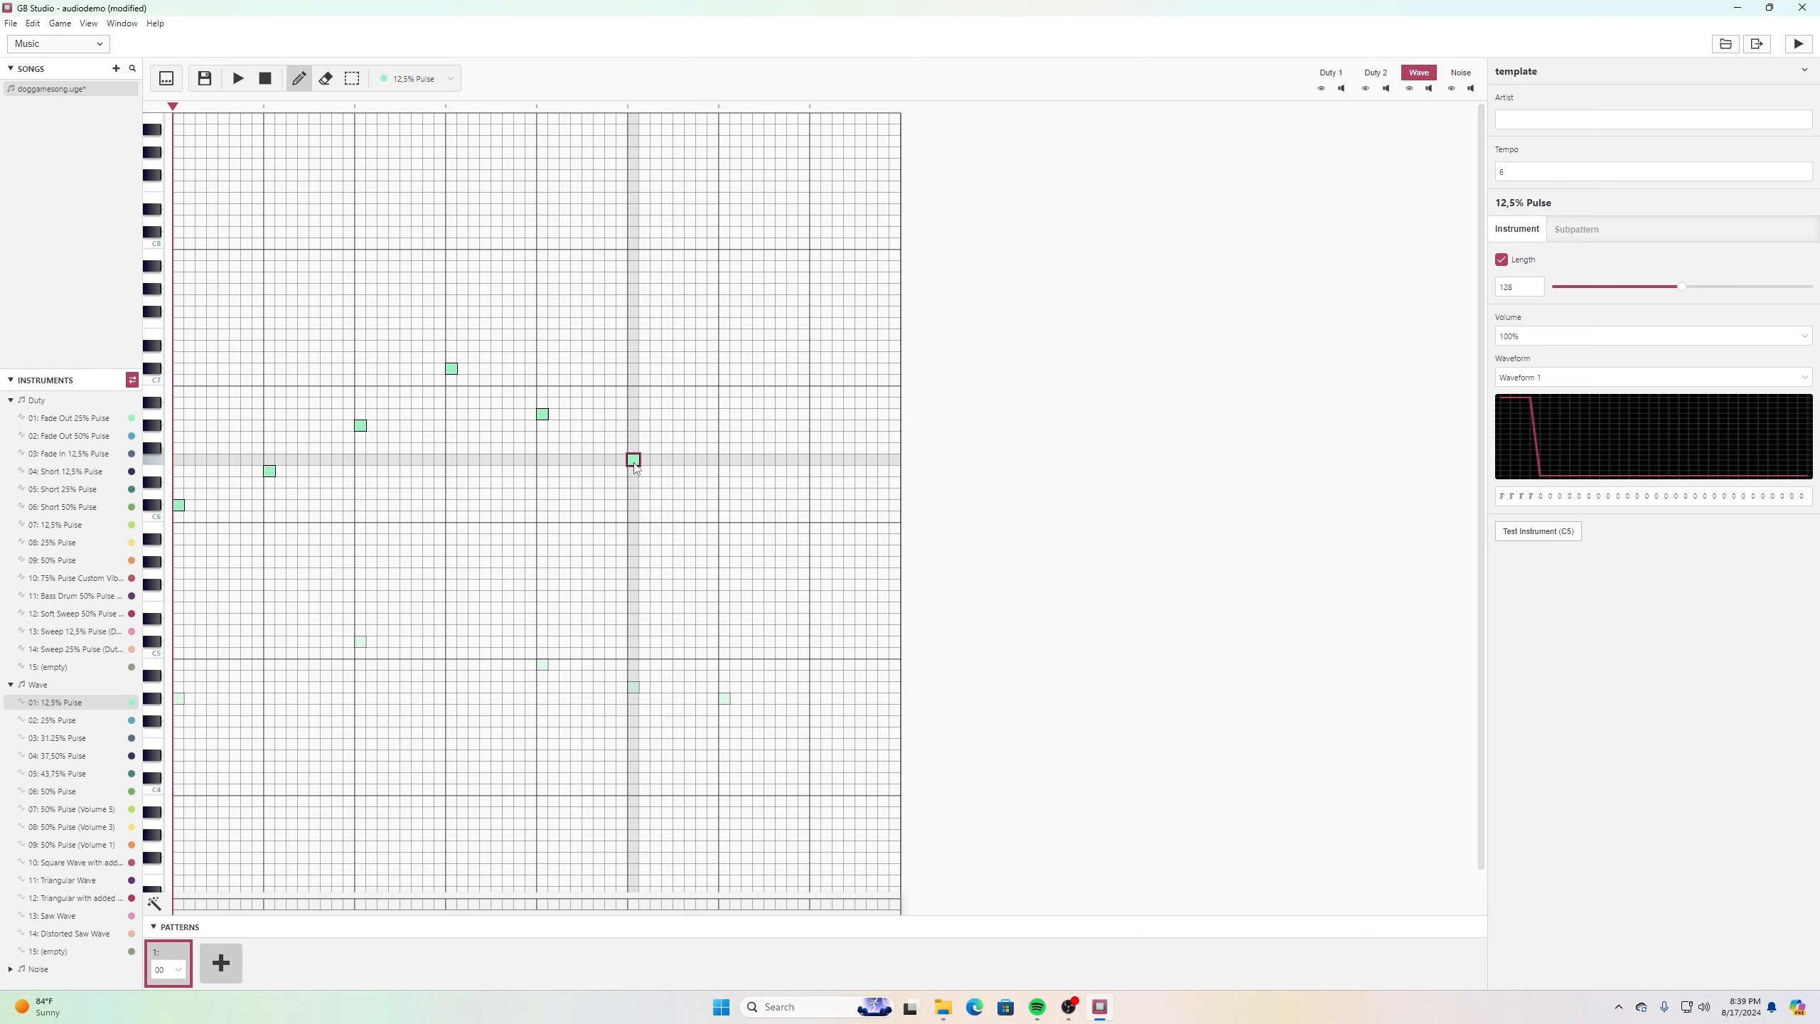
left_click_drag(637, 454, 637, 431)
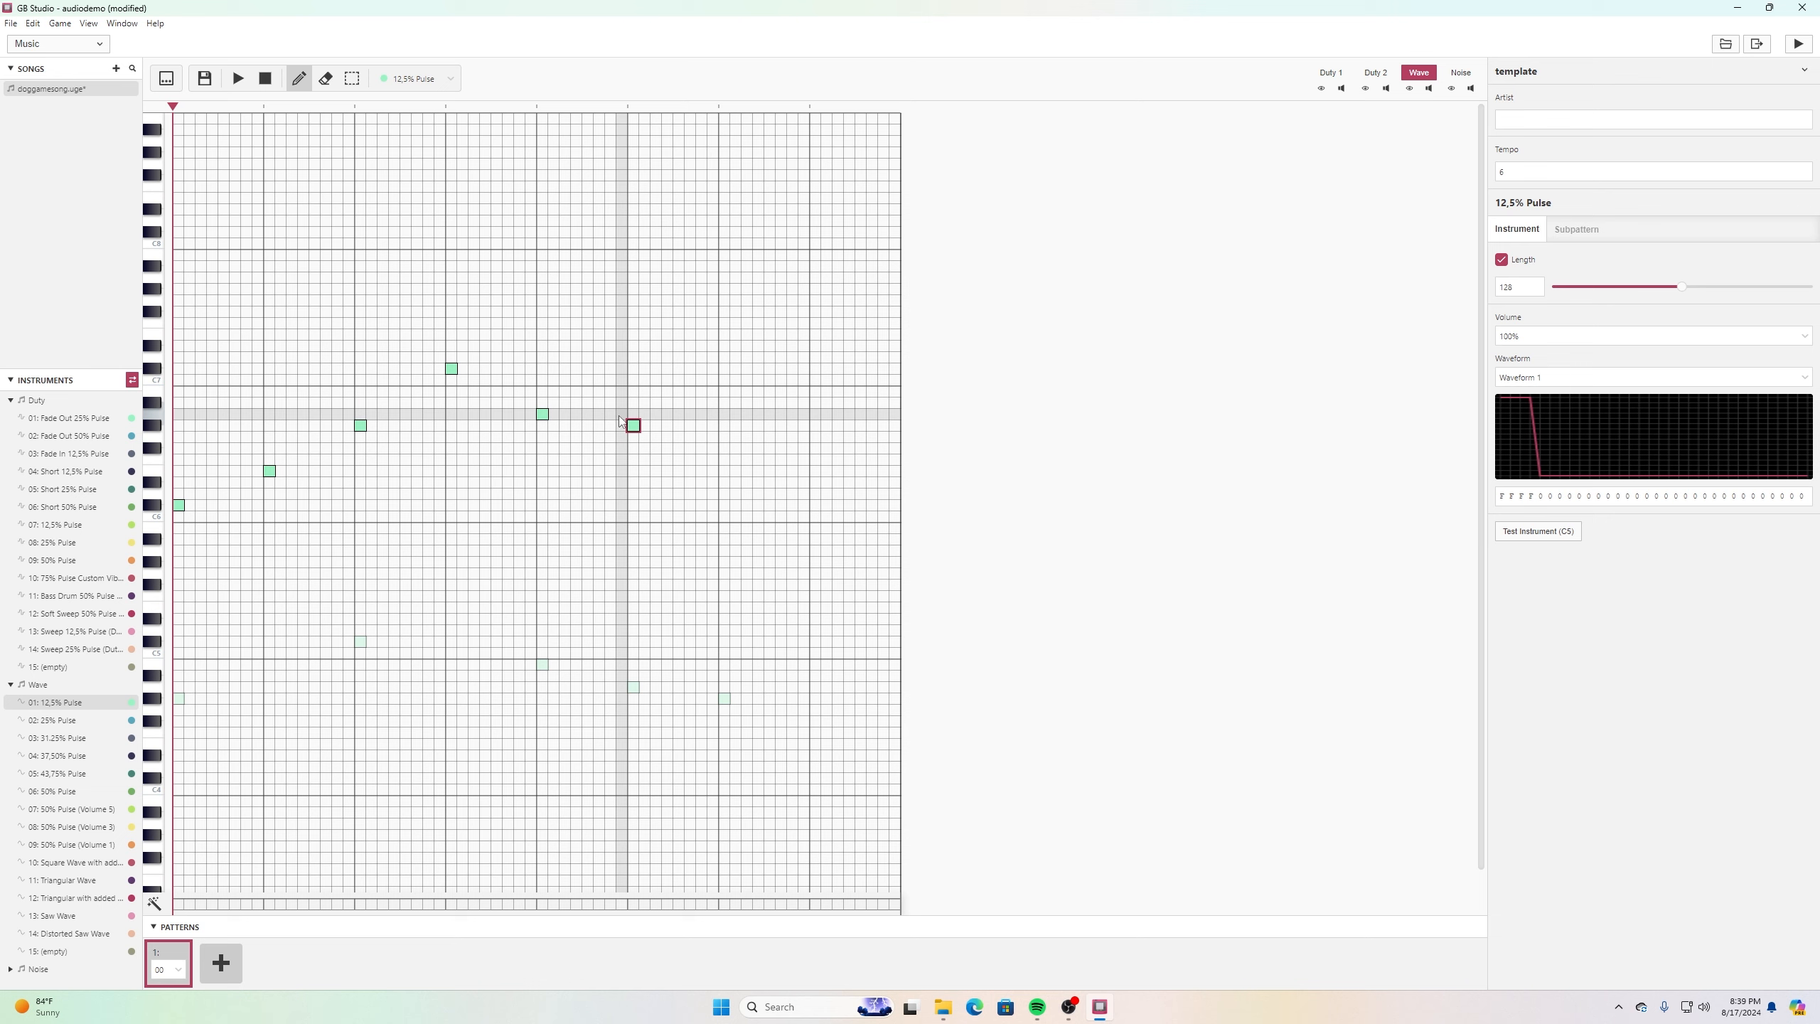
Move the last Wave note, G#6, to column 48, playing and stopping the pattern before and after the move.
left_click(240, 77)
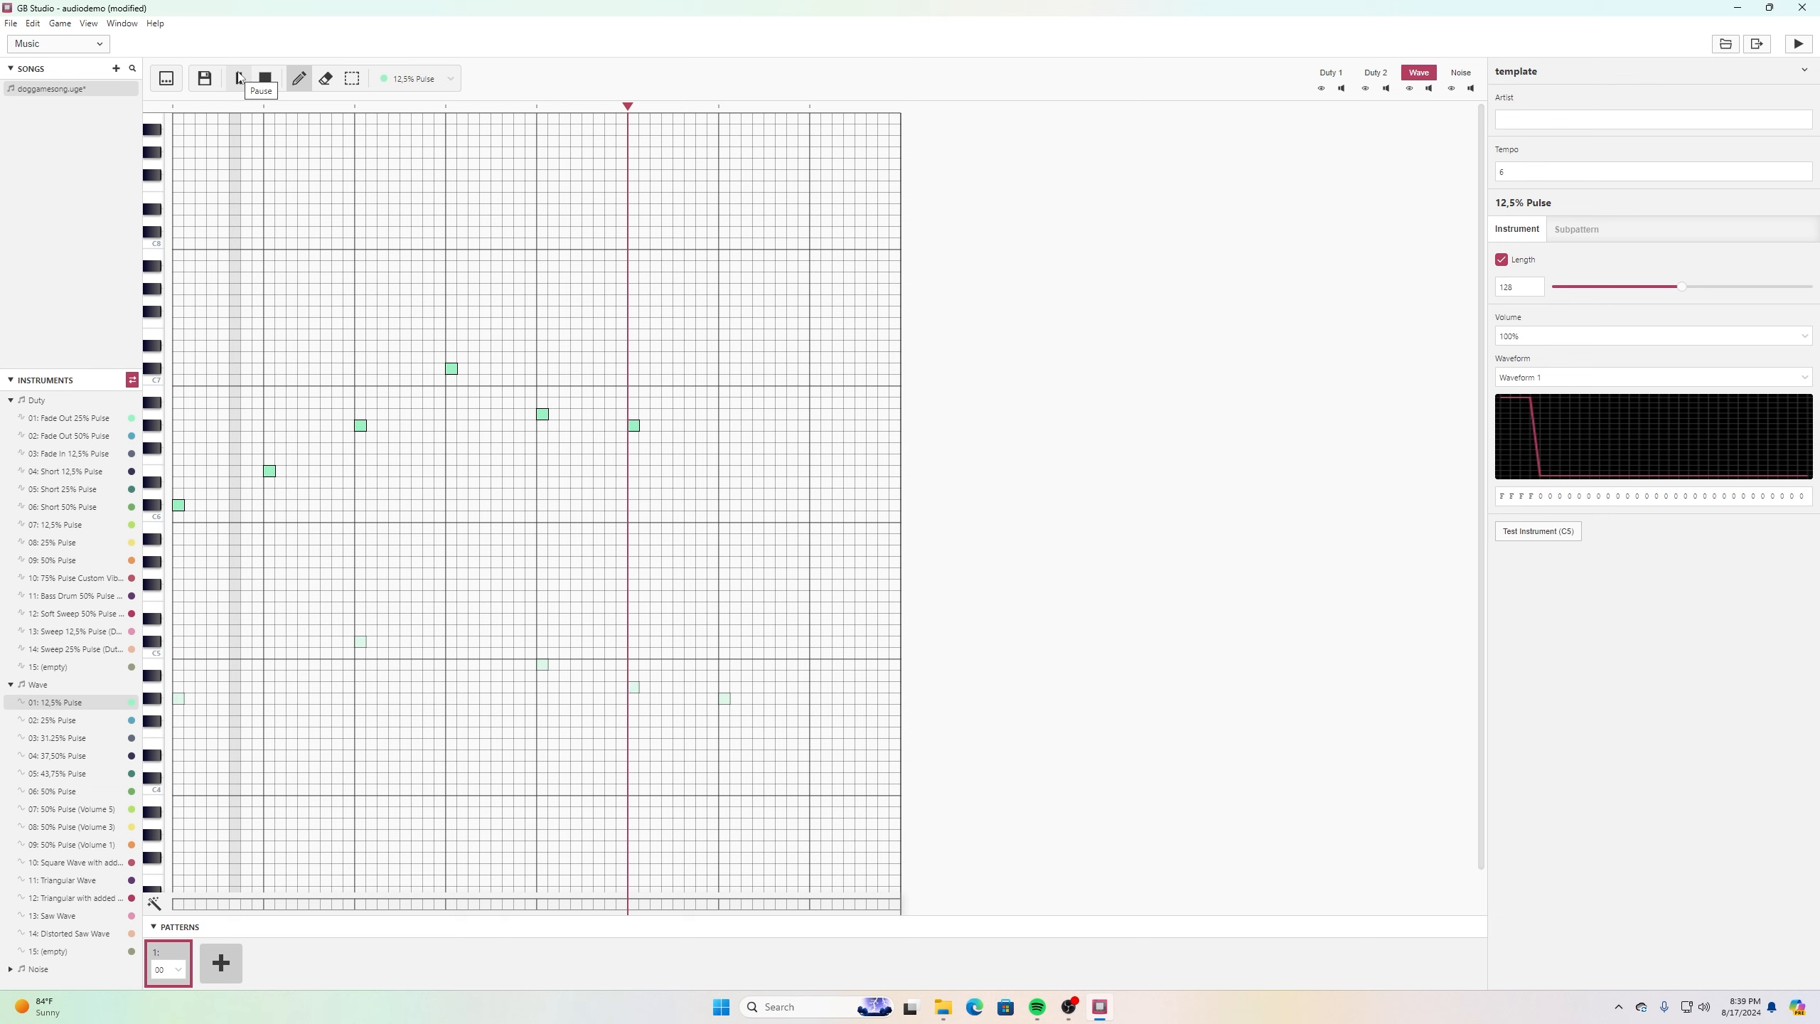
left_click(265, 78)
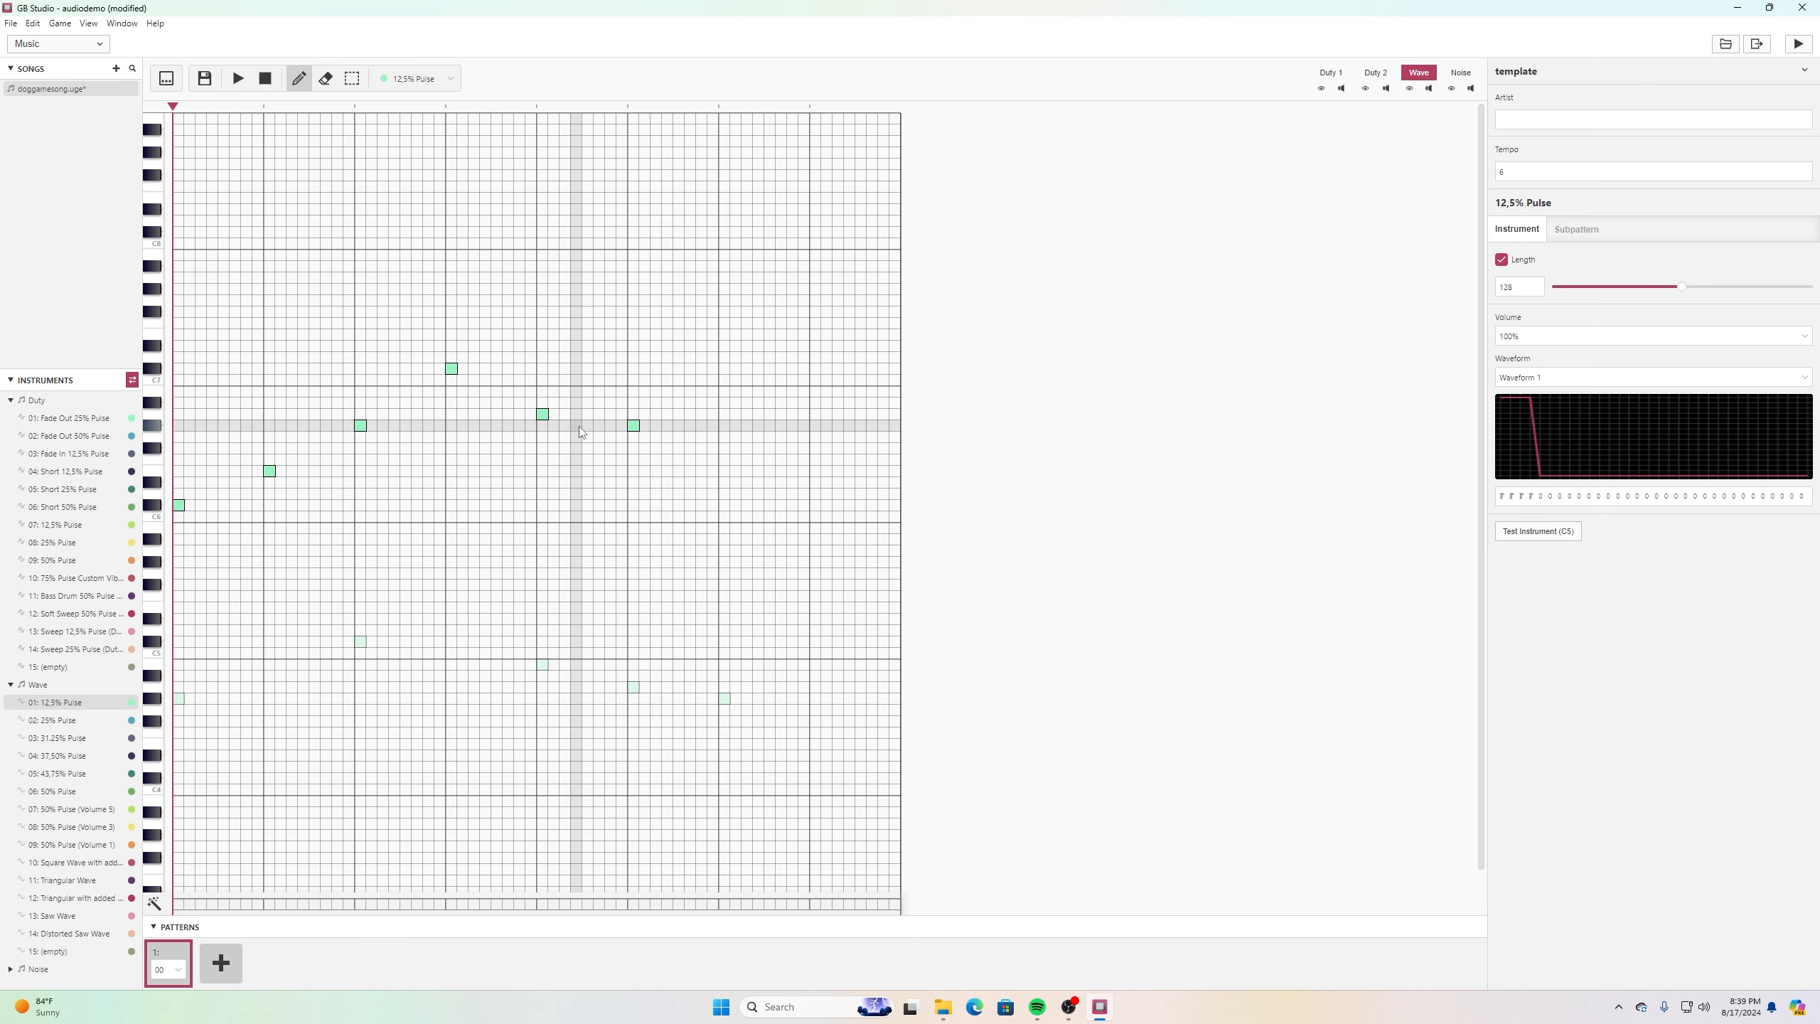
left_click_drag(636, 430, 727, 430)
key("space")
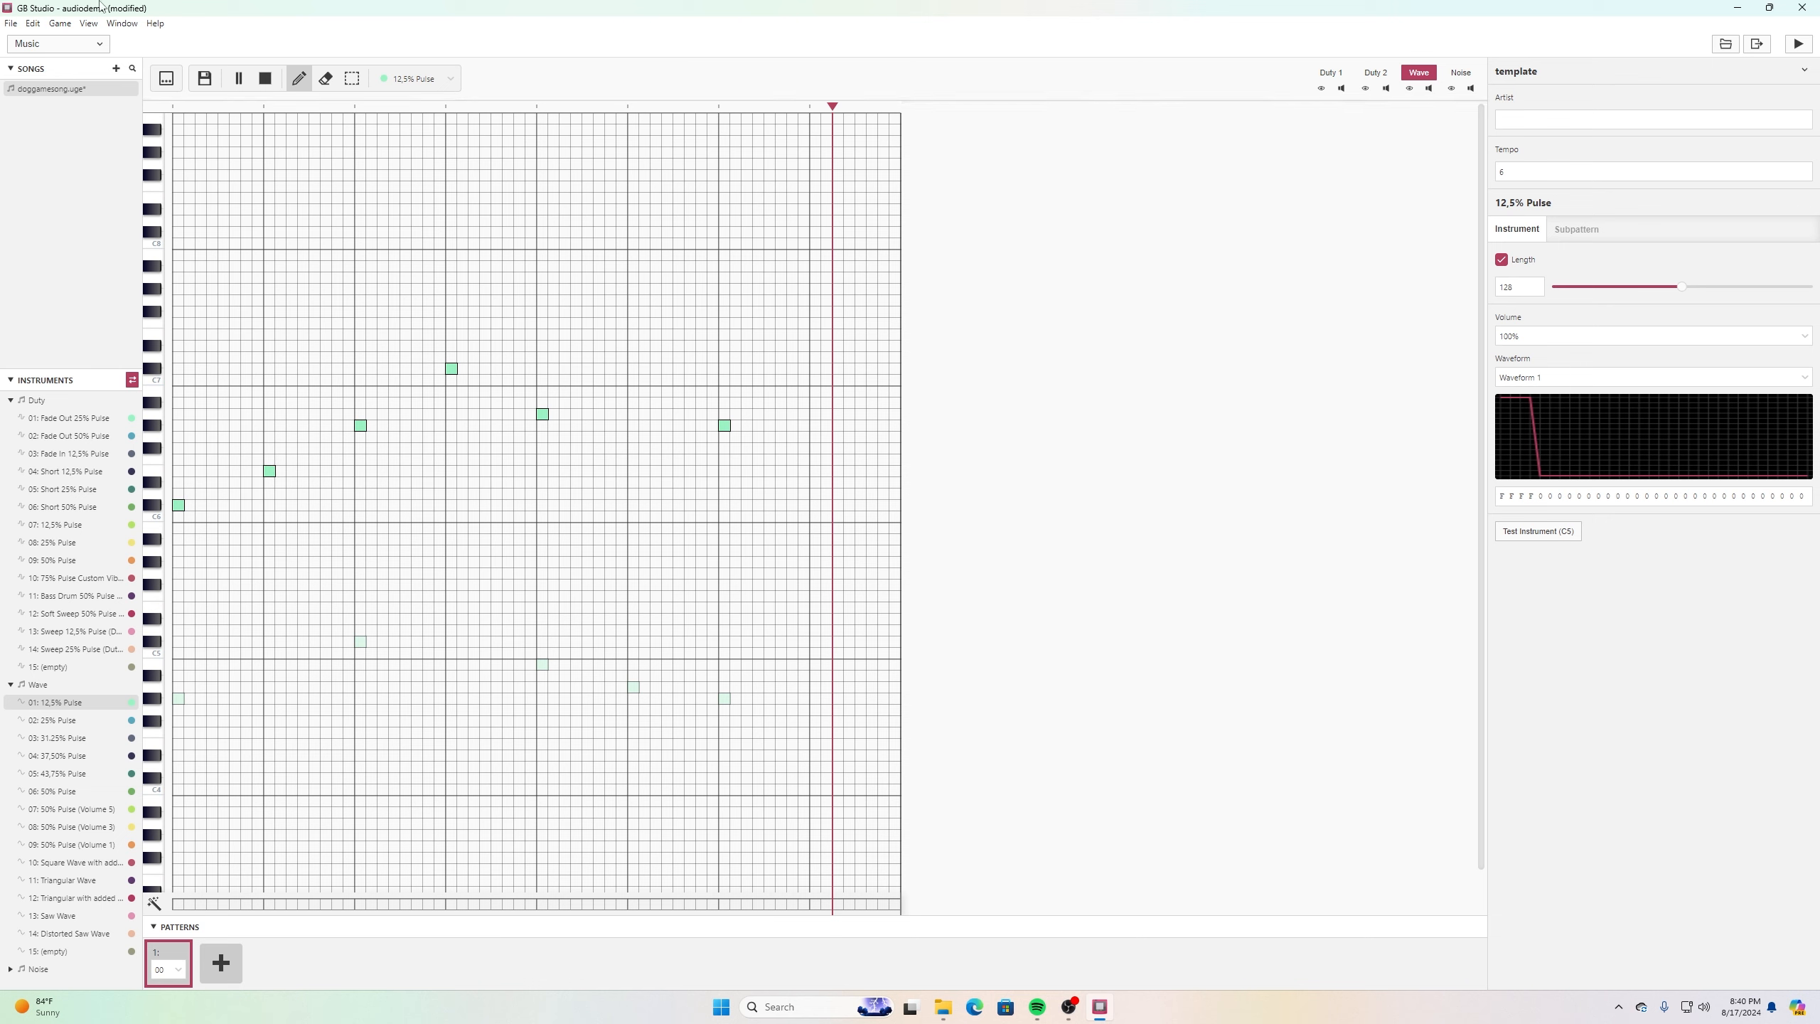
left_click(266, 78)
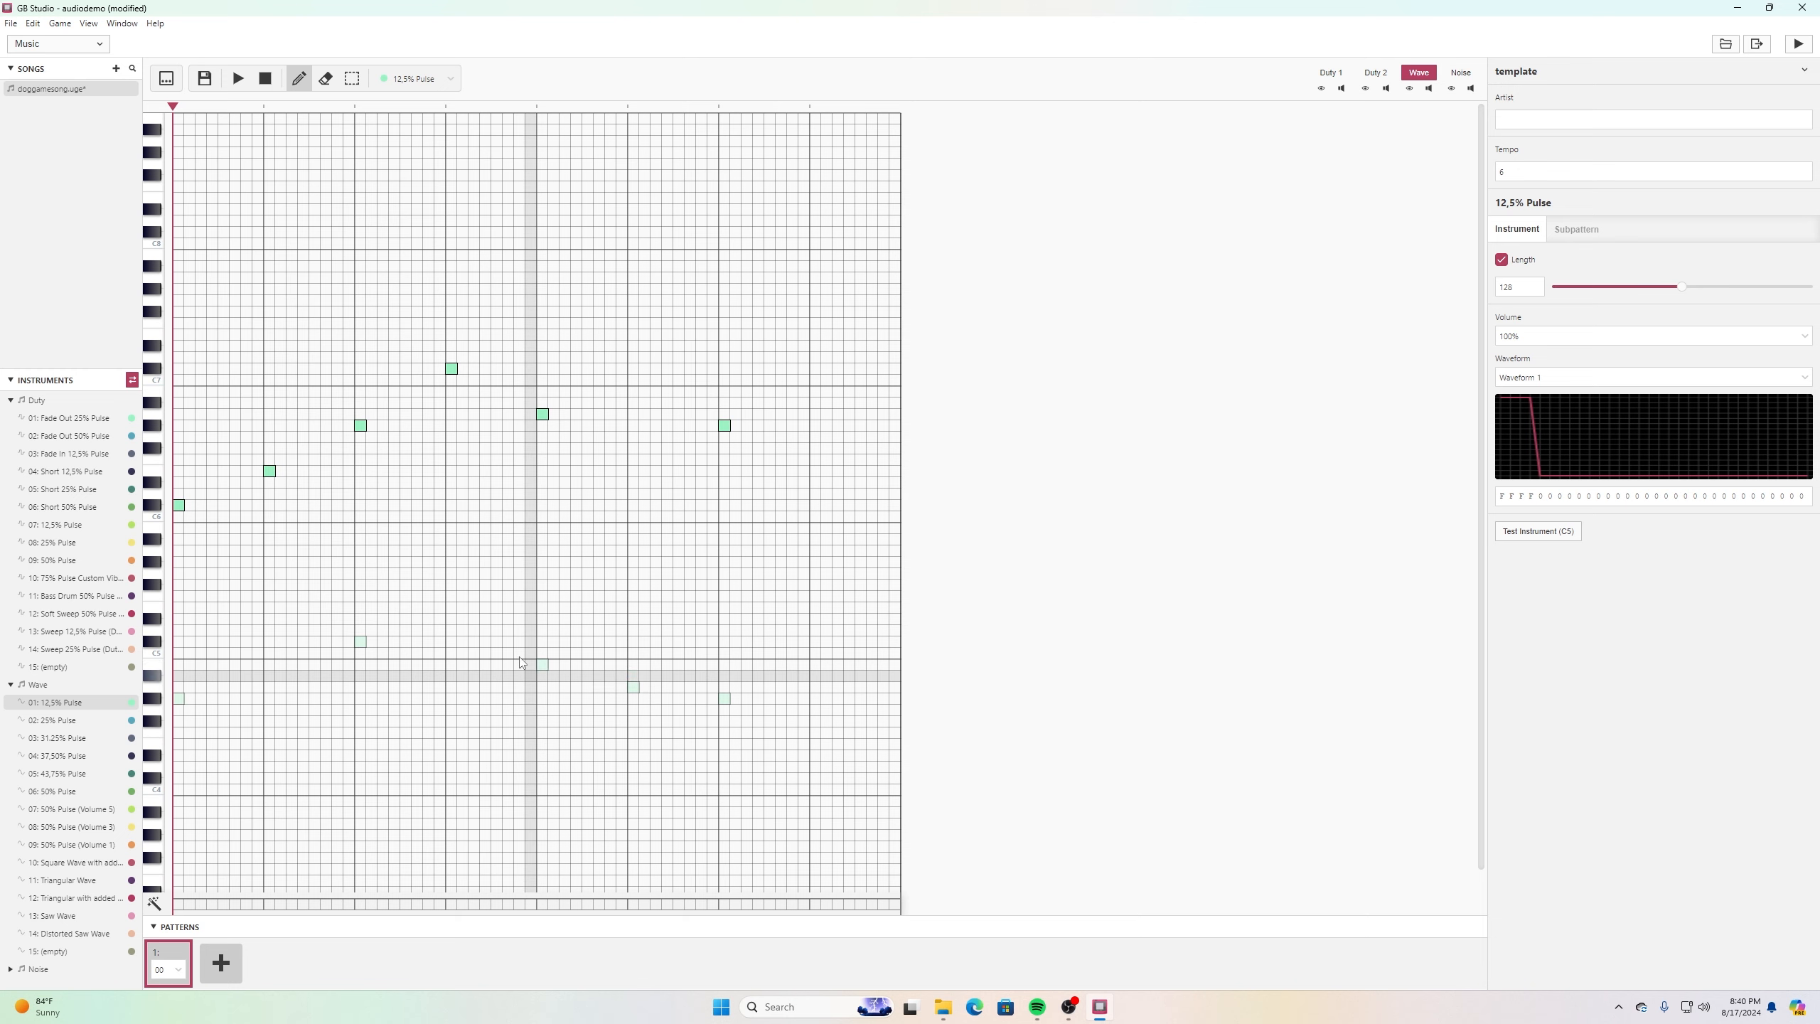
Add two more pattern slots to the song, assigning pattern 00 to the second and pattern 01 to the third.
left_click(218, 960)
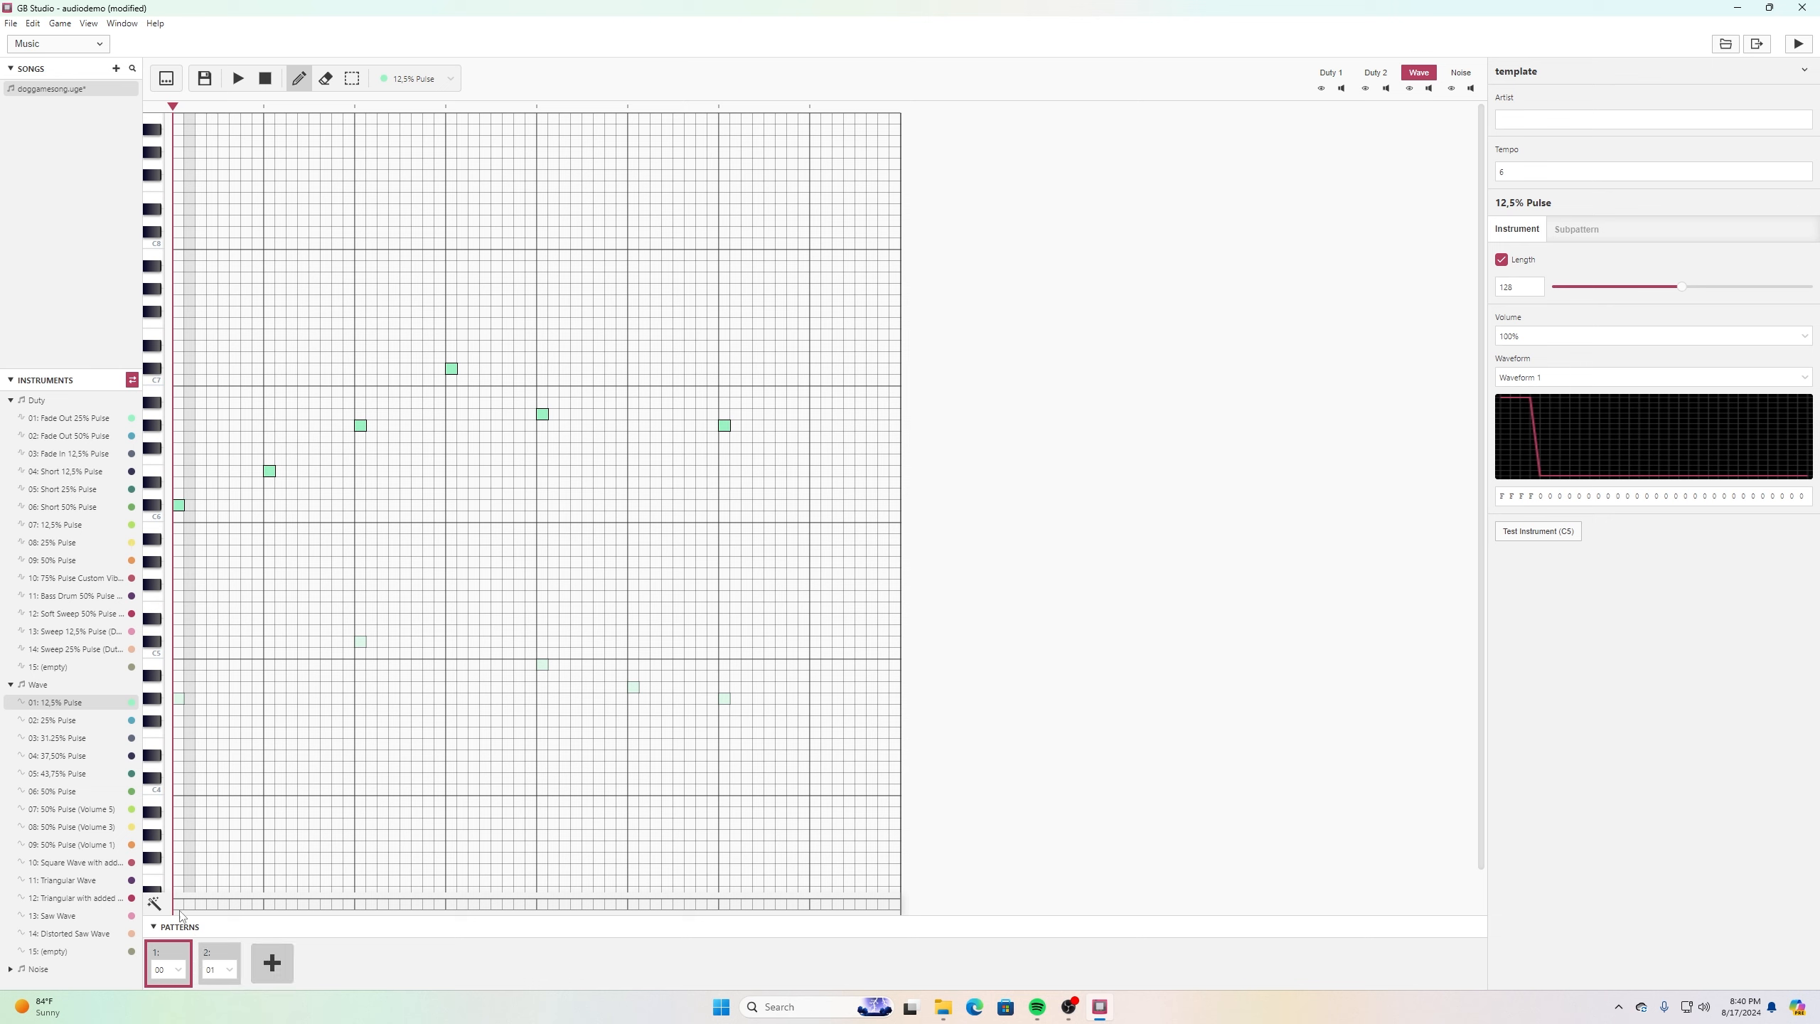
left_click(230, 968)
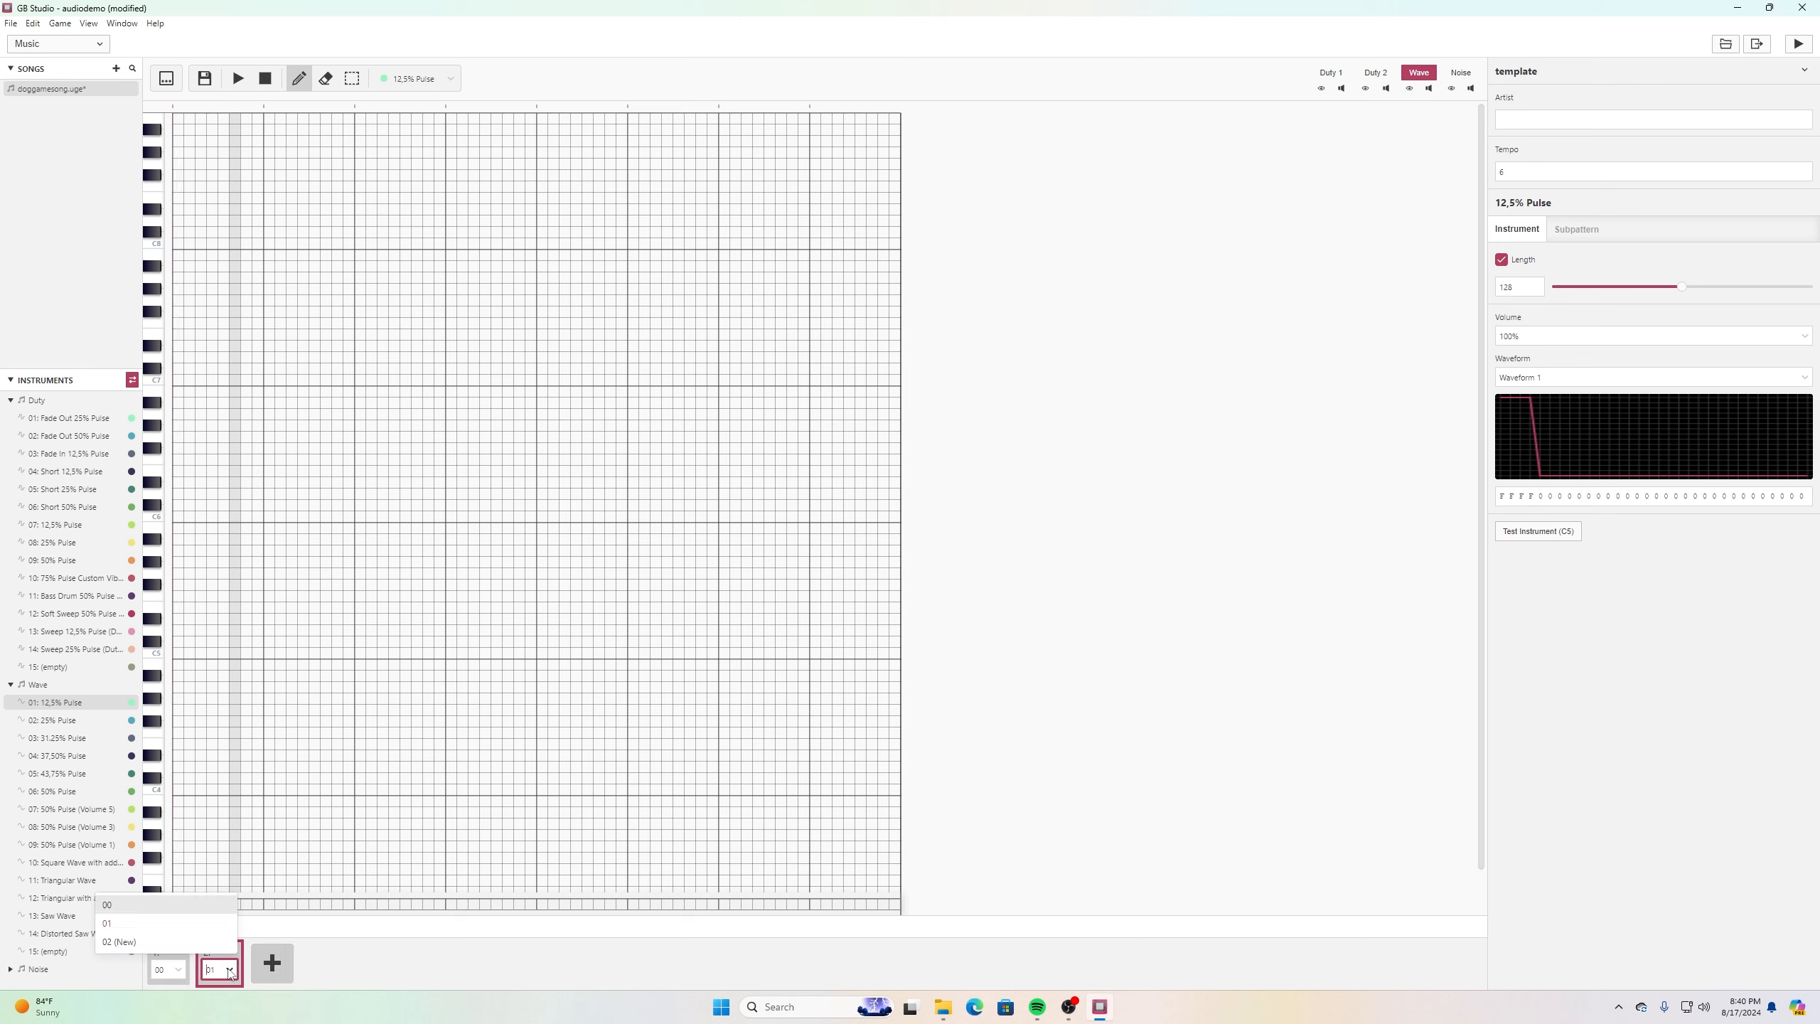
left_click(143, 907)
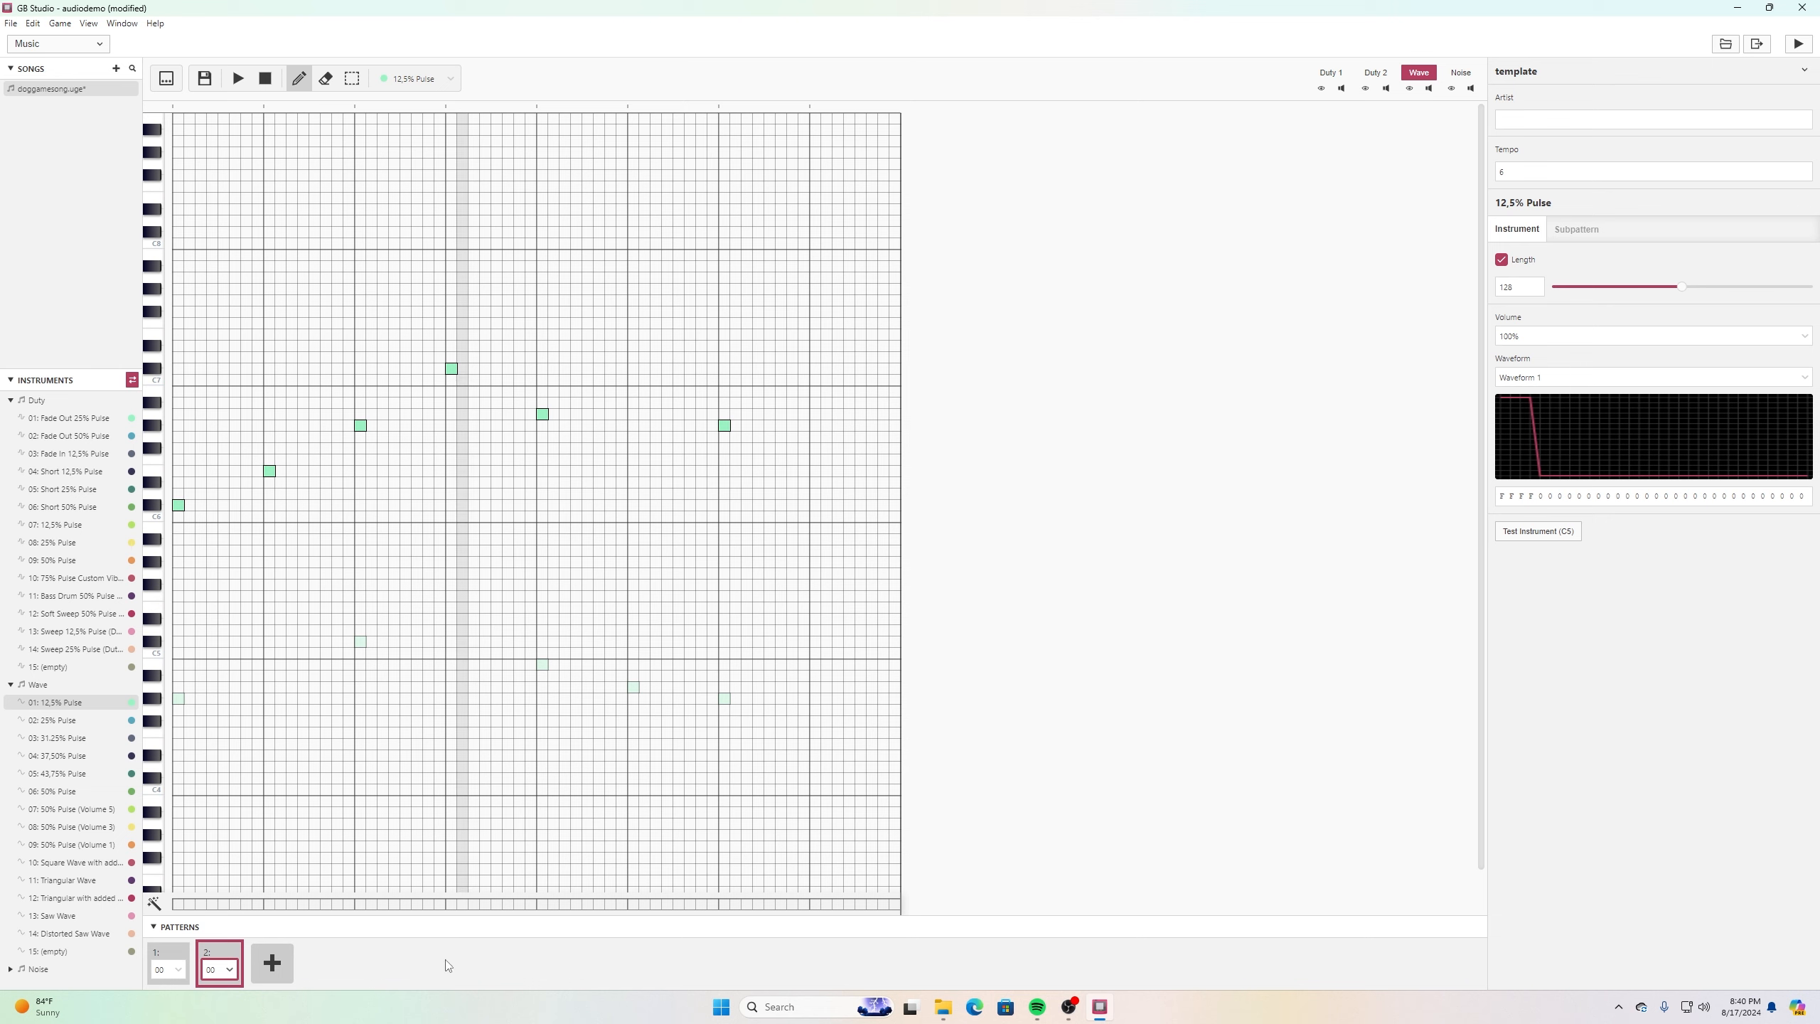
left_click(278, 964)
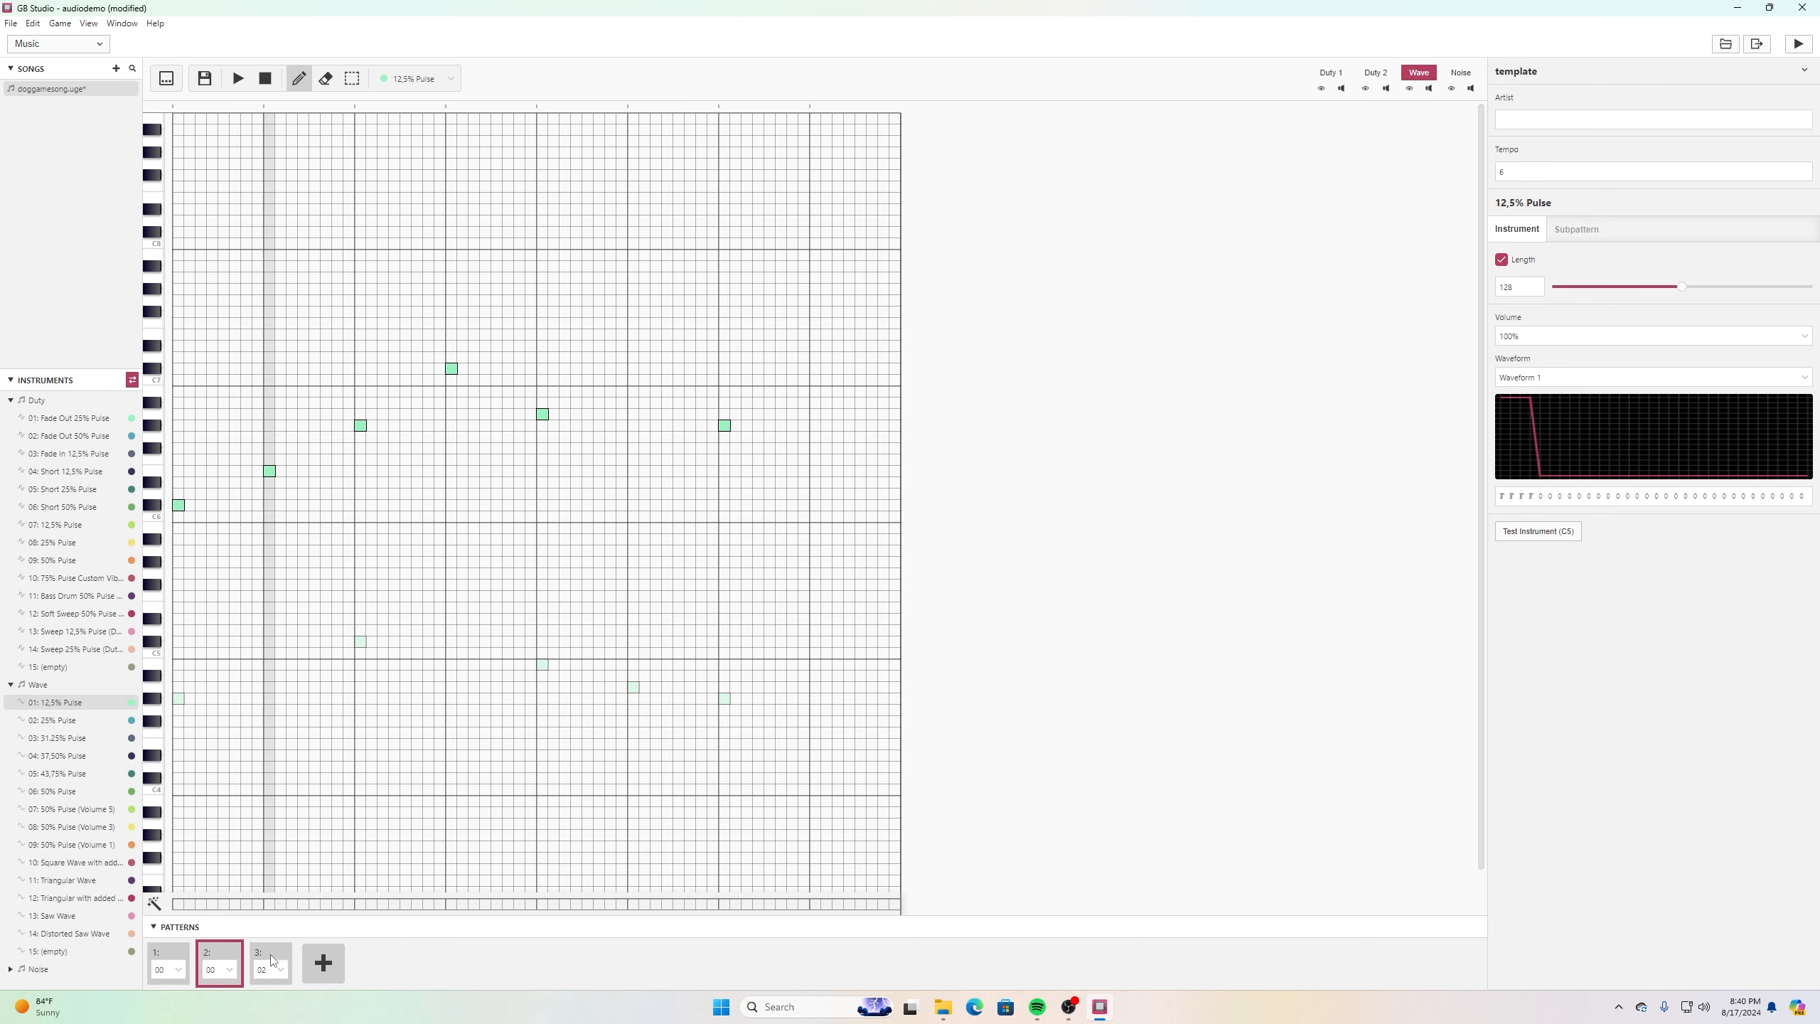
left_click(273, 964)
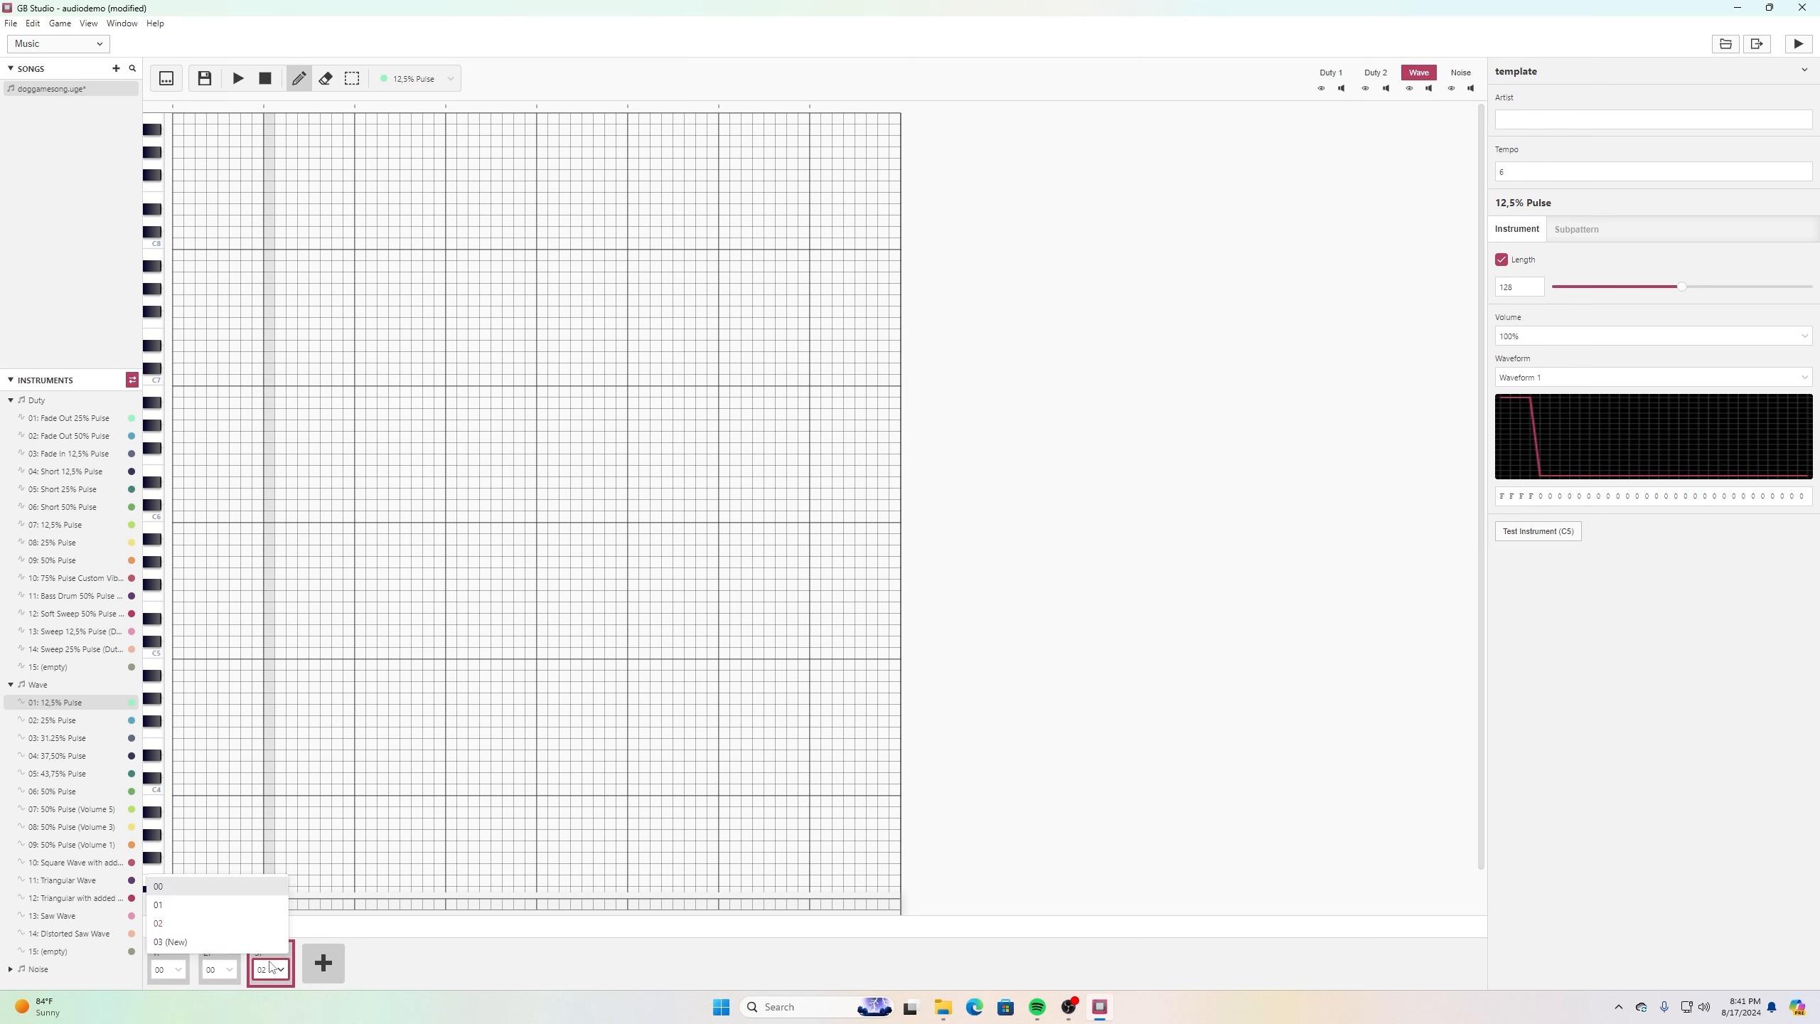
left_click(246, 909)
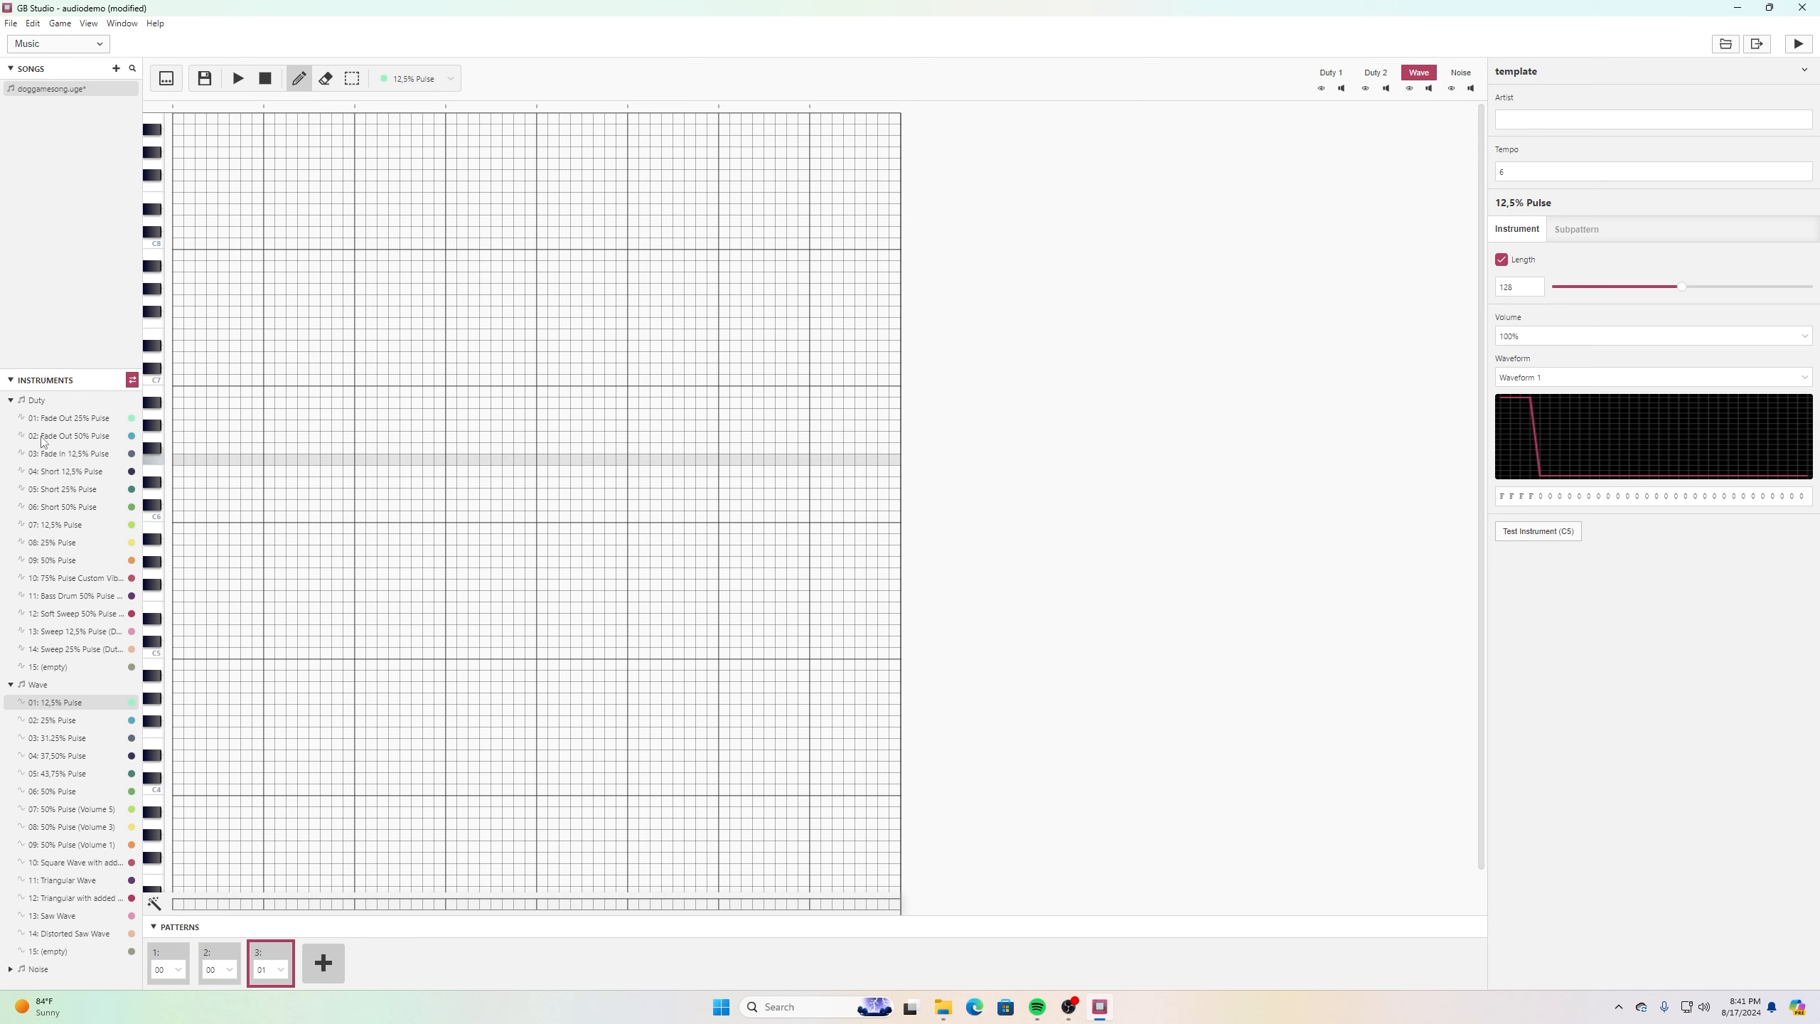
In pattern 01, draw Duty 1 notes G#4, G#4, A4 and G#4 at columns 0, 8, 12 and 16 using Fade Out 25% Pulse.
left_click(61, 420)
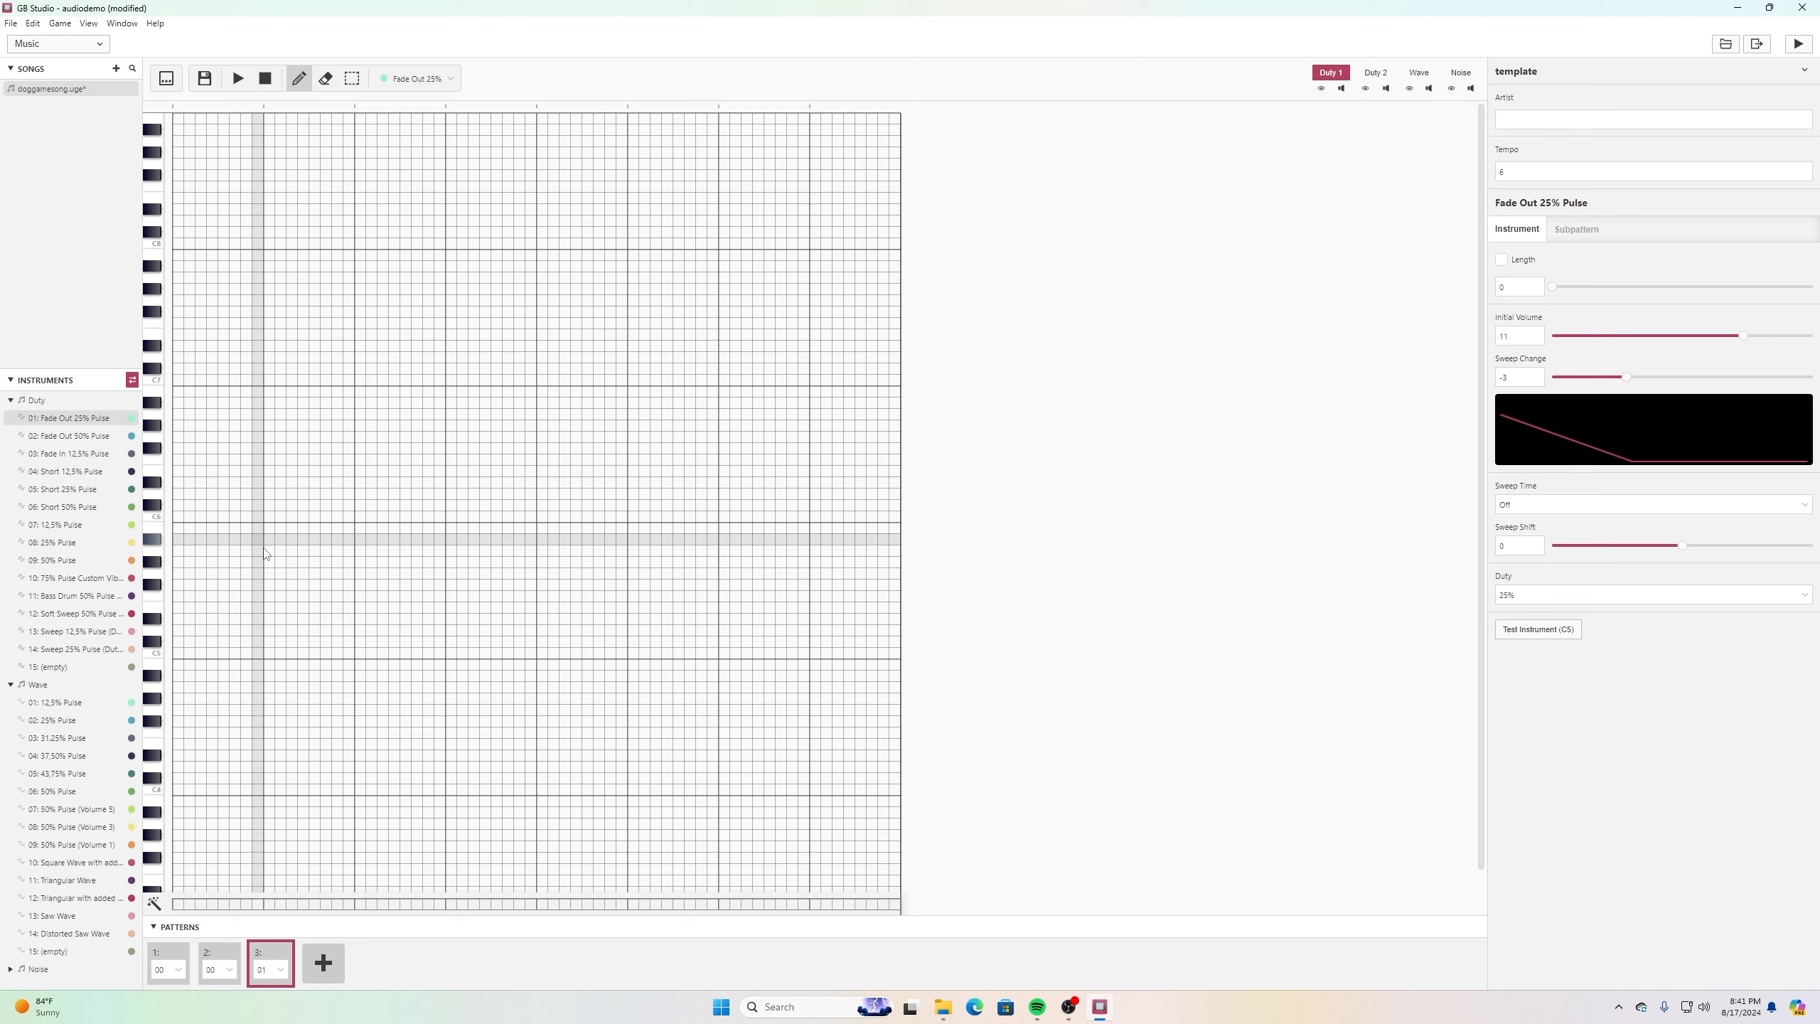
left_click(179, 698)
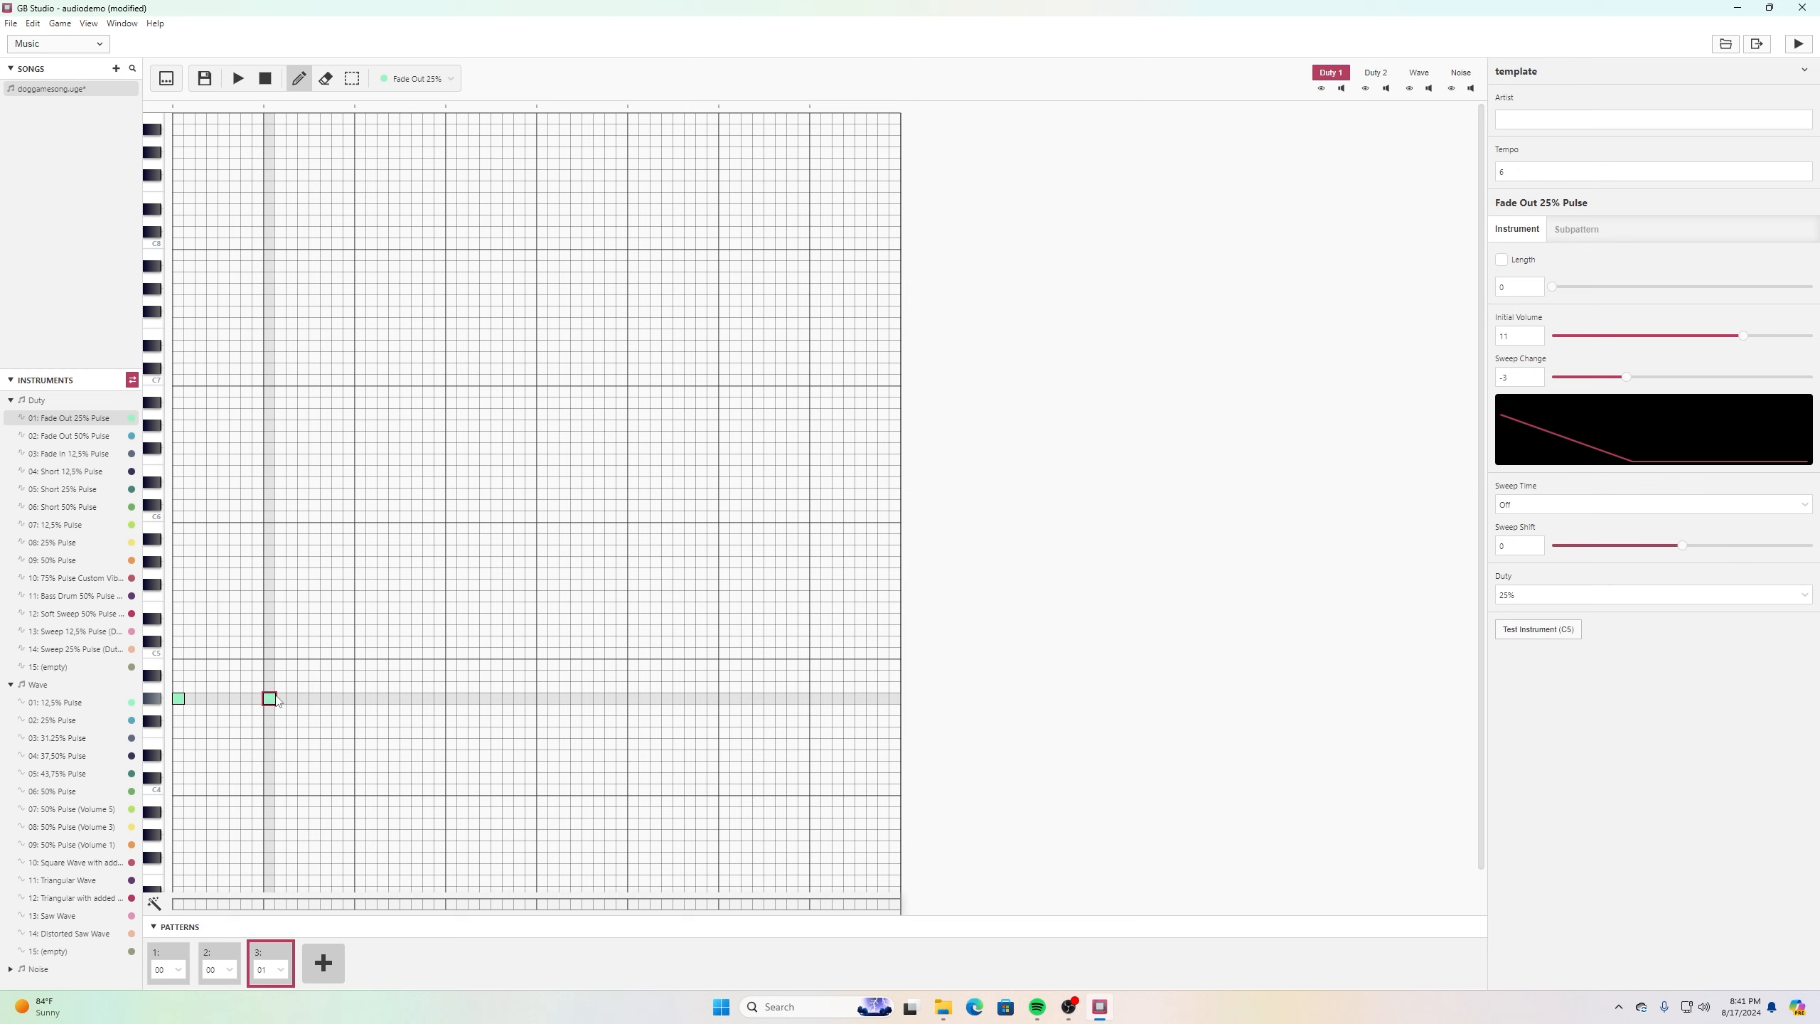
left_click(304, 687)
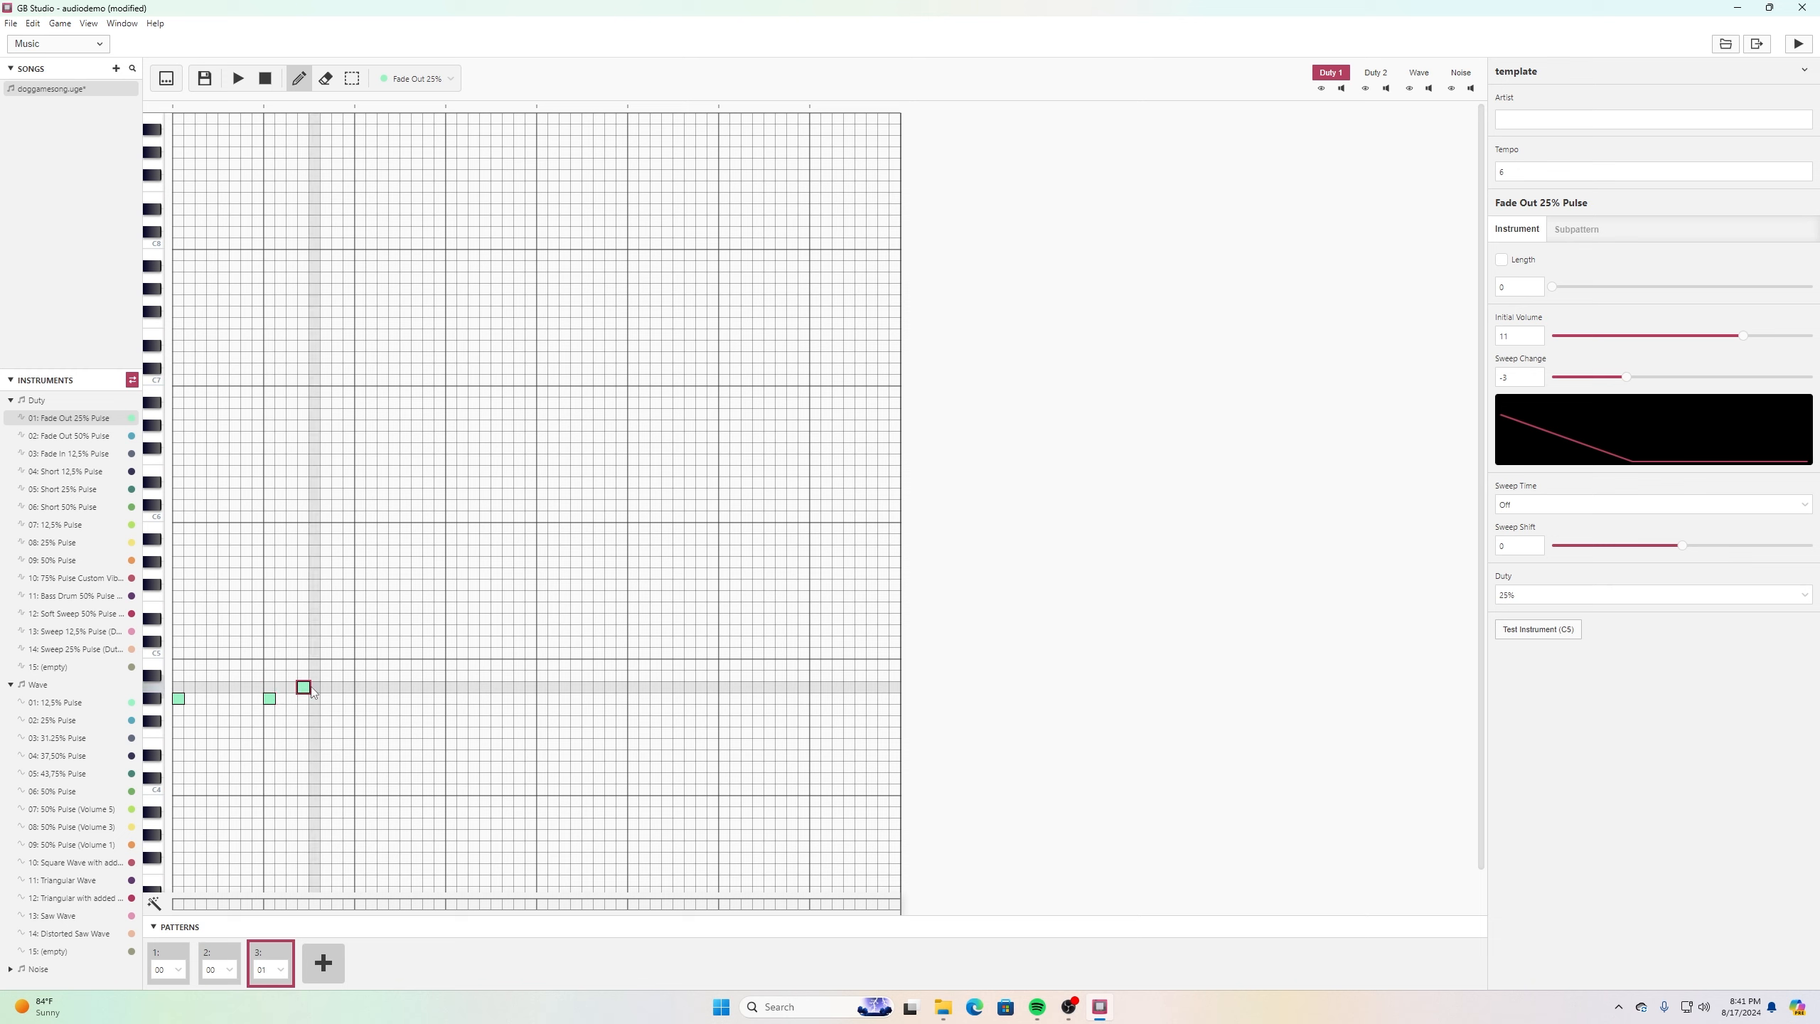
left_click_drag(308, 686, 315, 688)
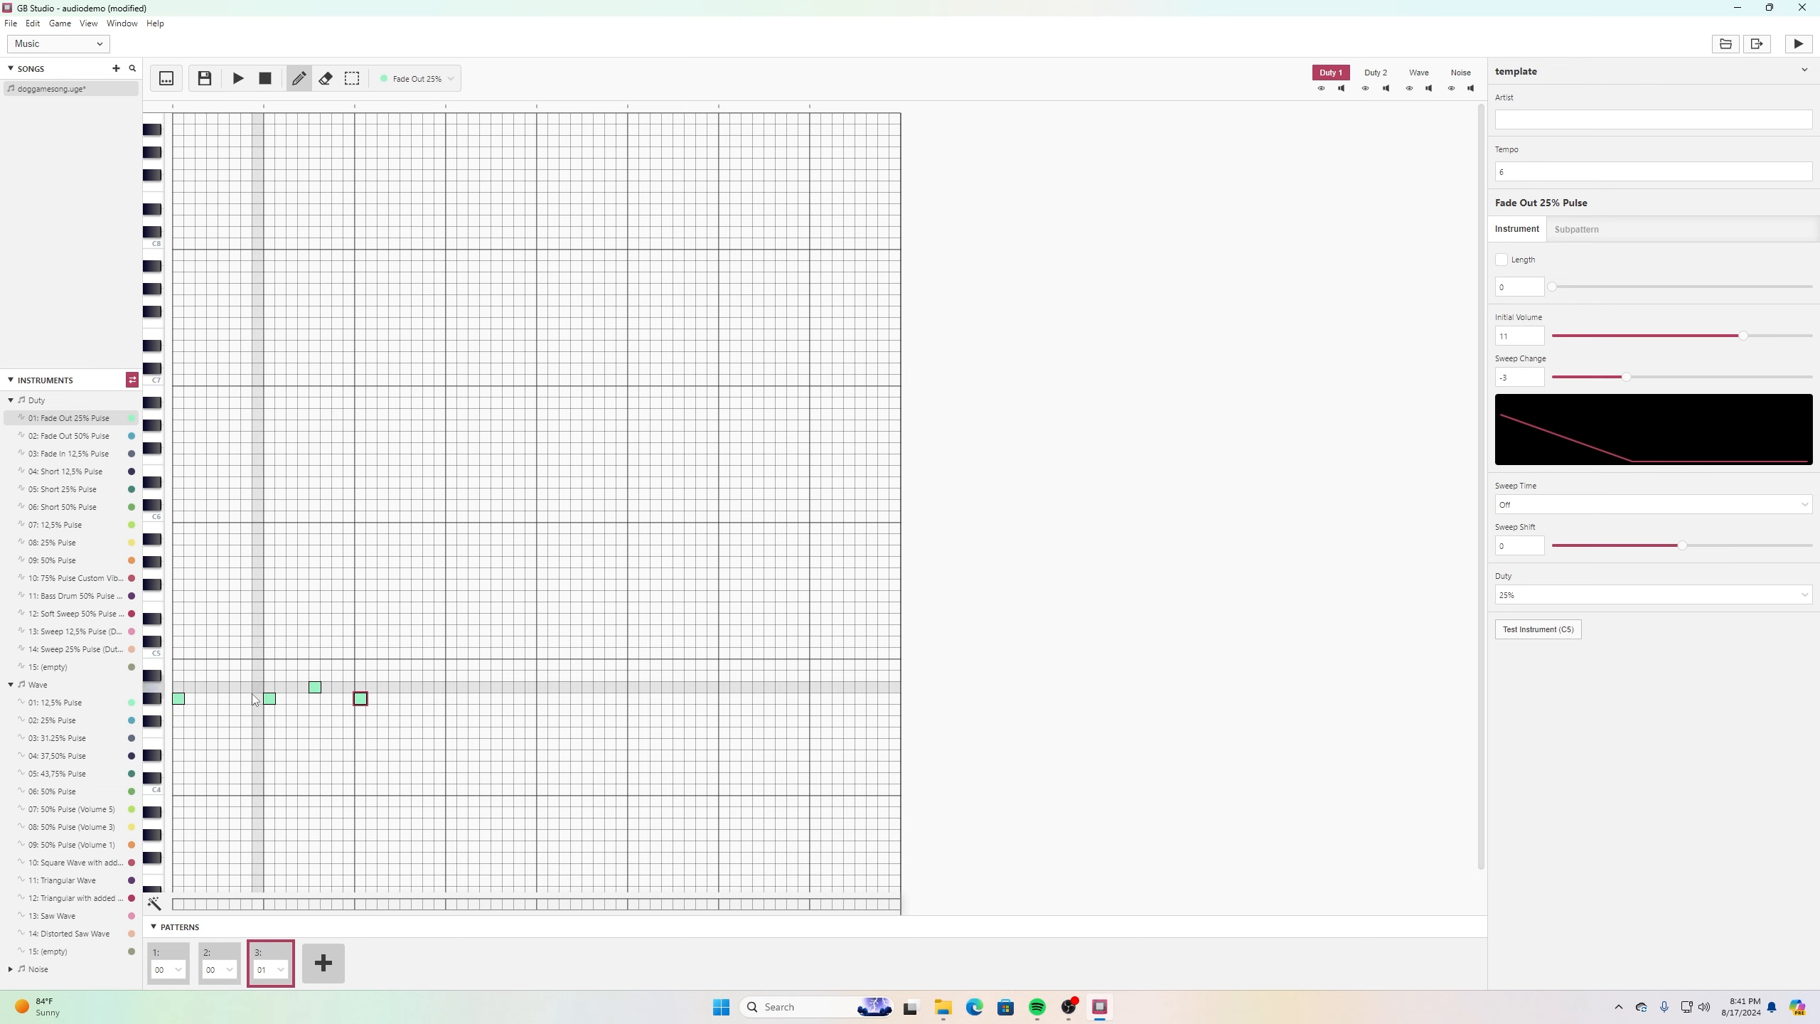
Add Duty 1 notes G#4 at columns 32 and 40 and C#5 at column 48 in pattern 01, and audition the result.
left_click(634, 688)
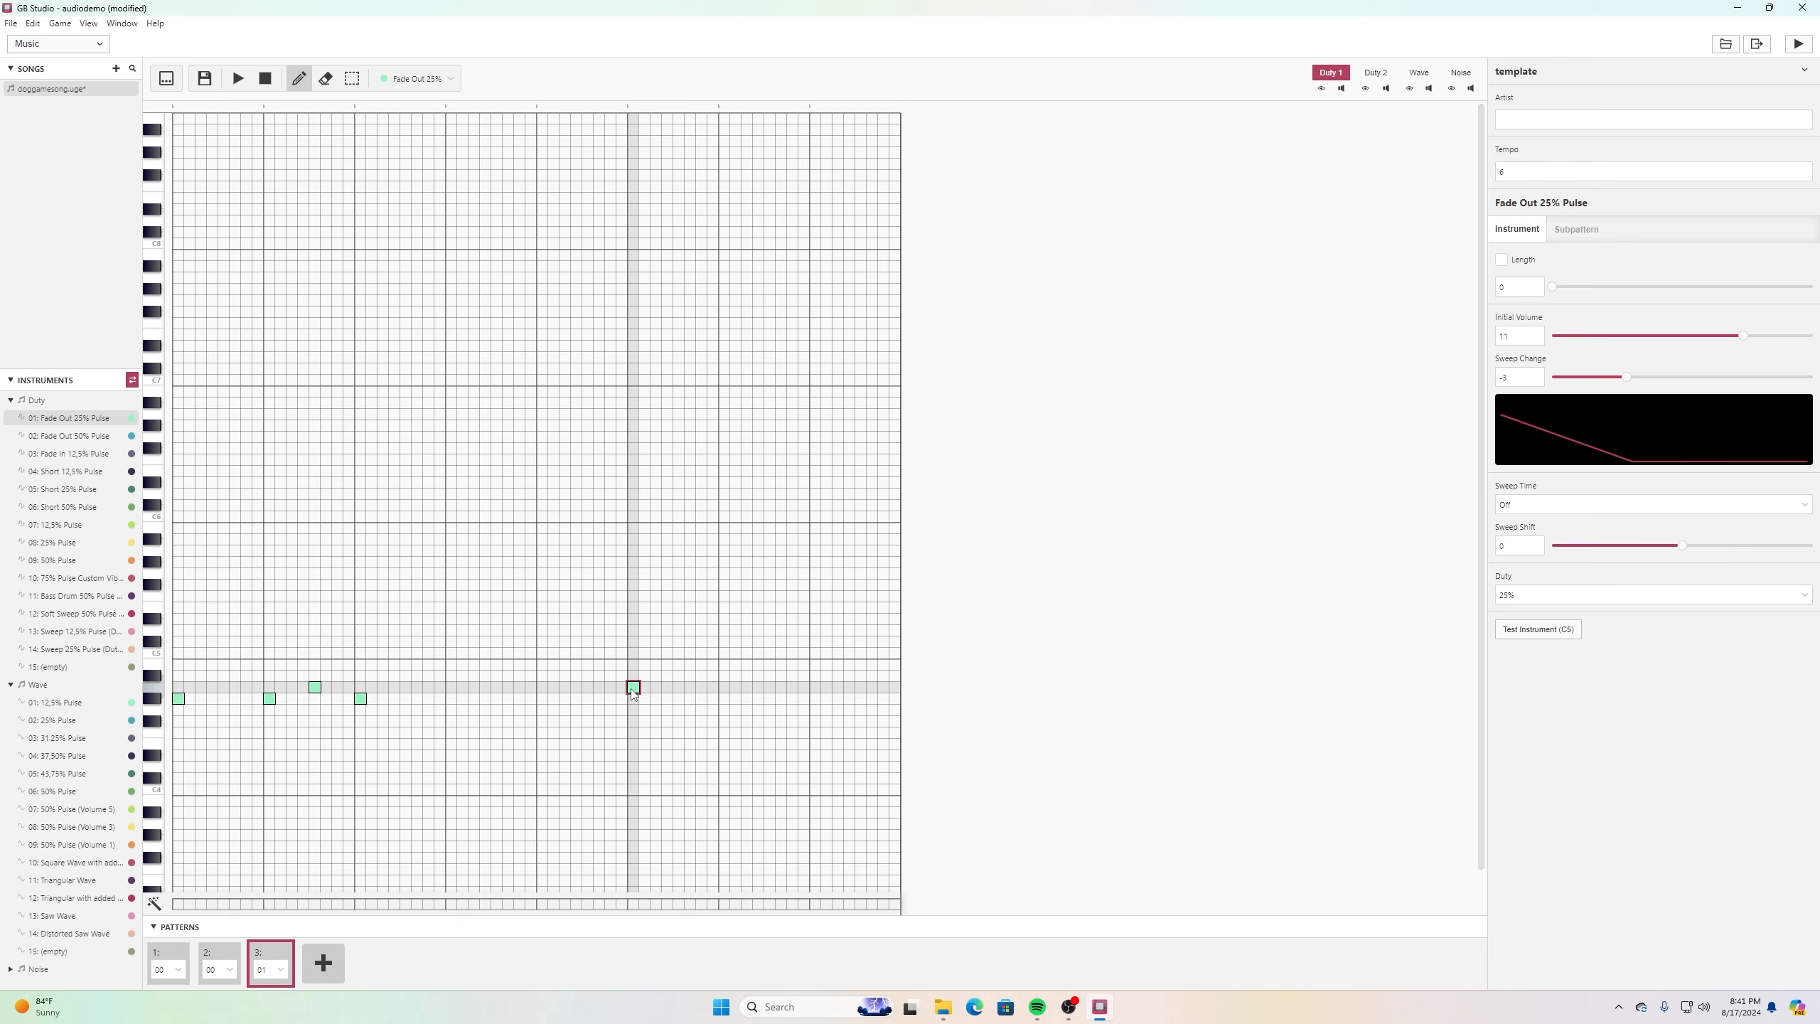
left_click_drag(634, 690, 633, 700)
left_click(724, 698)
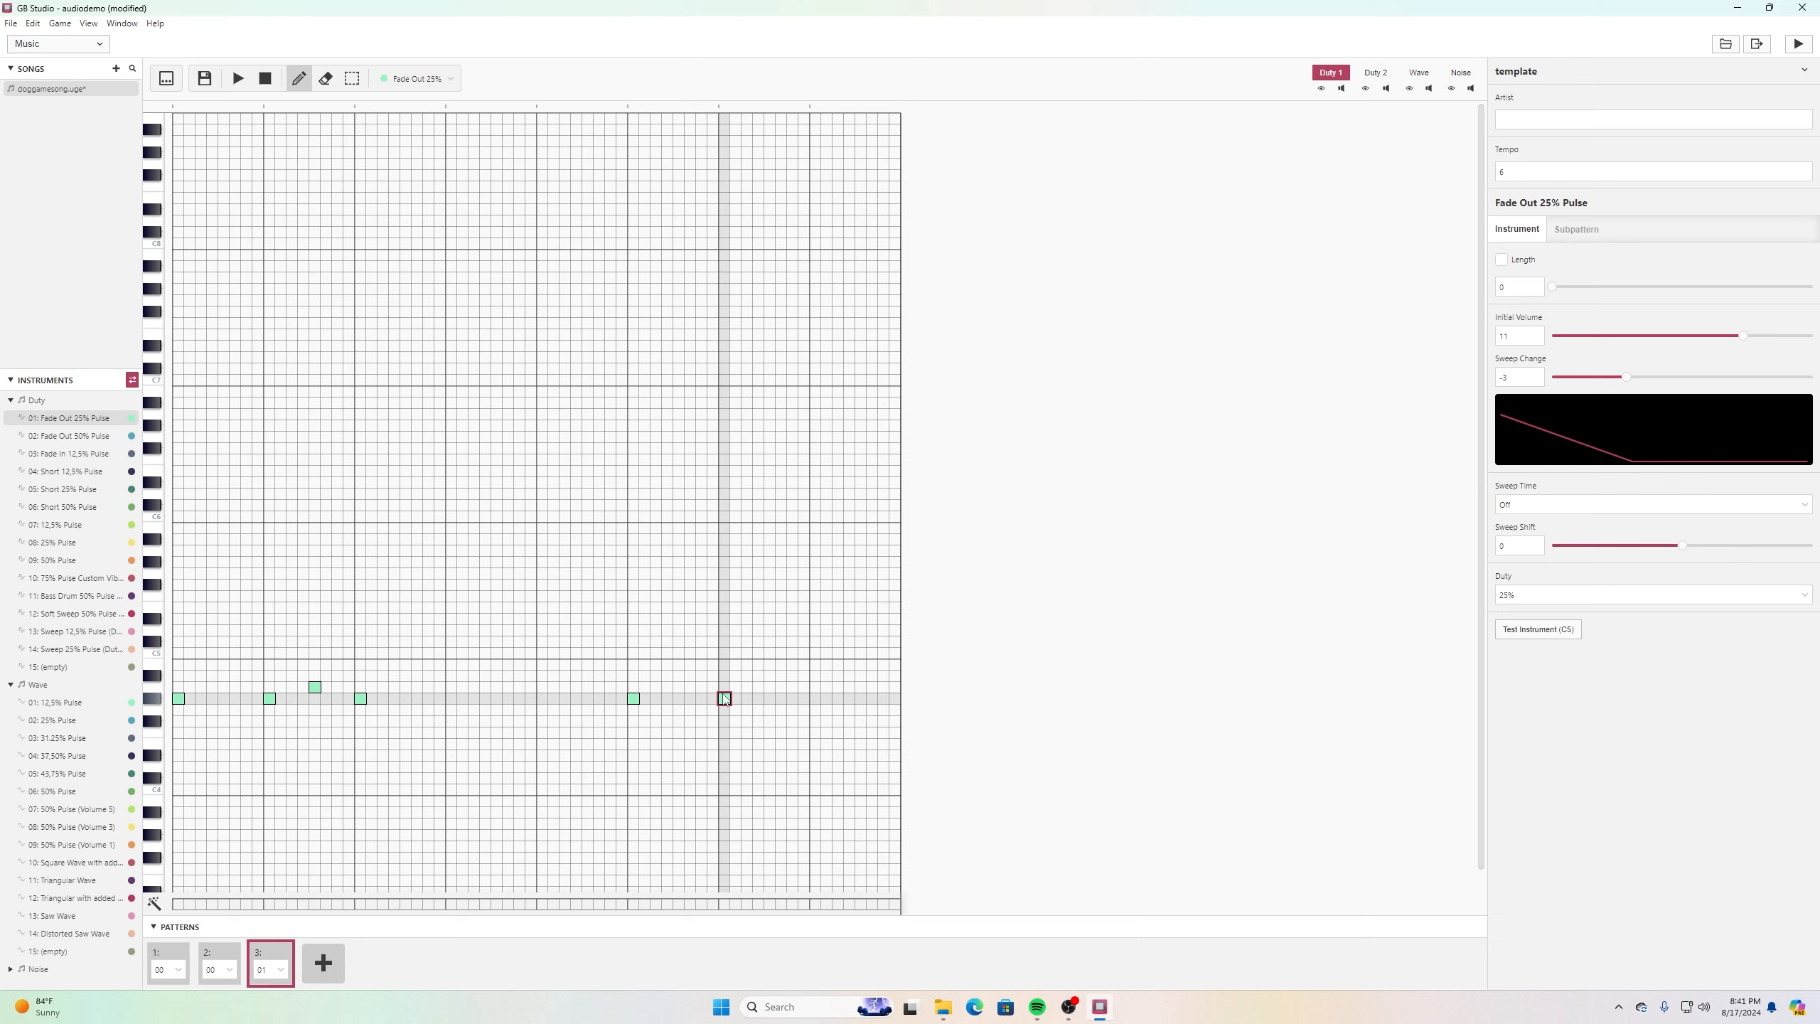
left_click(542, 698)
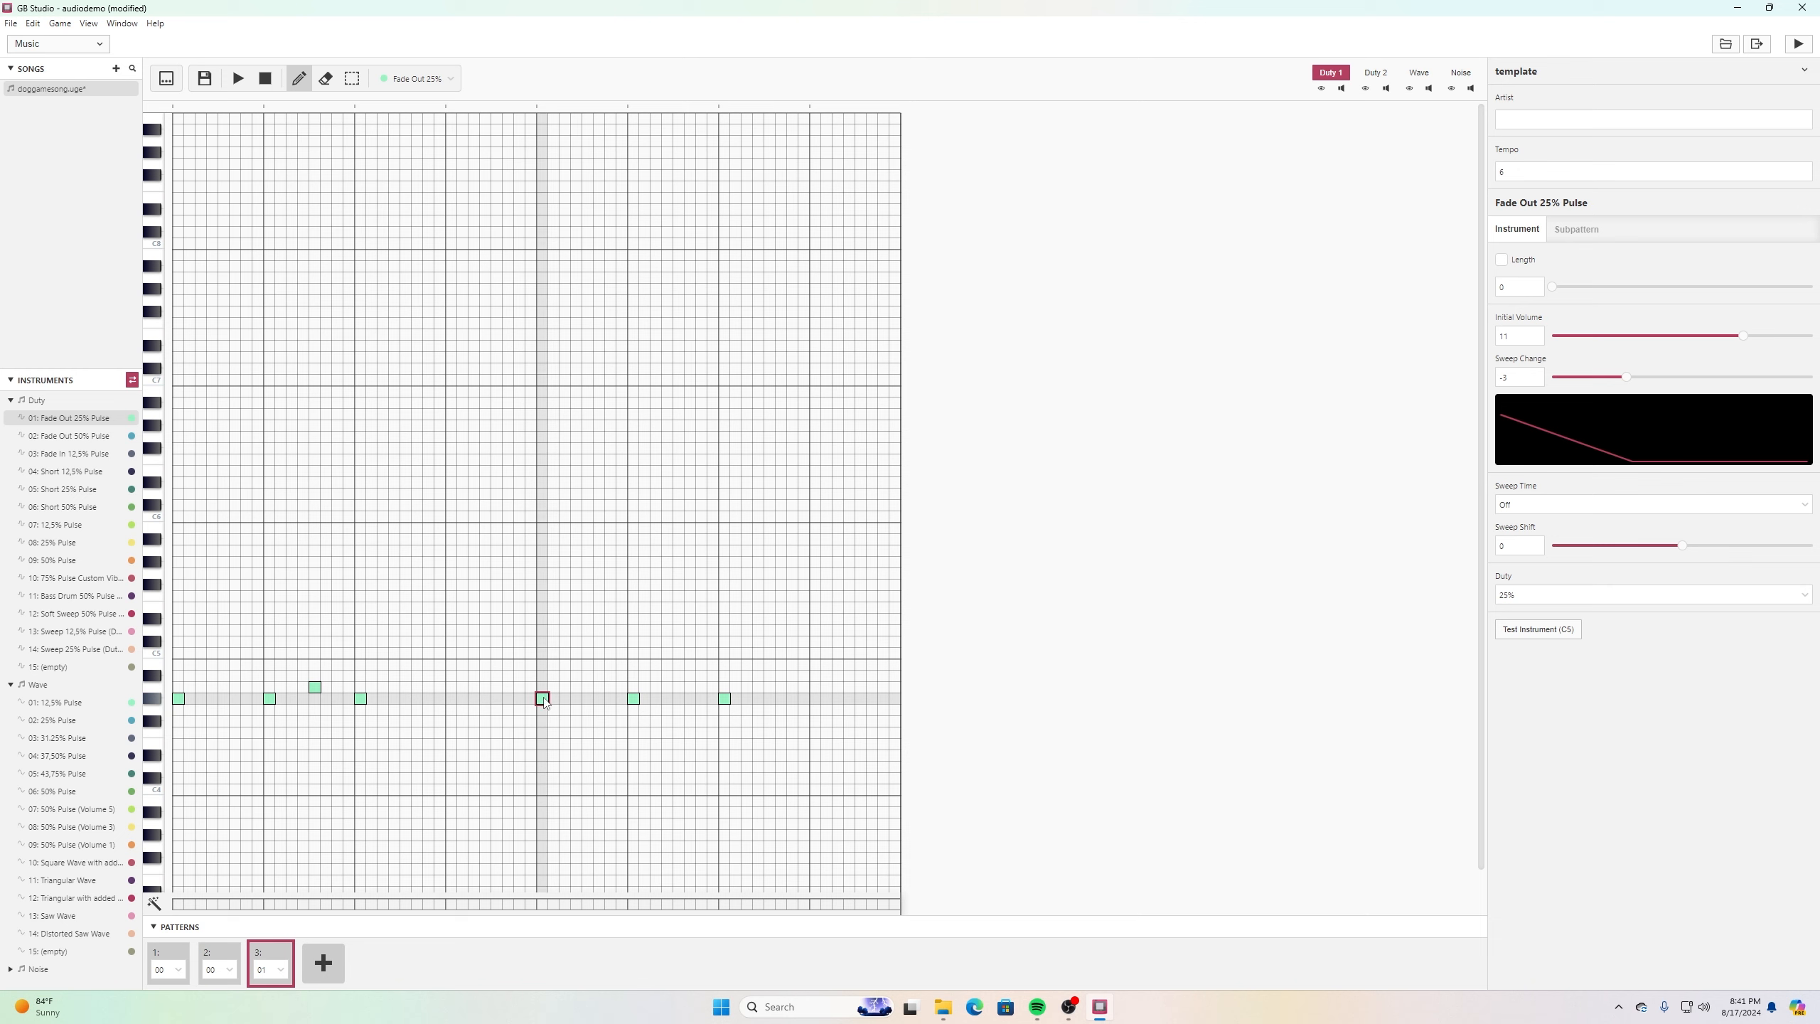
left_click(634, 698)
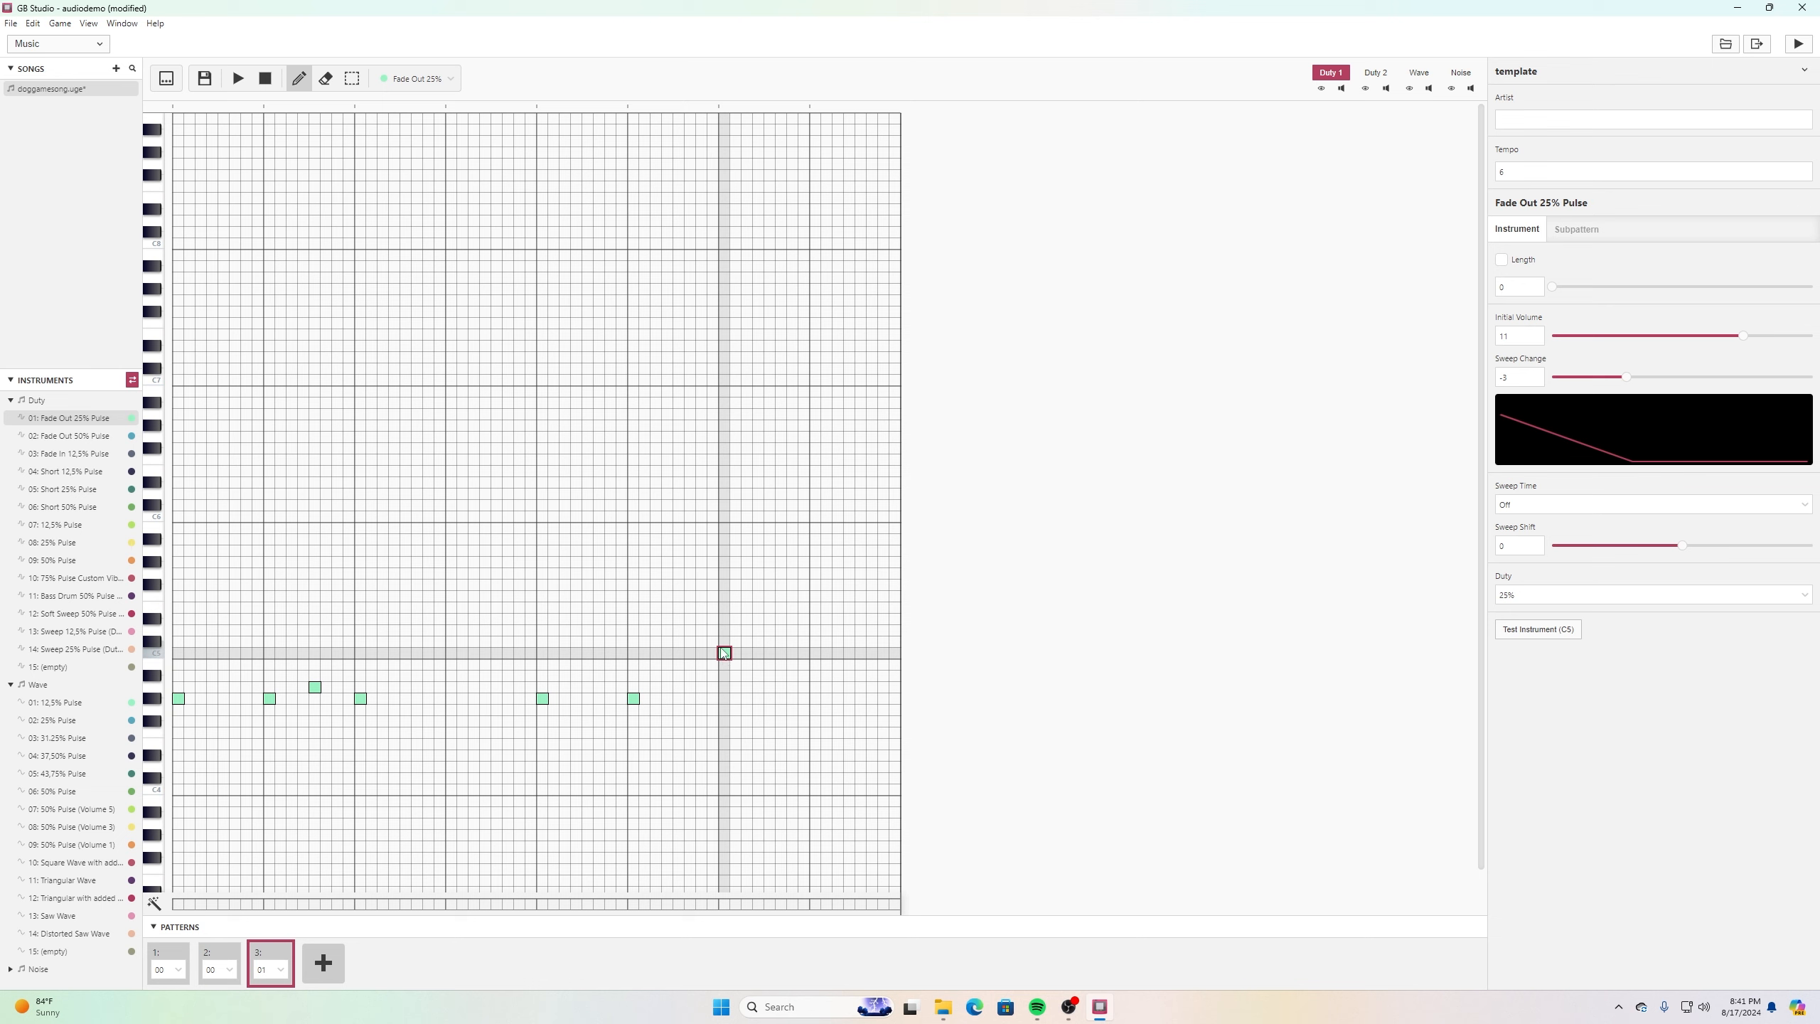
left_click_drag(723, 653, 724, 641)
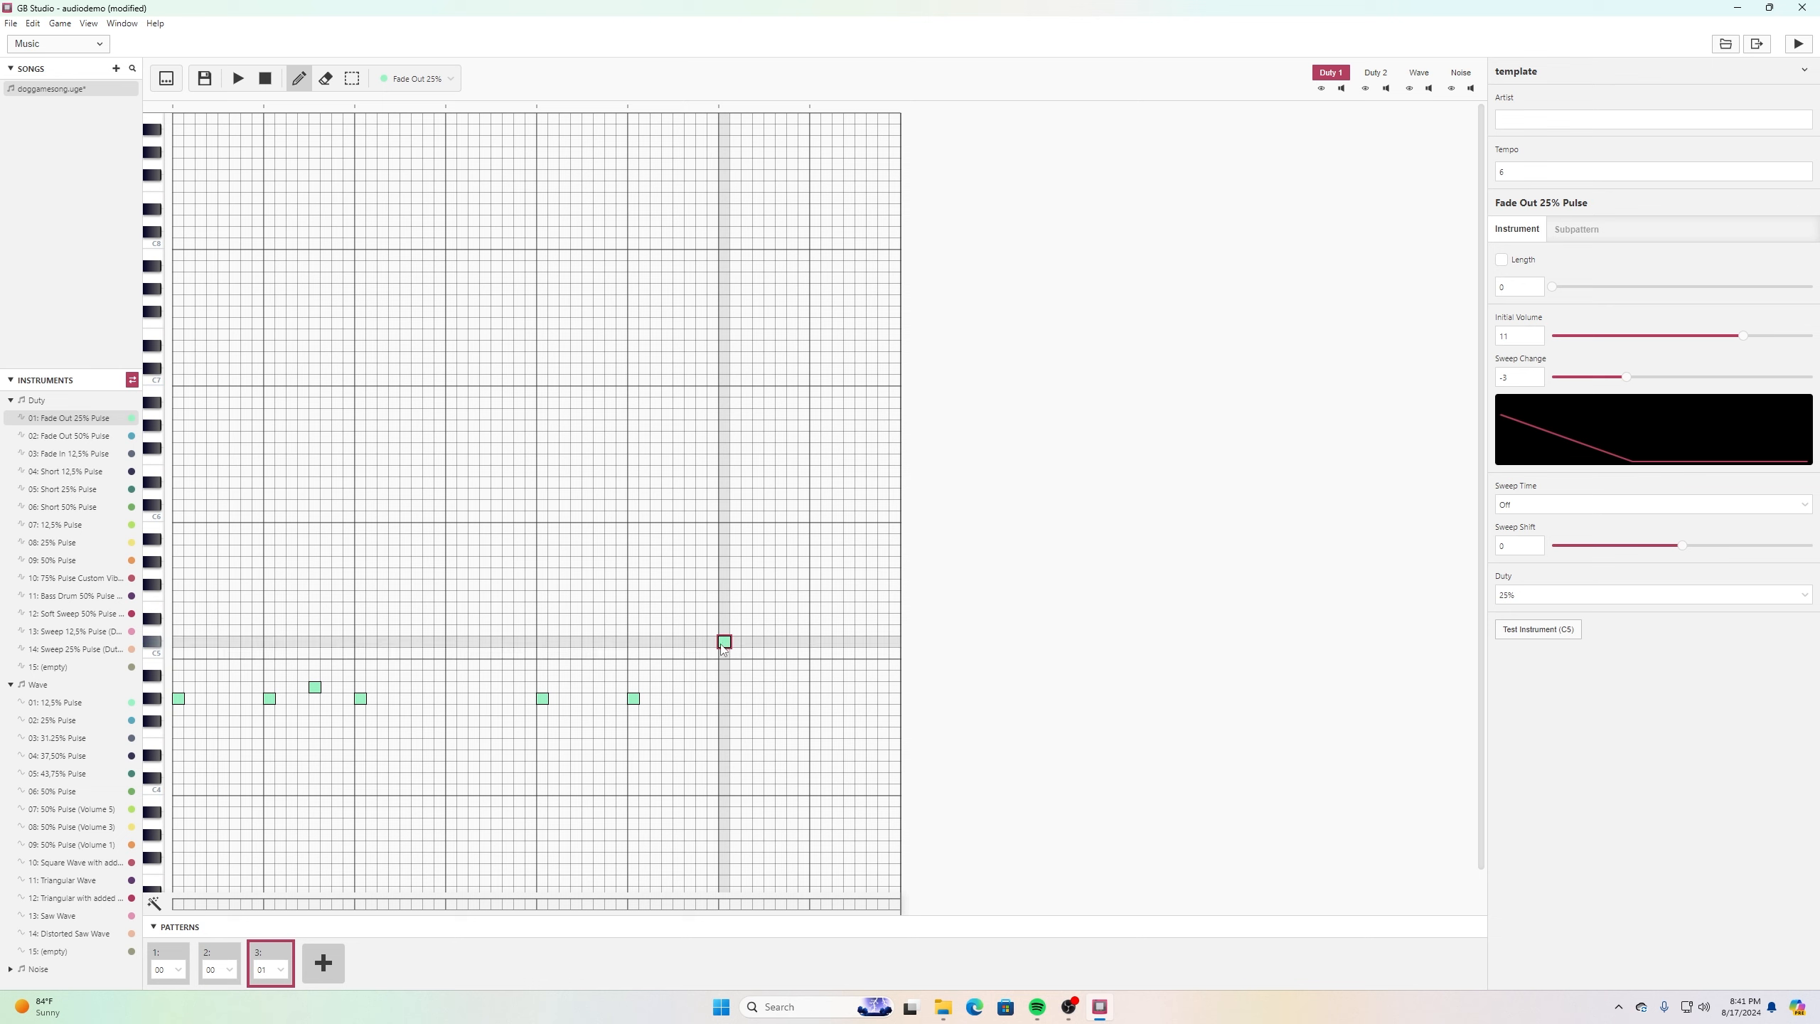
left_click(239, 79)
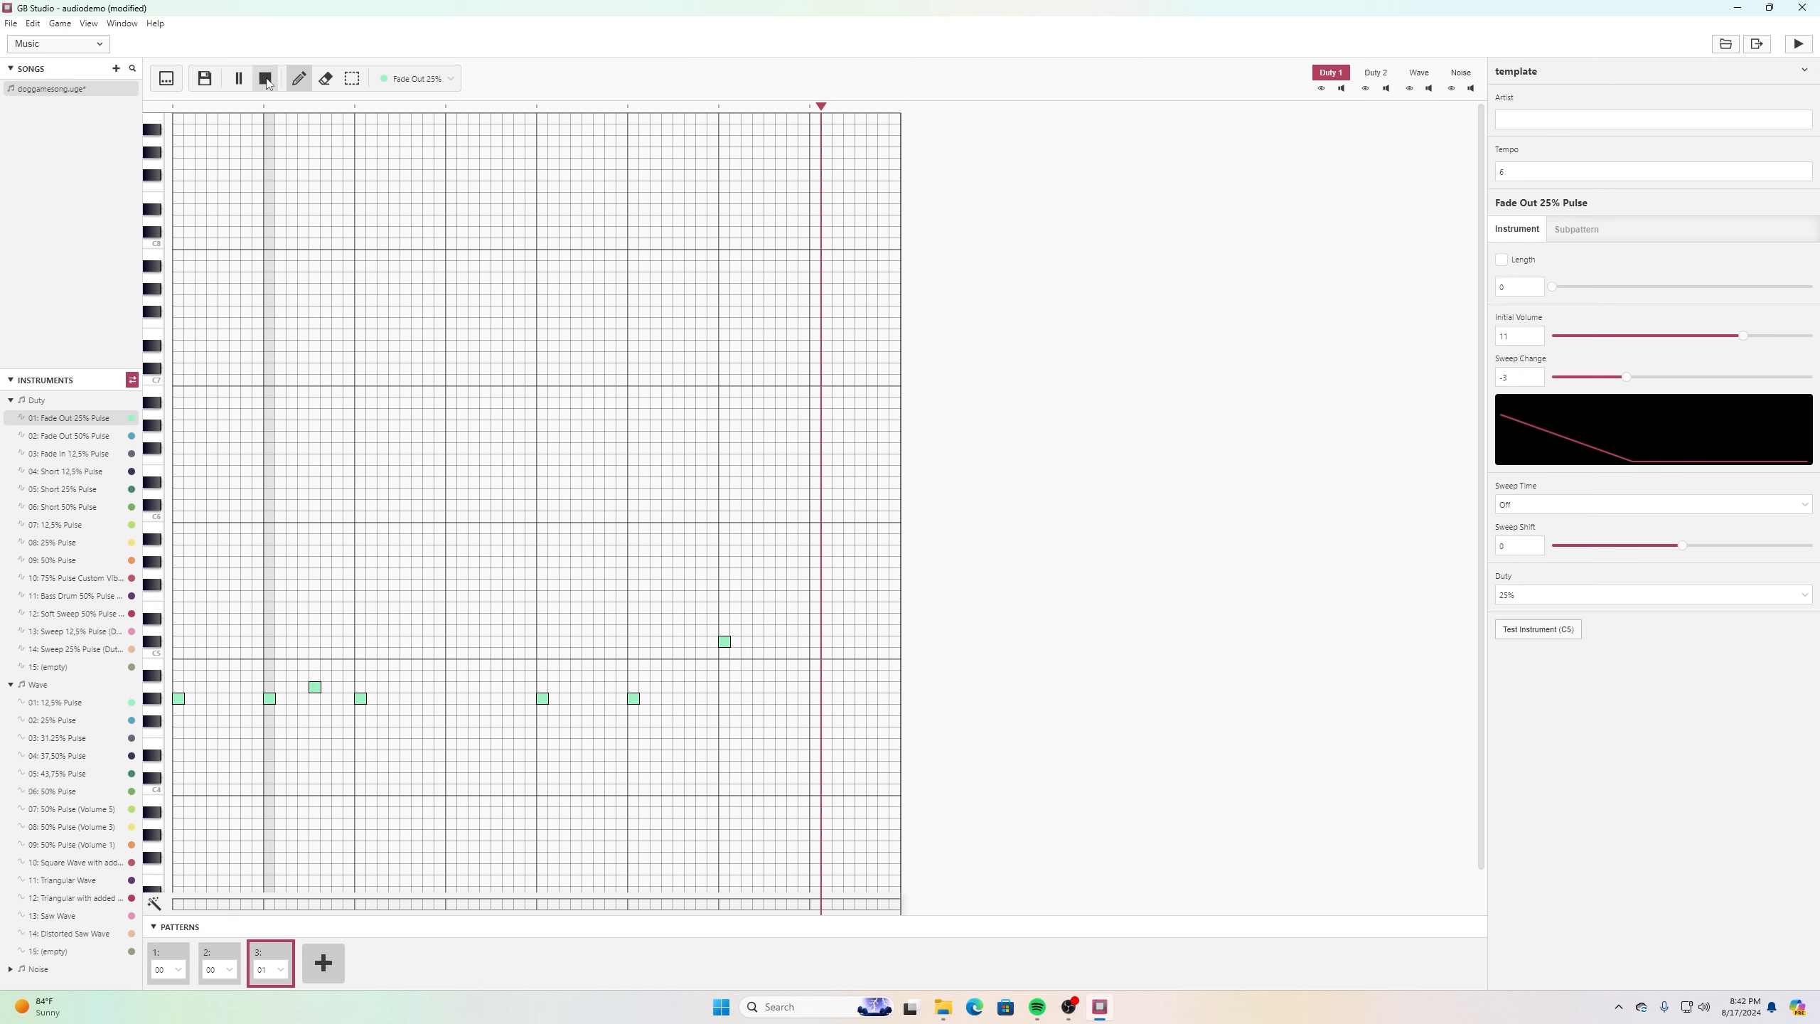
left_click(265, 80)
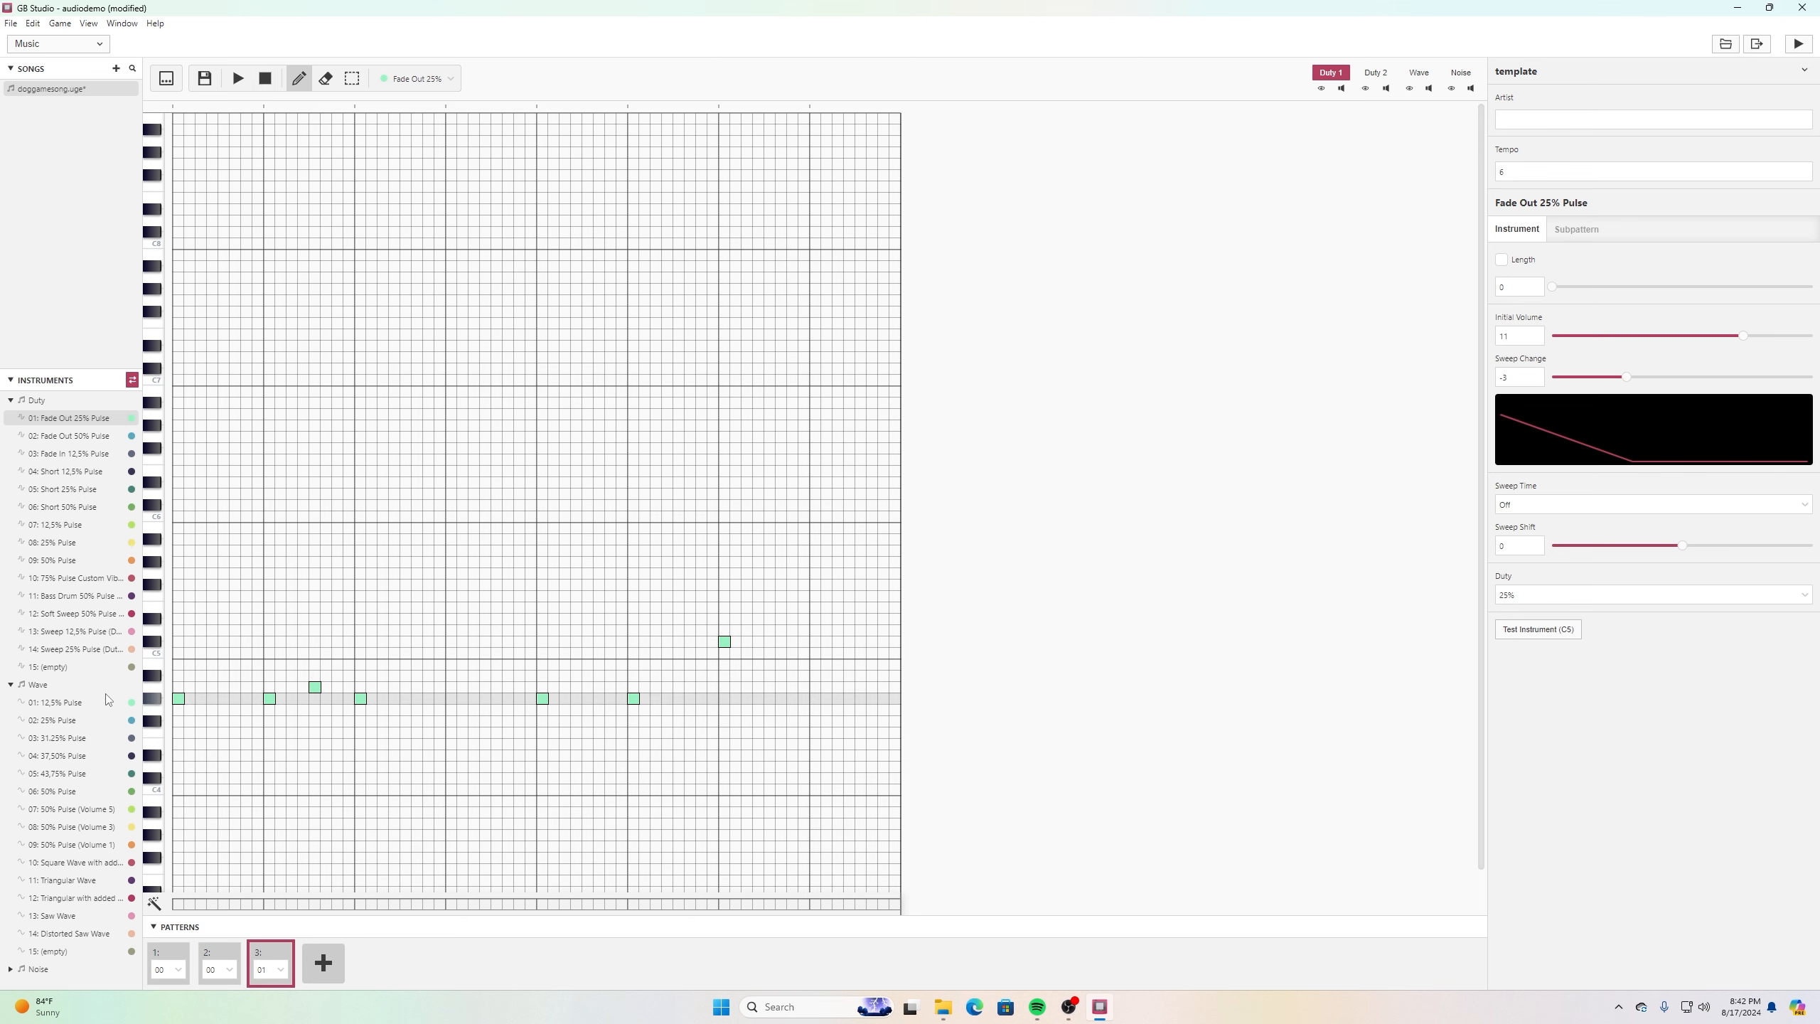
Draw Wave 12,5% Pulse notes C#6, D#6, E6, F#6 and G#6 at columns 0, 4, 8, 12 and 16 of pattern 01, and start playback.
left_click(48, 702)
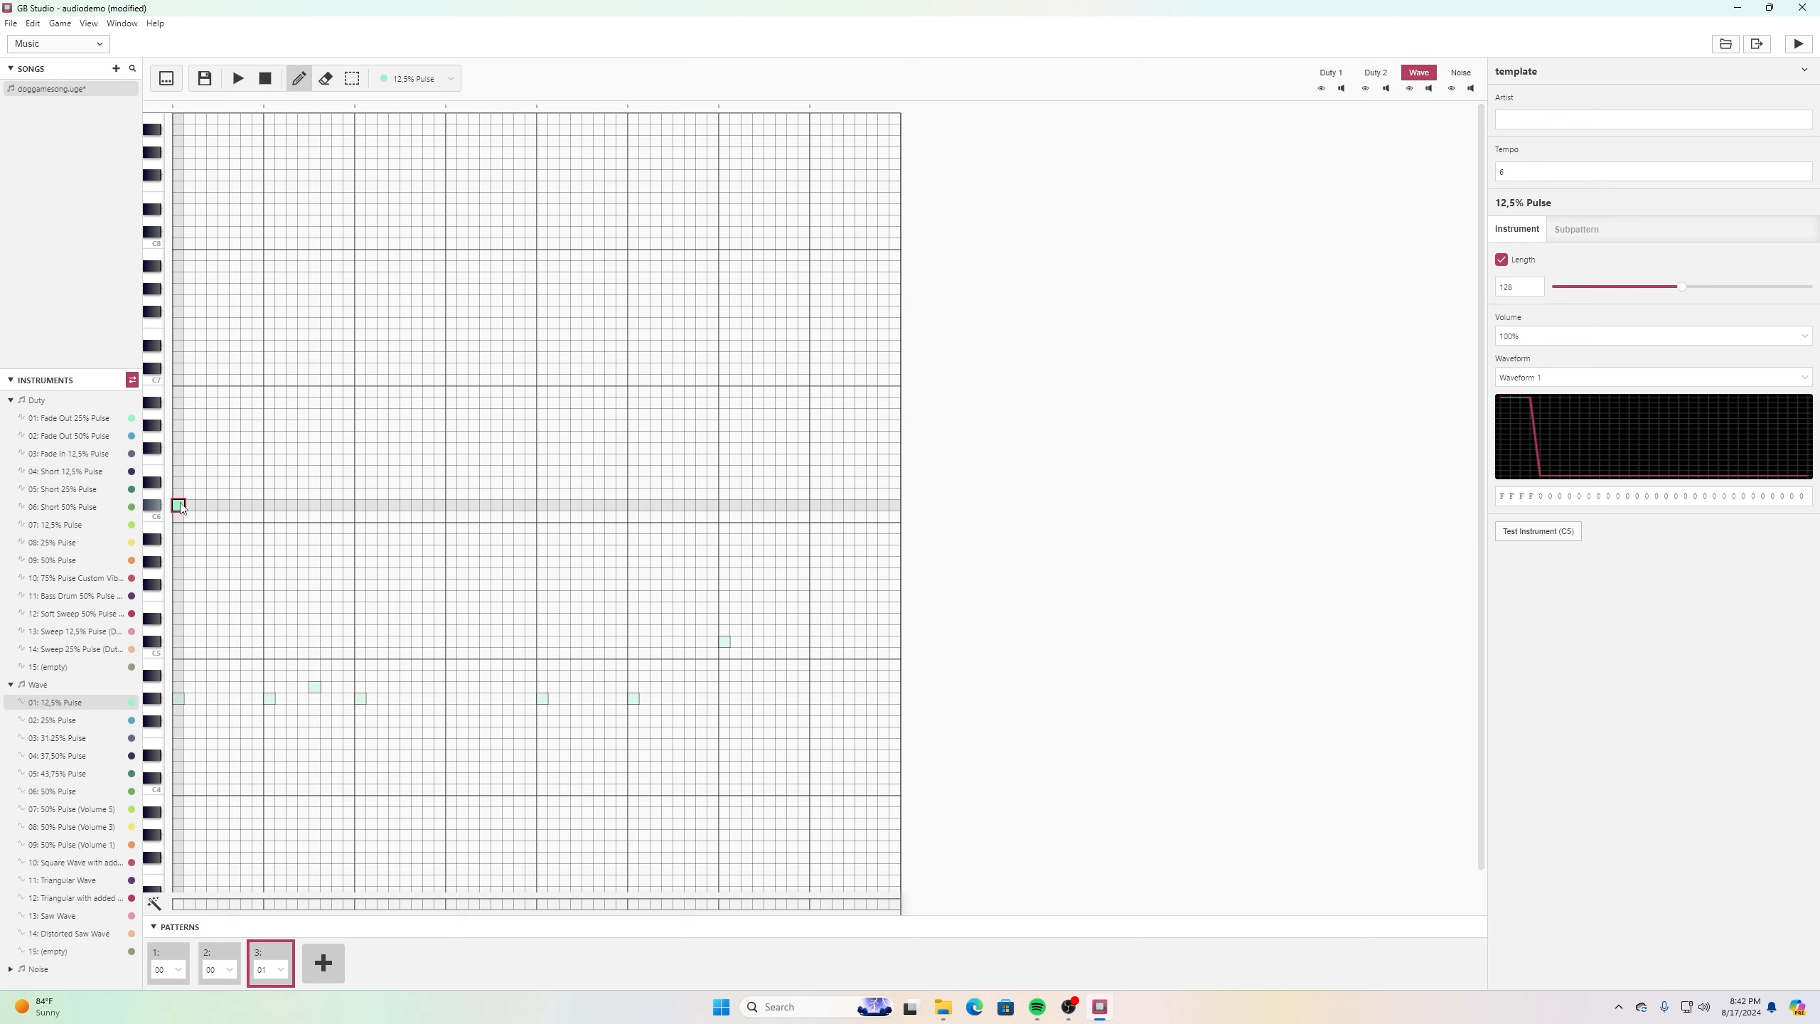
left_click(223, 482)
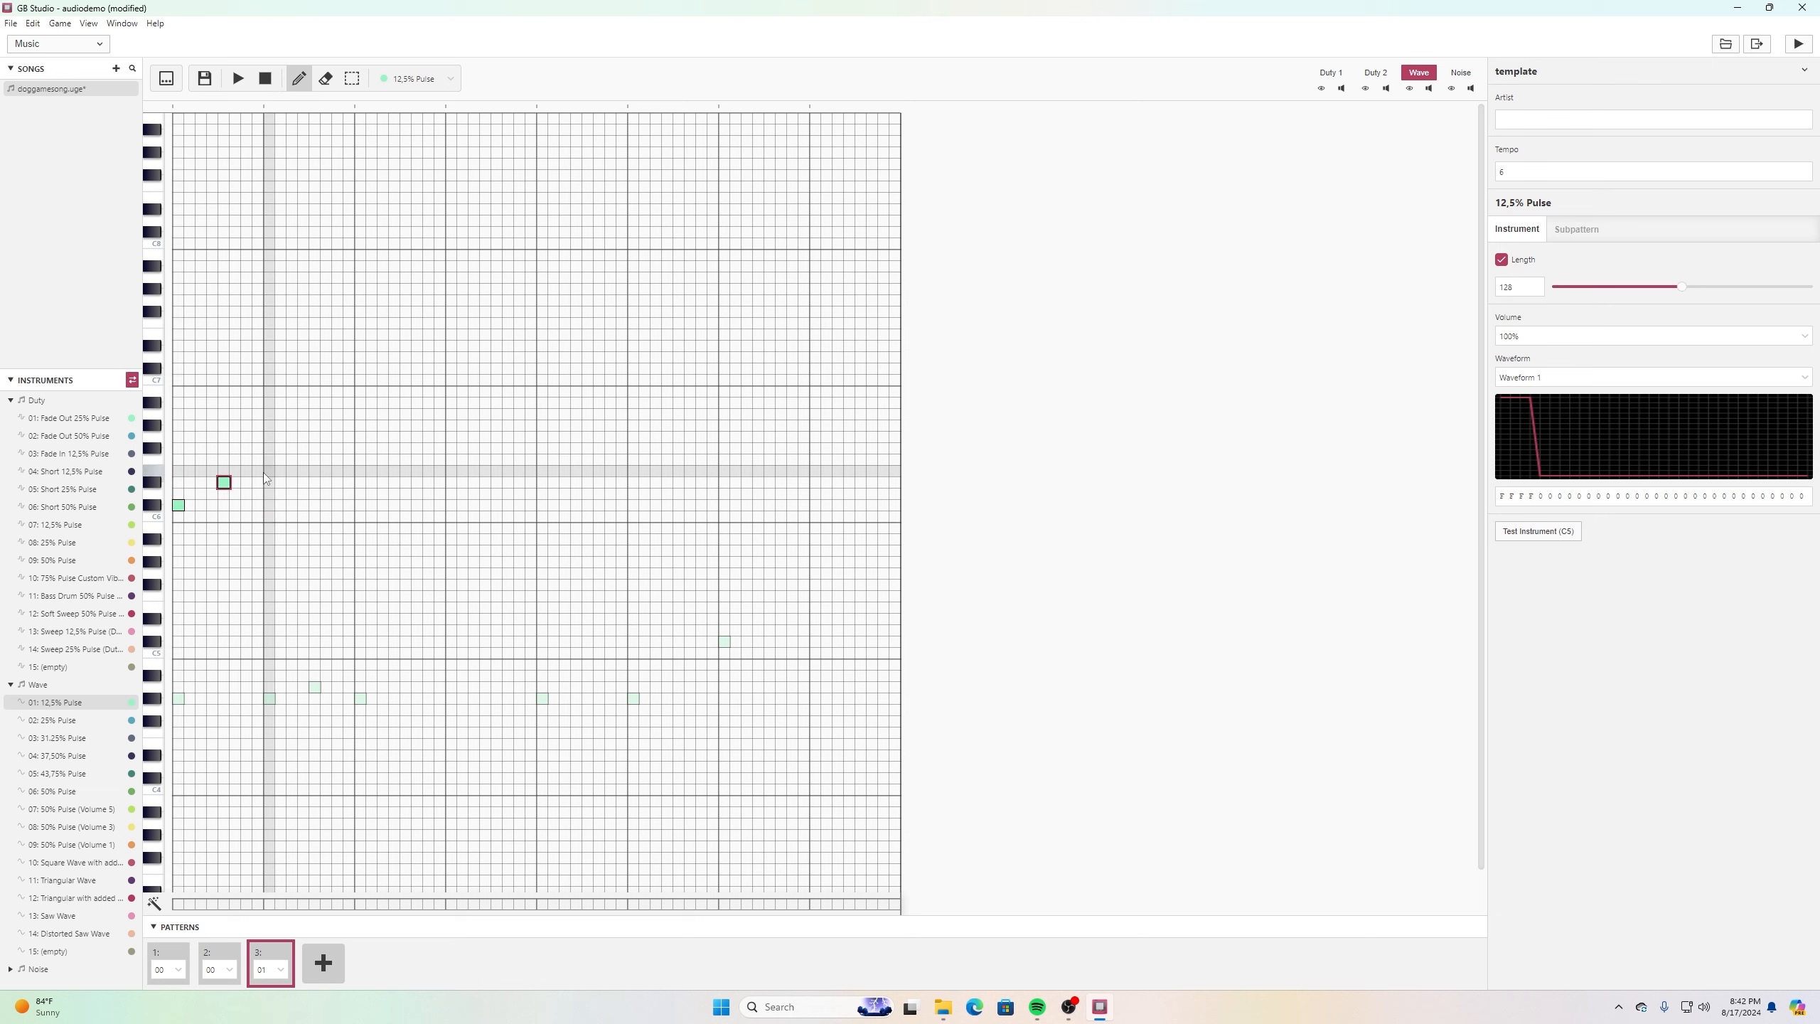
left_click(303, 460)
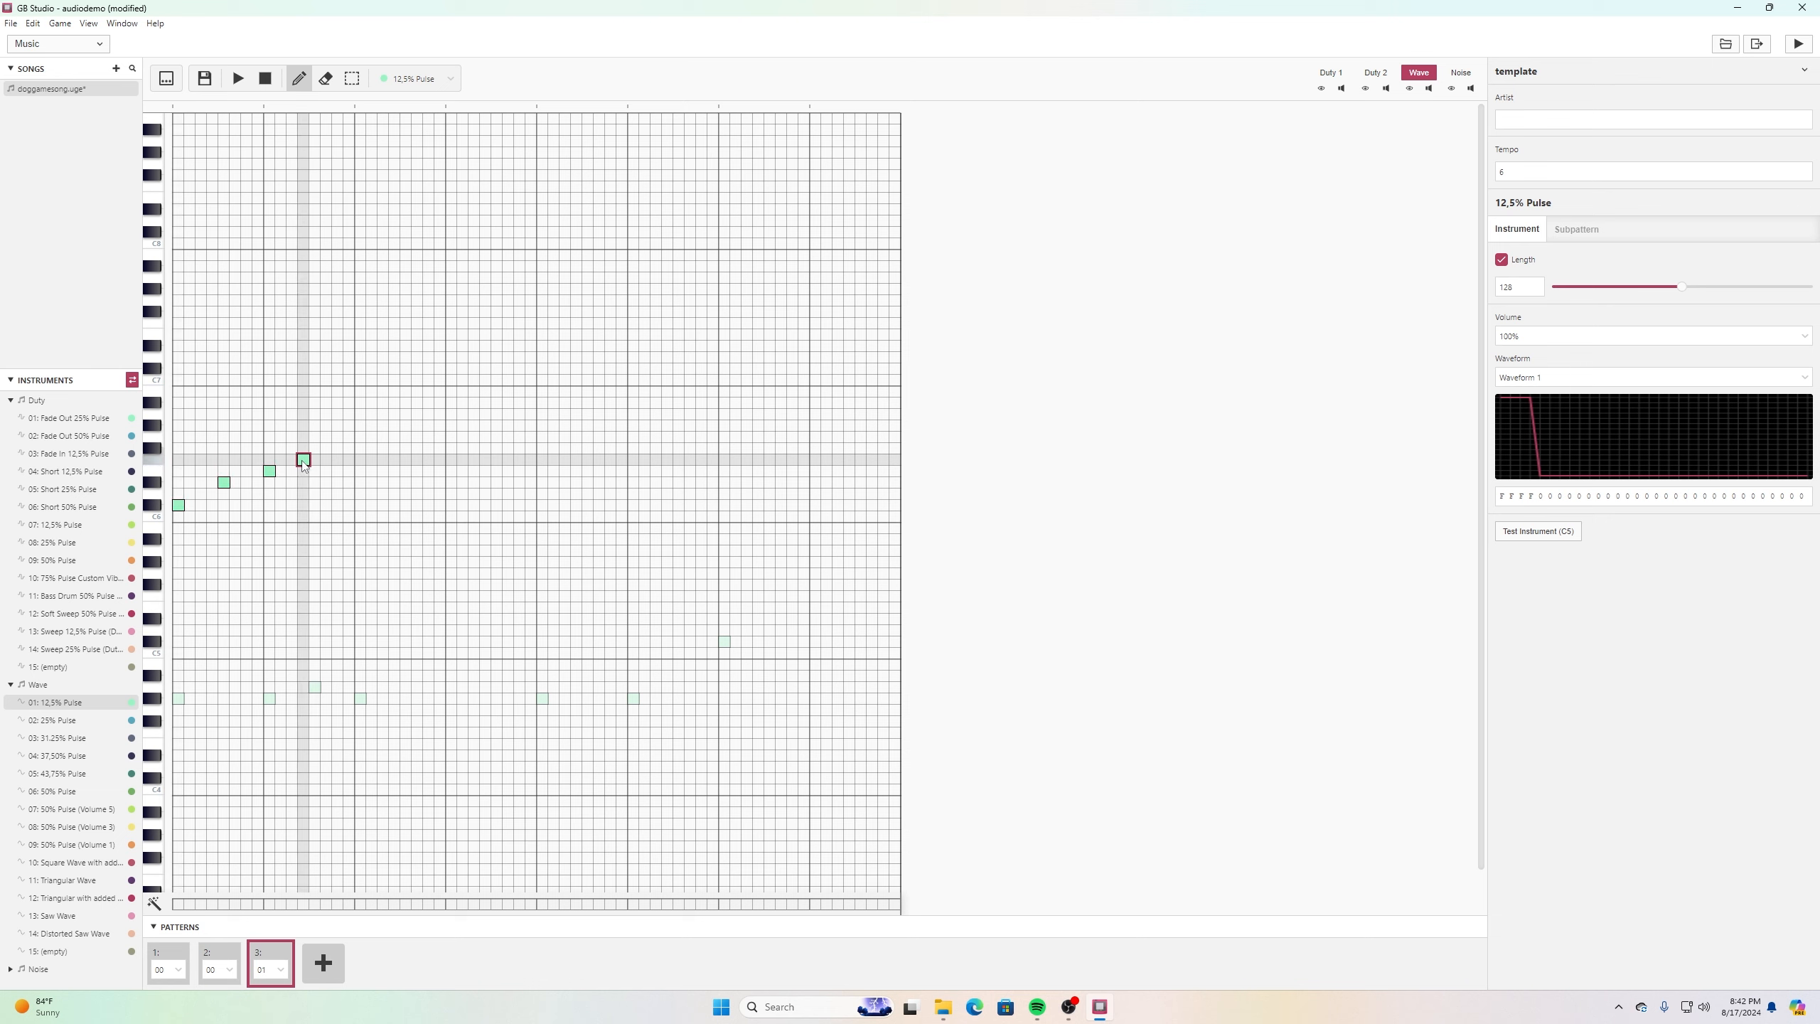
left_click_drag(304, 460, 309, 449)
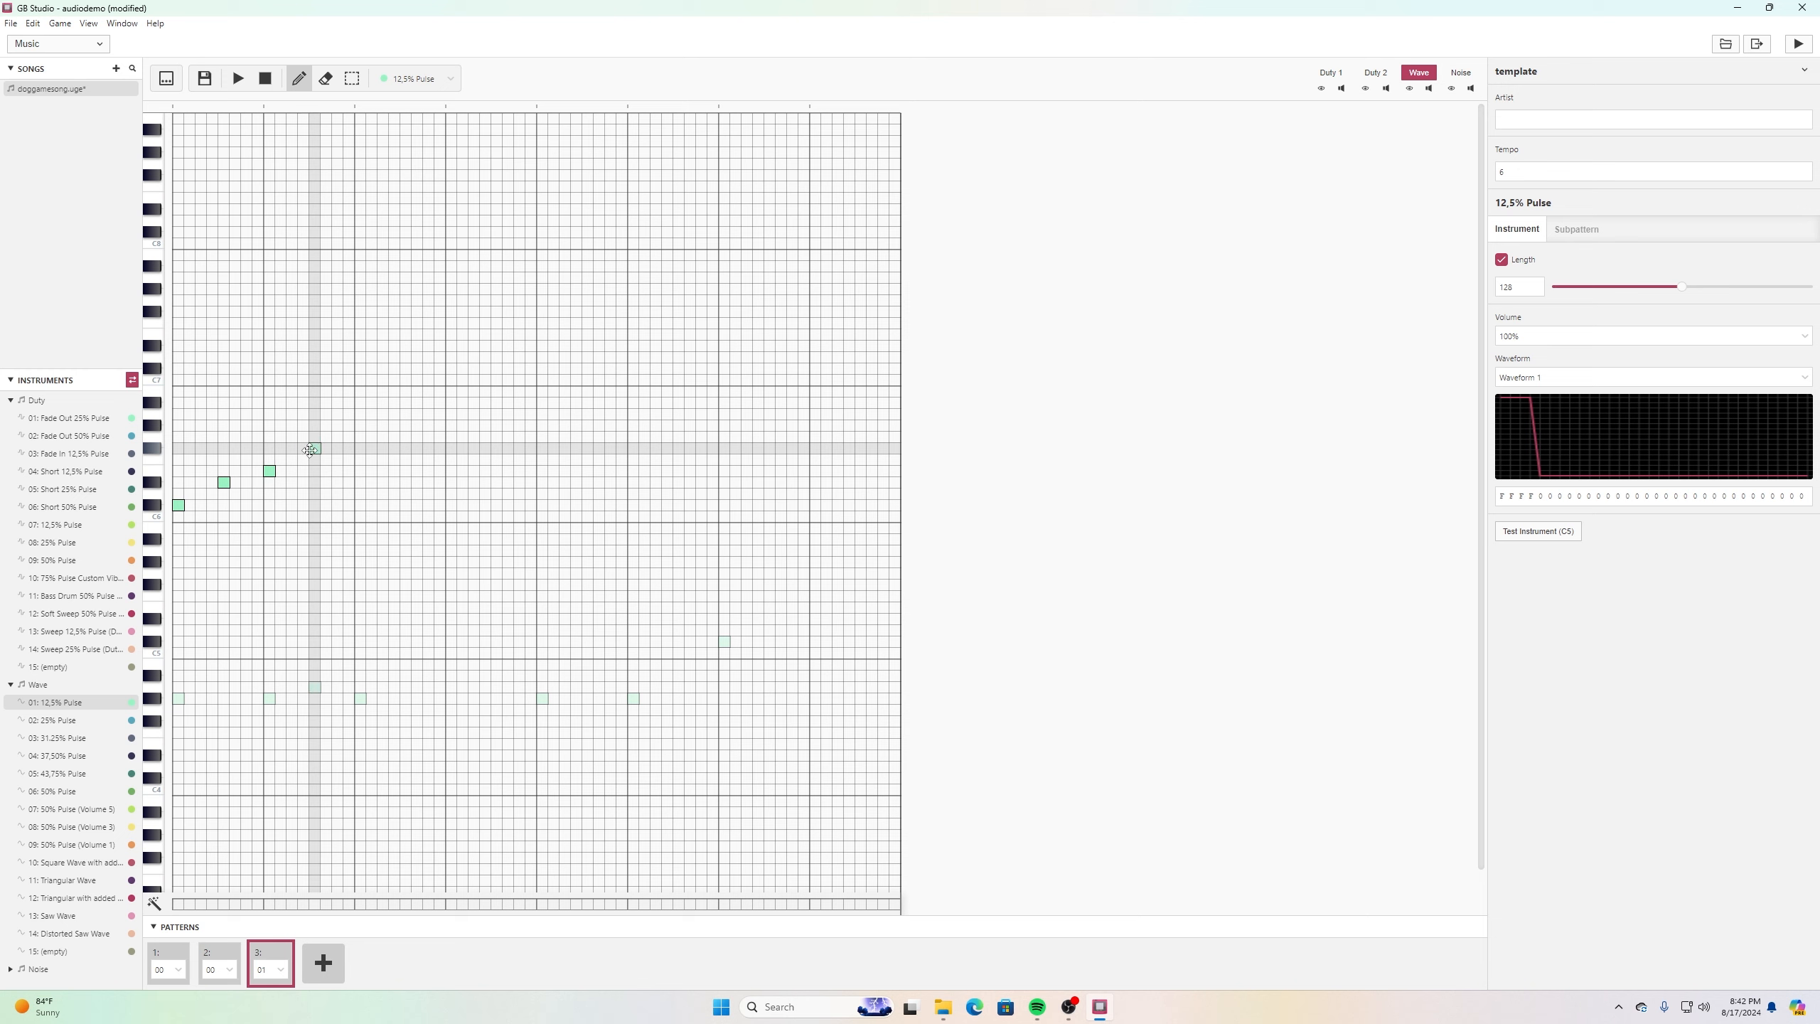
left_click(359, 438)
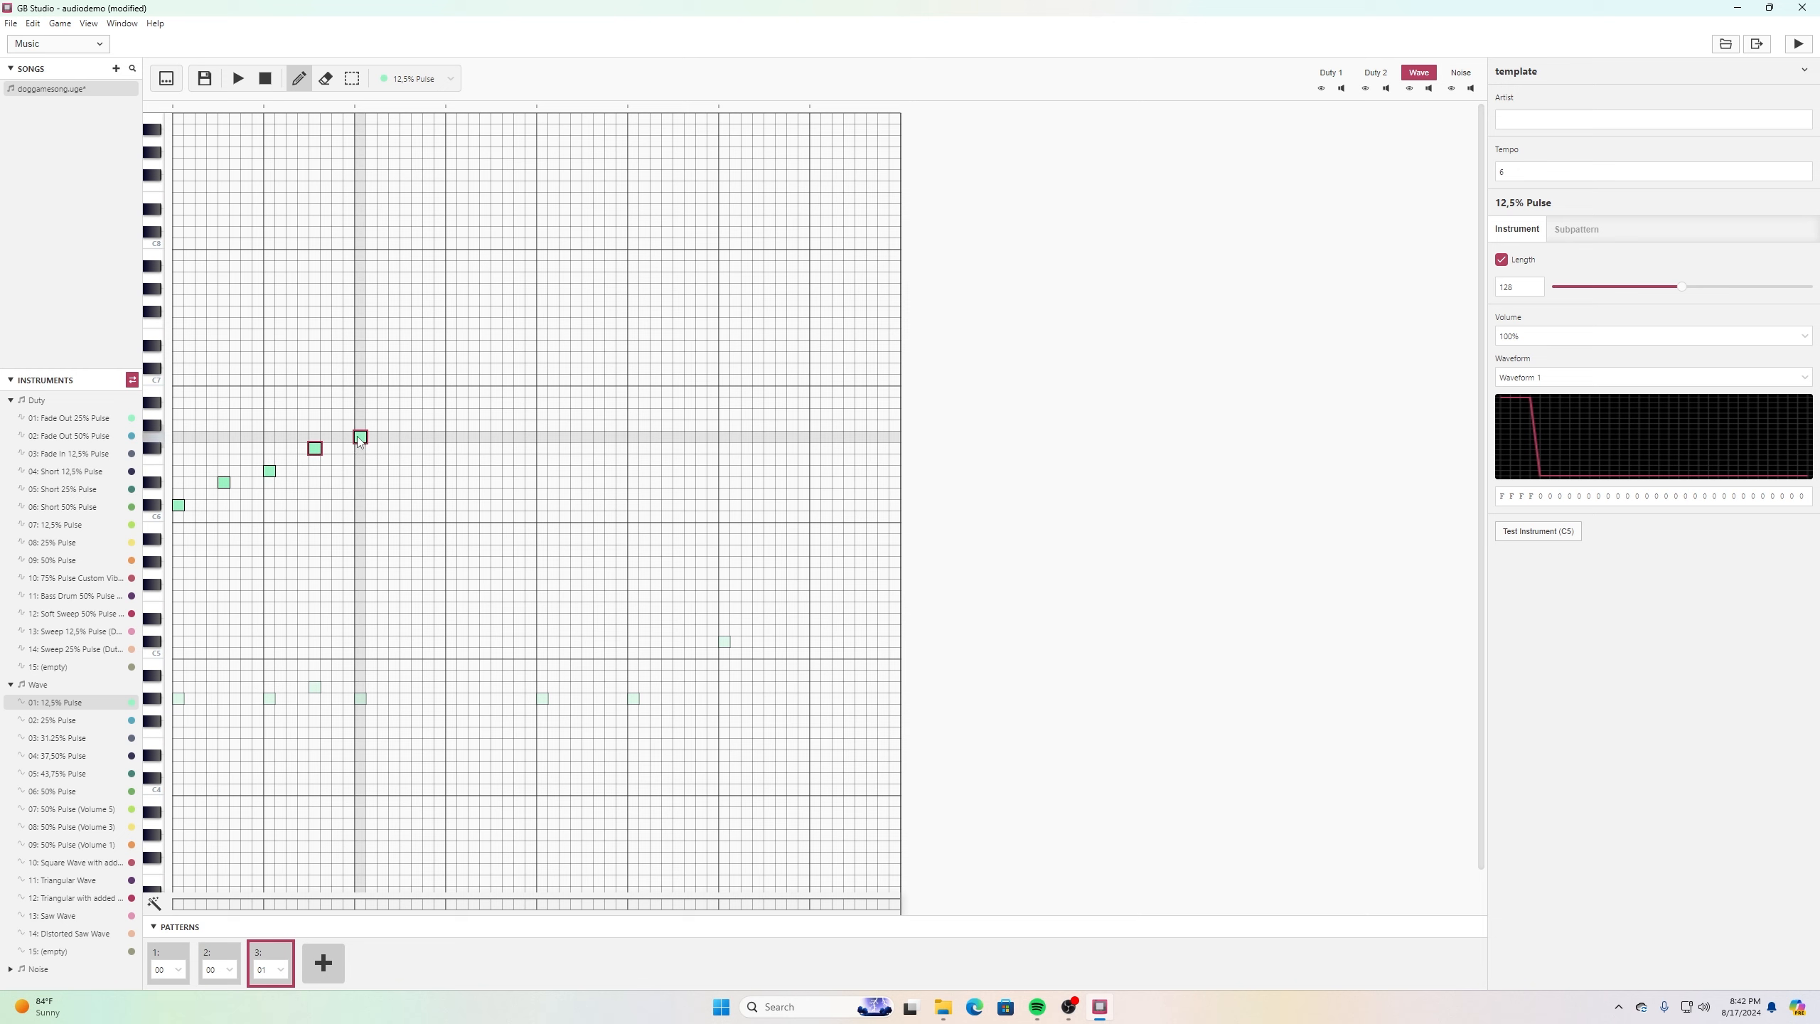
left_click_drag(360, 439, 360, 429)
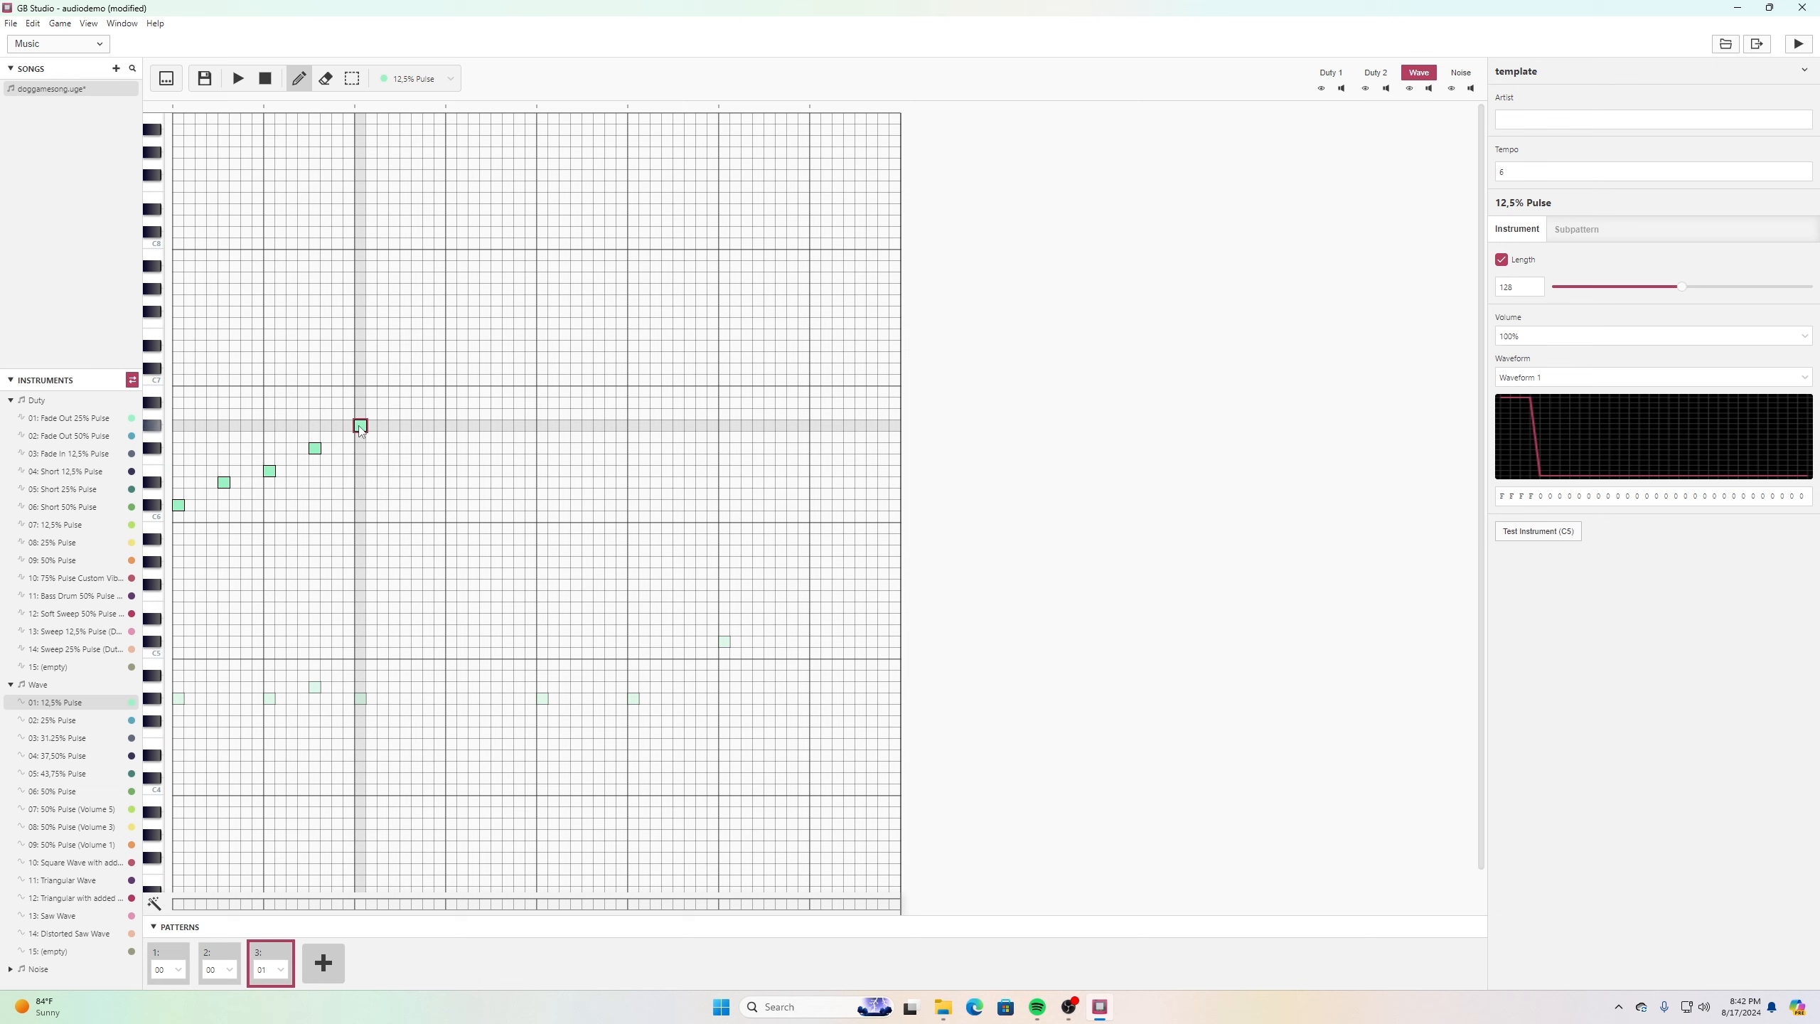
left_click(239, 80)
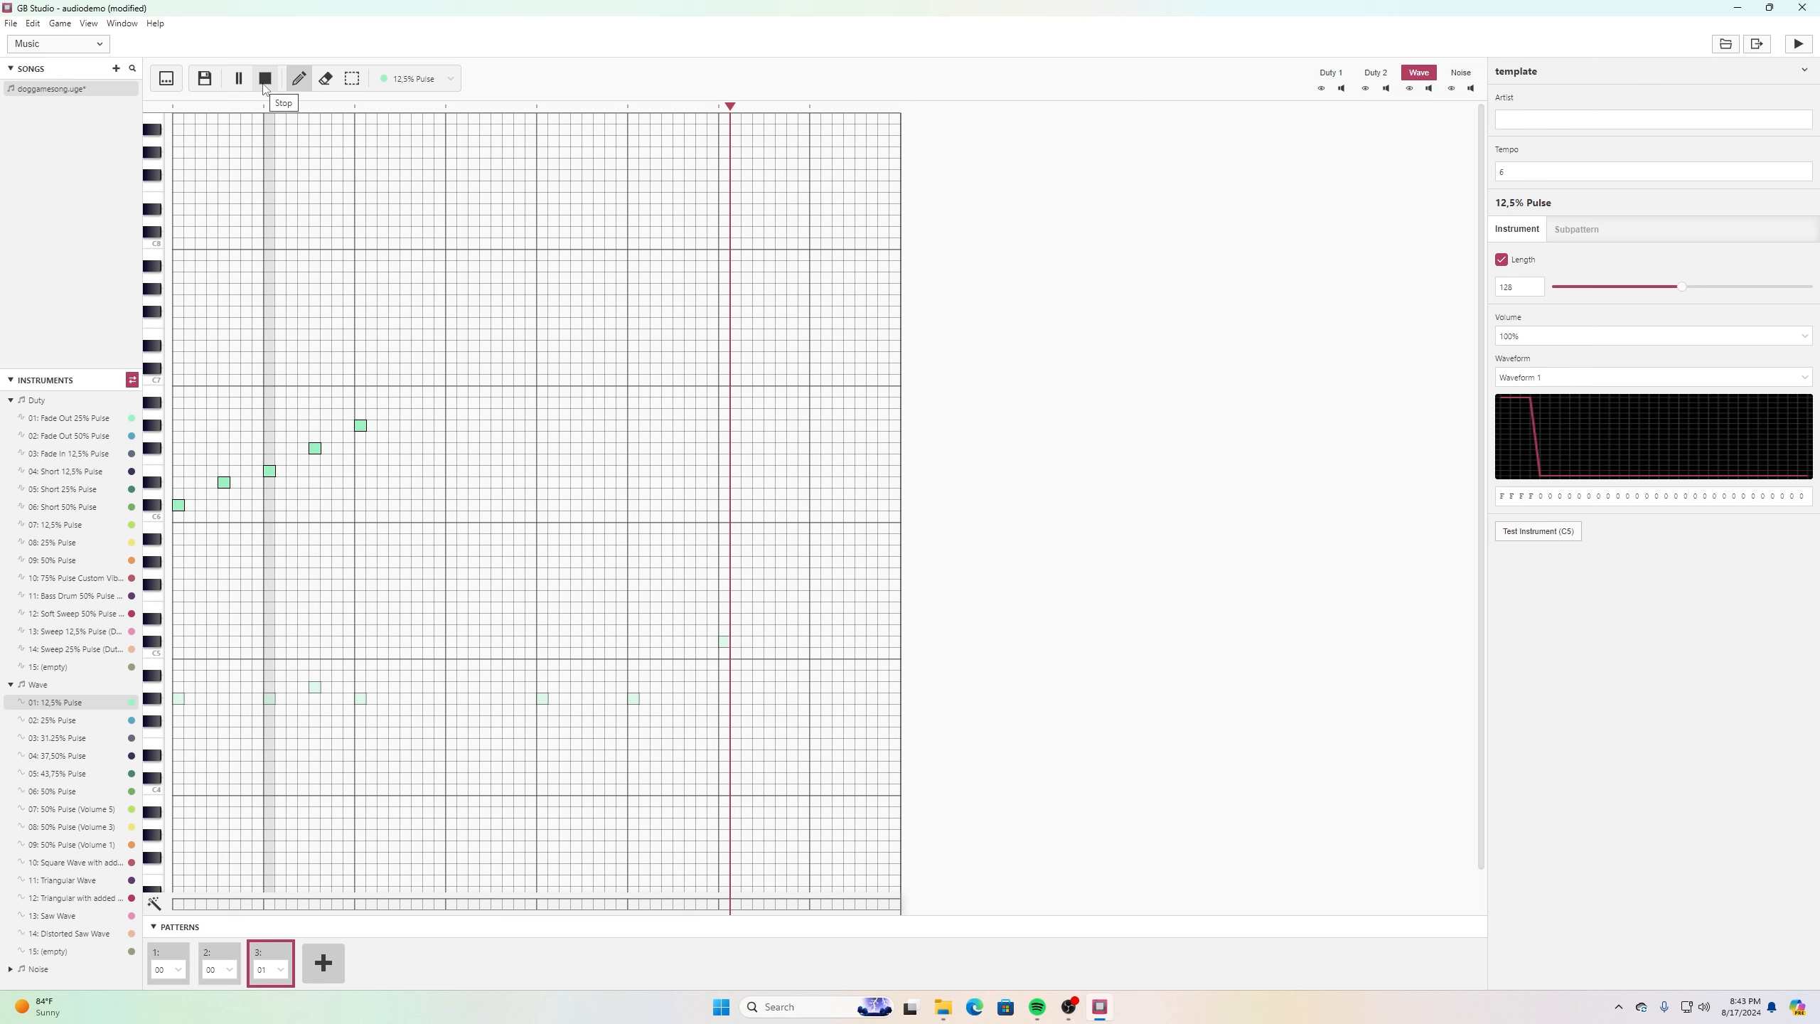
Stop playback and draw Bass Drum noise notes at C4 on every eighth column from 0 to 56 in pattern 00.
left_click(265, 80)
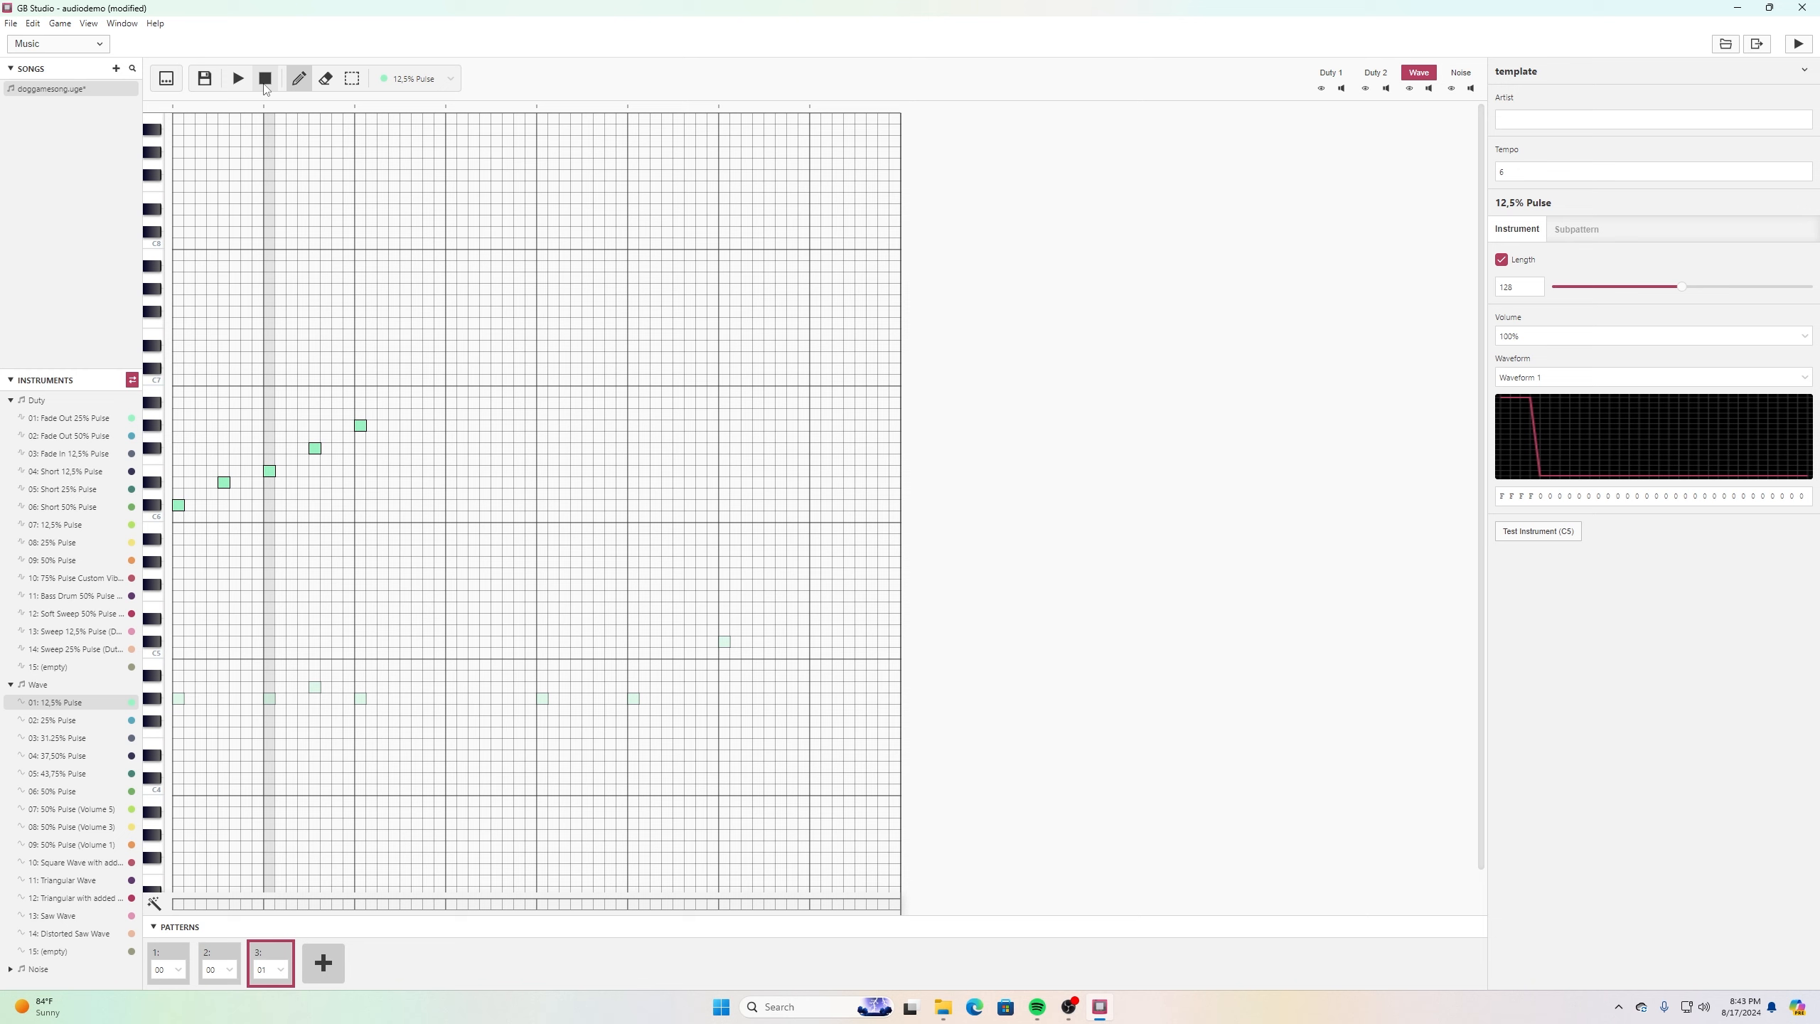
left_click(265, 86)
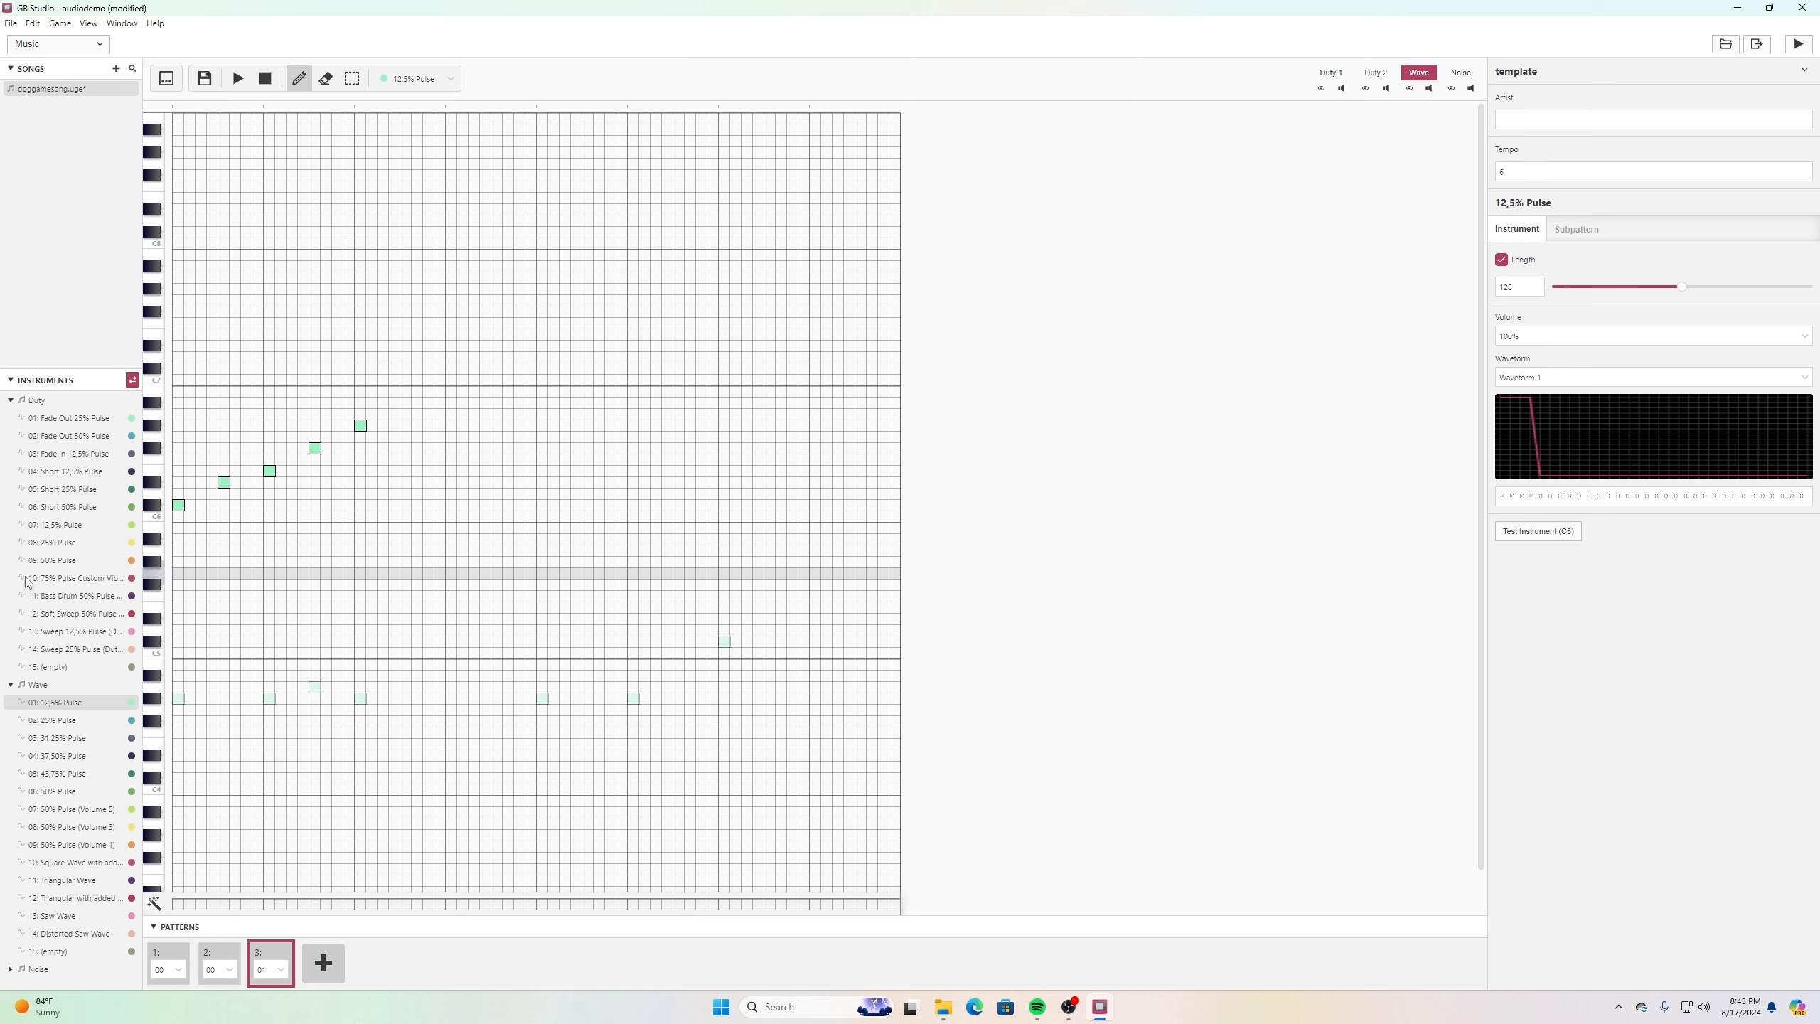
left_click(9, 969)
scroll(52, 571, "down", 5)
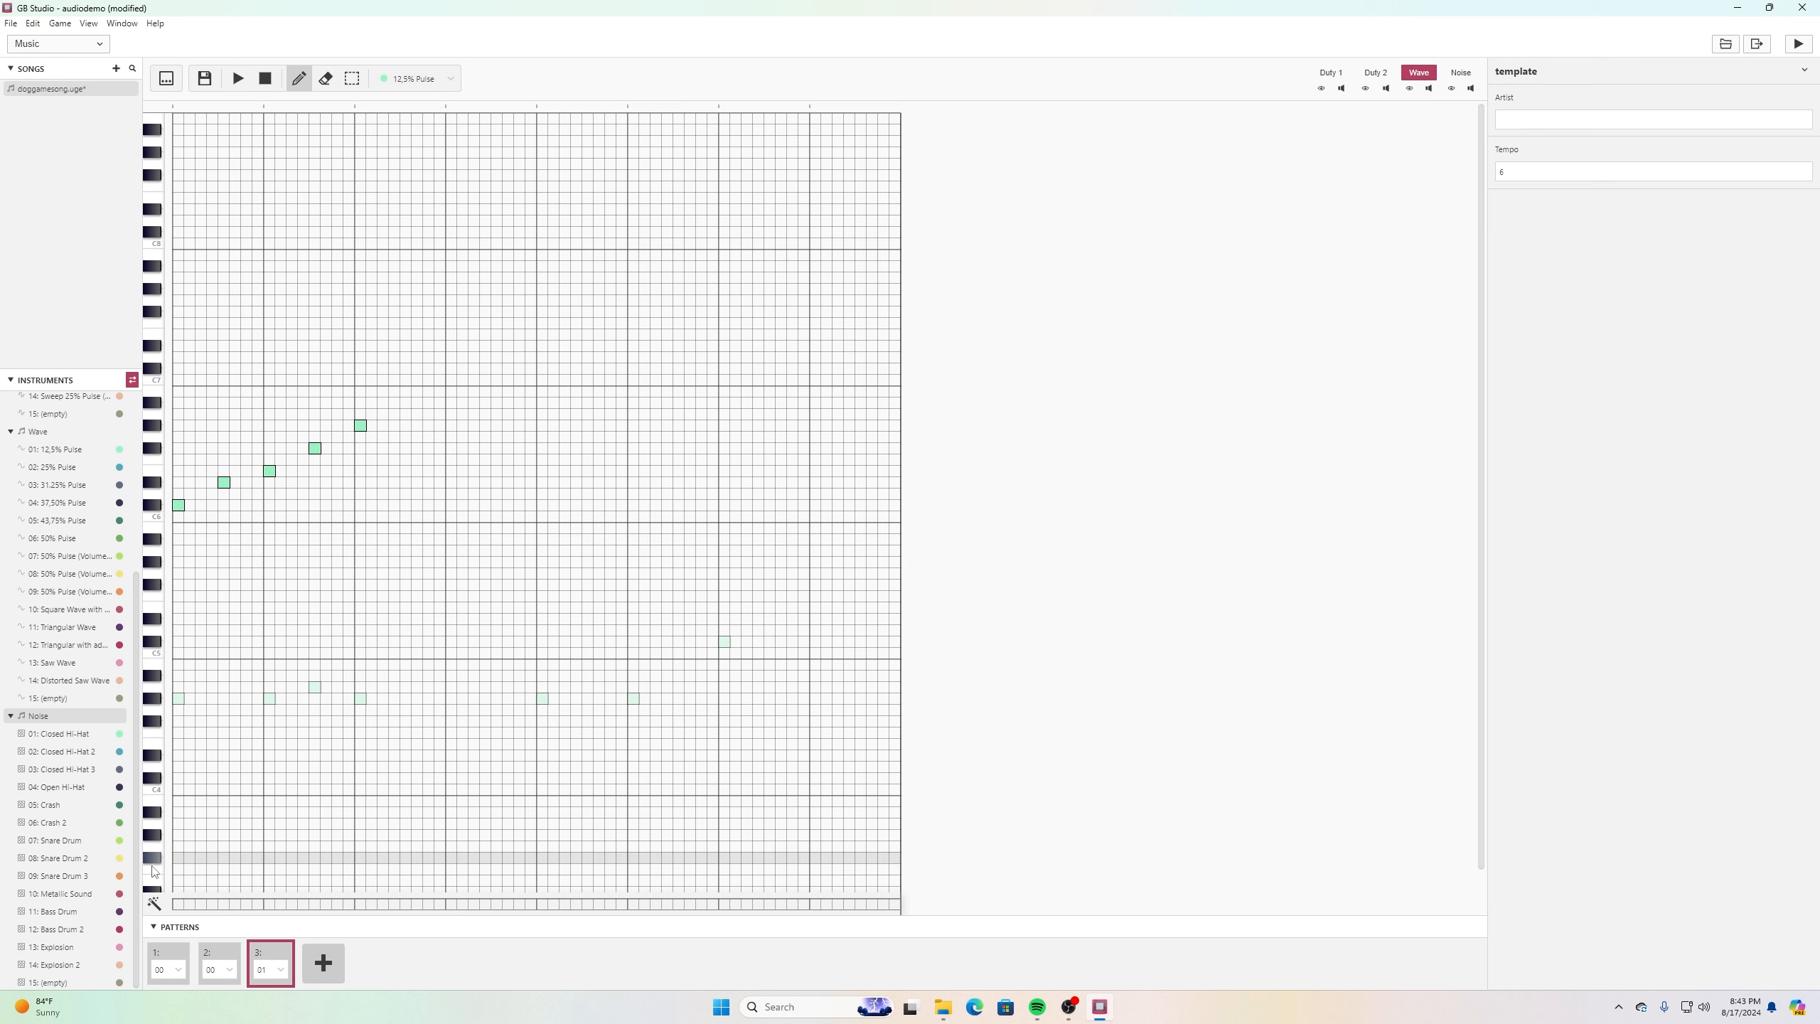
left_click(174, 960)
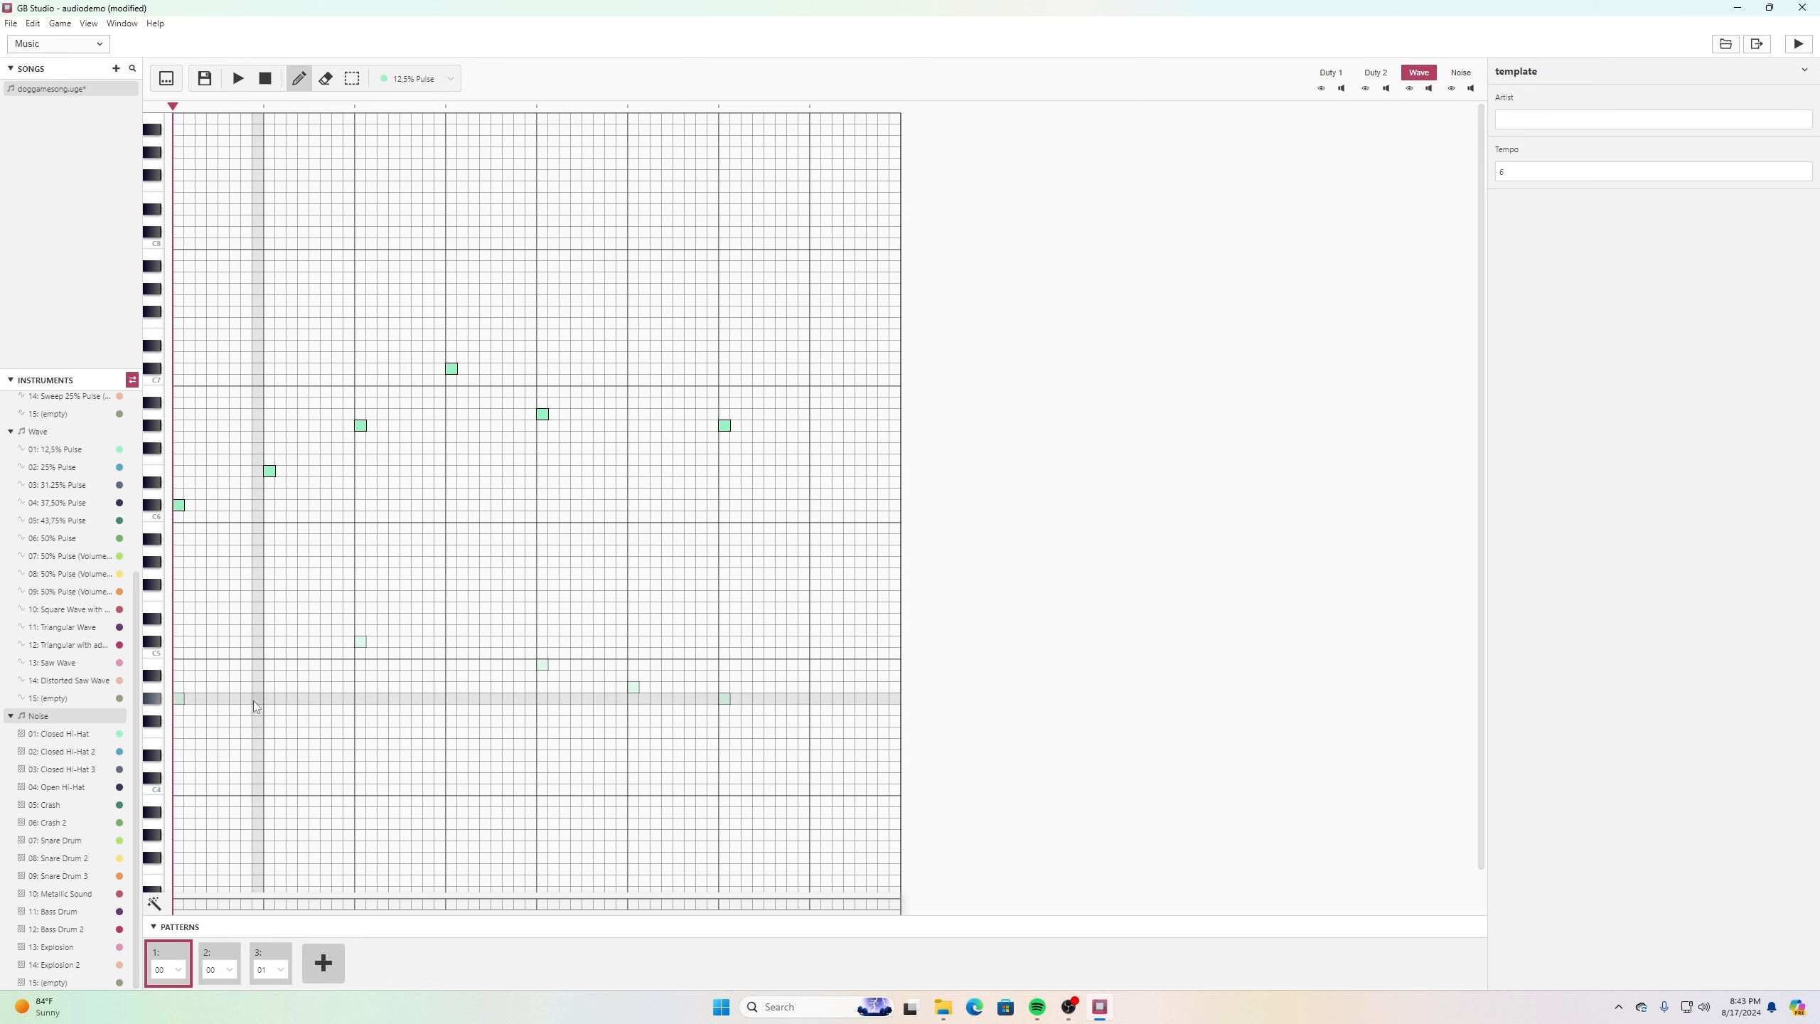
left_click(56, 911)
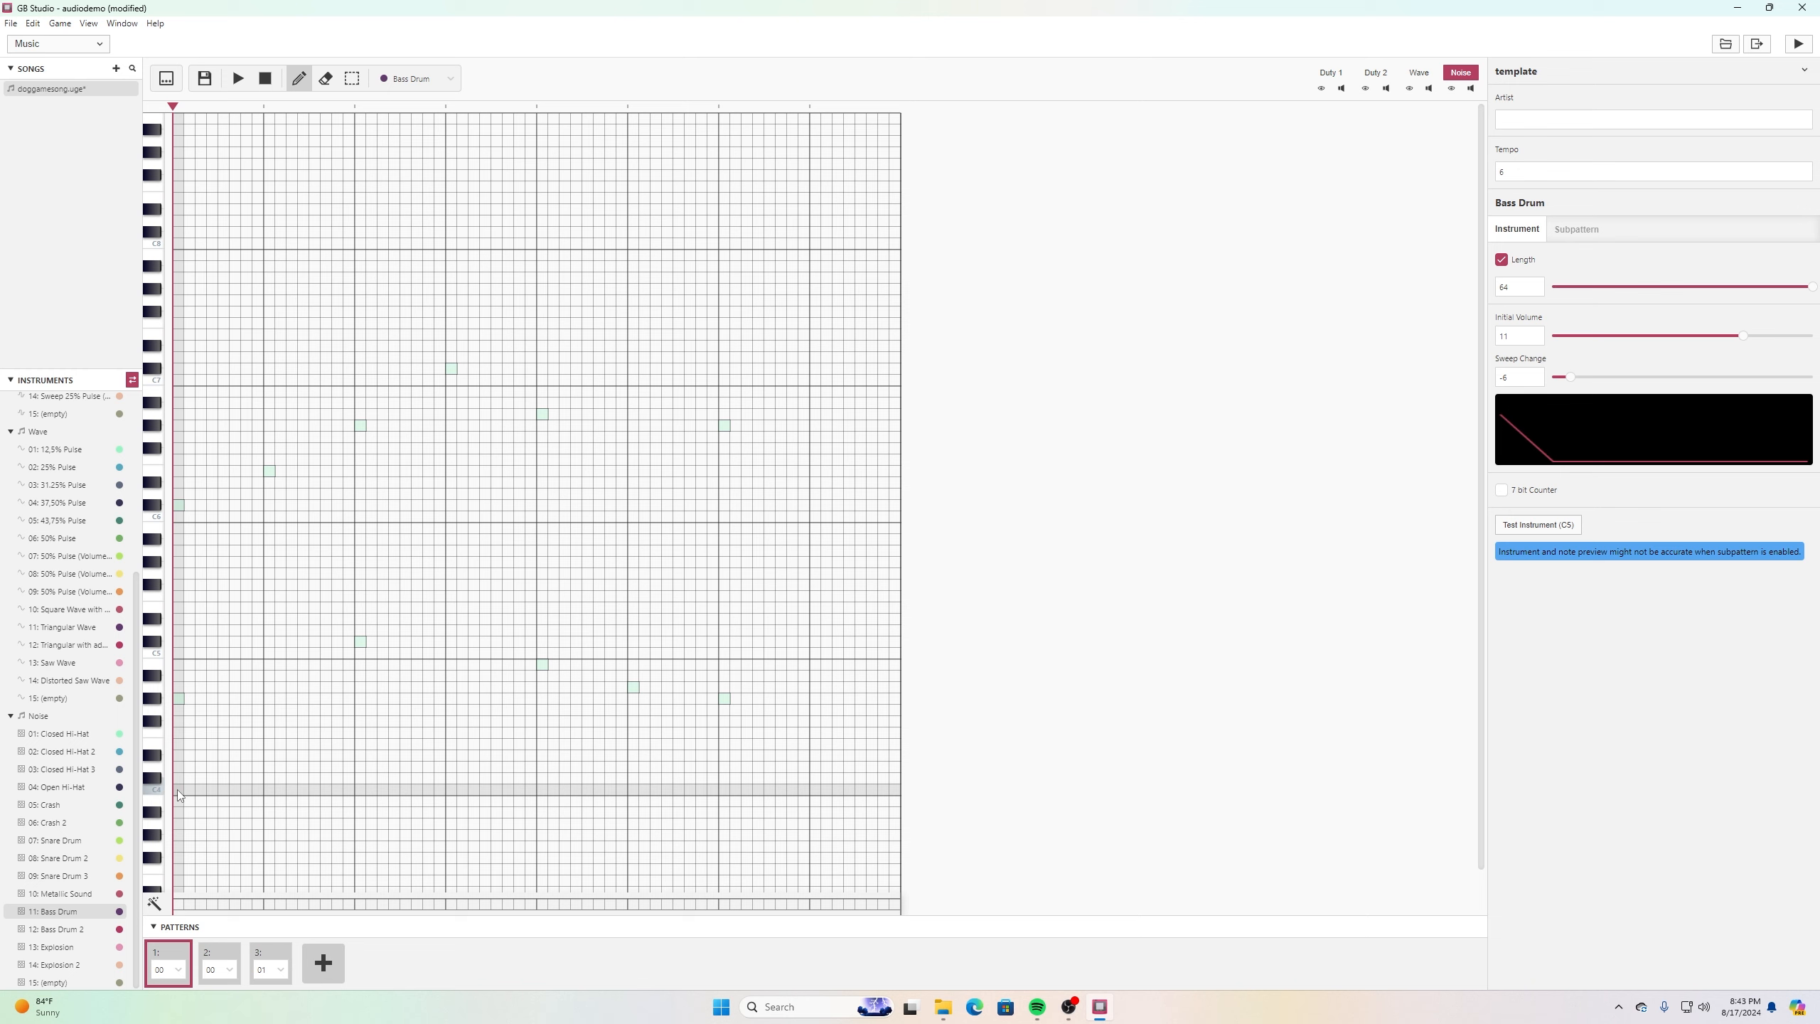
left_click(270, 788)
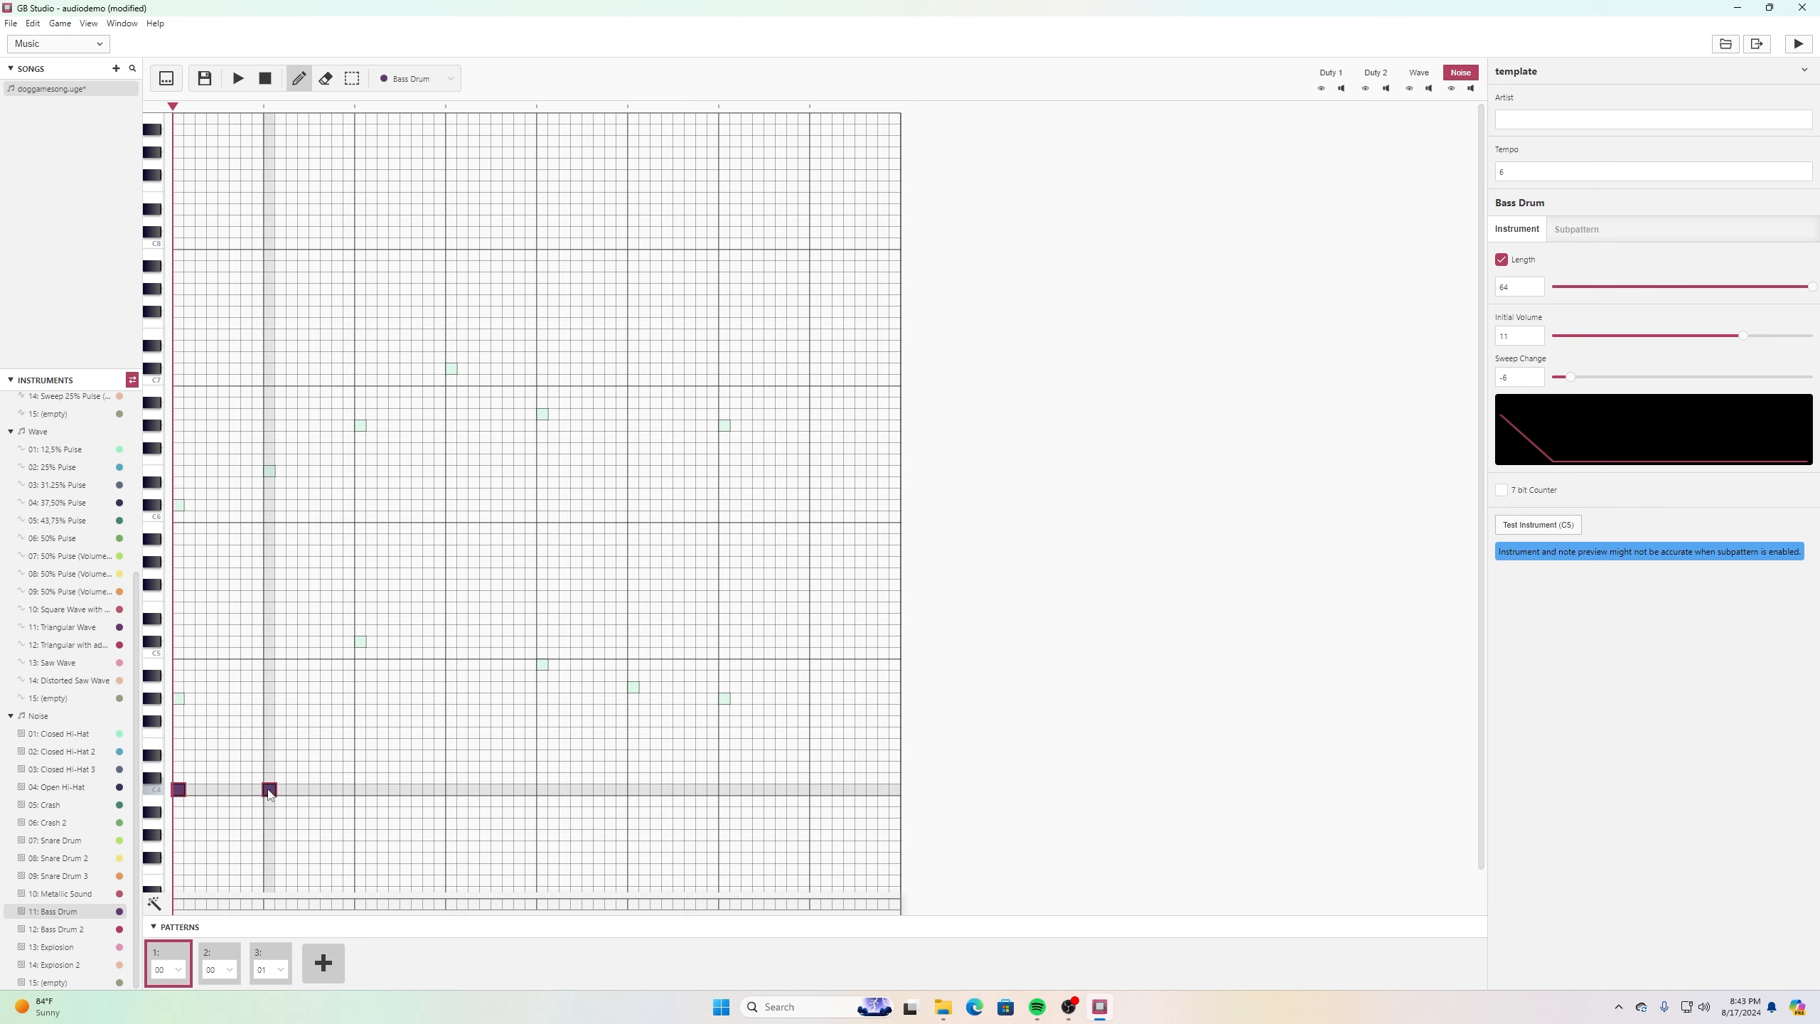
left_click(360, 788)
left_click(452, 789)
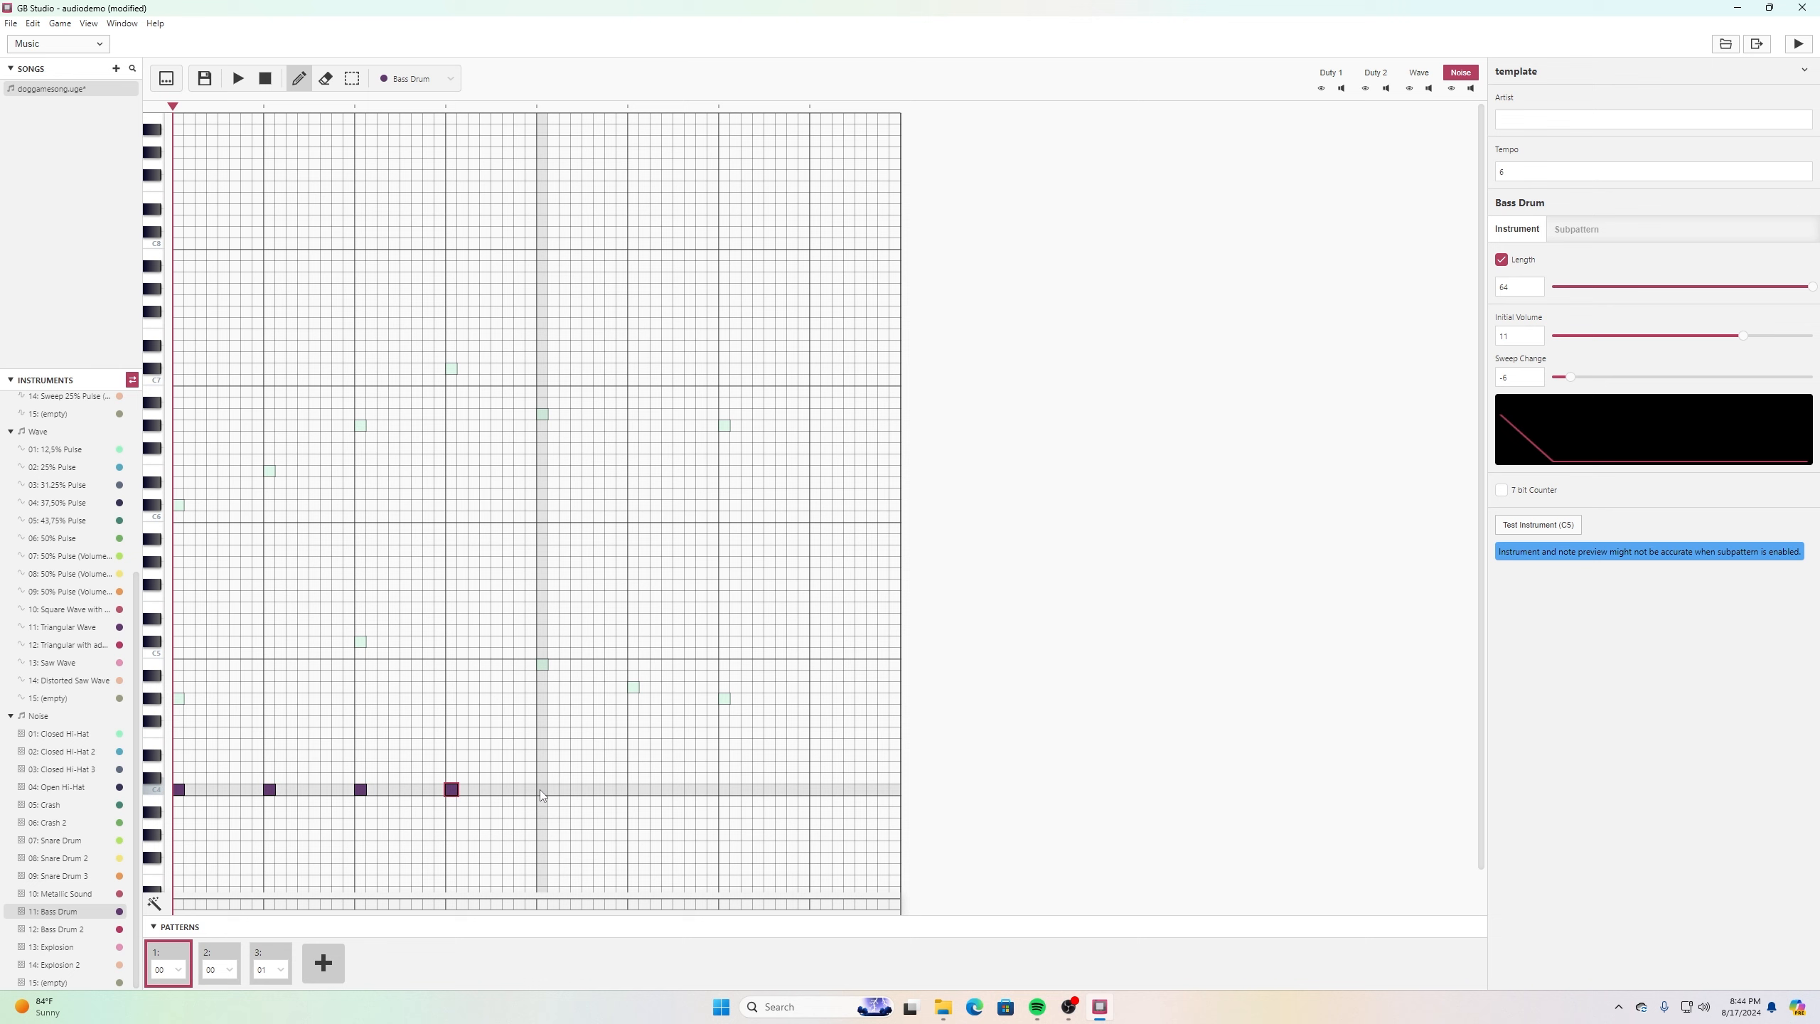
left_click(543, 788)
left_click(634, 790)
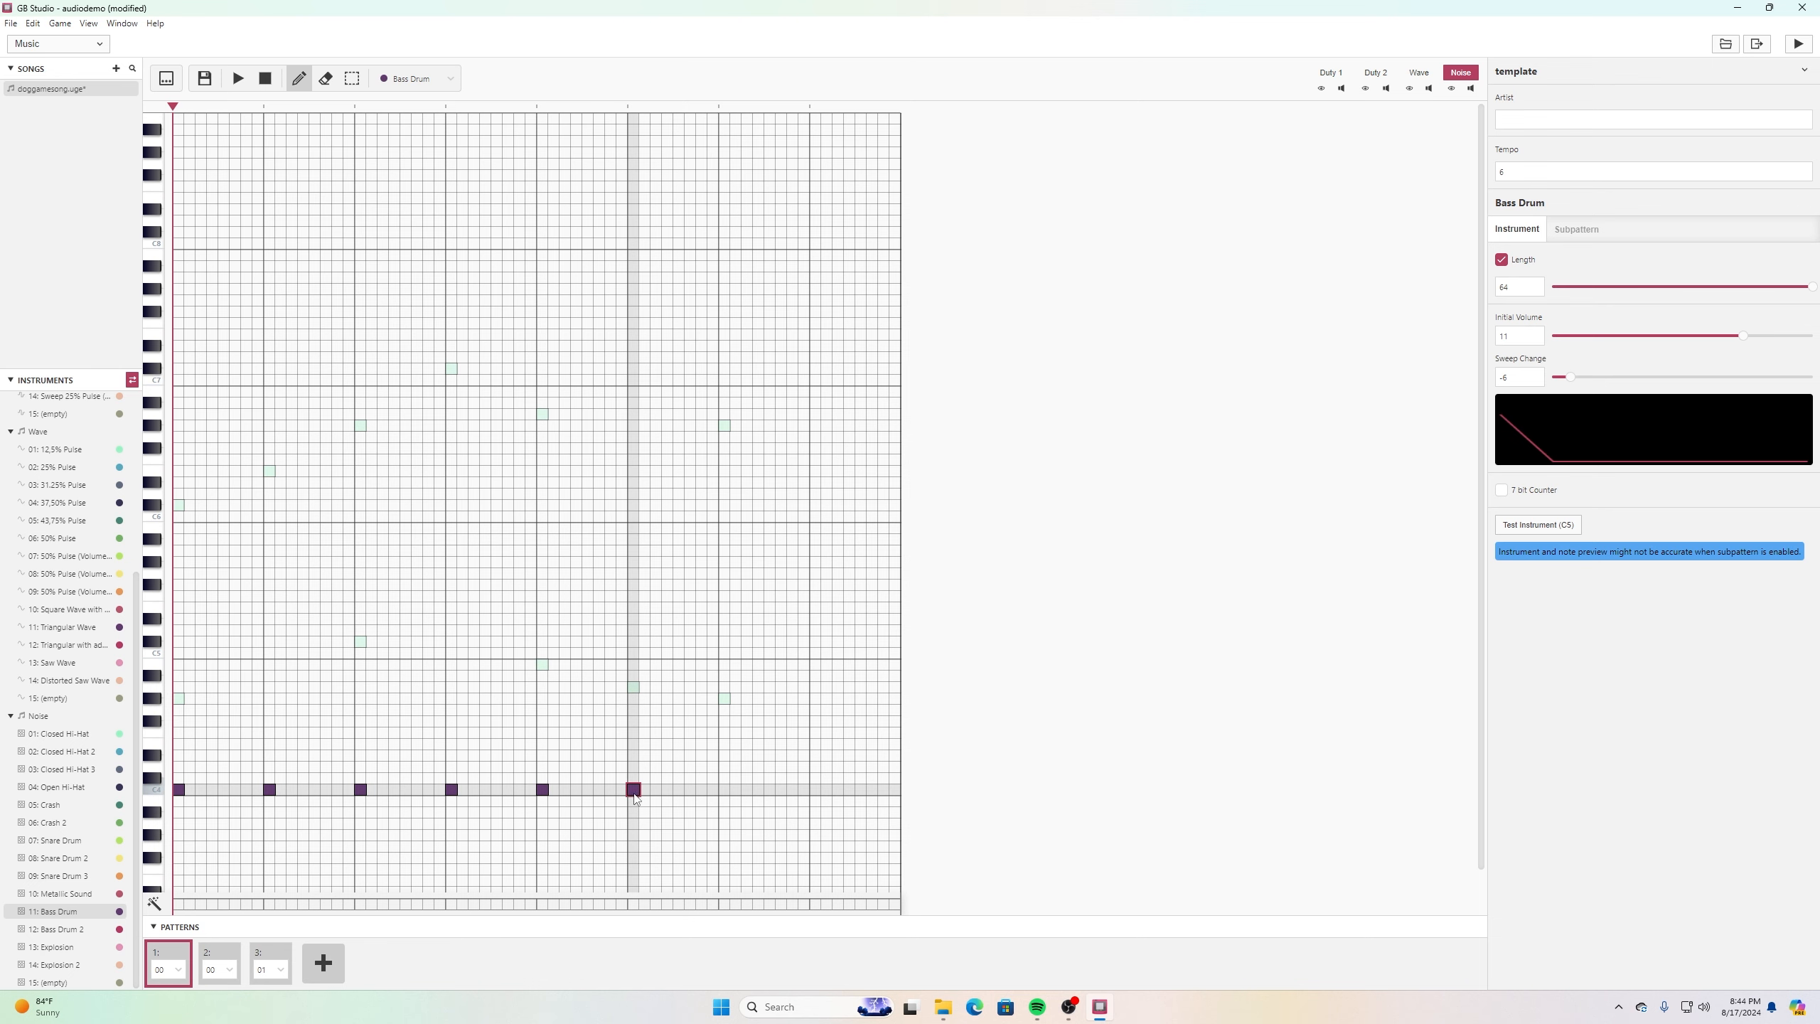
left_click(724, 789)
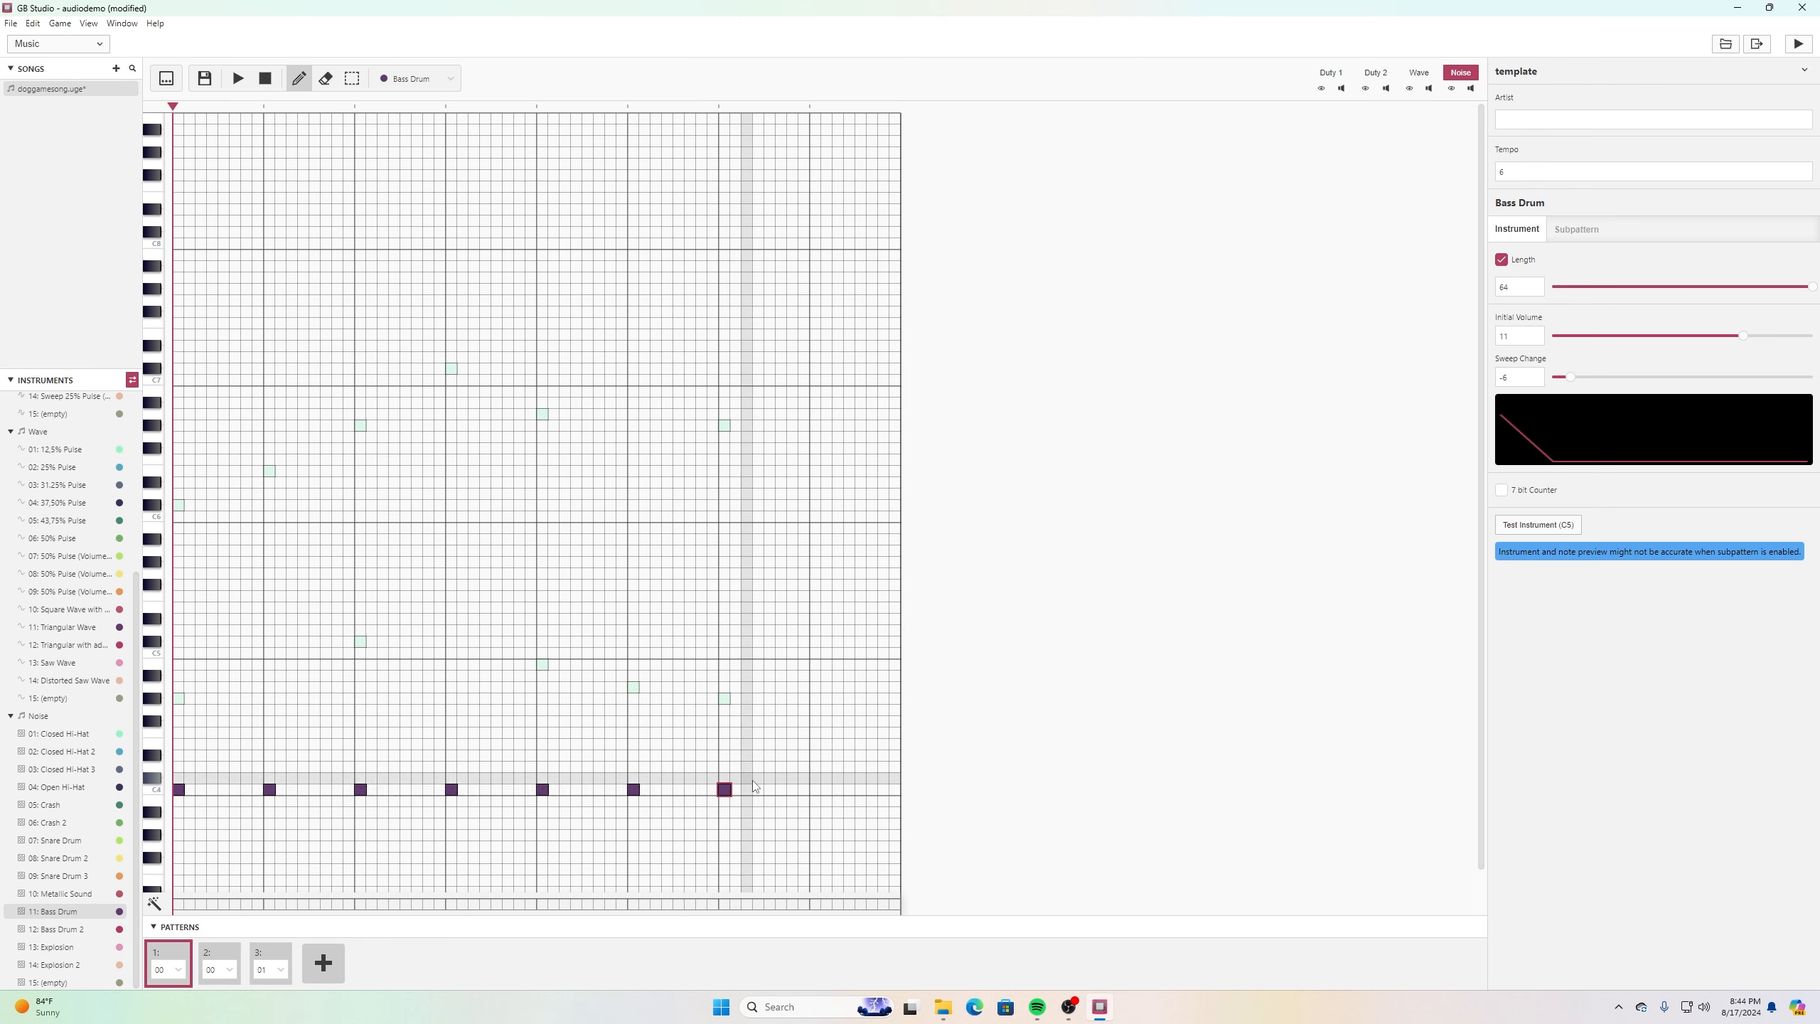
left_click(814, 790)
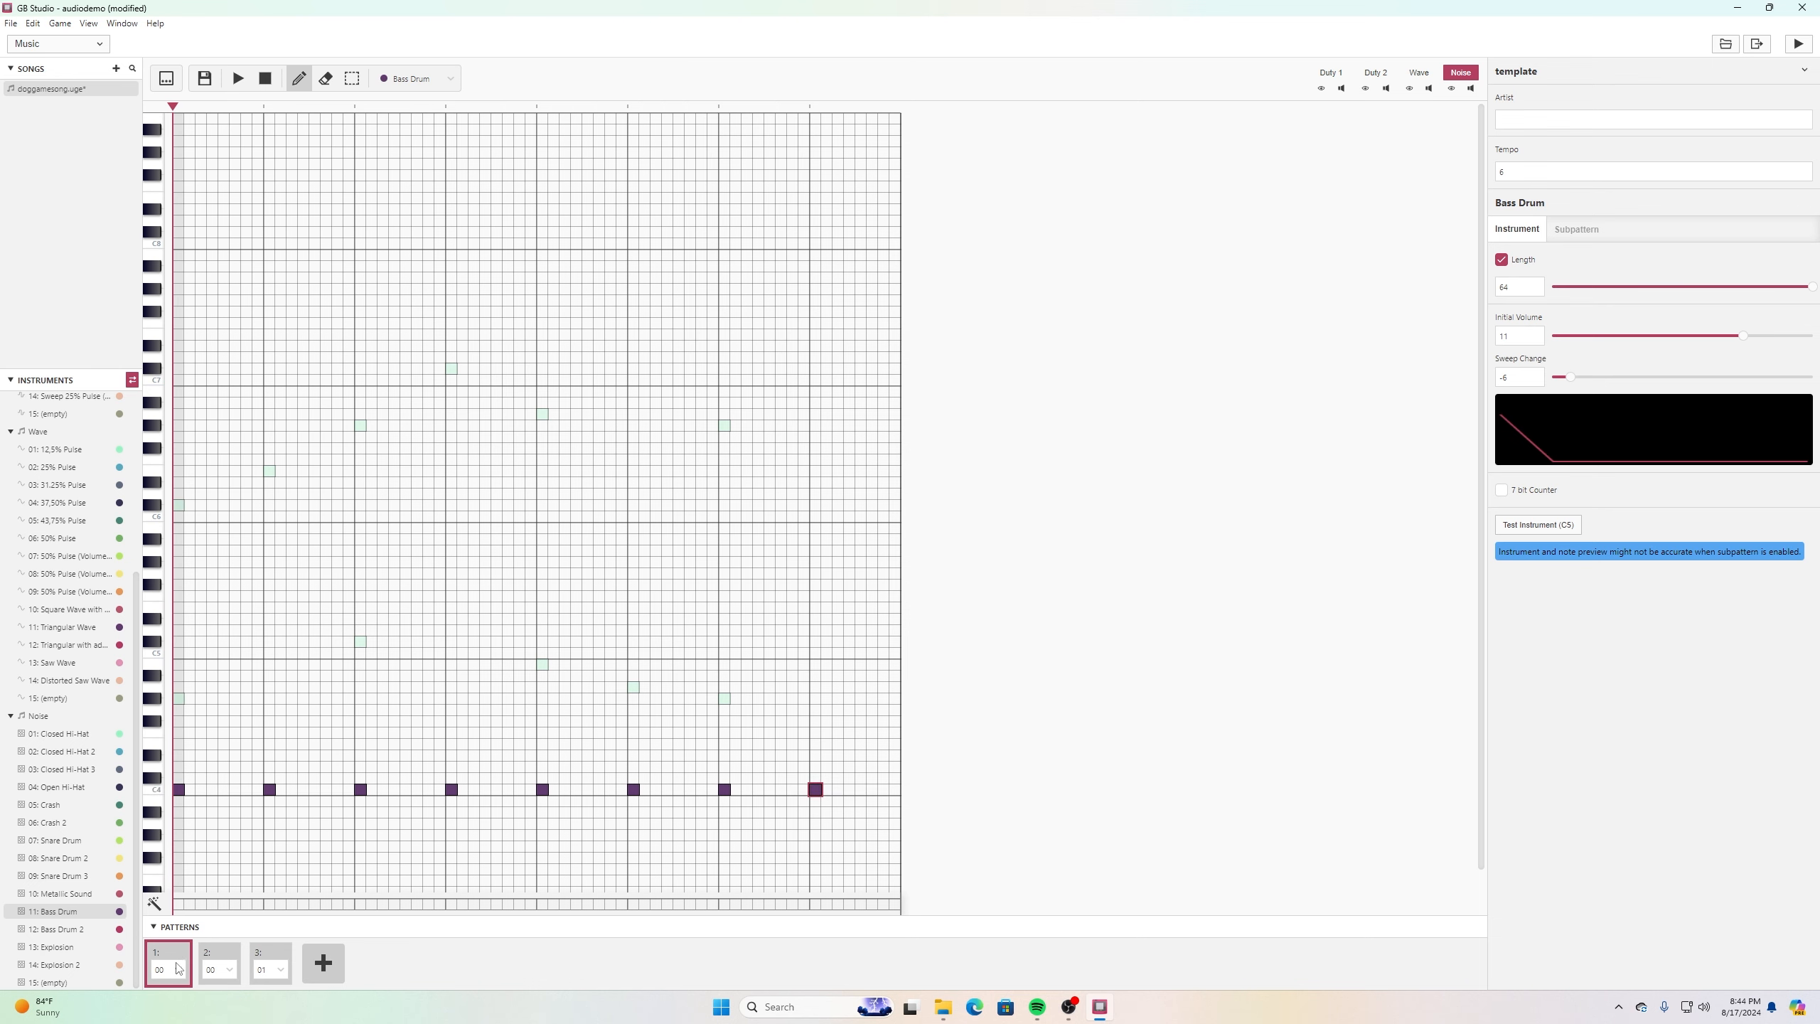
Draw Bass Drum noise notes at C4 on columns 32, 40 and 48 of pattern 01, and audition the song.
left_click(216, 949)
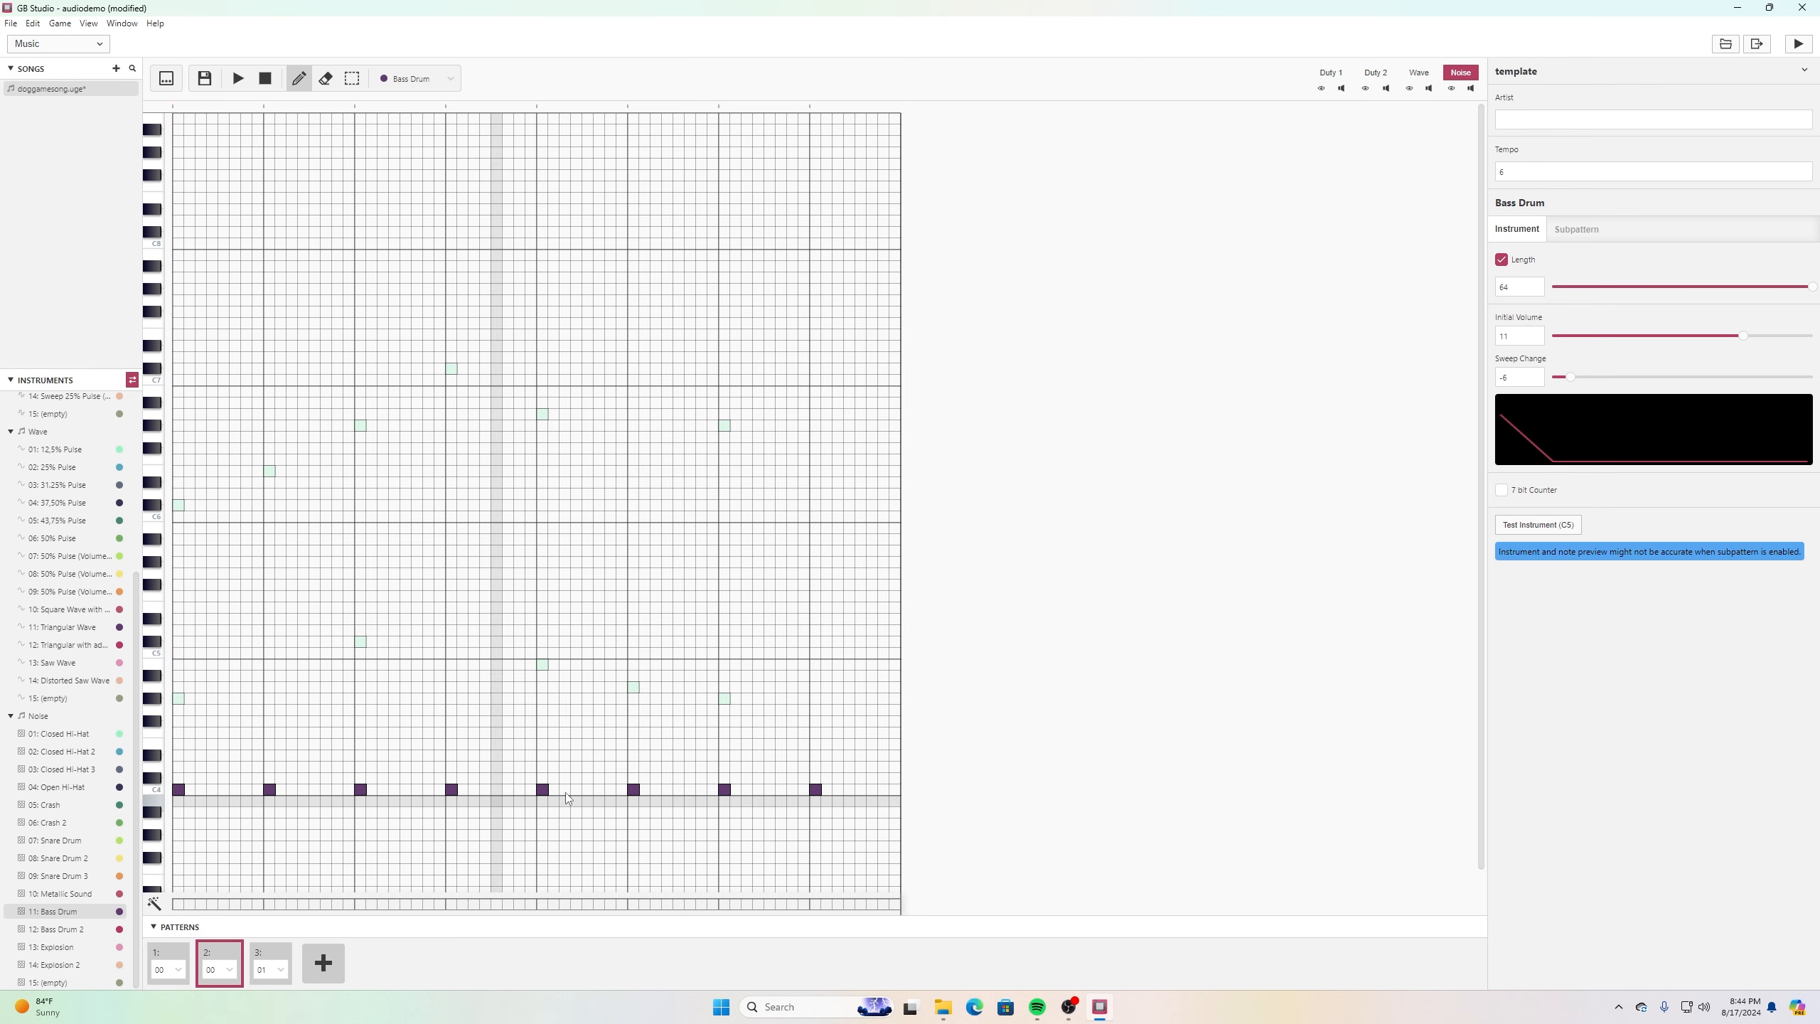
left_click(268, 953)
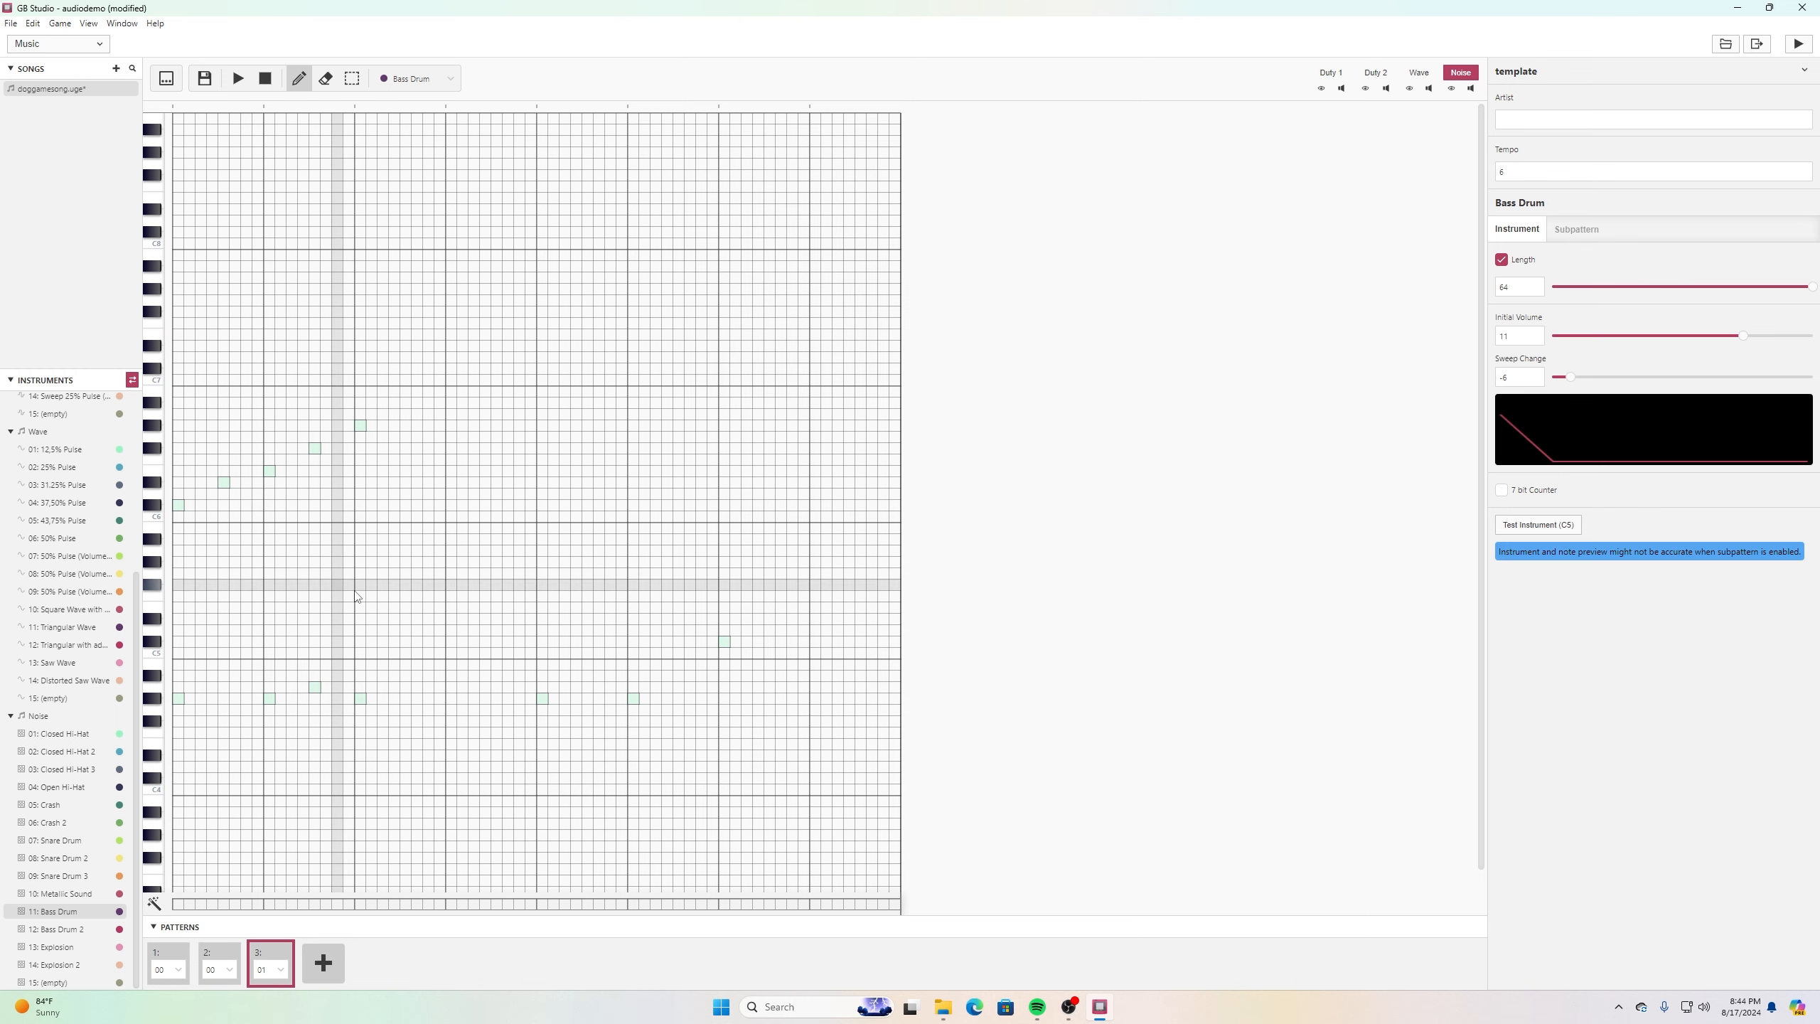
left_click(543, 789)
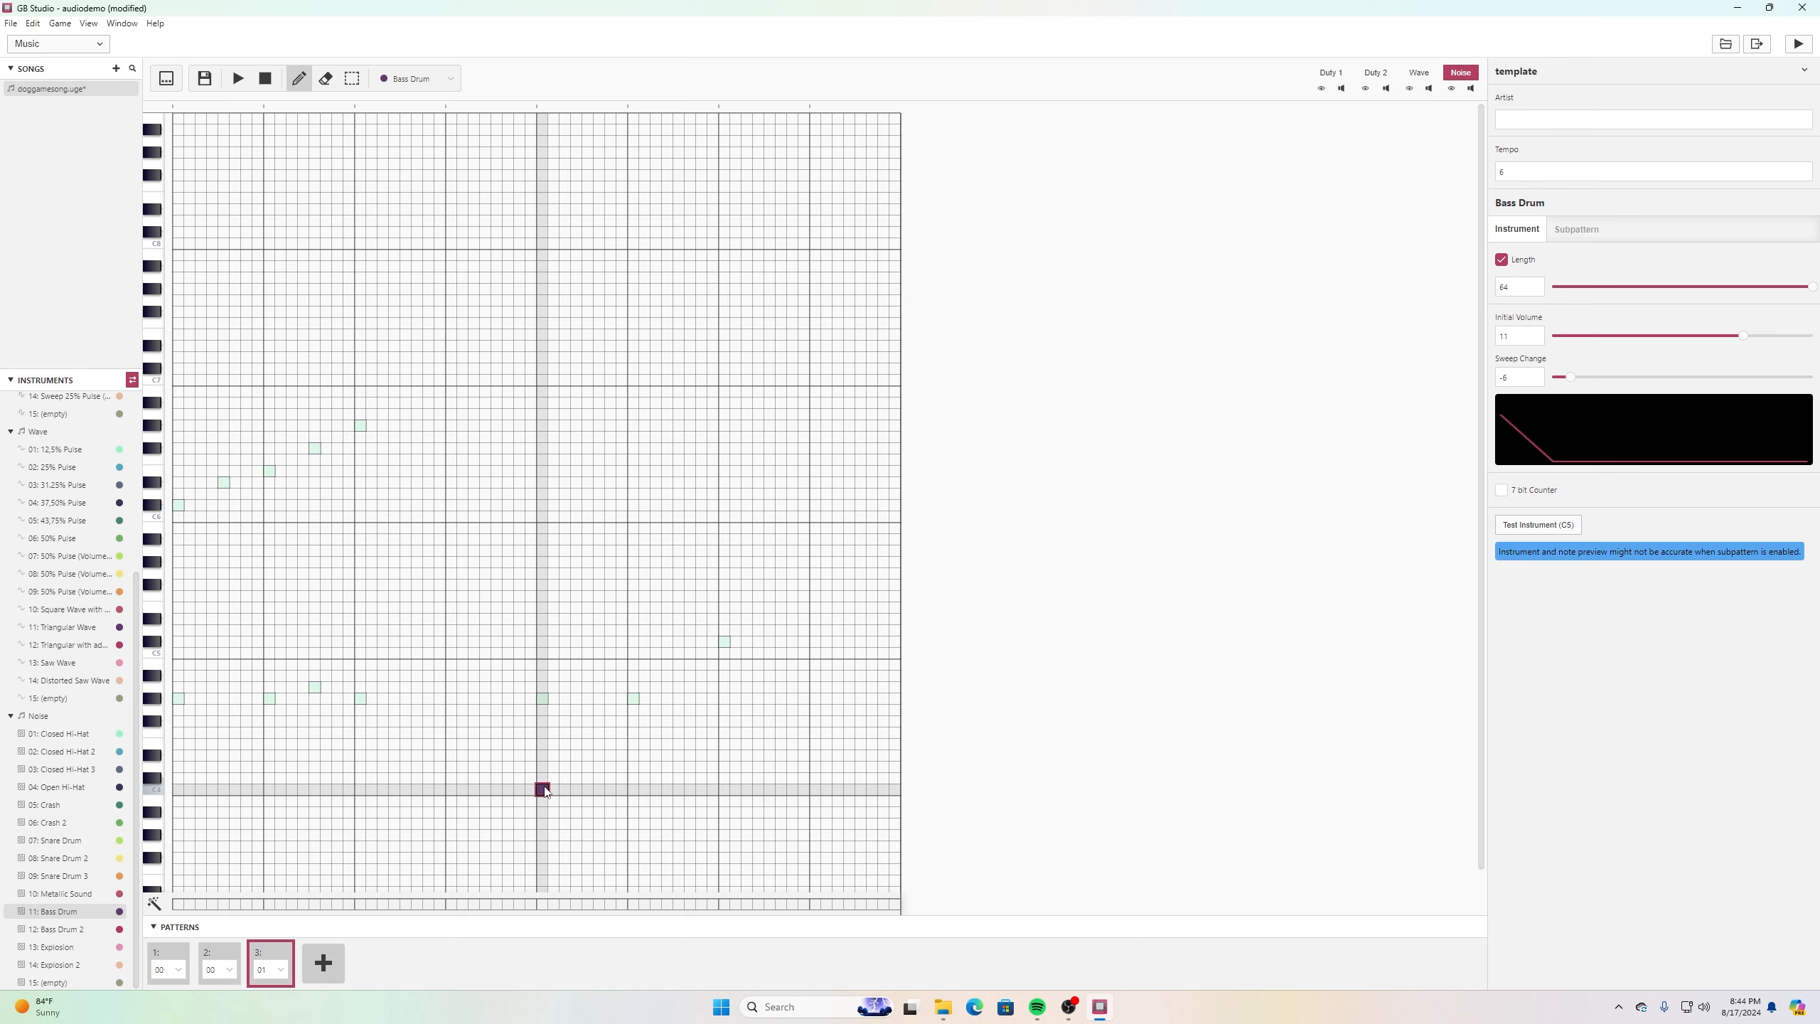
left_click(633, 789)
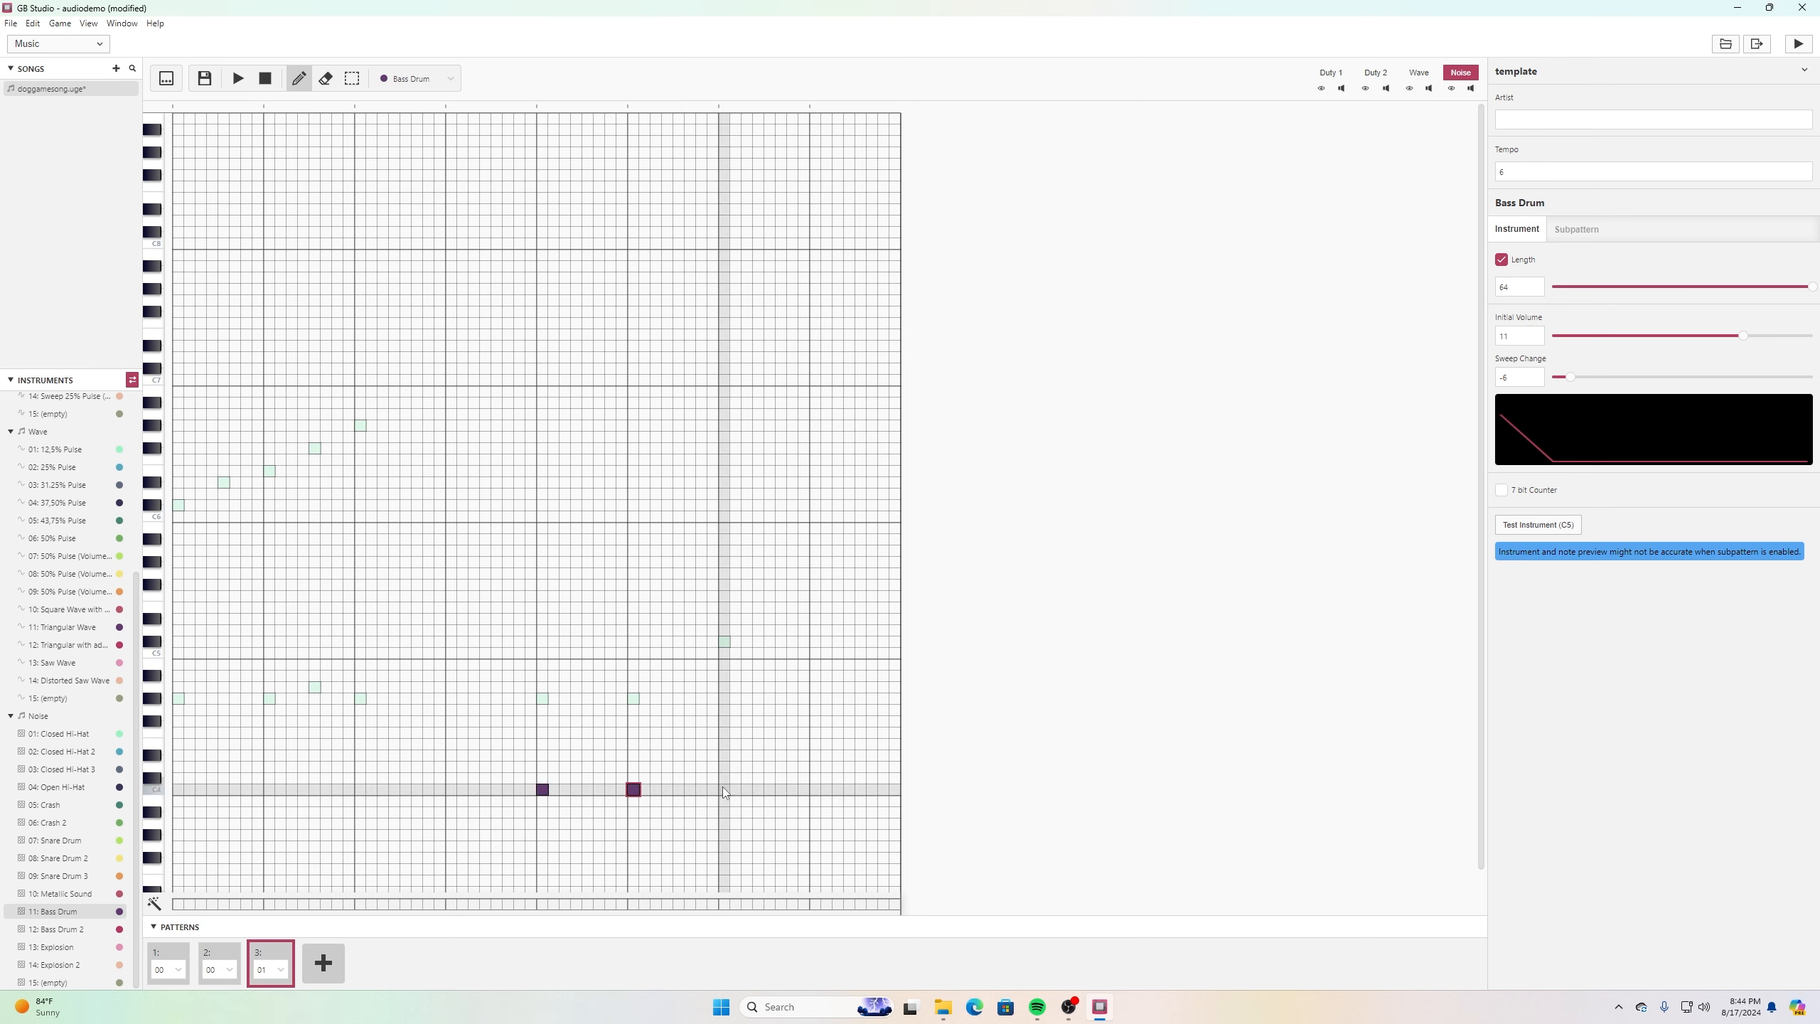
left_click(723, 789)
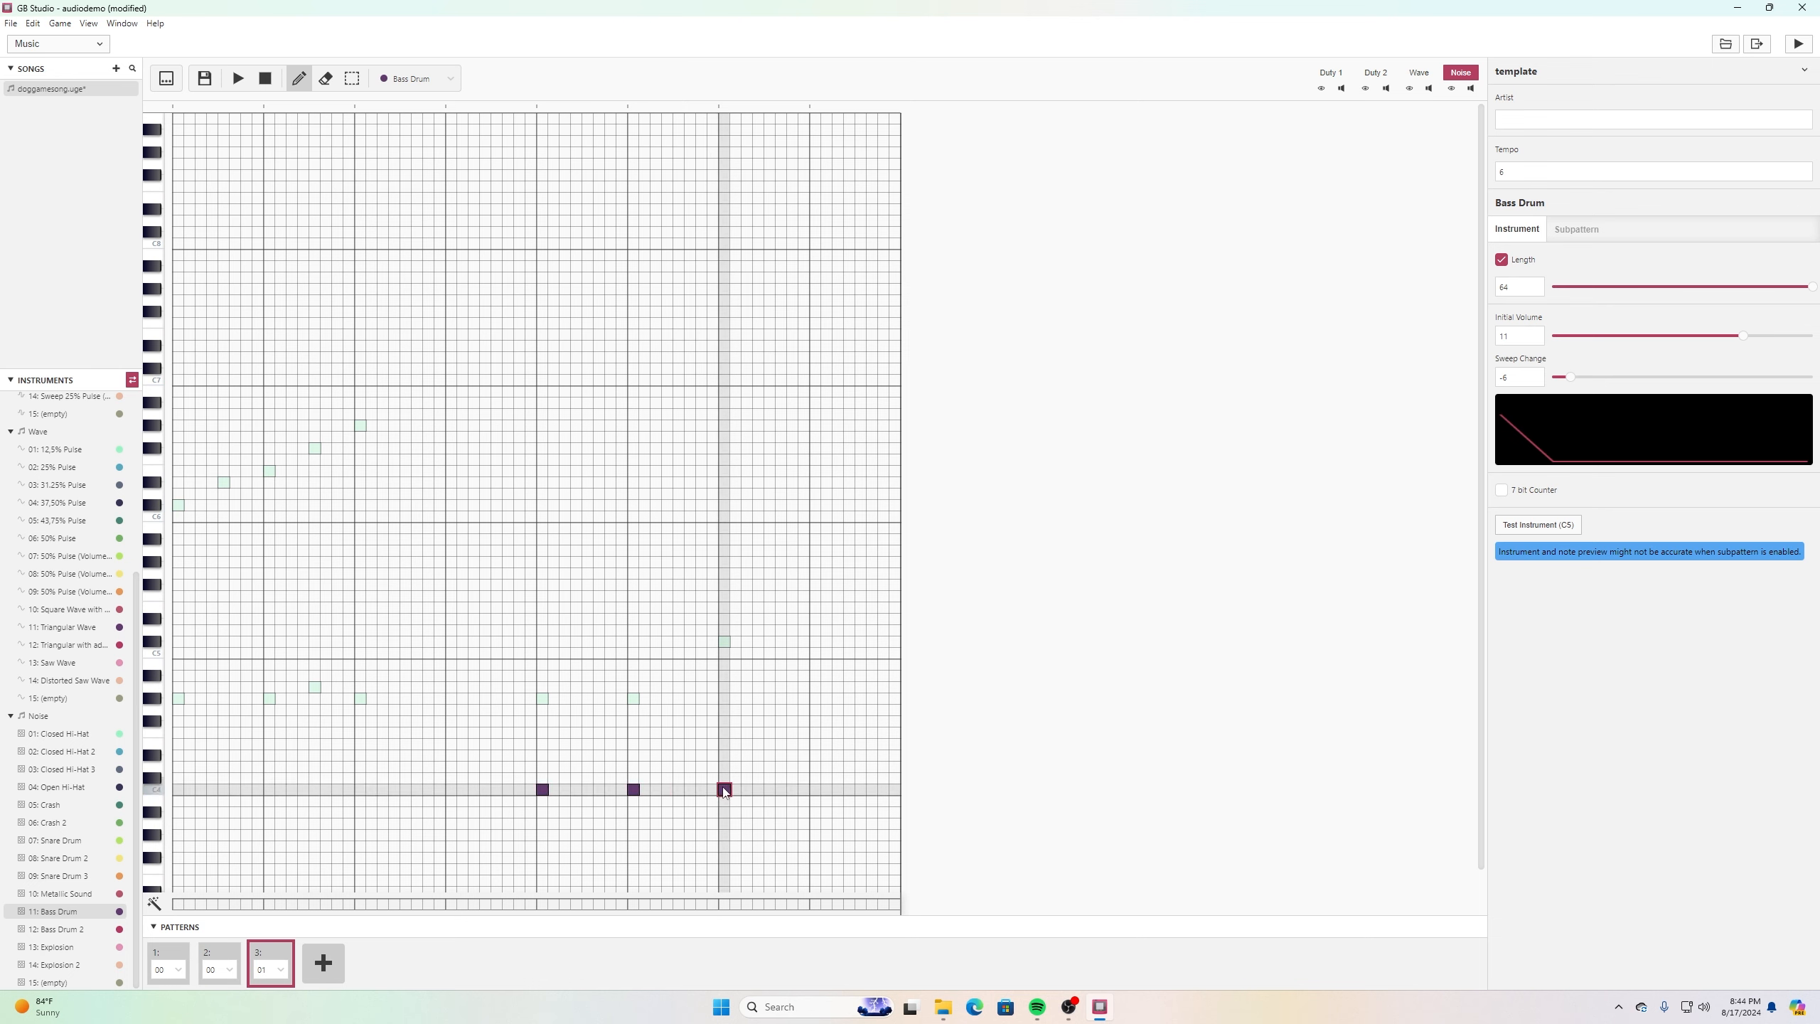
left_click(242, 79)
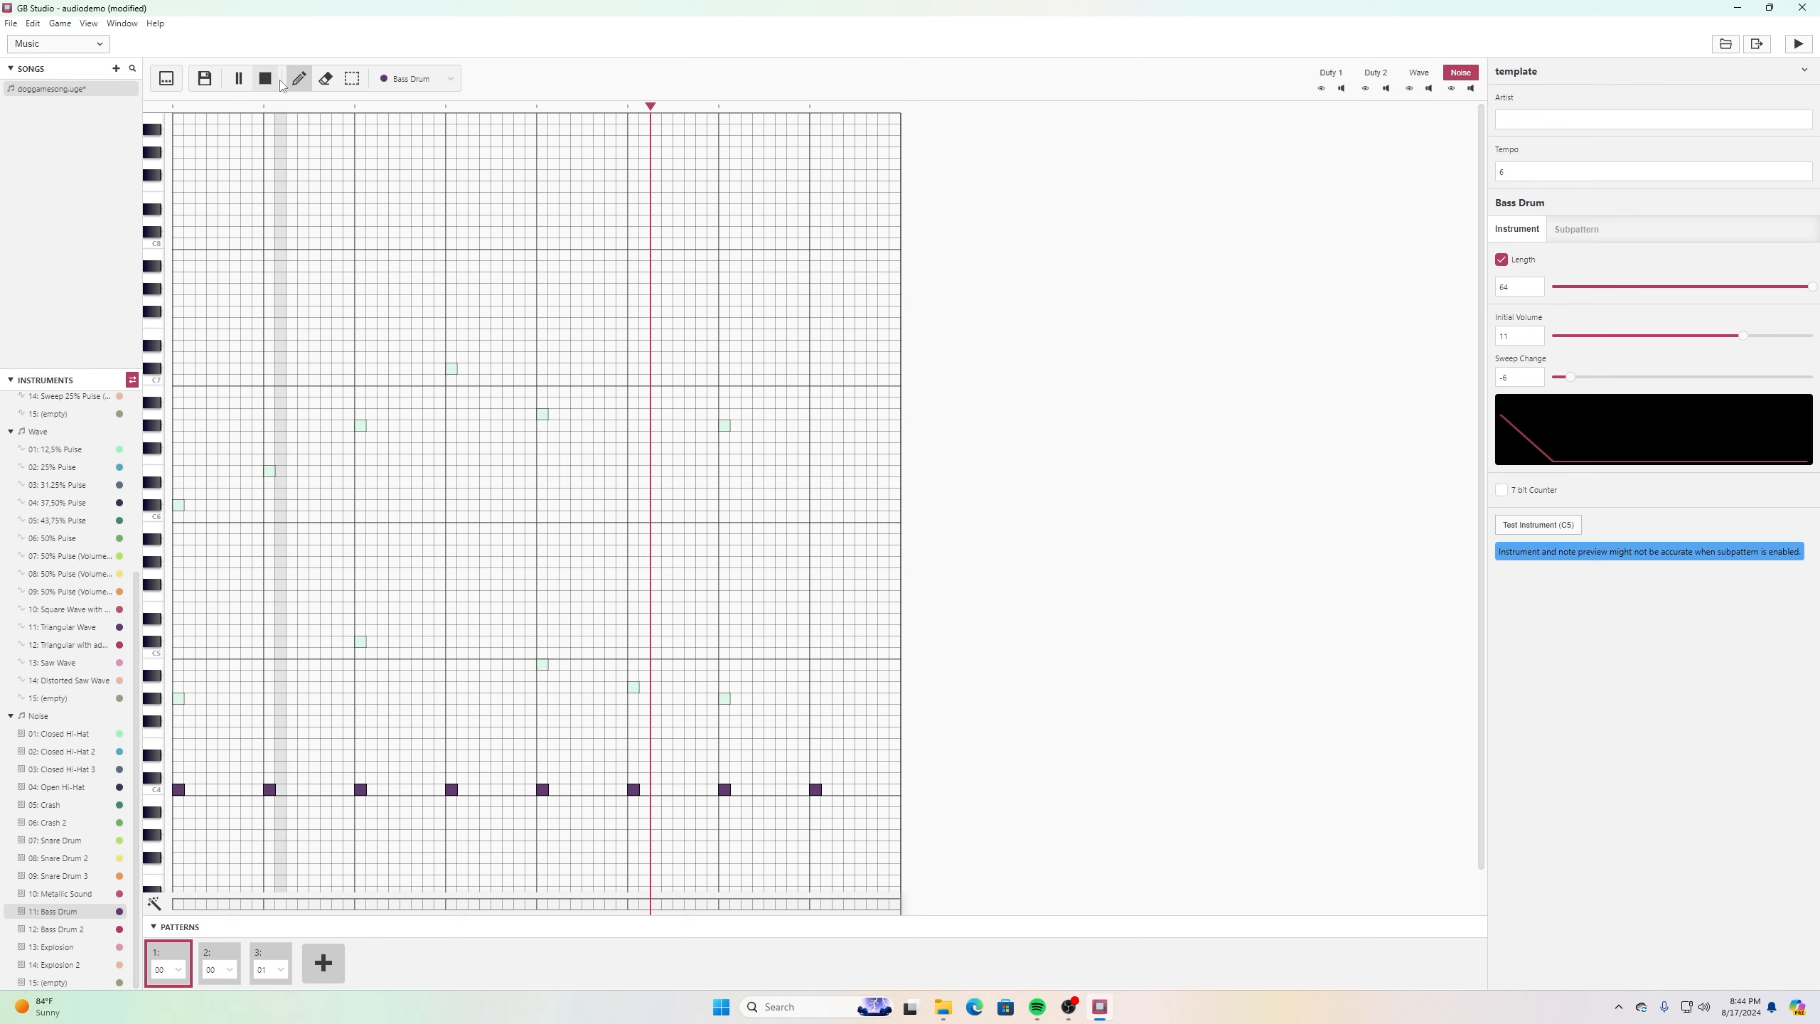
left_click(265, 83)
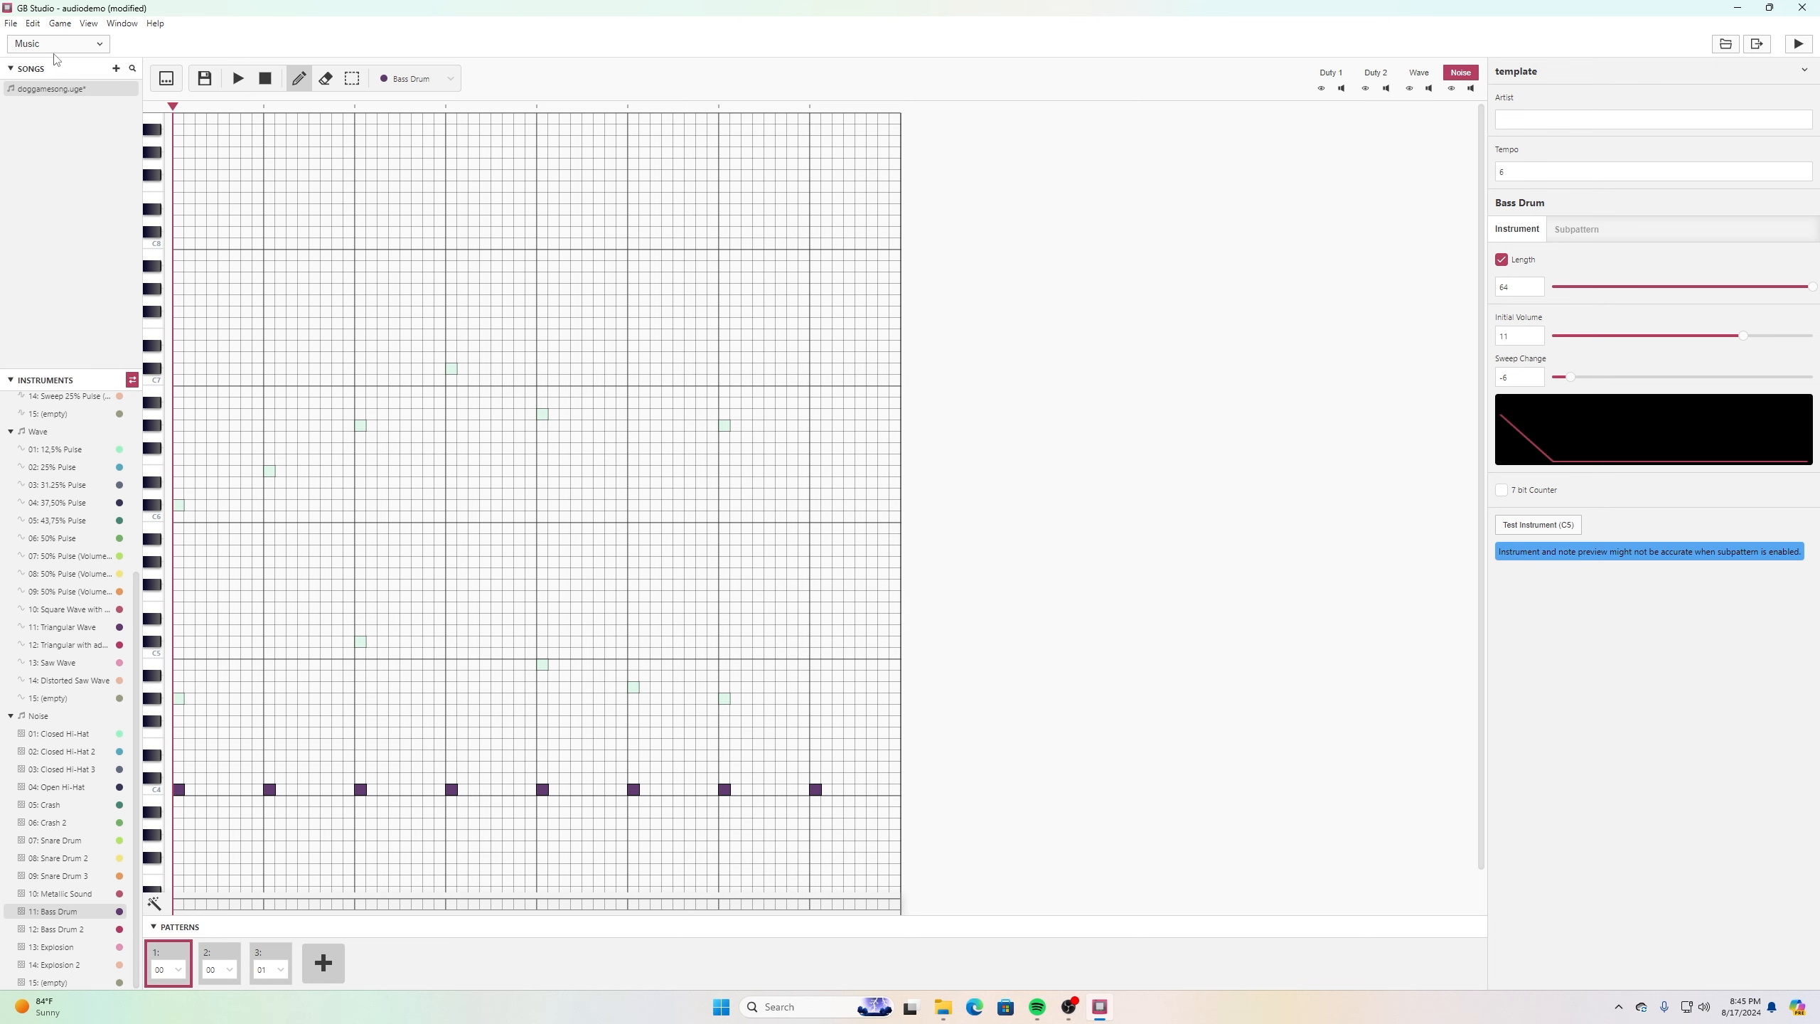
Save the project and select Scene 1 in the Game World view.
left_click(12, 24)
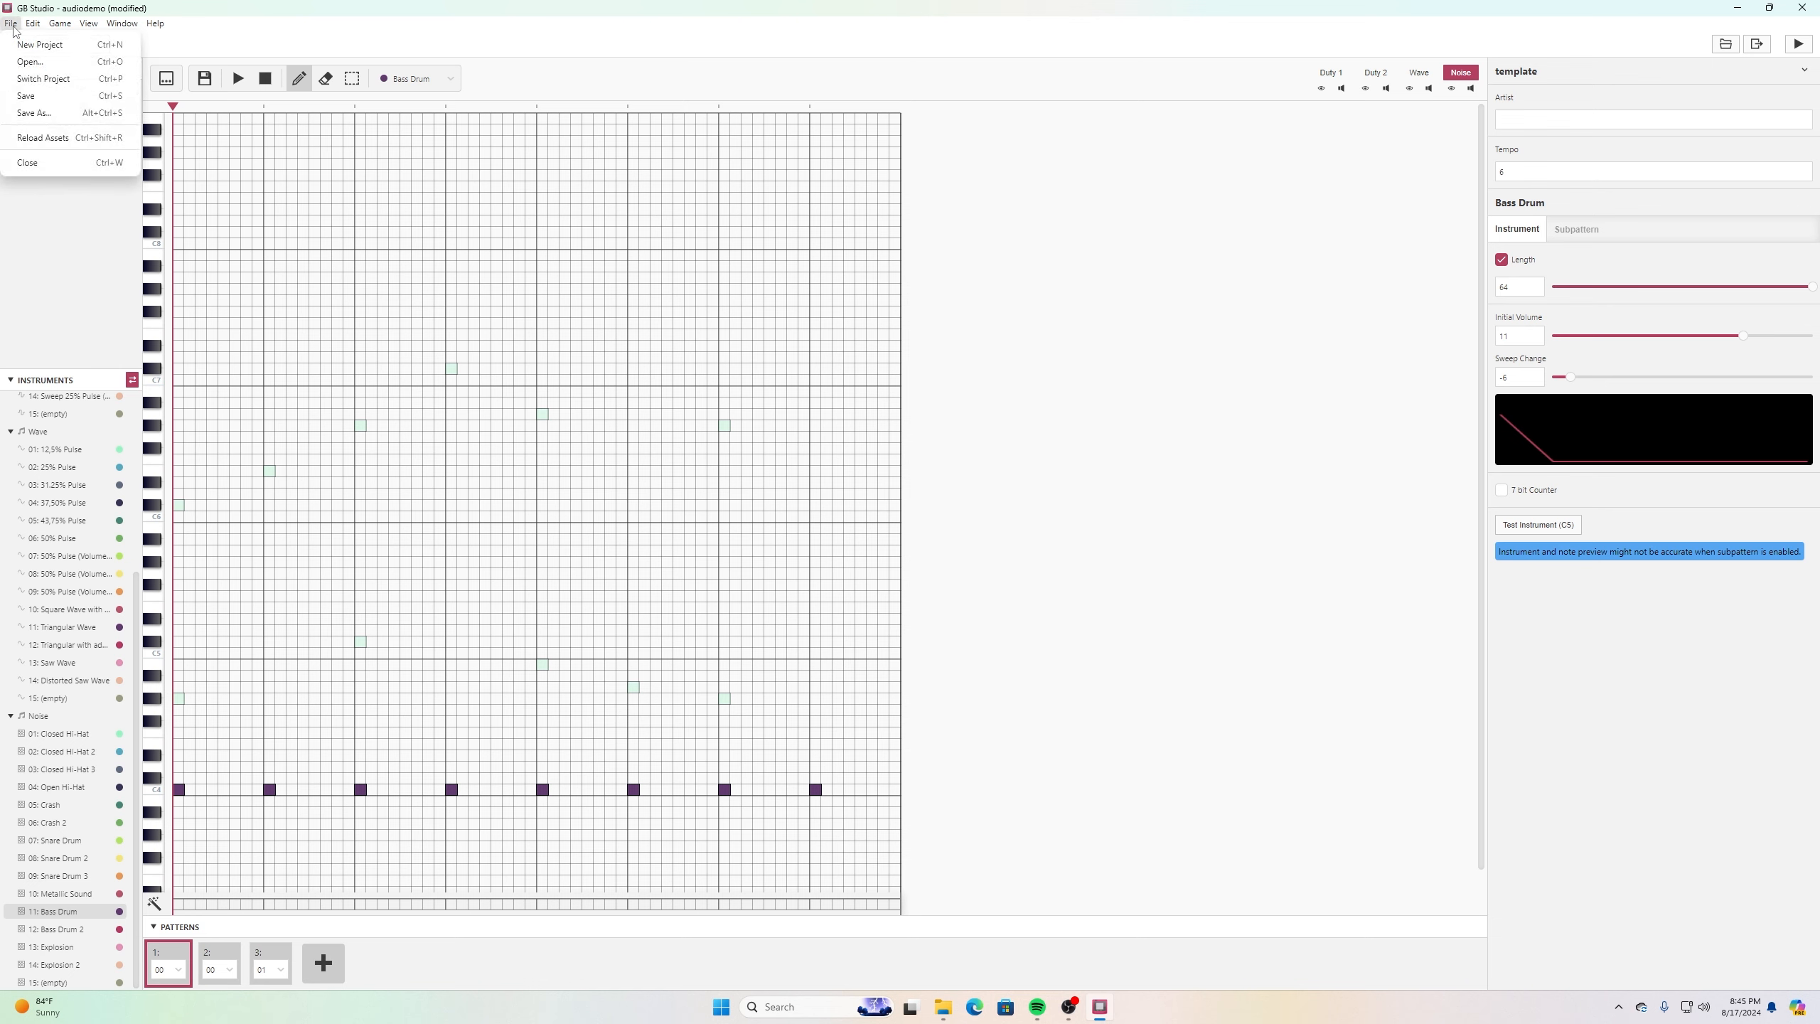
left_click(31, 97)
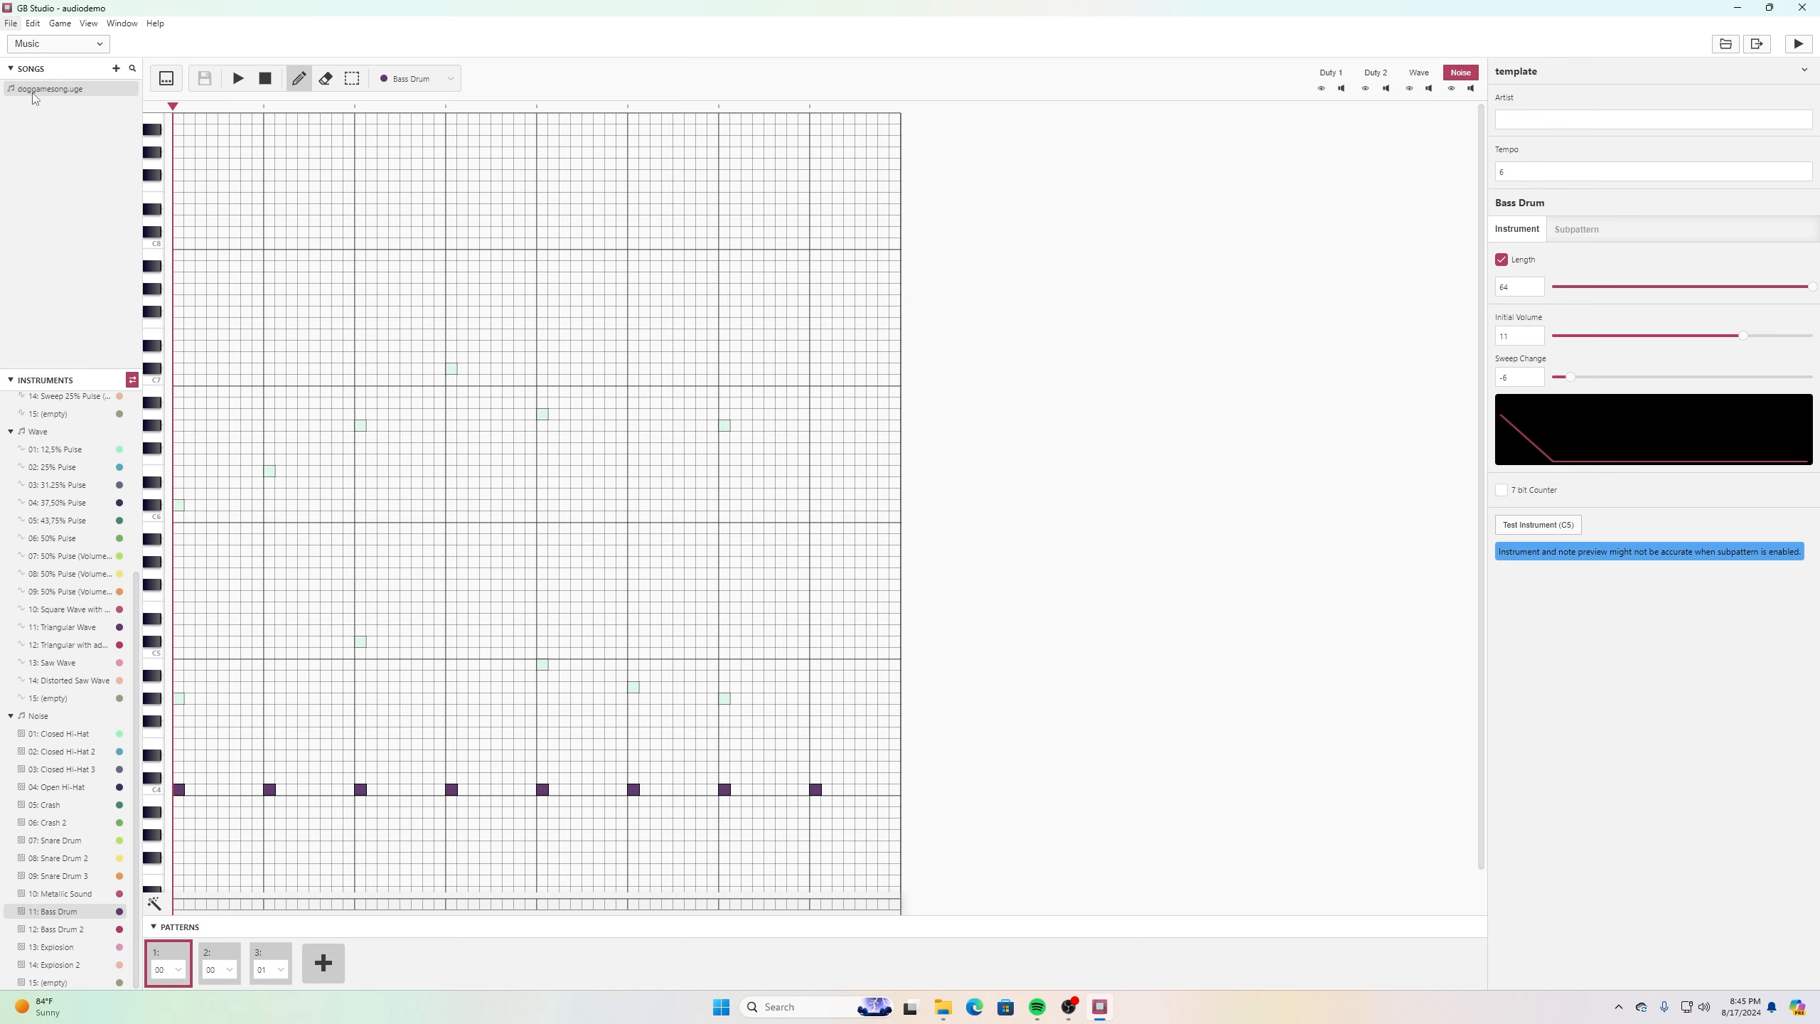
left_click(81, 48)
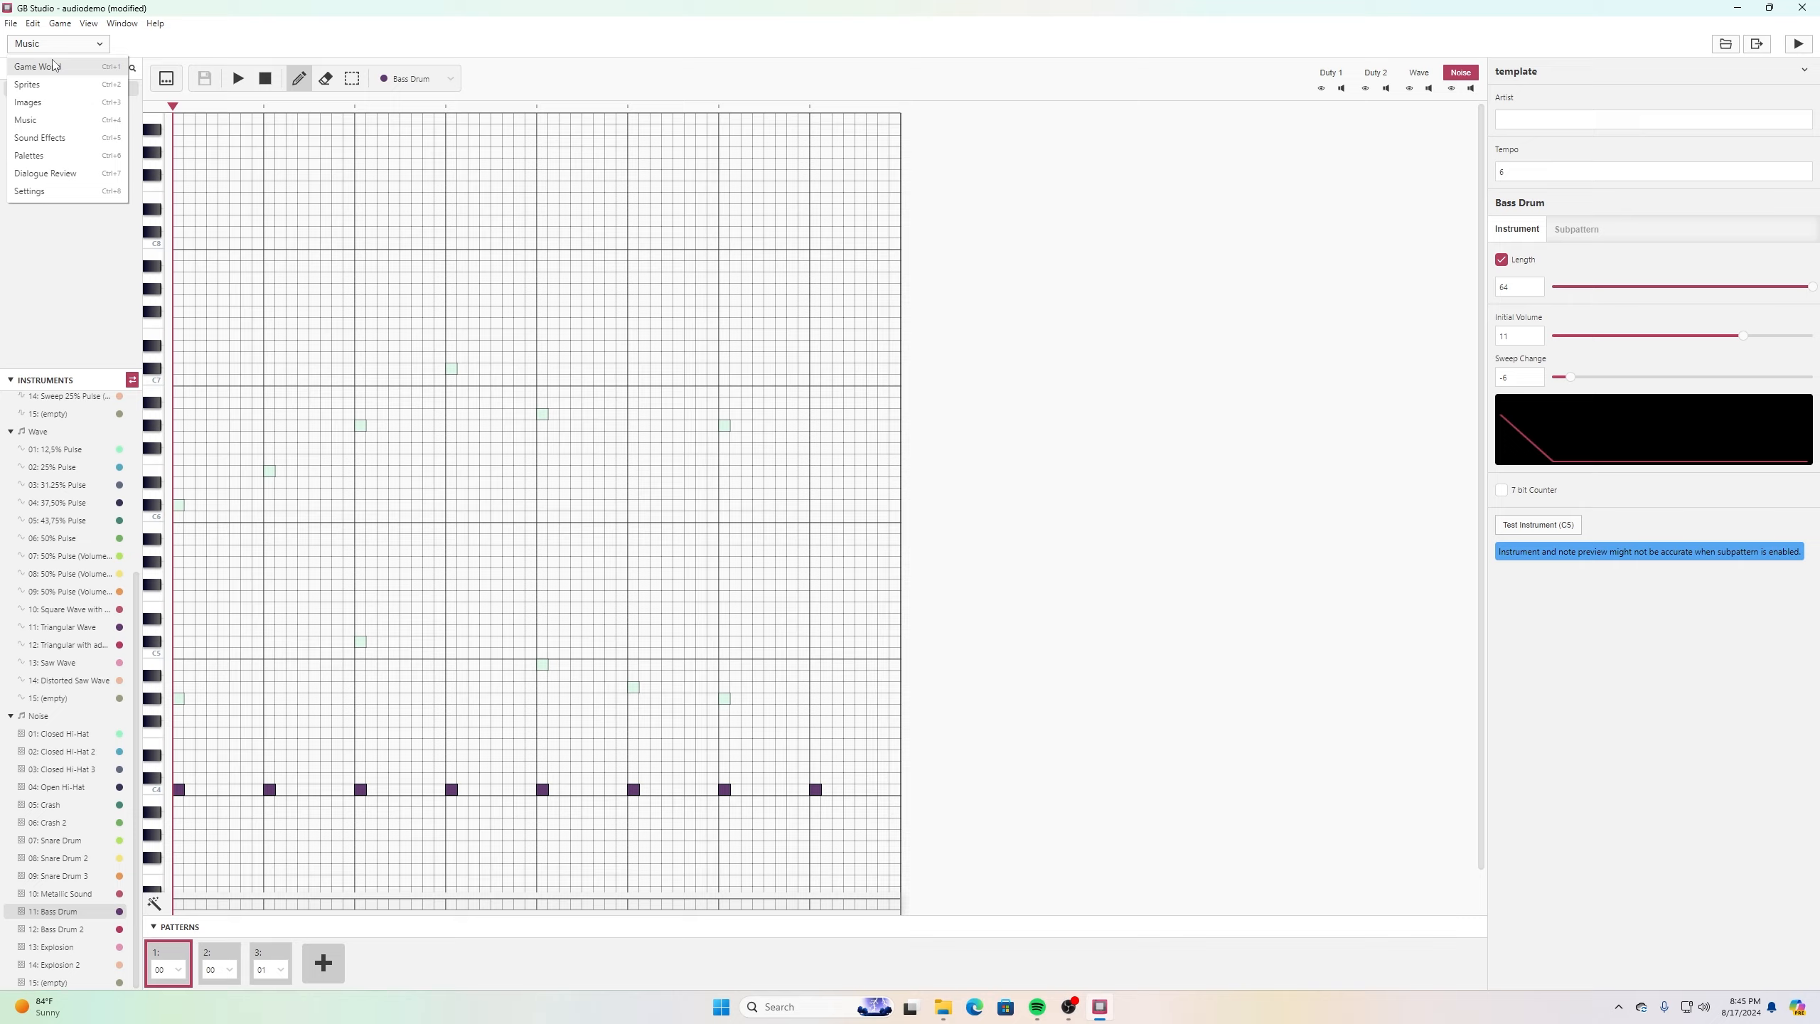
left_click(77, 70)
left_click(709, 350)
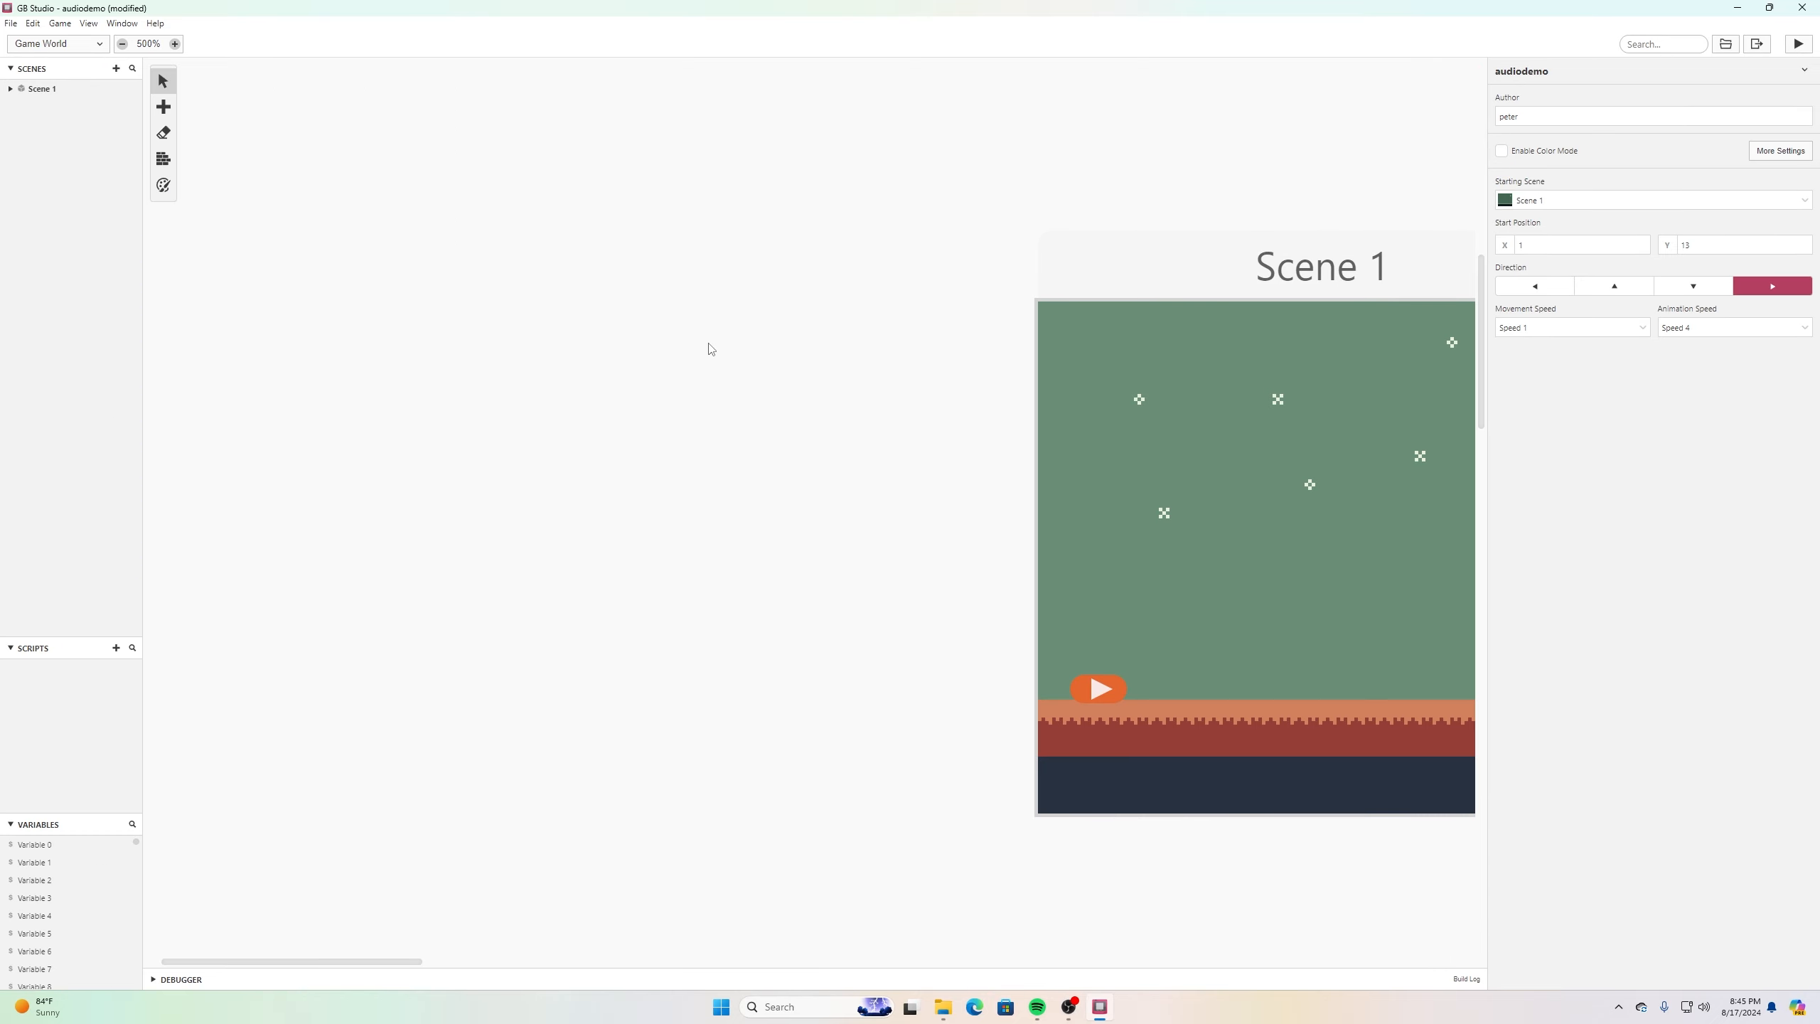
left_click(870, 293)
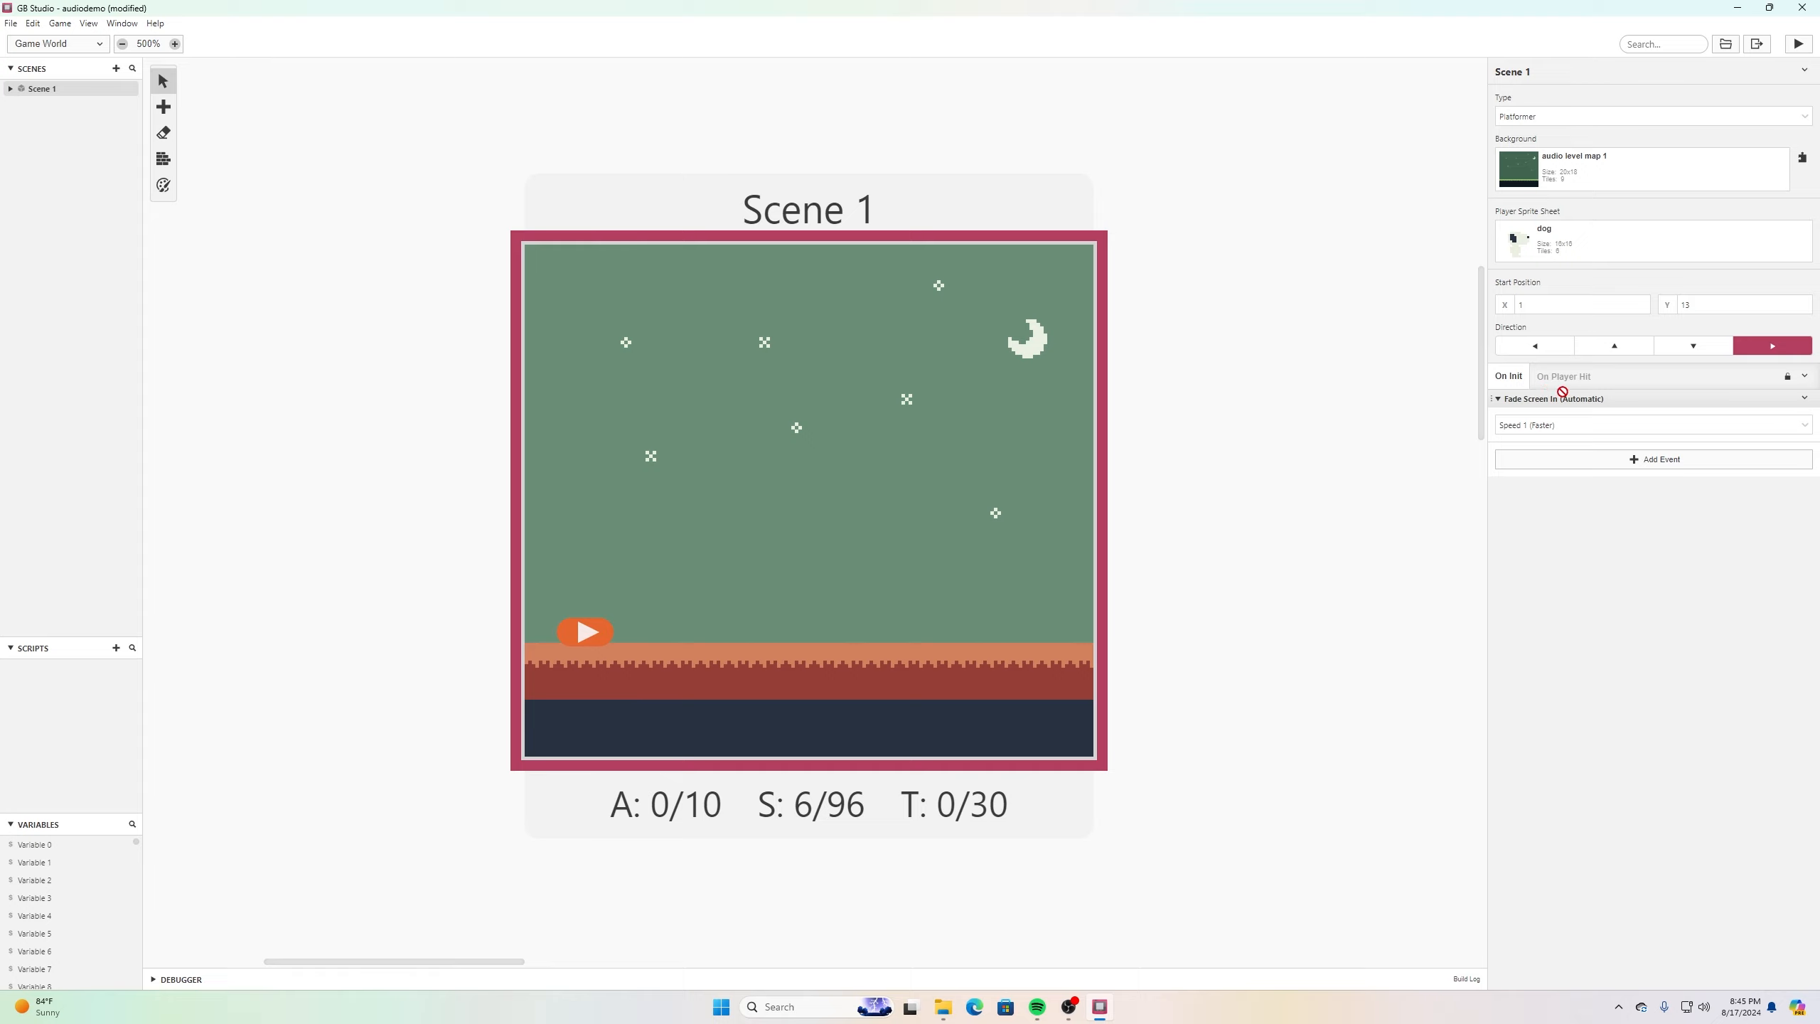
Add a Play Music Track event with the song doggamesong to Scene 1's On Init script, and save the project.
left_click(1571, 458)
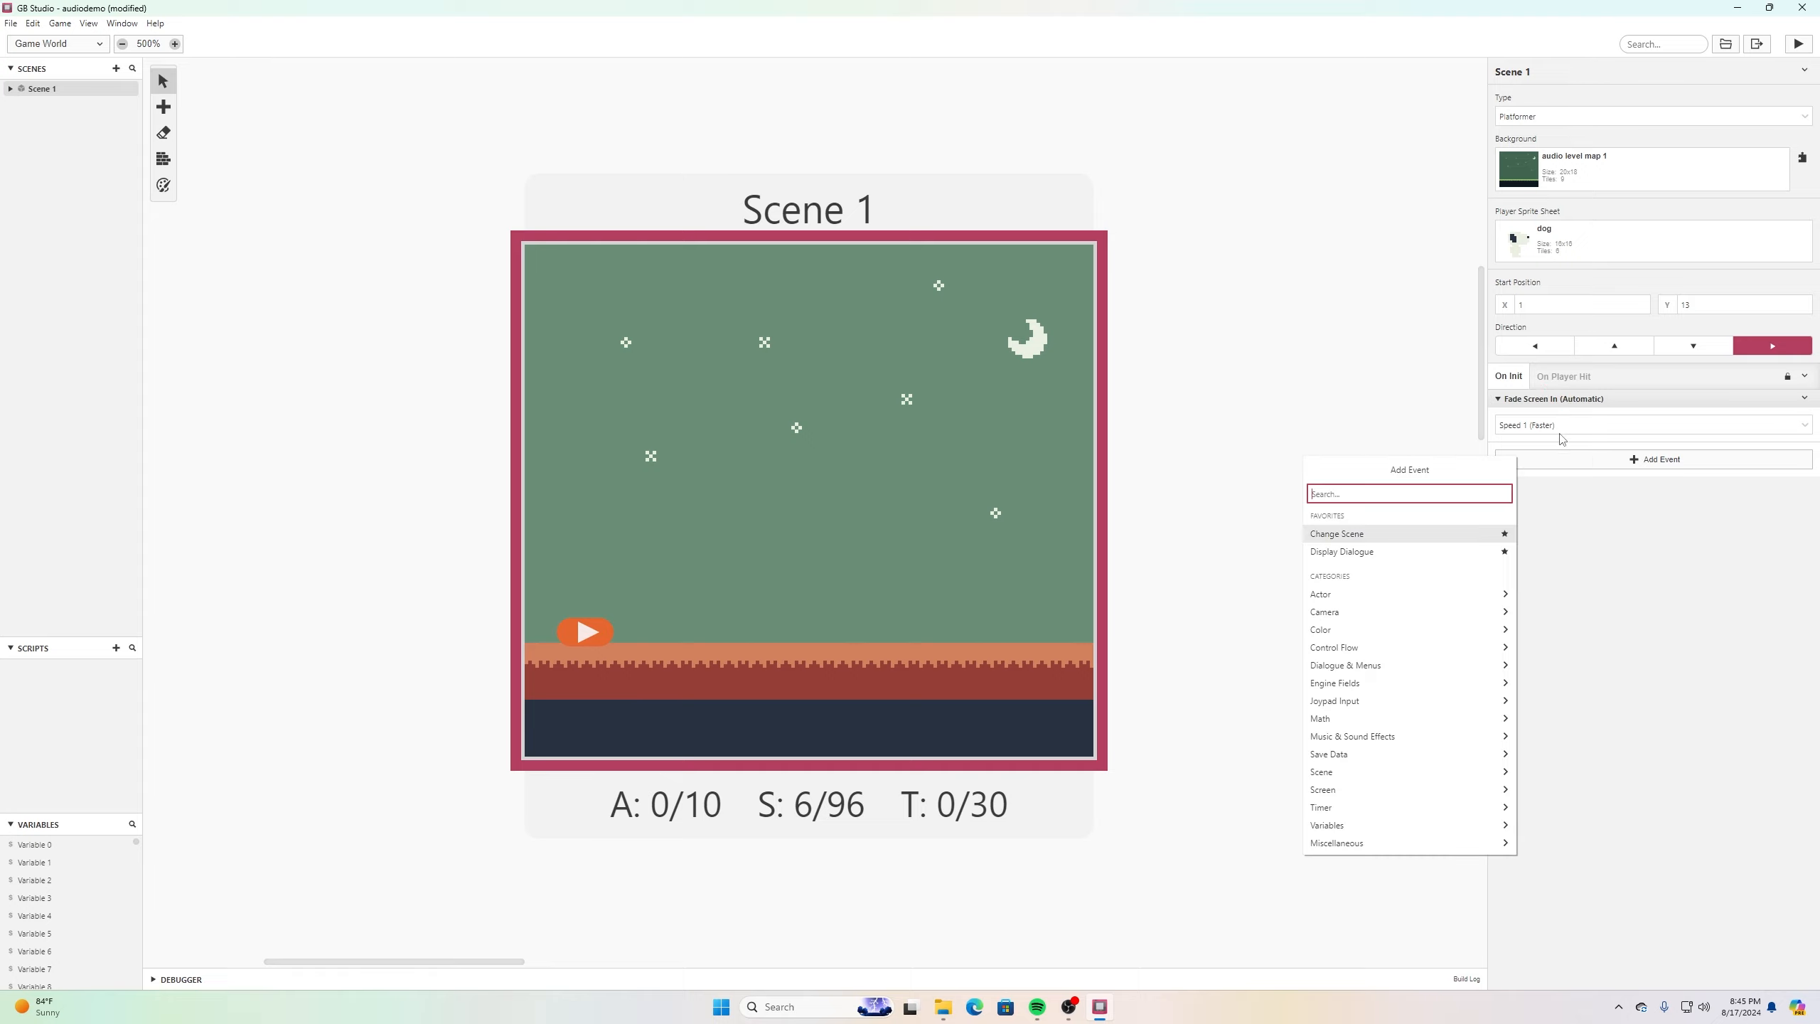
type("music")
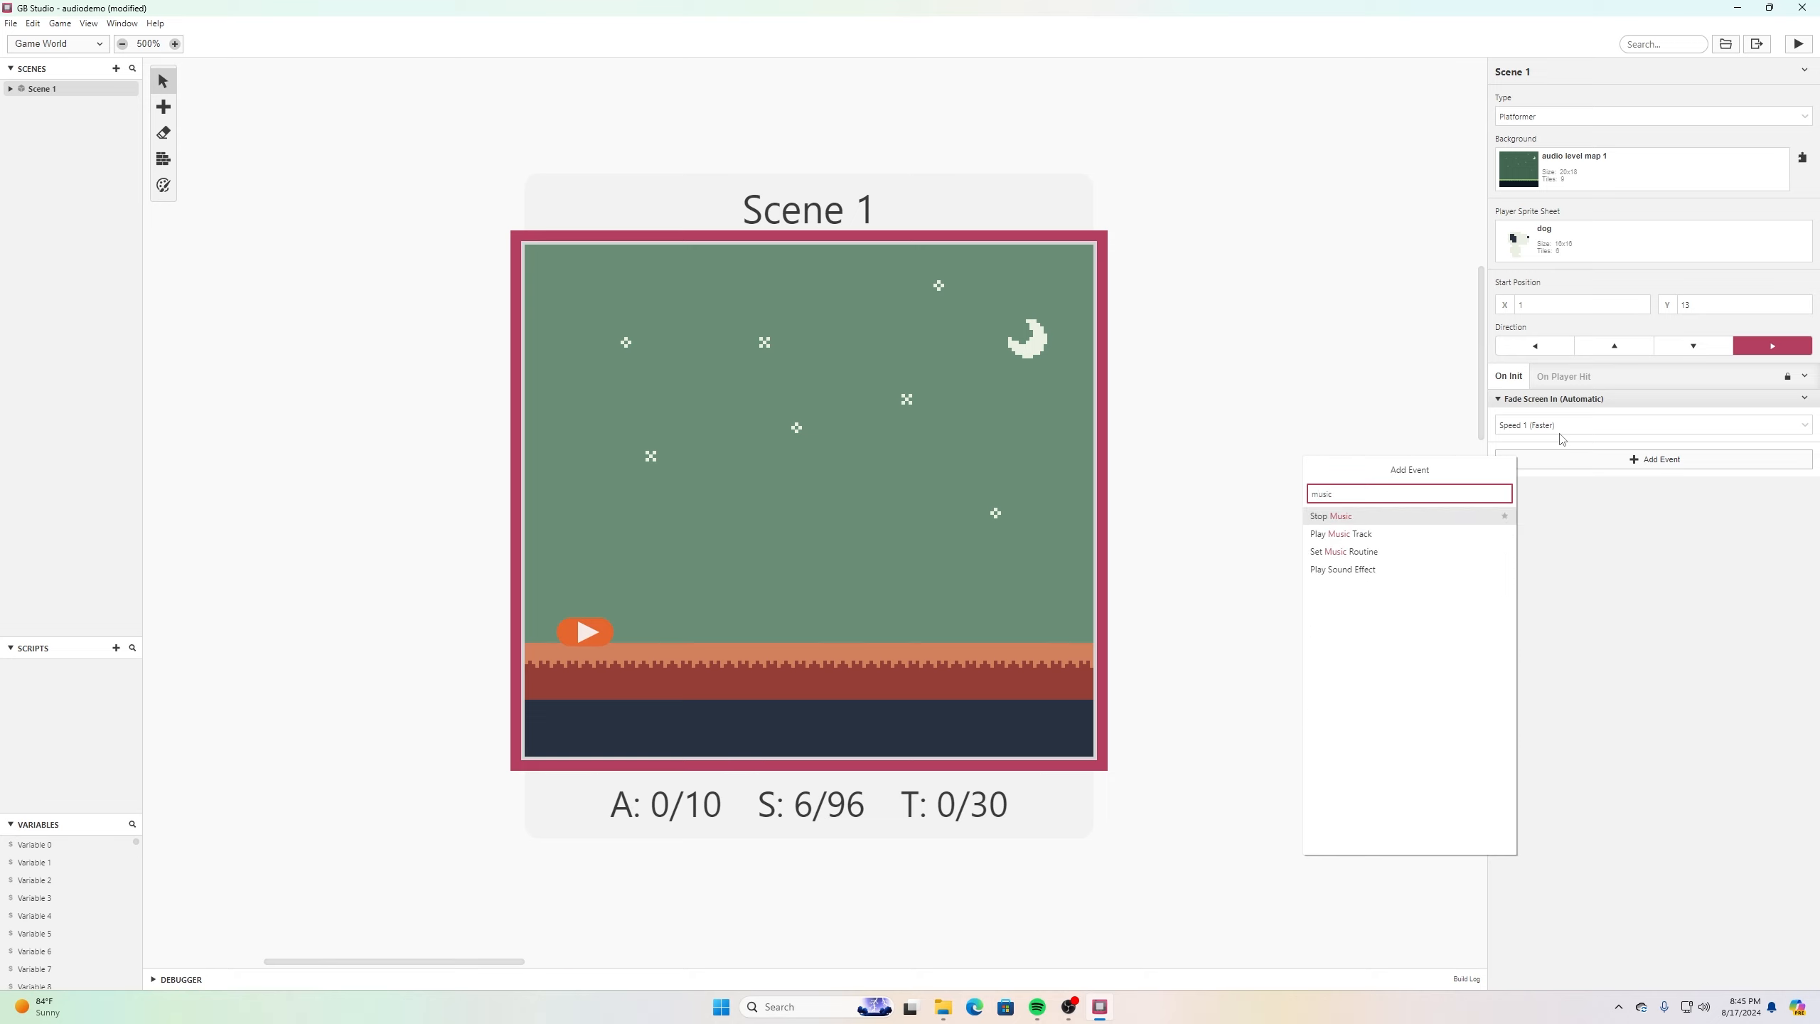
left_click(1383, 541)
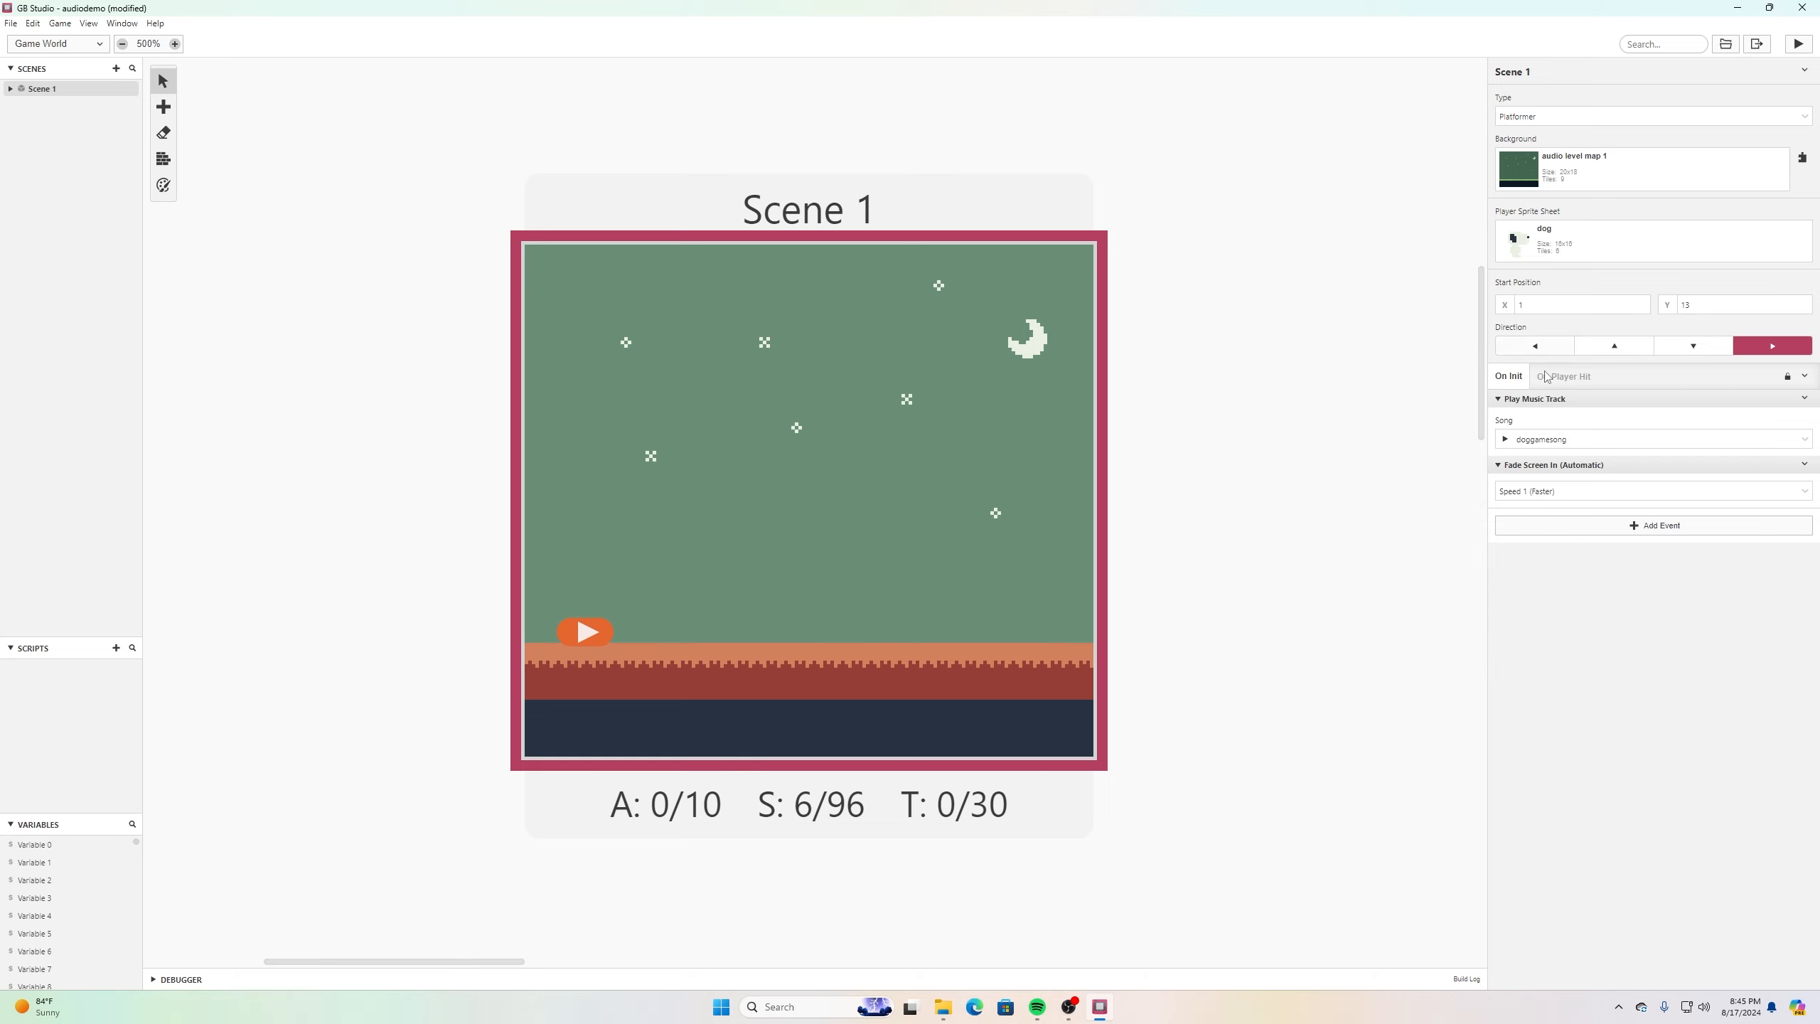
left_click(1806, 440)
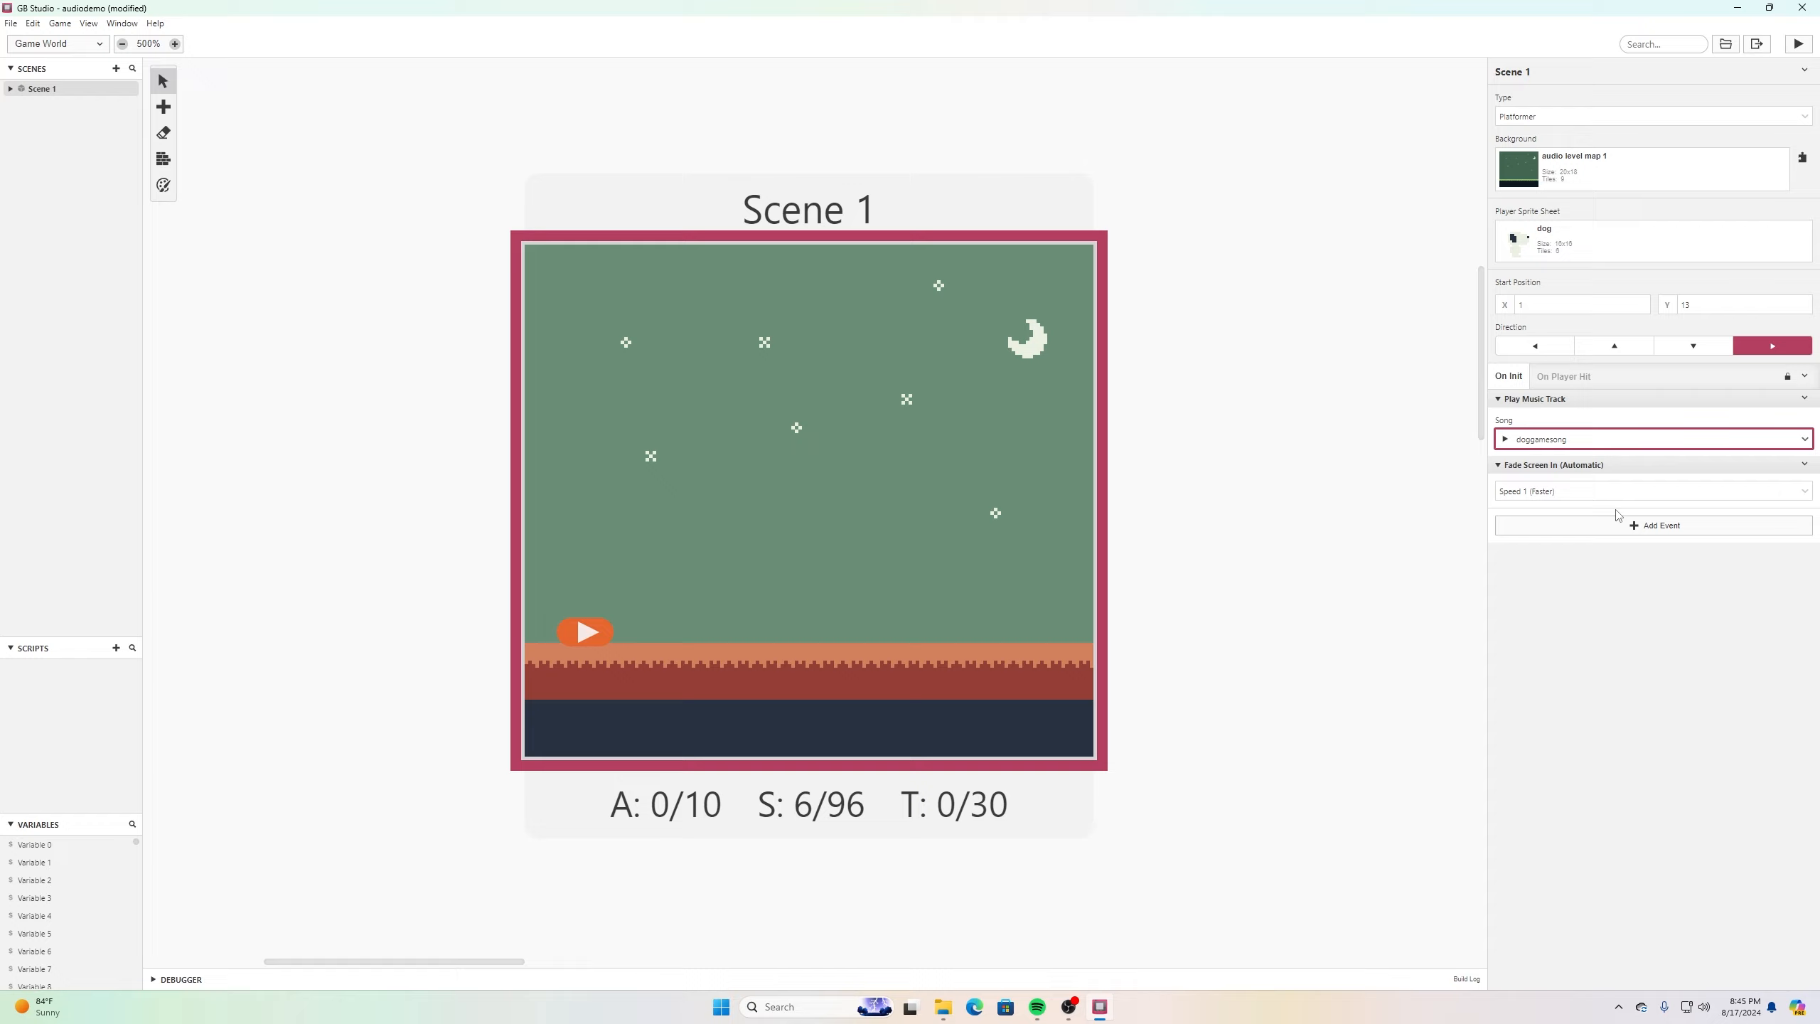
left_click(11, 23)
left_click(28, 96)
Run the game to test the music, walking the dog back and forth and making it jump, and close the game window.
left_click(1806, 45)
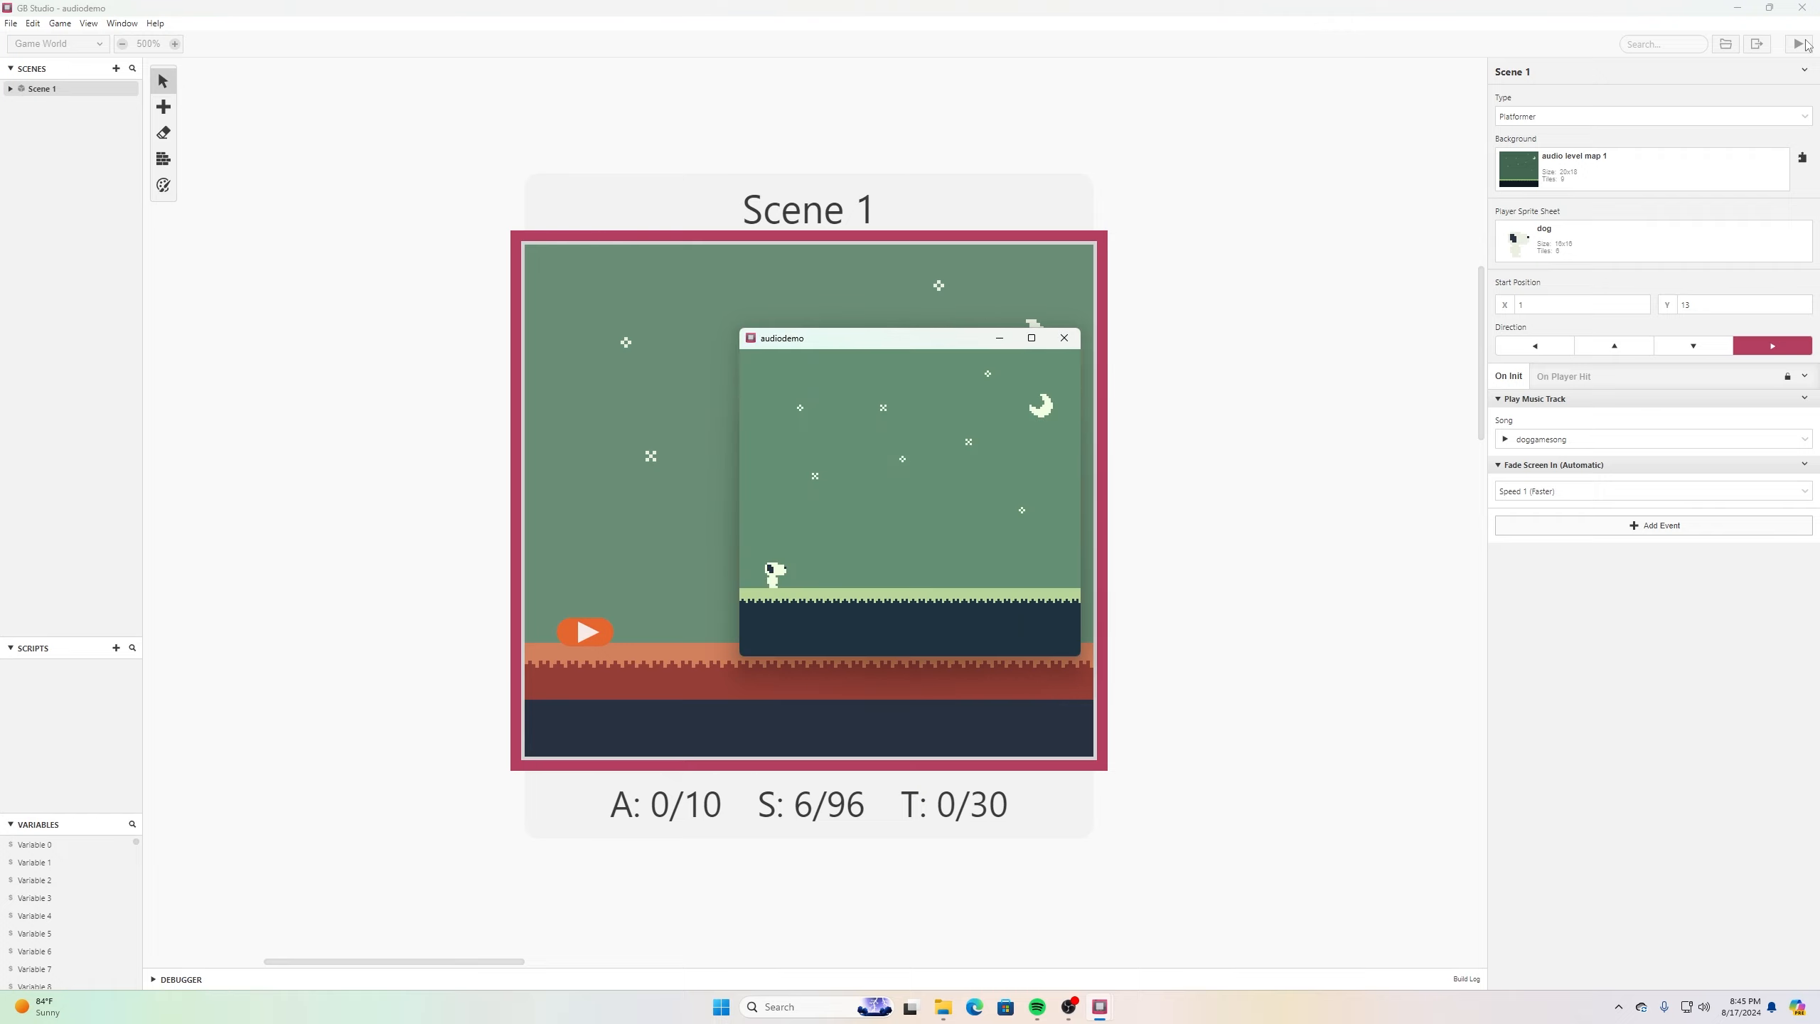
key("Right")
key("Left")
key("z")
key("z")
key("Right")
key("Left")
key("Right")
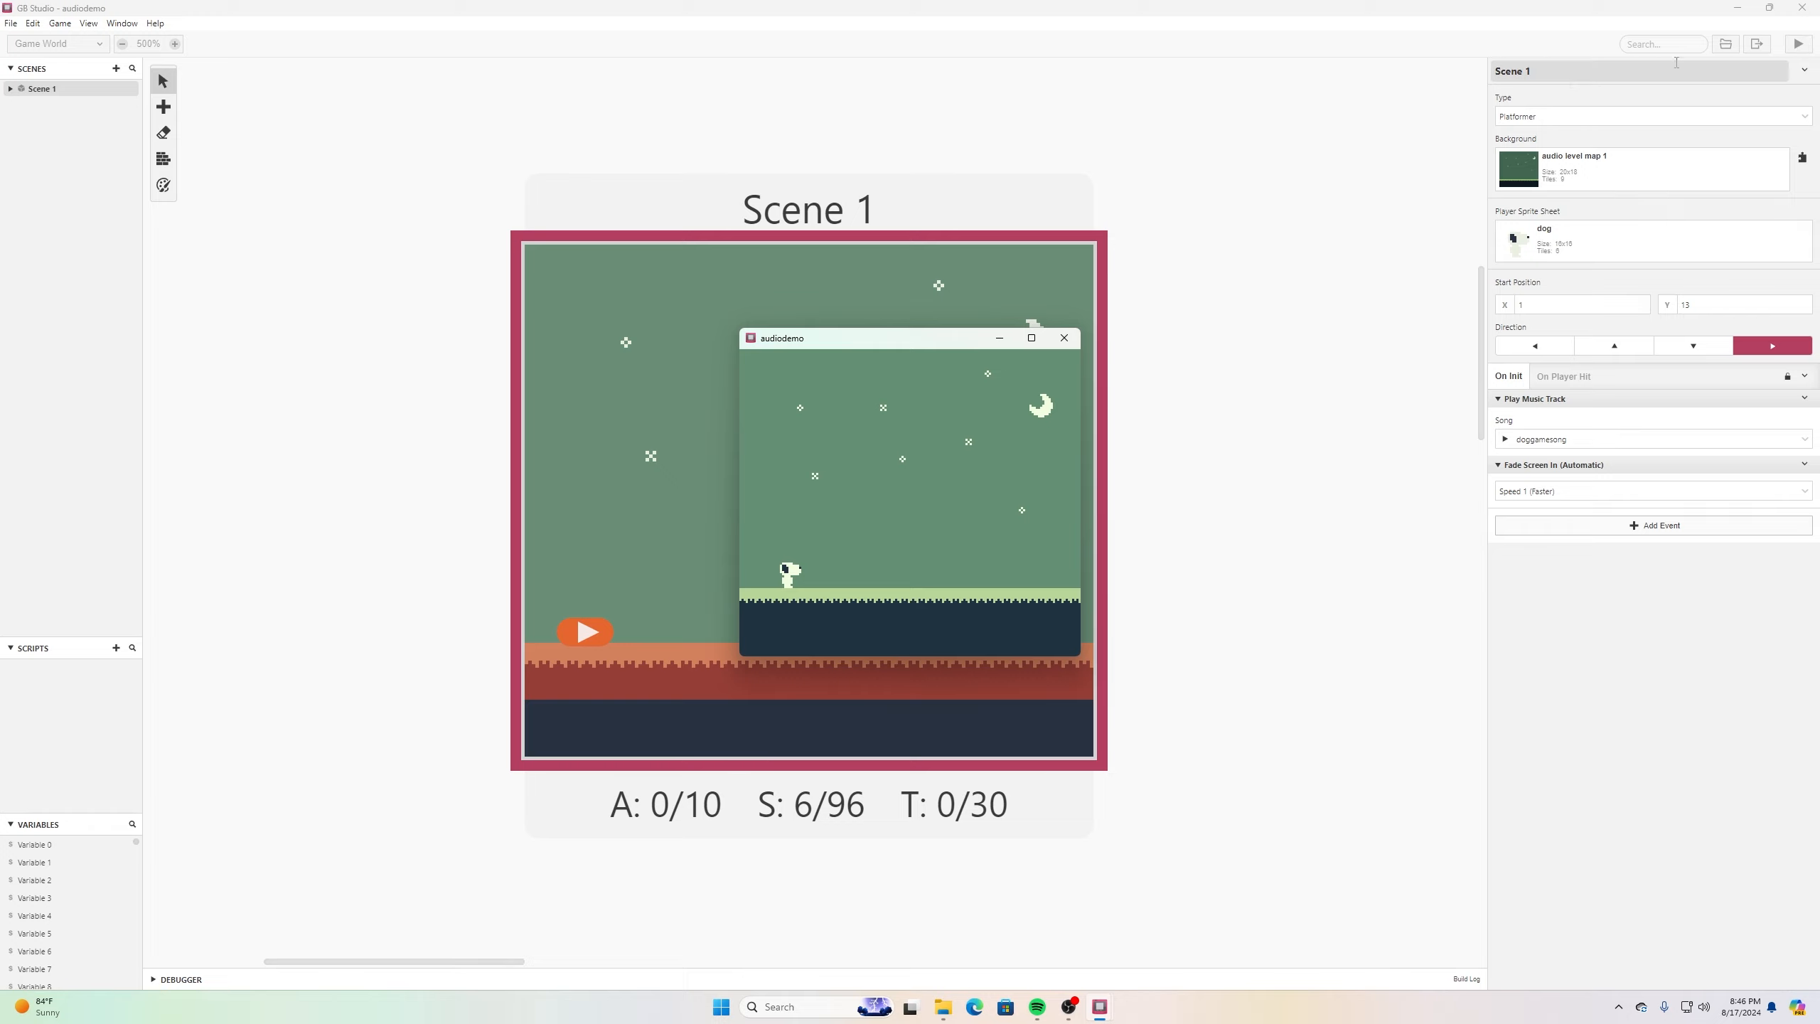
left_click(1064, 338)
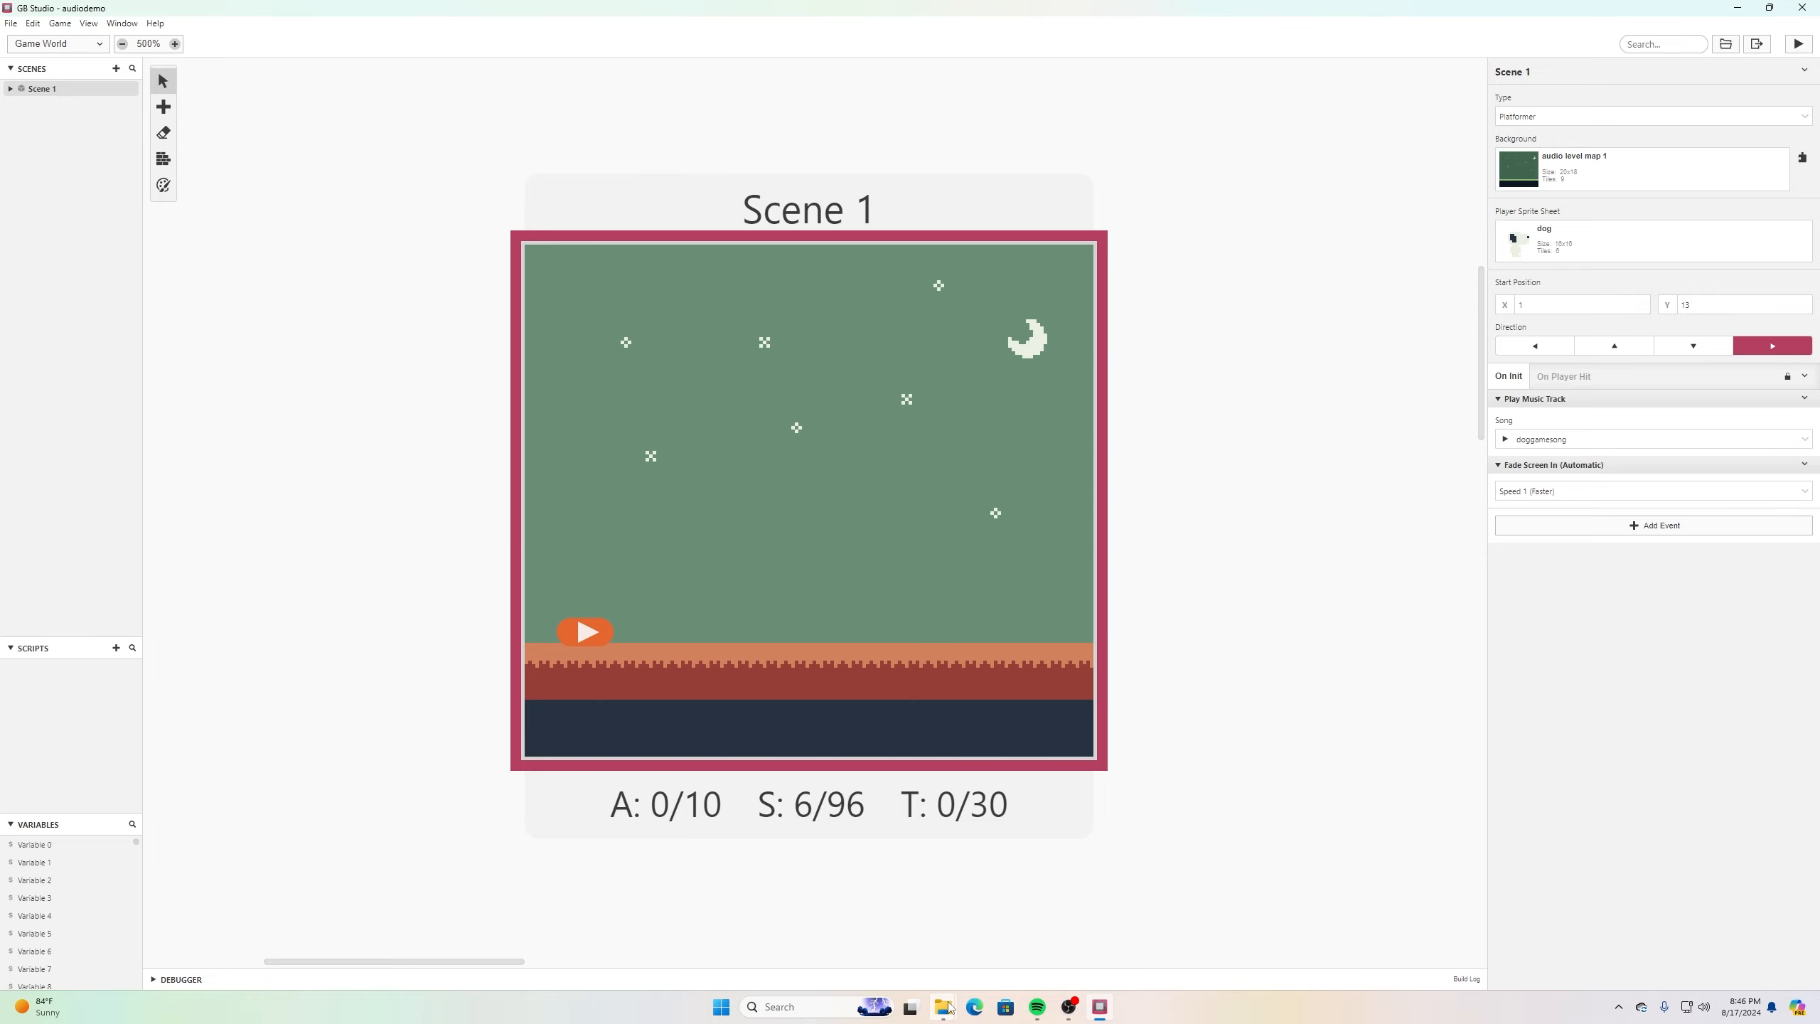
Switch to File Explorer's gb audio demo folder and open the audiodemo project's assets music folder.
mouse_move(949, 1008)
left_click(995, 964)
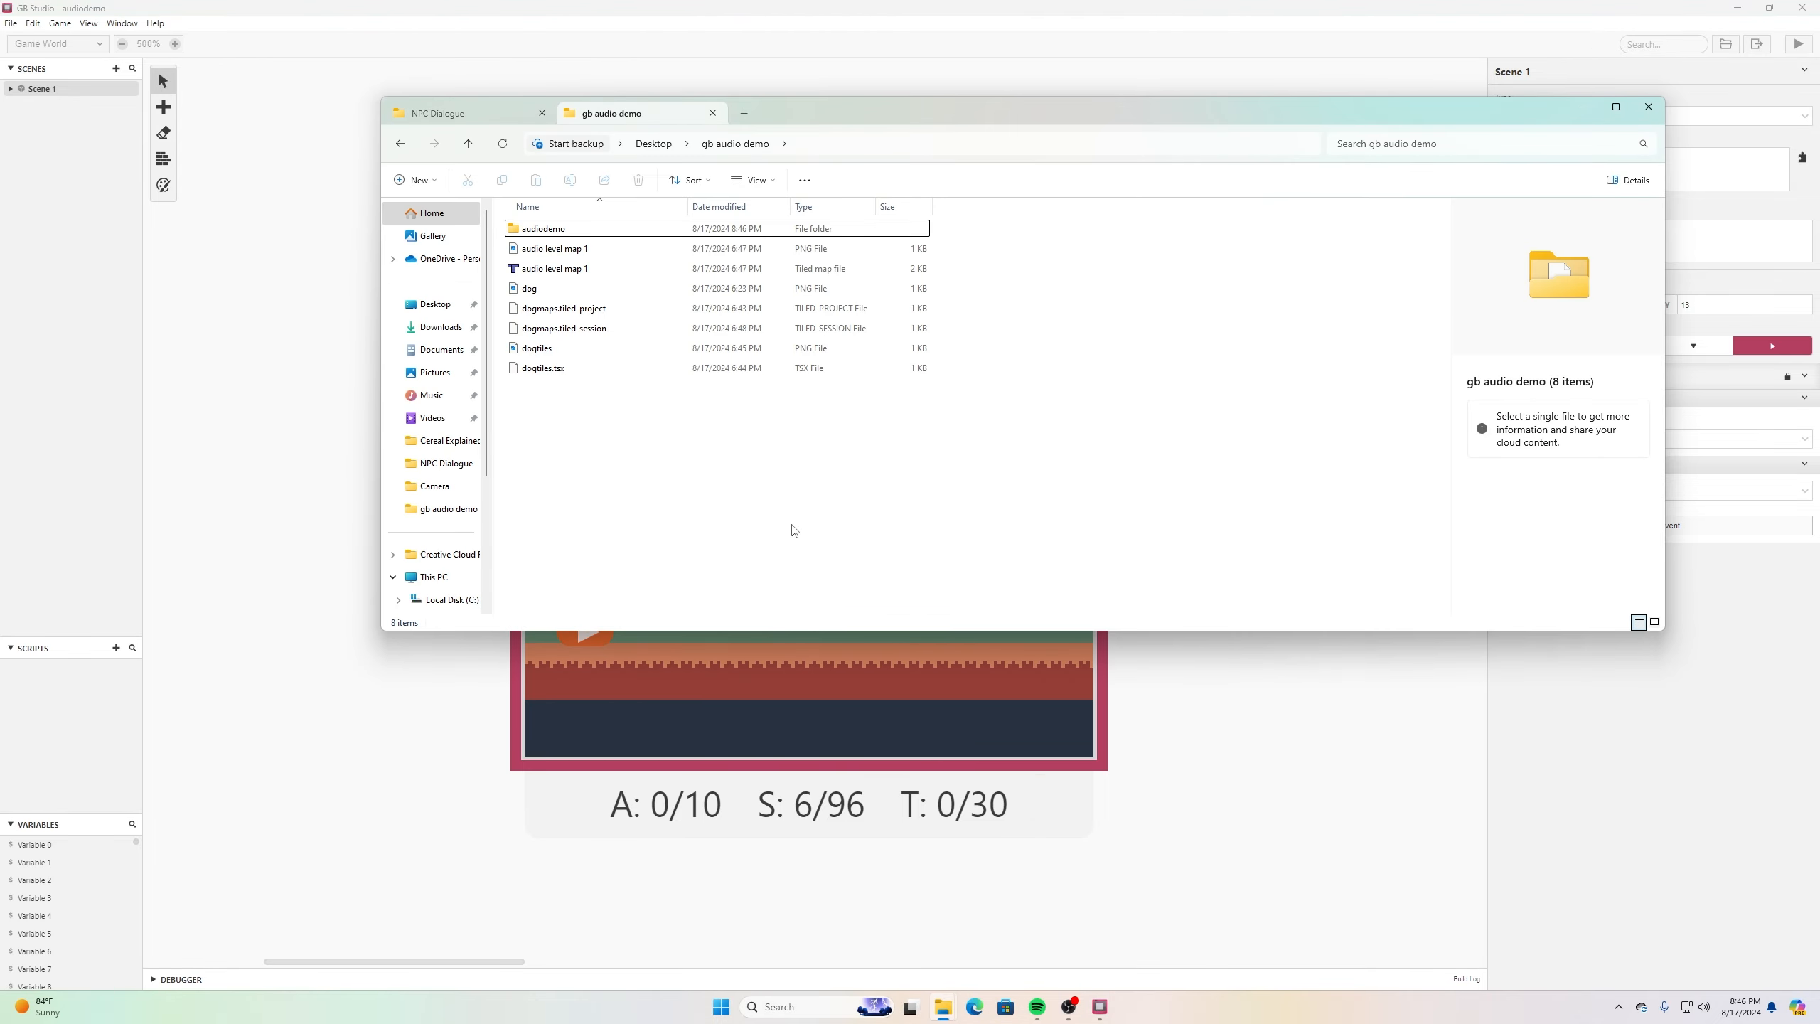
double_click(564, 230)
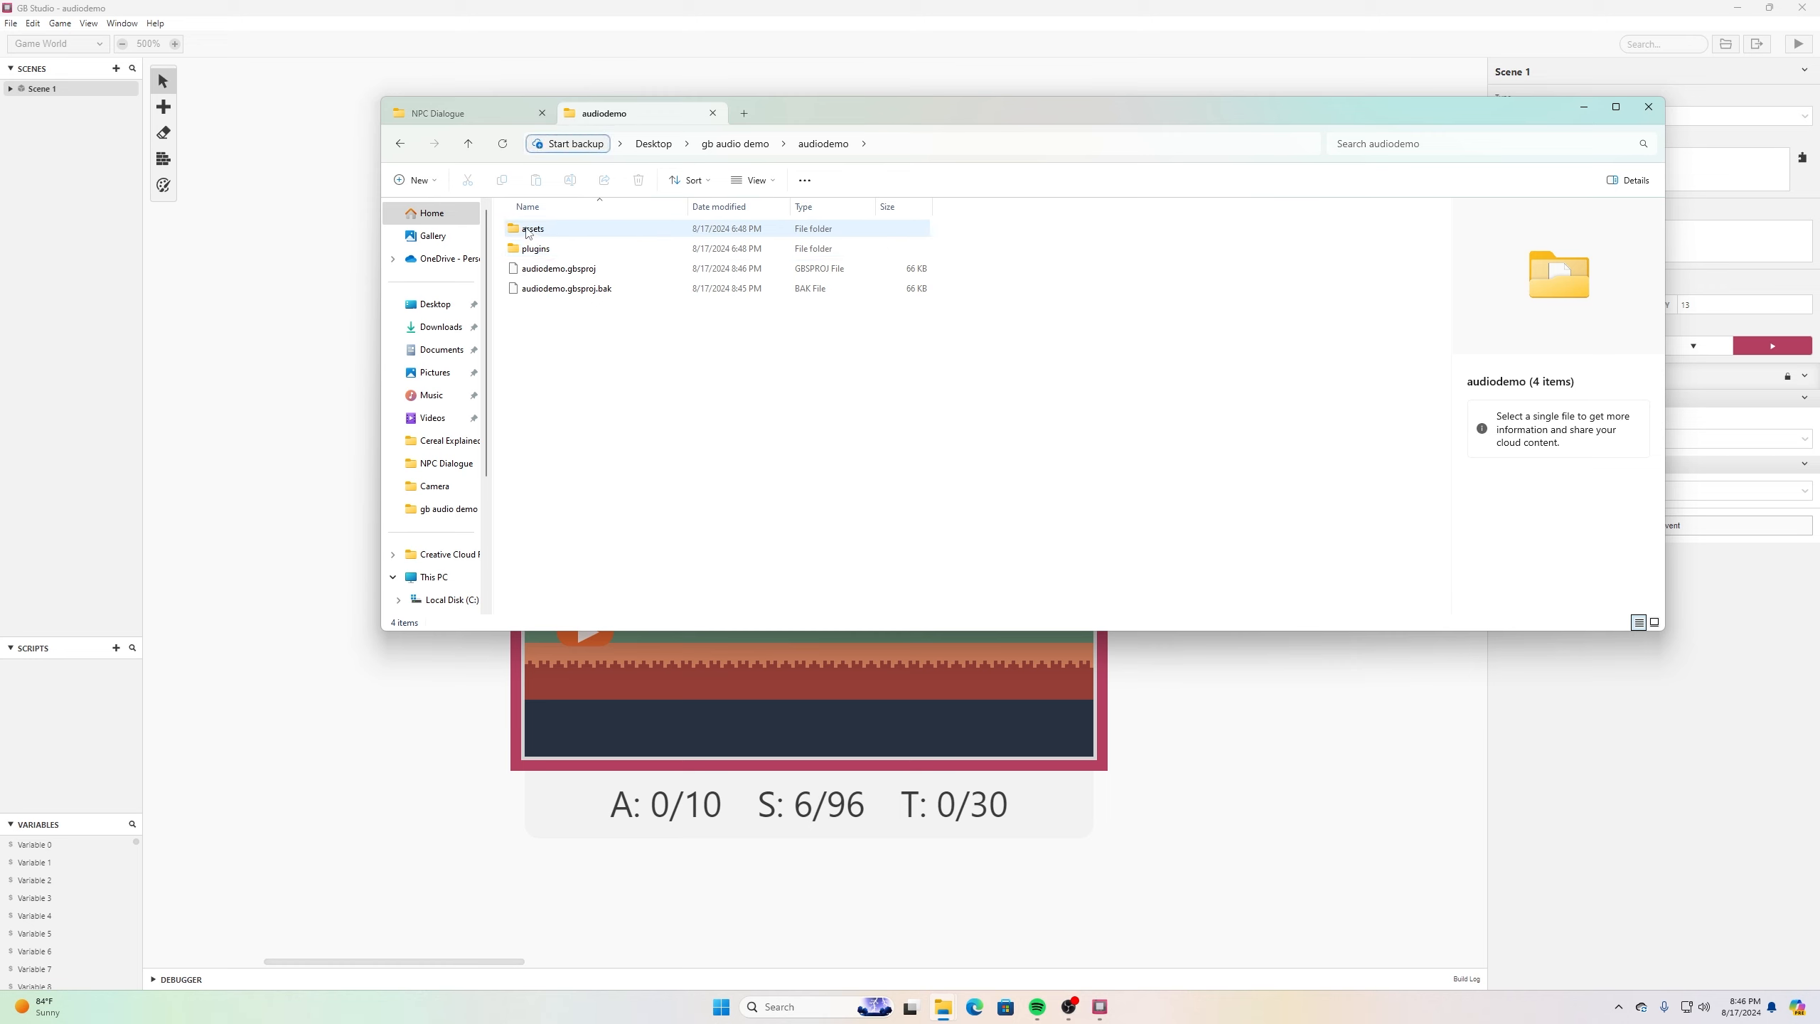
double_click(530, 229)
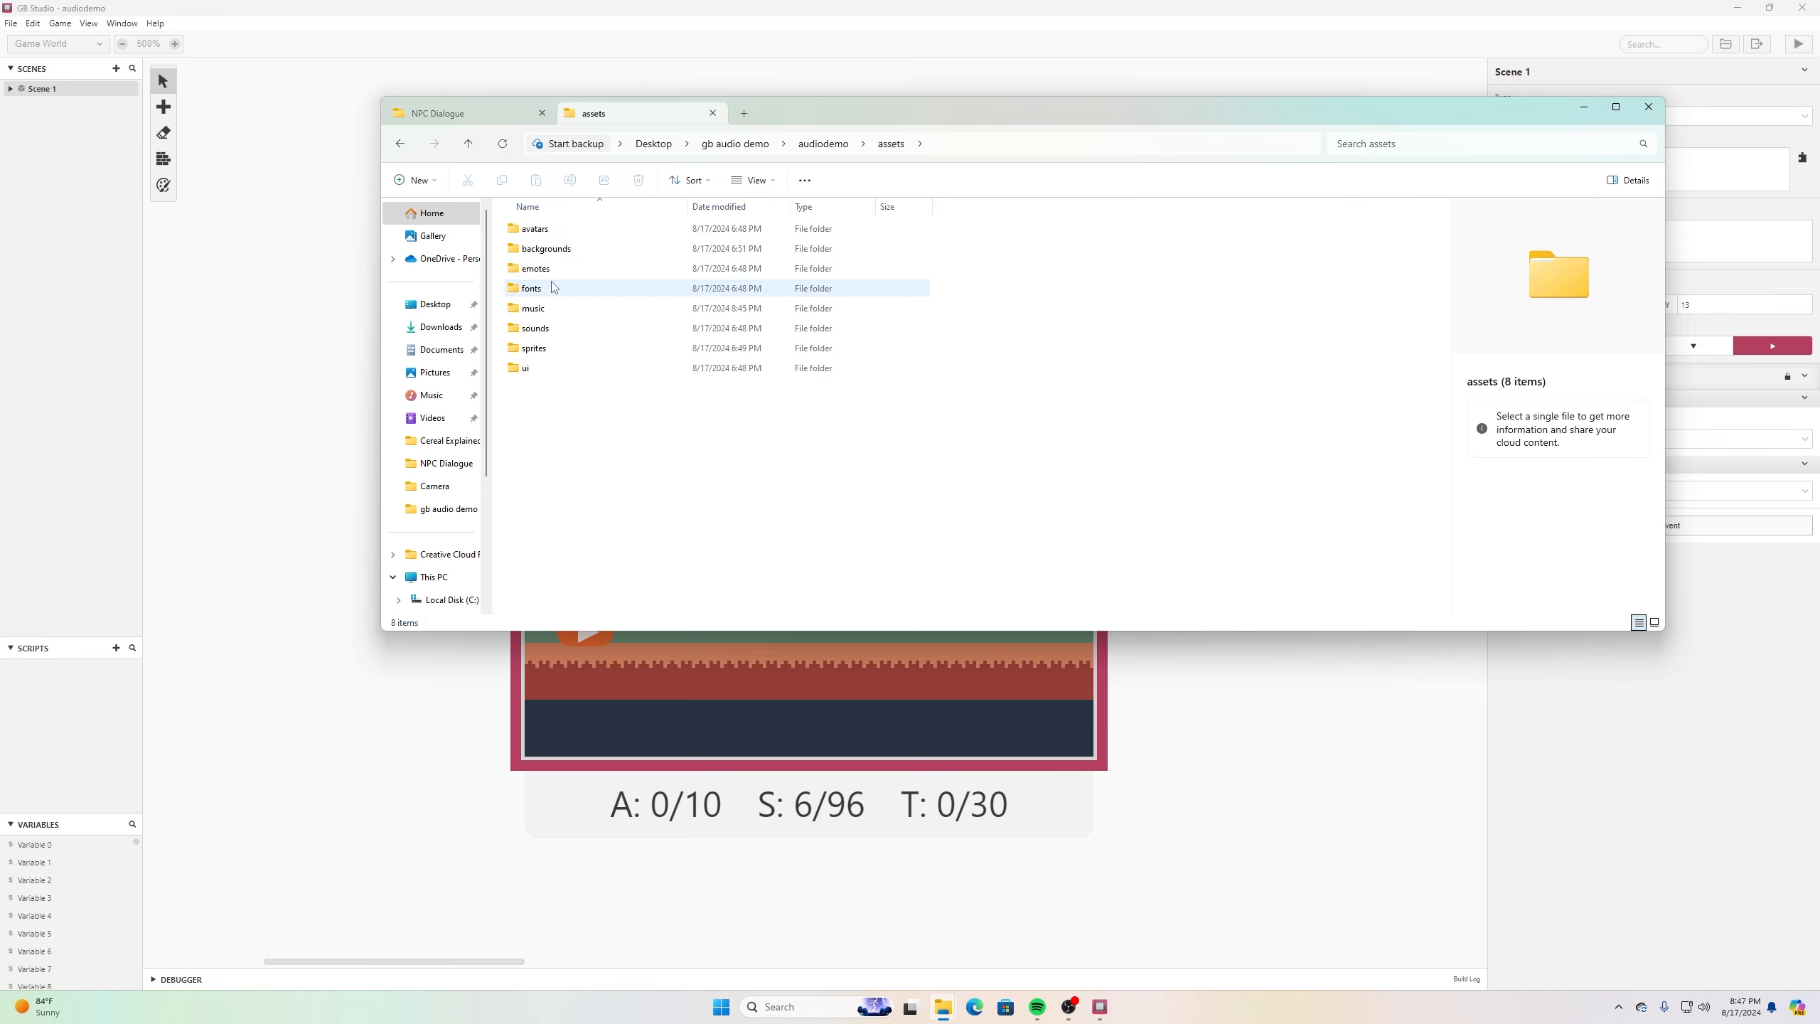
double_click(542, 307)
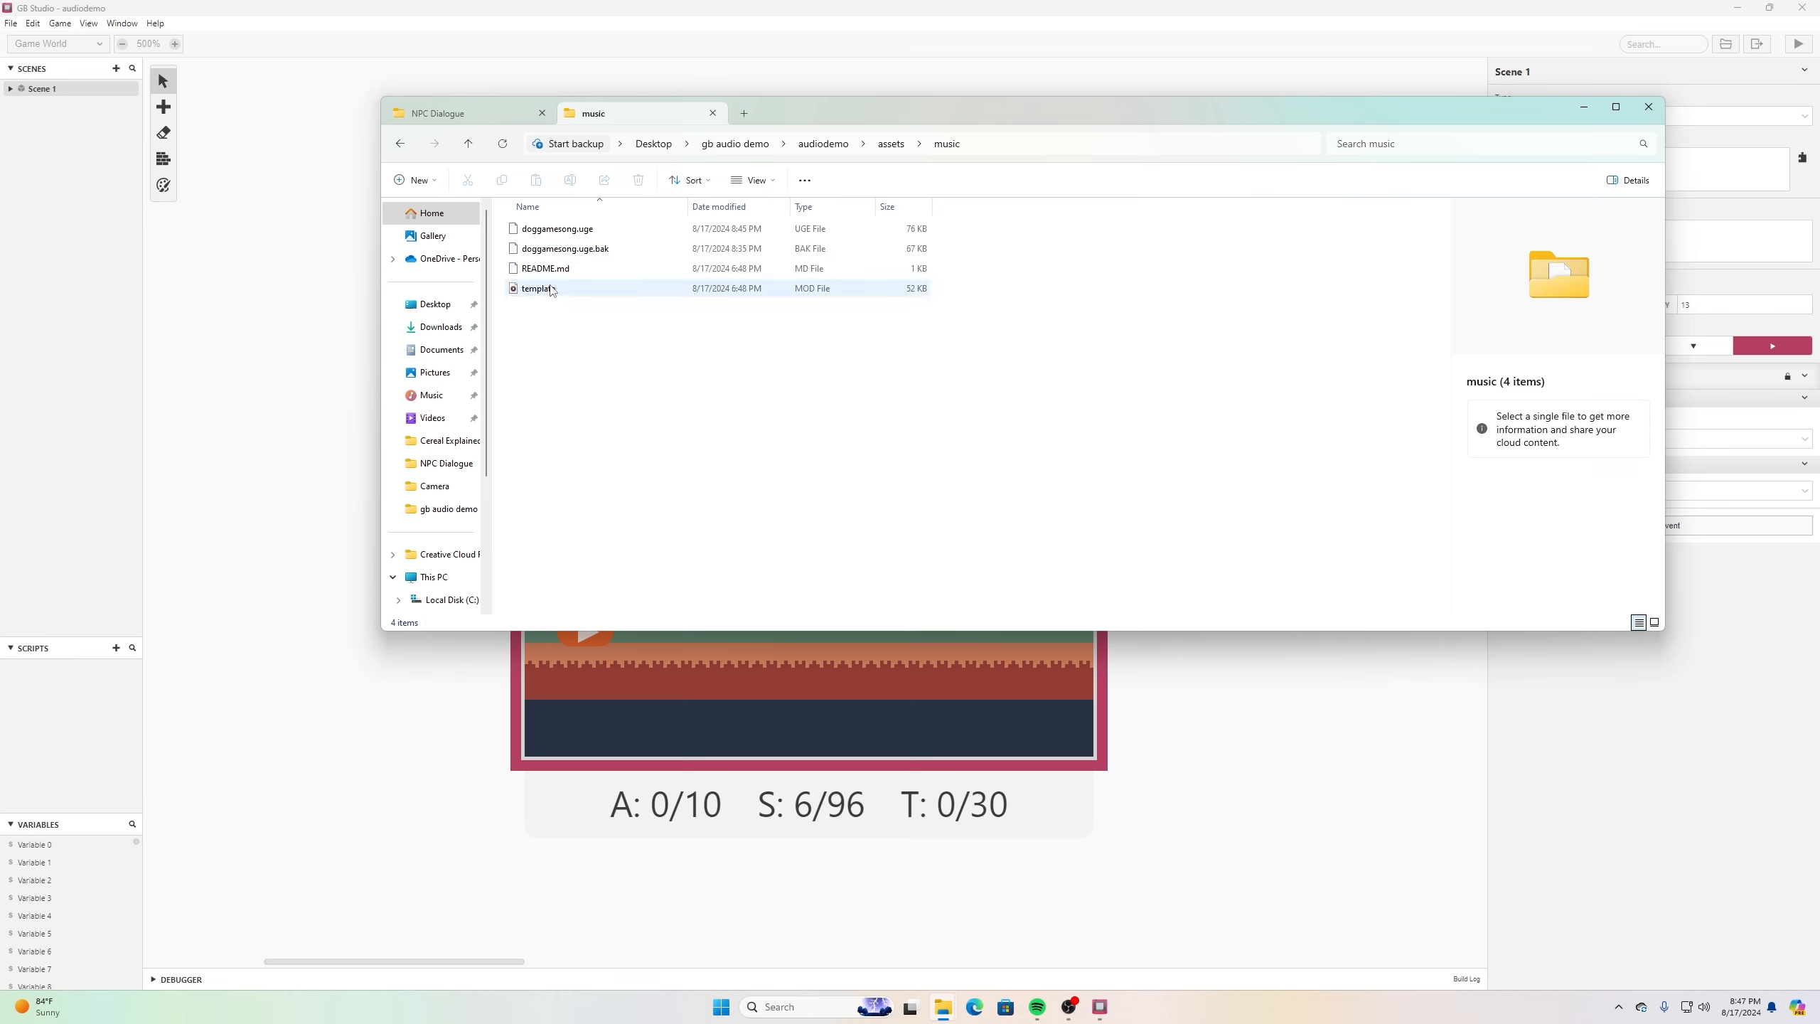
Copy the doggamesong.uge file from the audiodemo project's music folder.
left_click(571, 239)
right_click(574, 237)
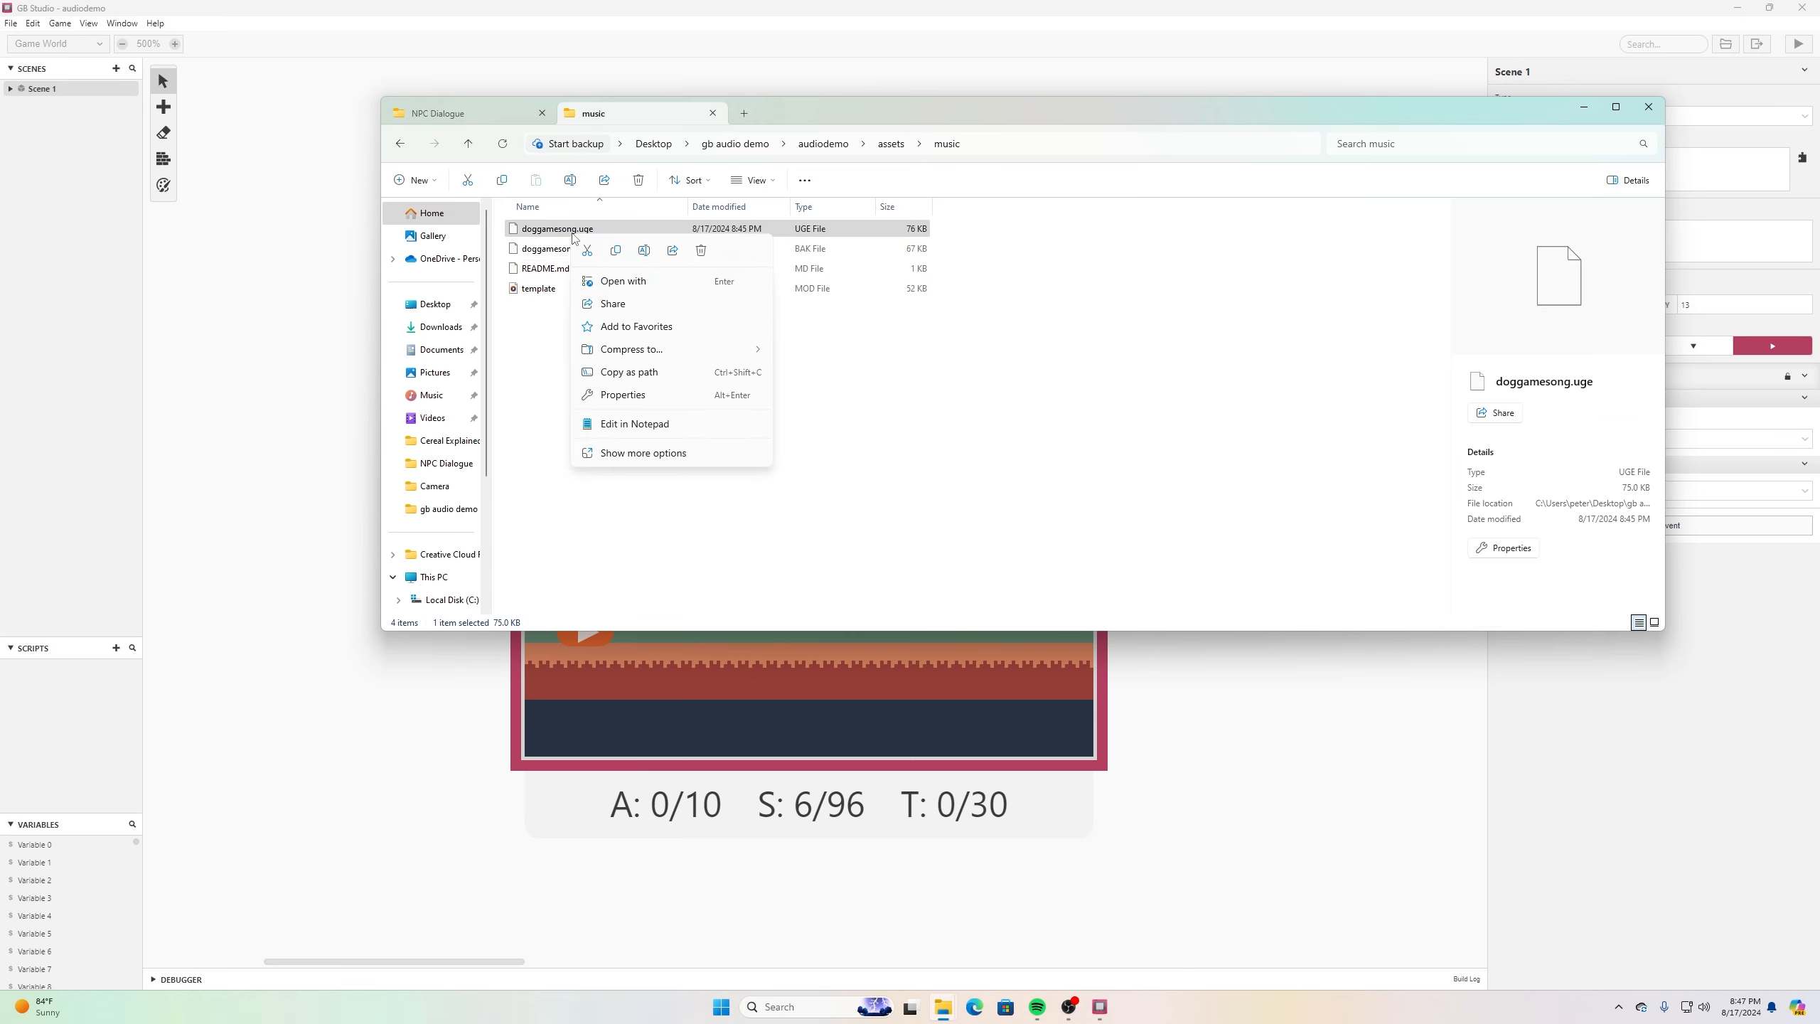
left_click(615, 250)
Paste the copied song file into the NPCDialogueDemo project's assets music folder inside the NPC Dialogue folder.
left_click(466, 113)
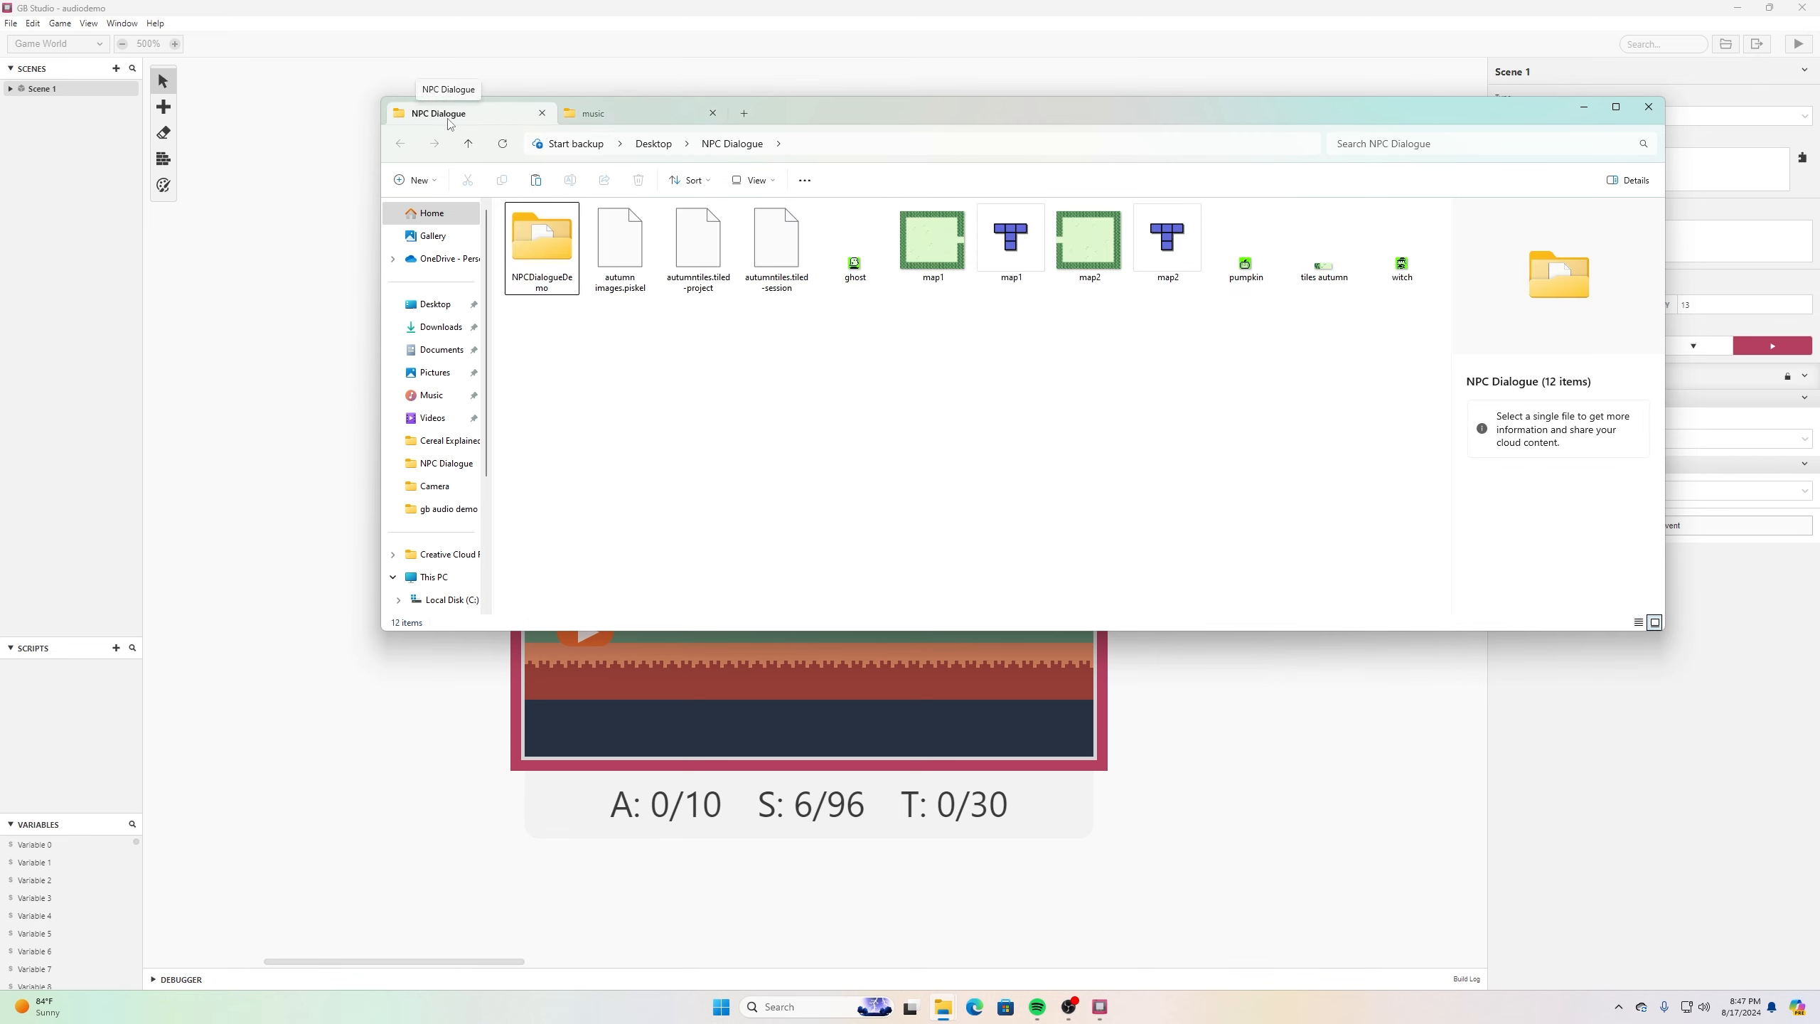
left_click(550, 237)
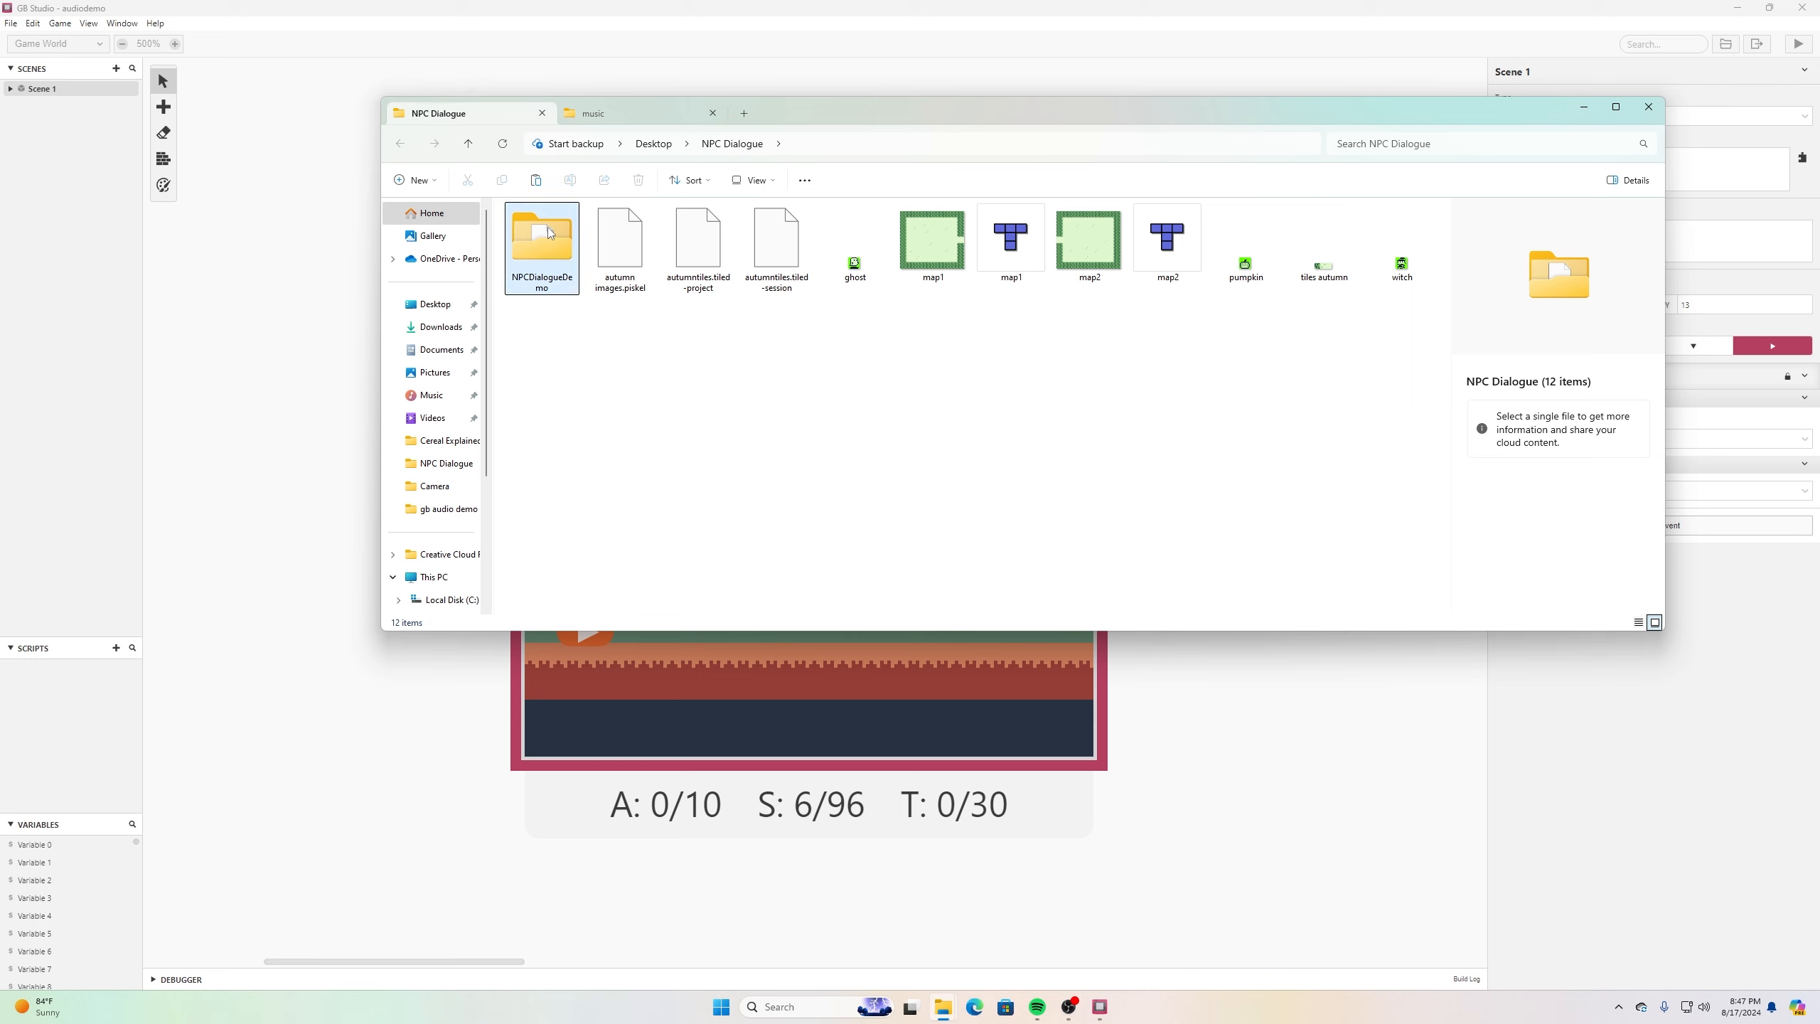
double_click(551, 236)
double_click(545, 231)
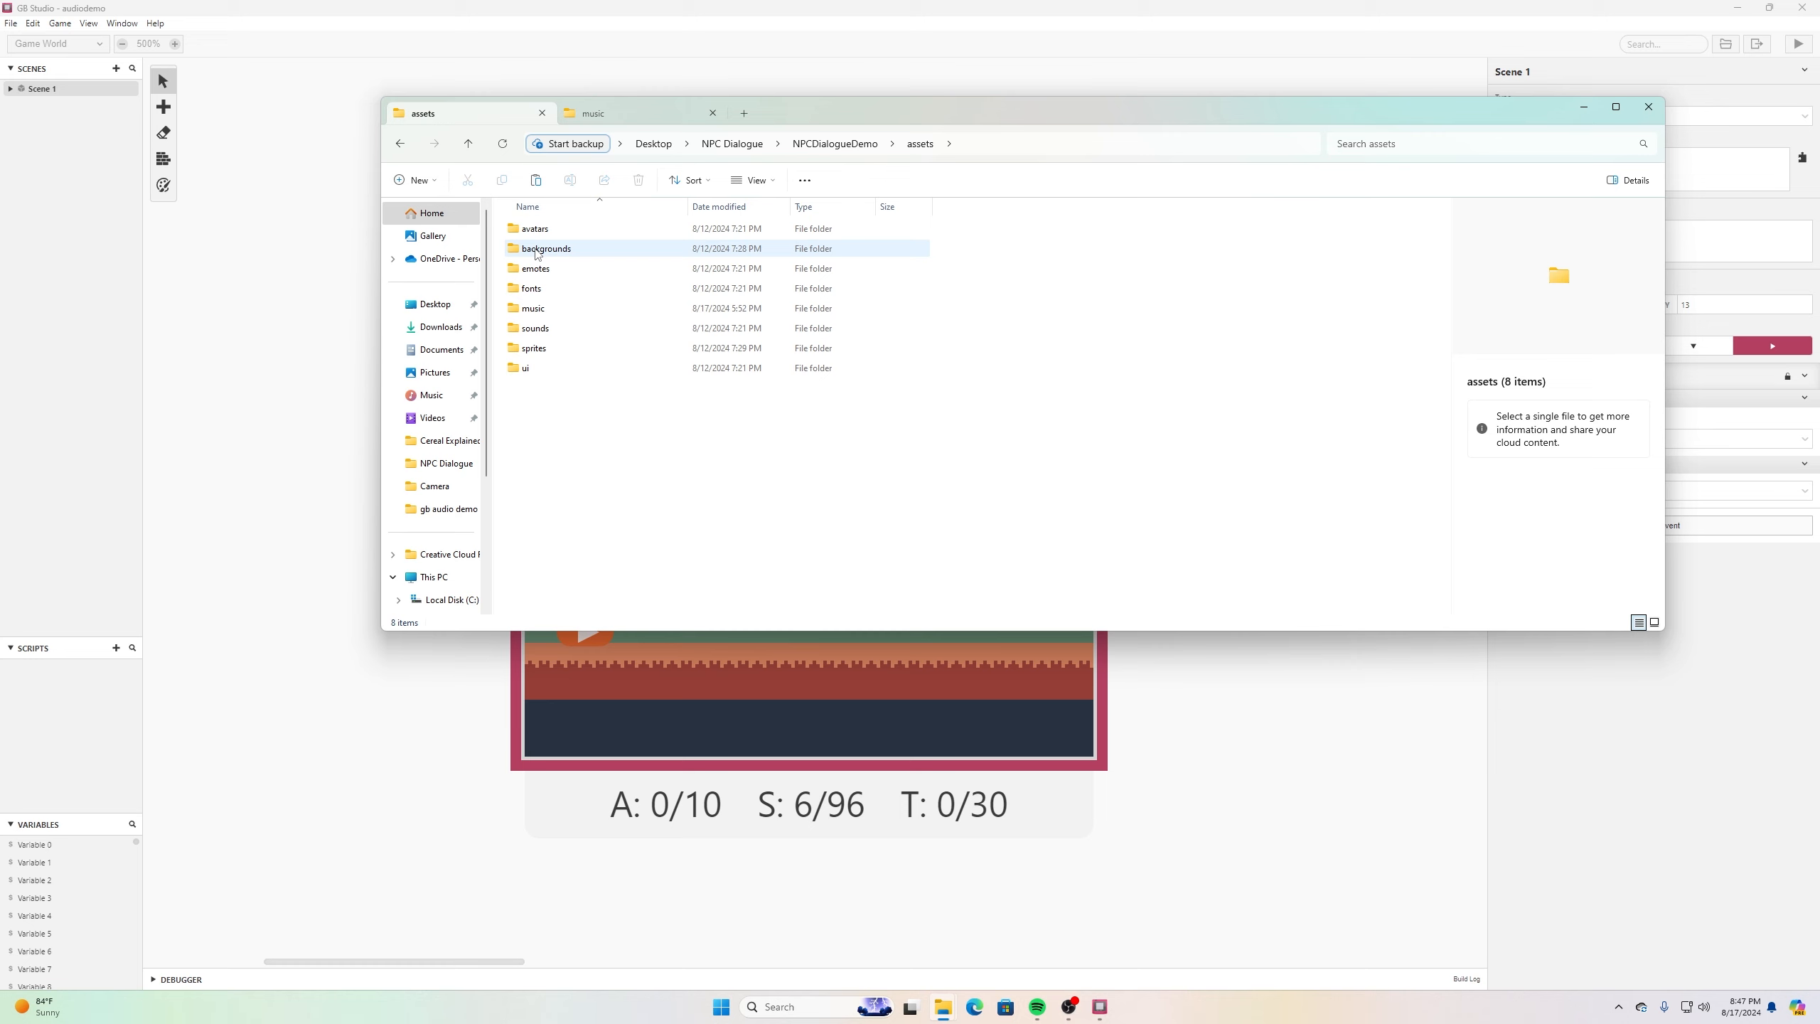
double_click(546, 313)
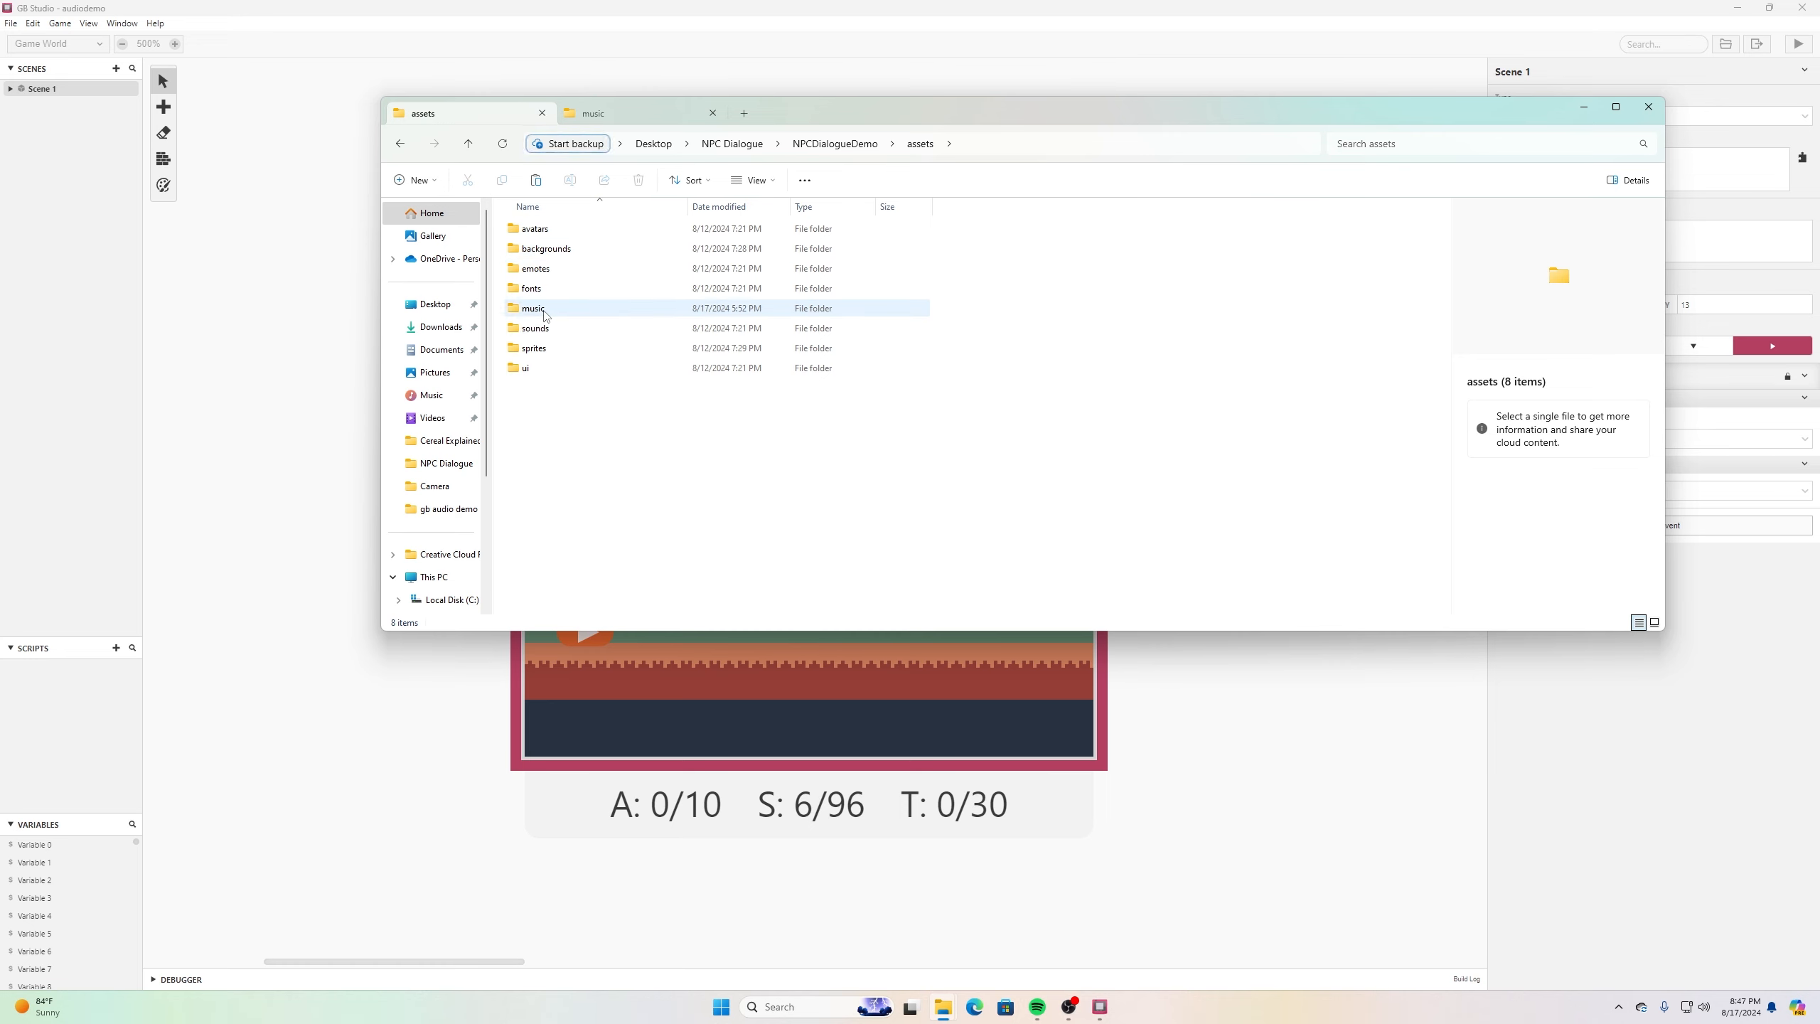
right_click(579, 359)
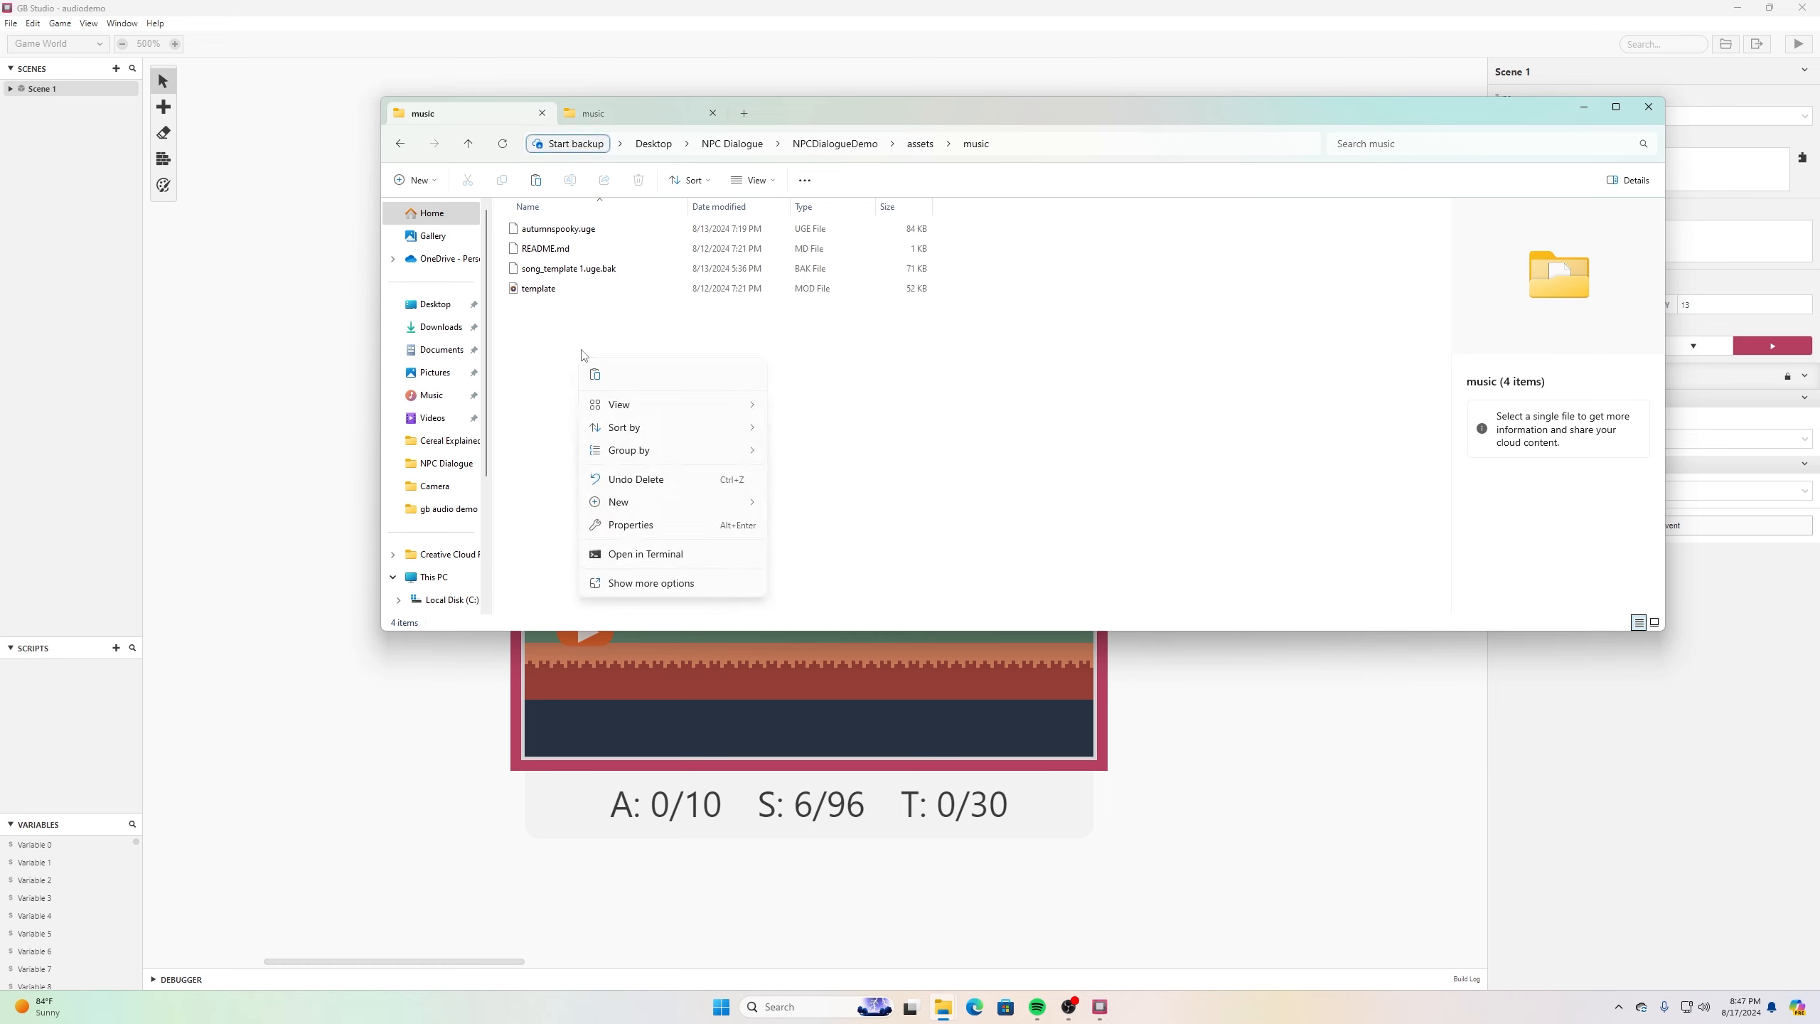
left_click(596, 375)
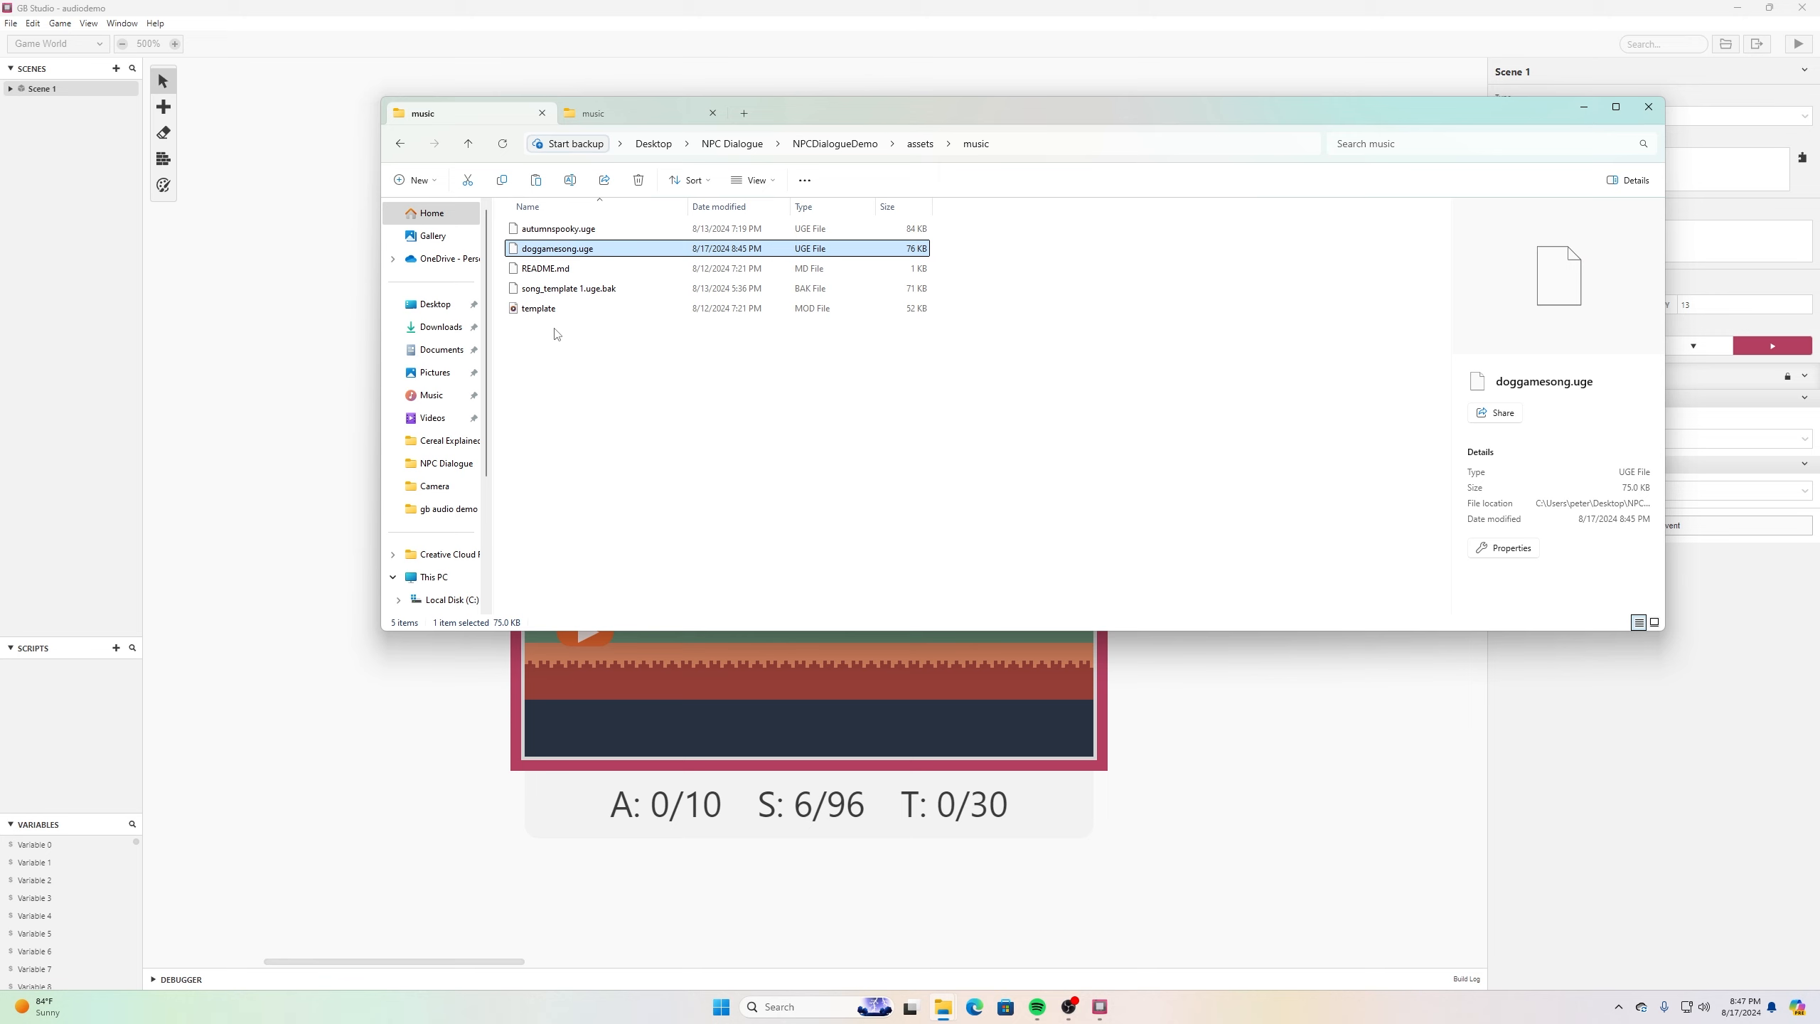
left_click(630, 410)
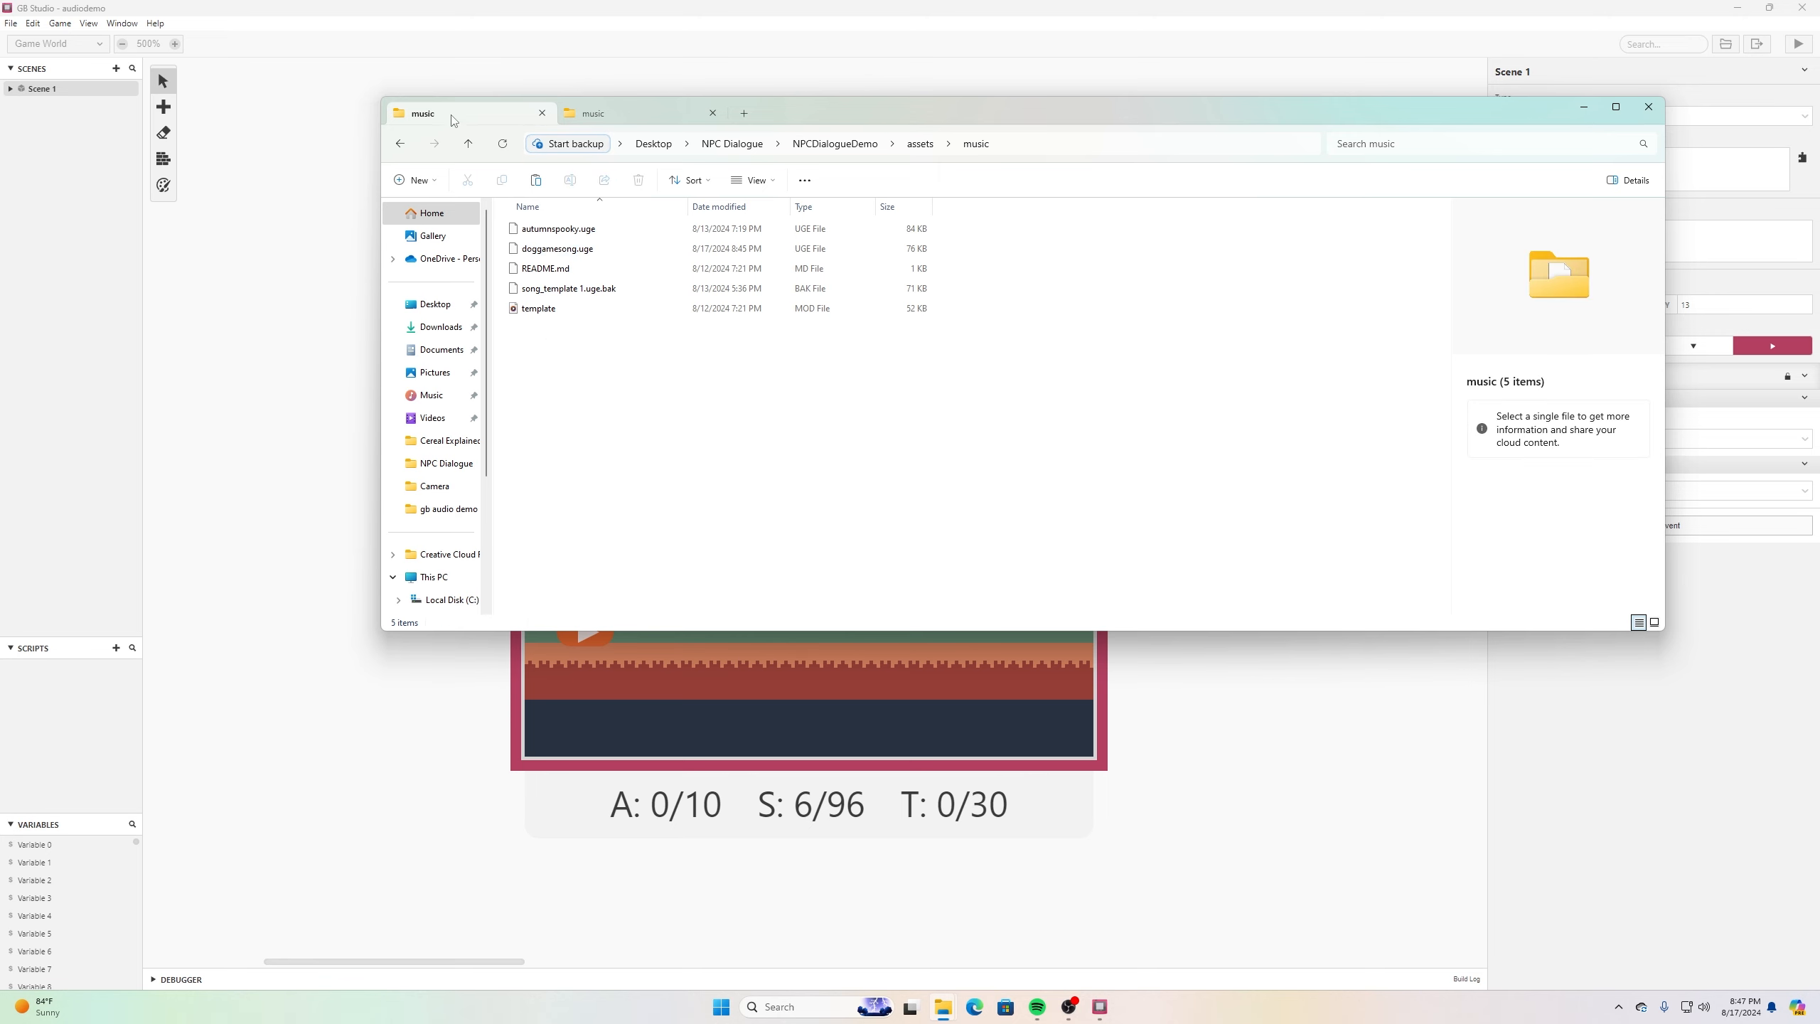
Minimize File Explorer and switch GB Studio from the audiodemo project to NPCDialogueDemo.
left_click(1582, 108)
left_click(11, 23)
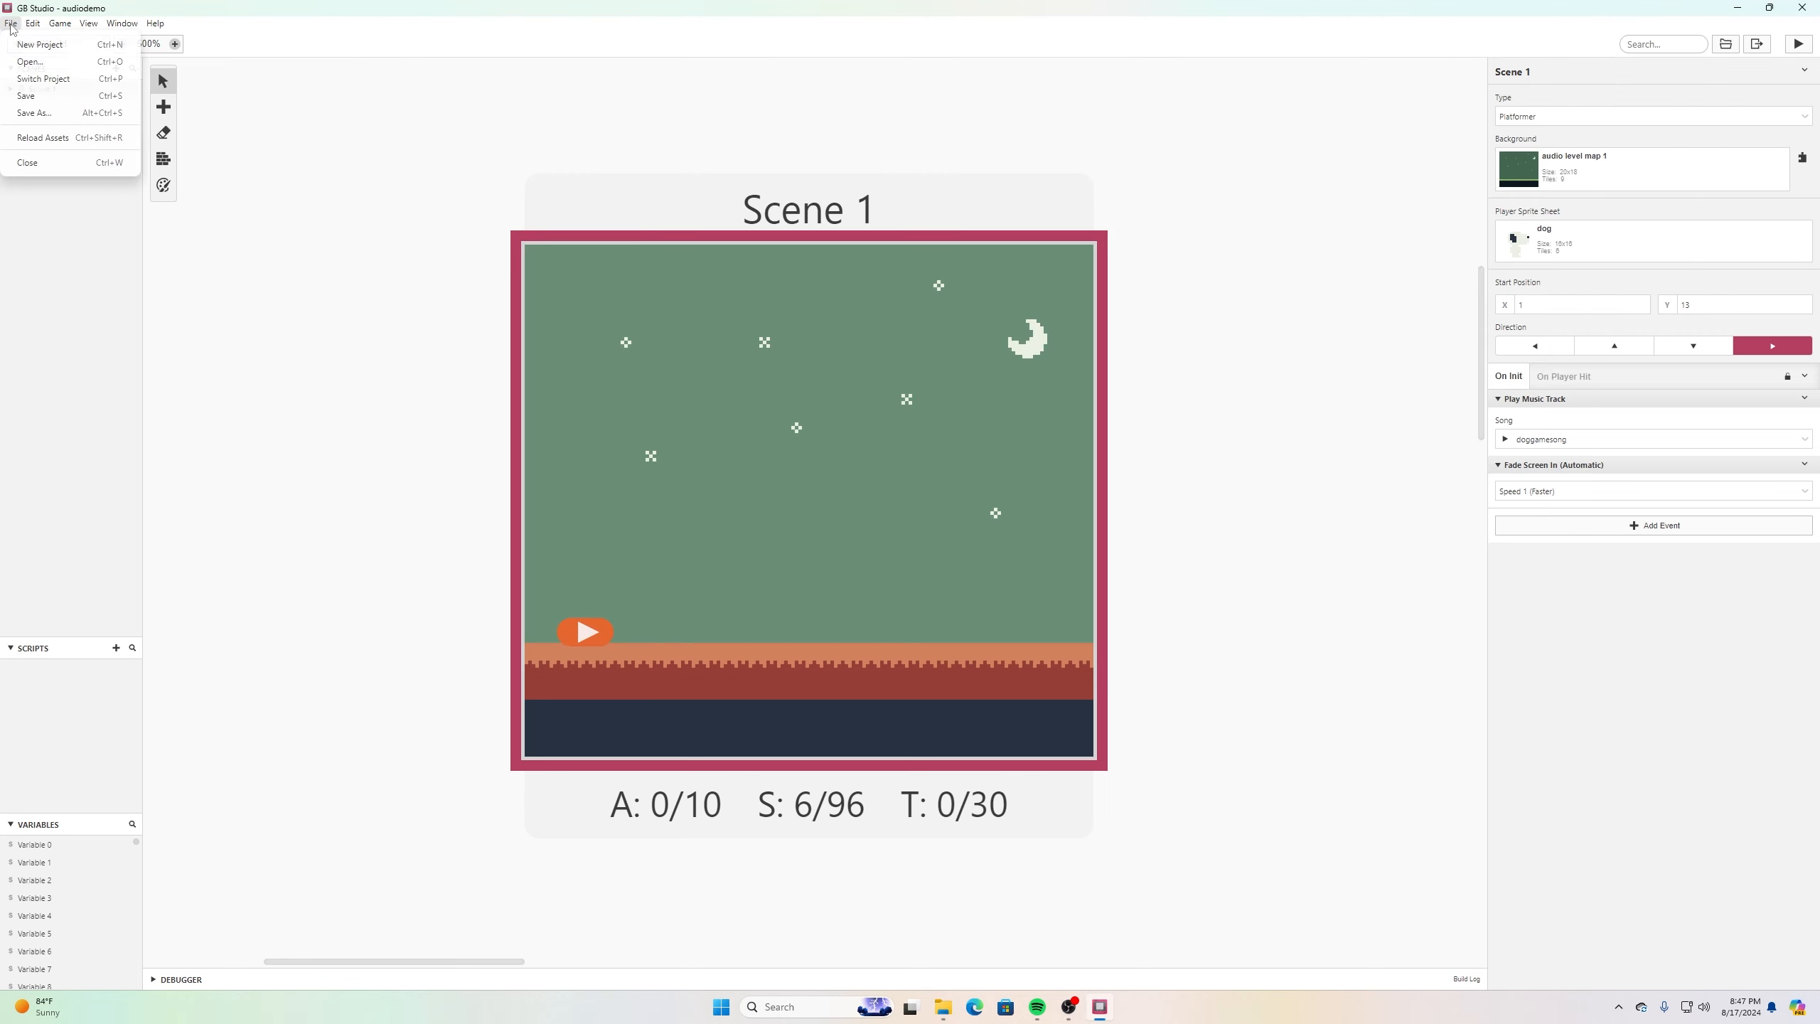
left_click(12, 26)
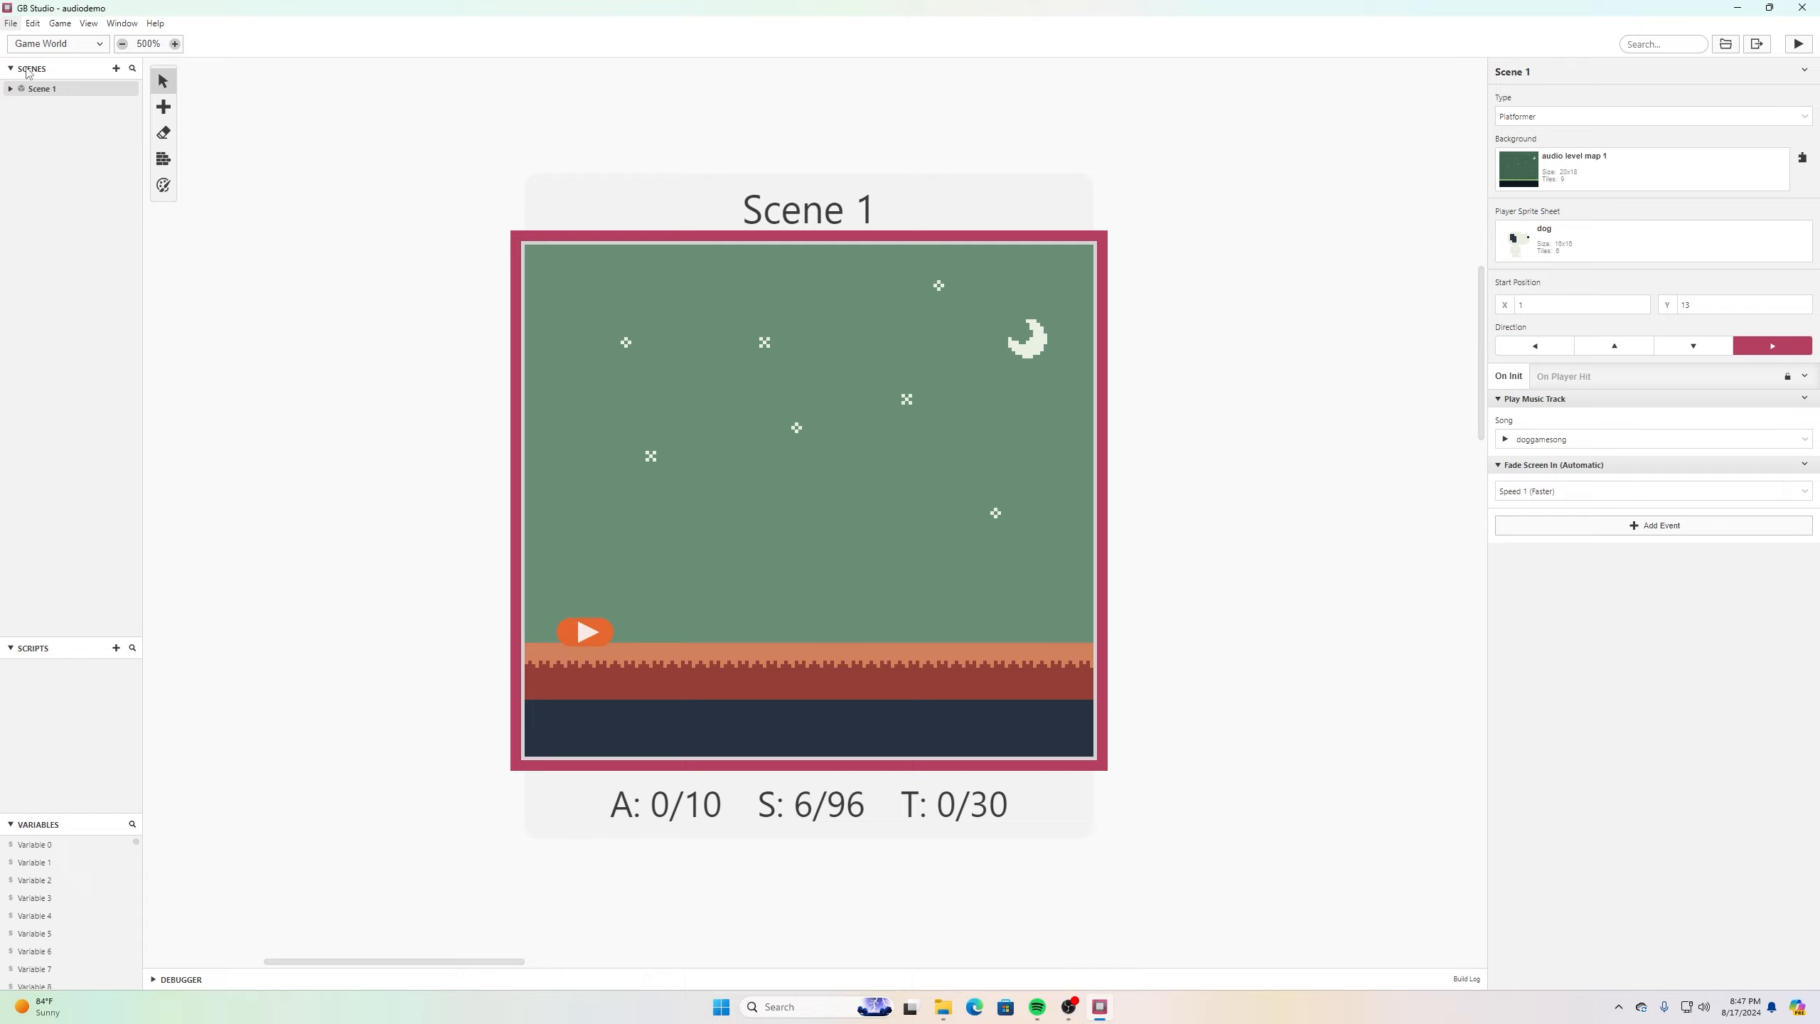
left_click(11, 22)
left_click(37, 83)
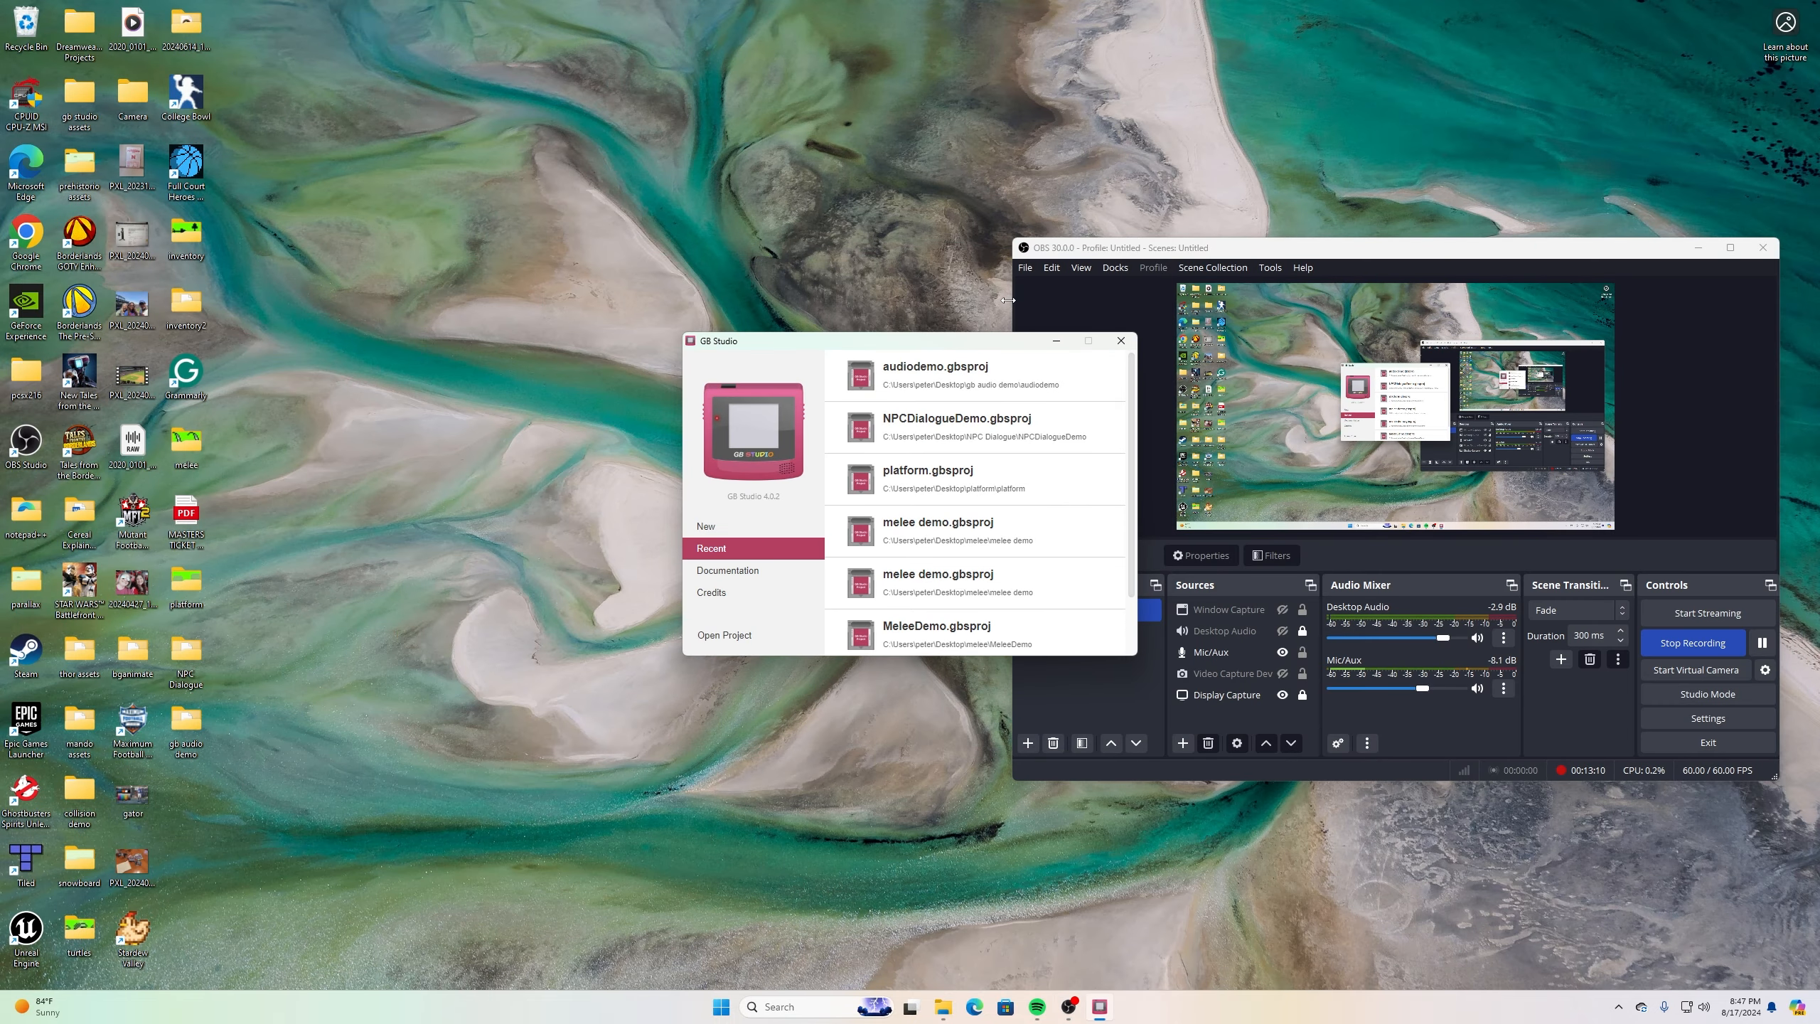
left_click(963, 428)
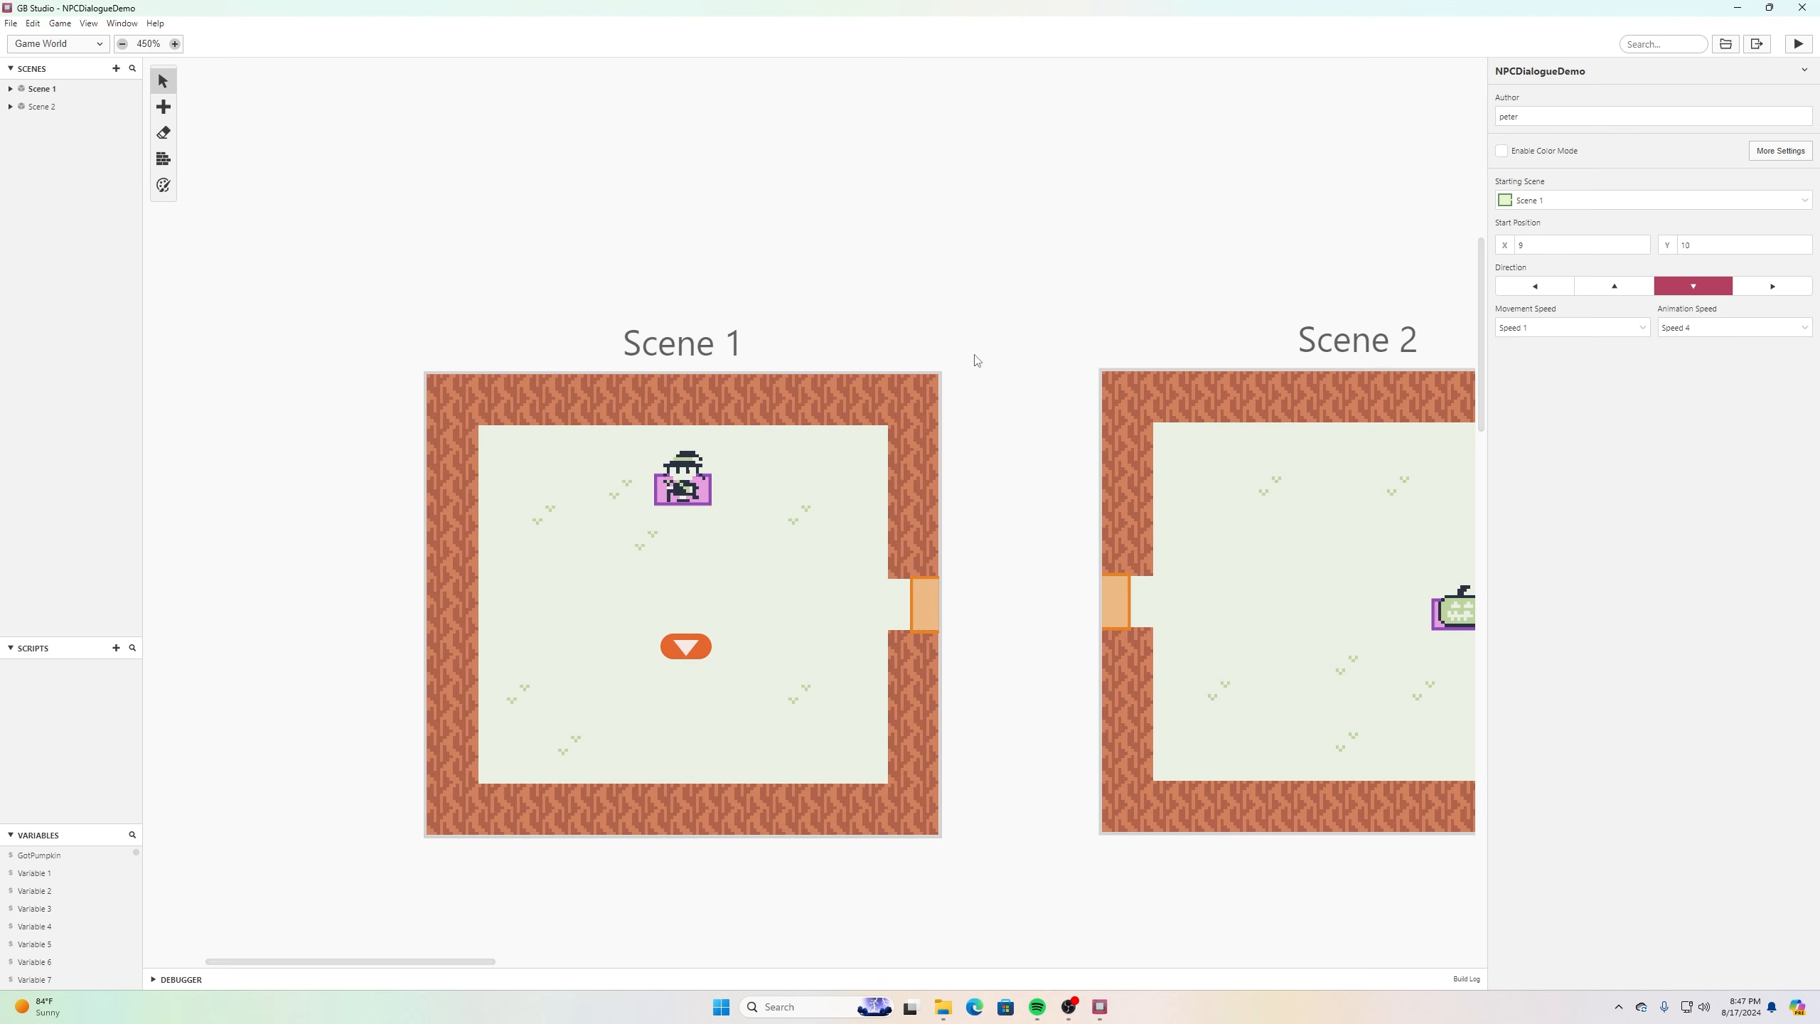
Set the song of Scene 1's Play Music Track event to doggamesong and save the project.
left_click(784, 510)
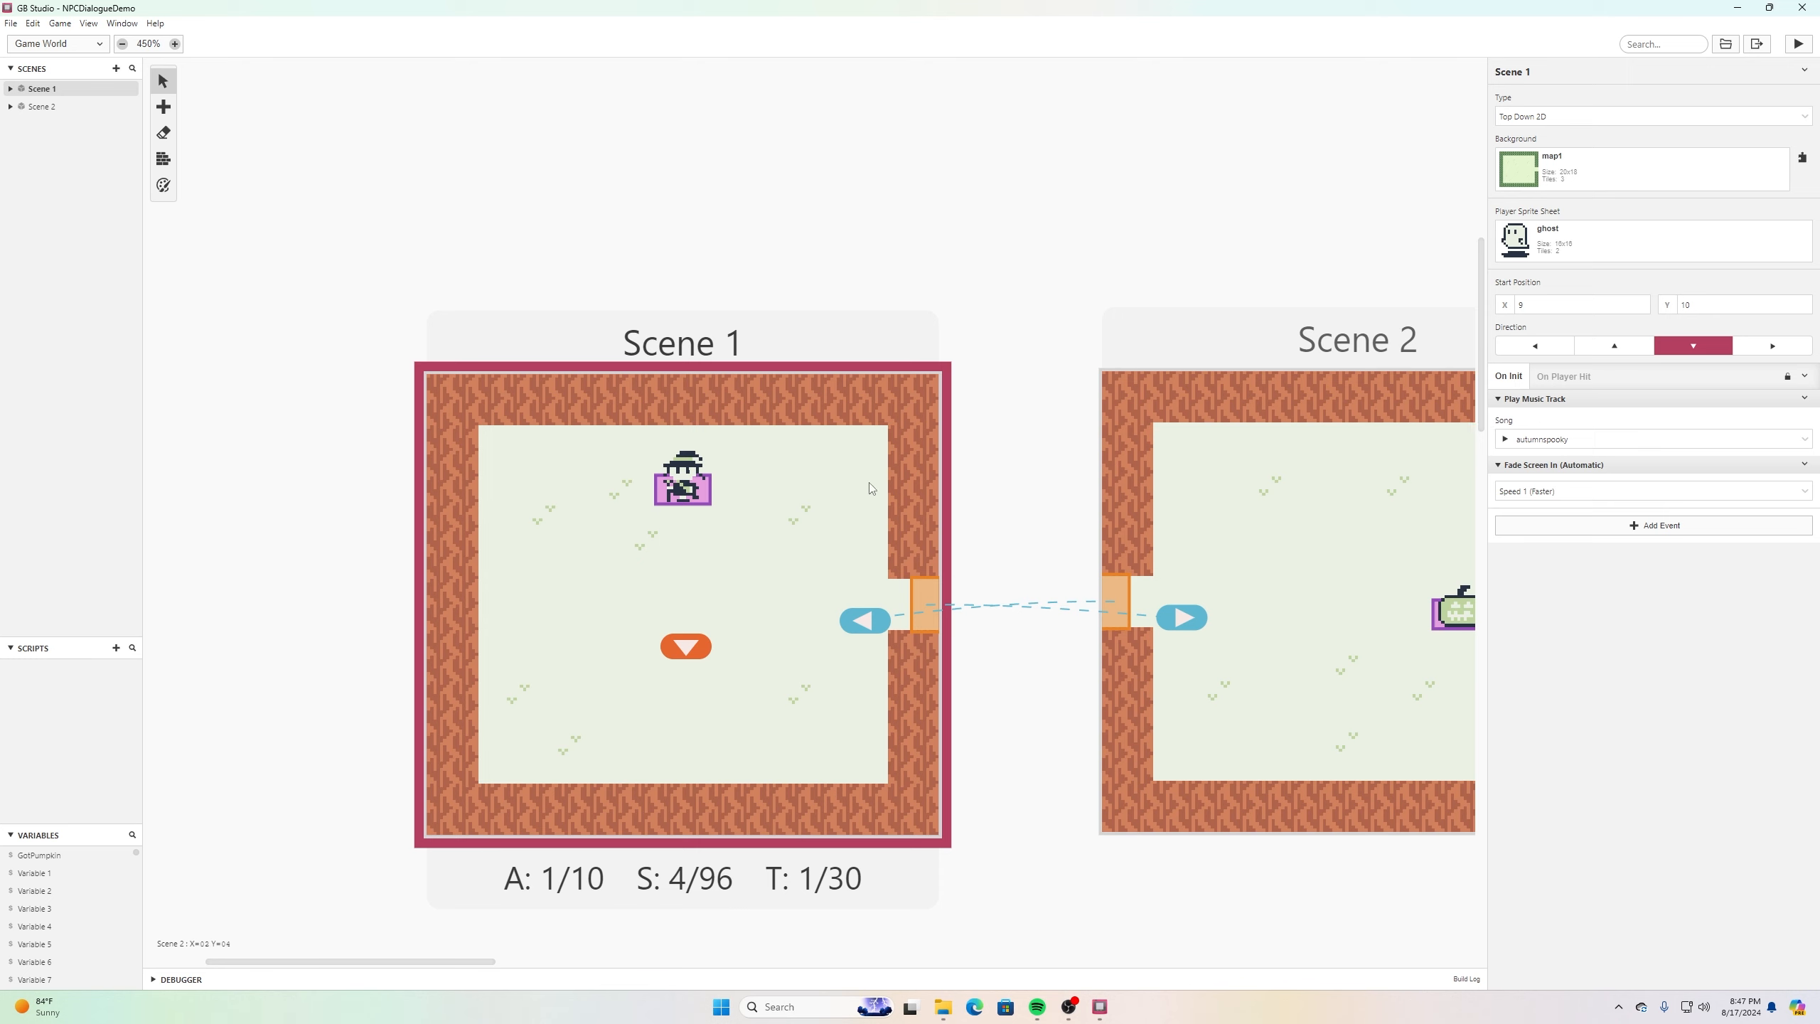
left_click(1805, 440)
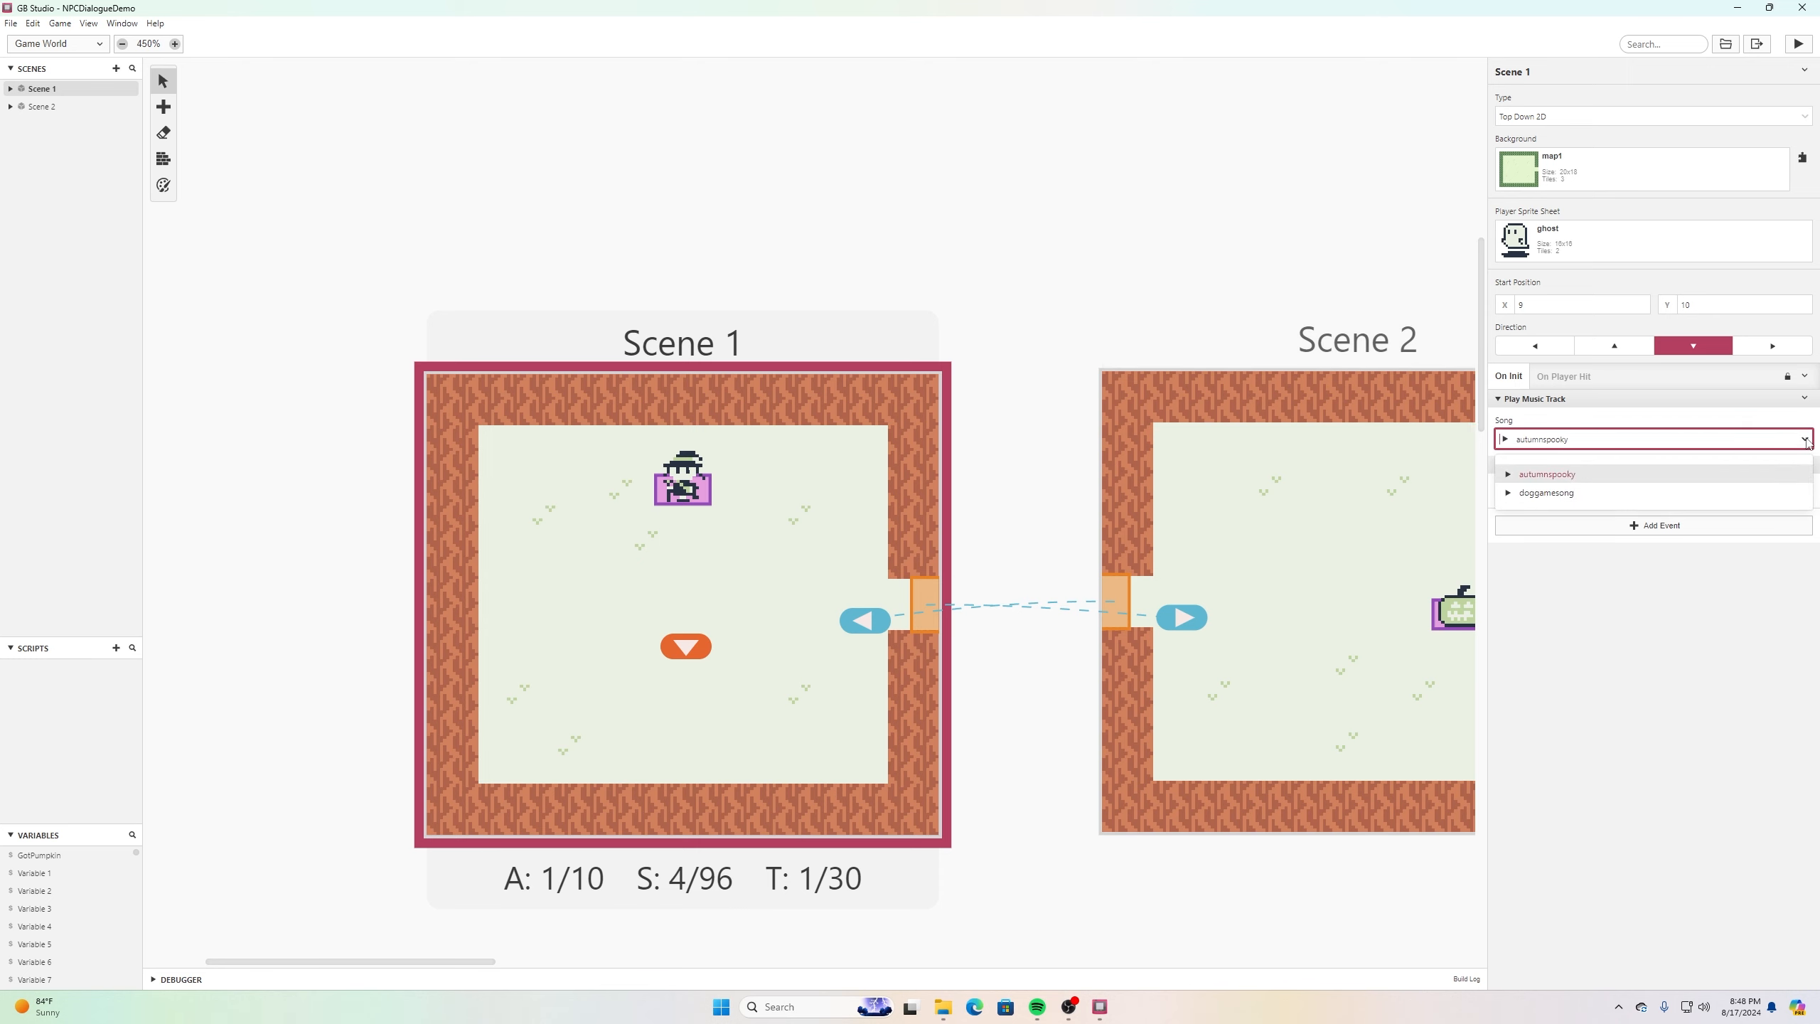
left_click(1806, 440)
left_click(1551, 495)
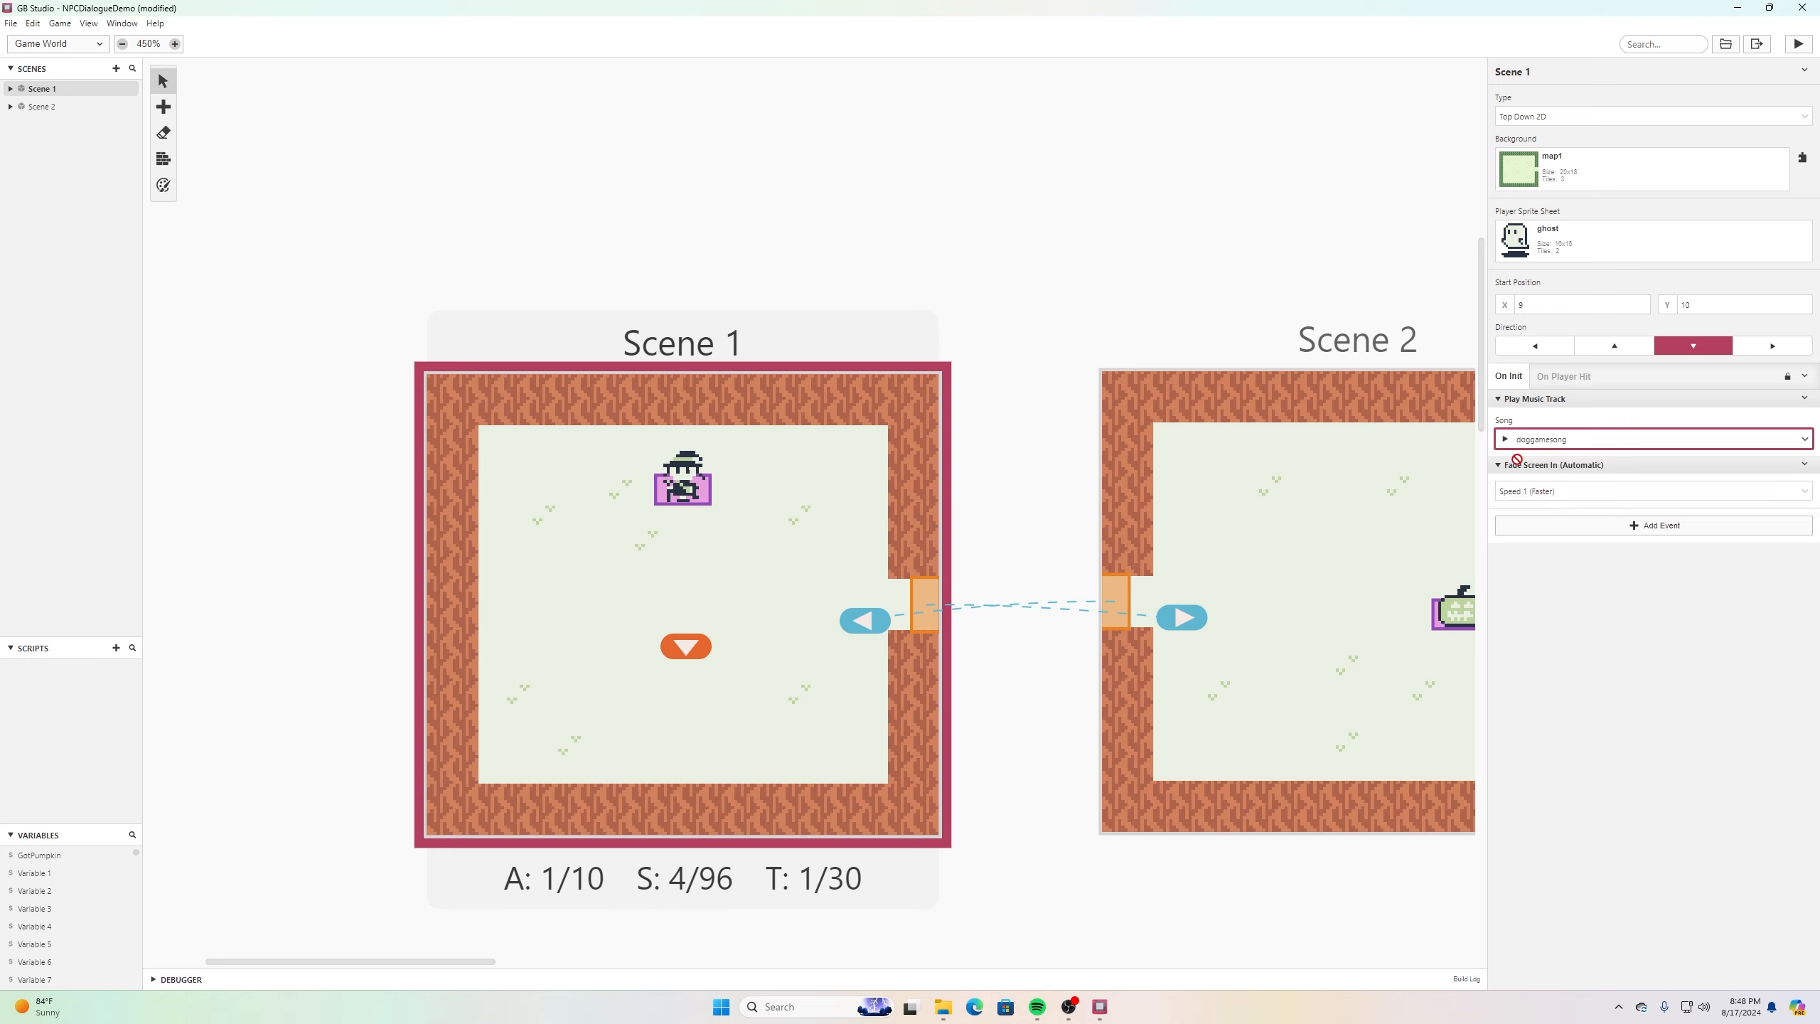
left_click(10, 23)
left_click(26, 95)
Run the game to test the music, move the ghost to the witch and talk to her, and walk through the exit into Scene 2.
left_click(1798, 44)
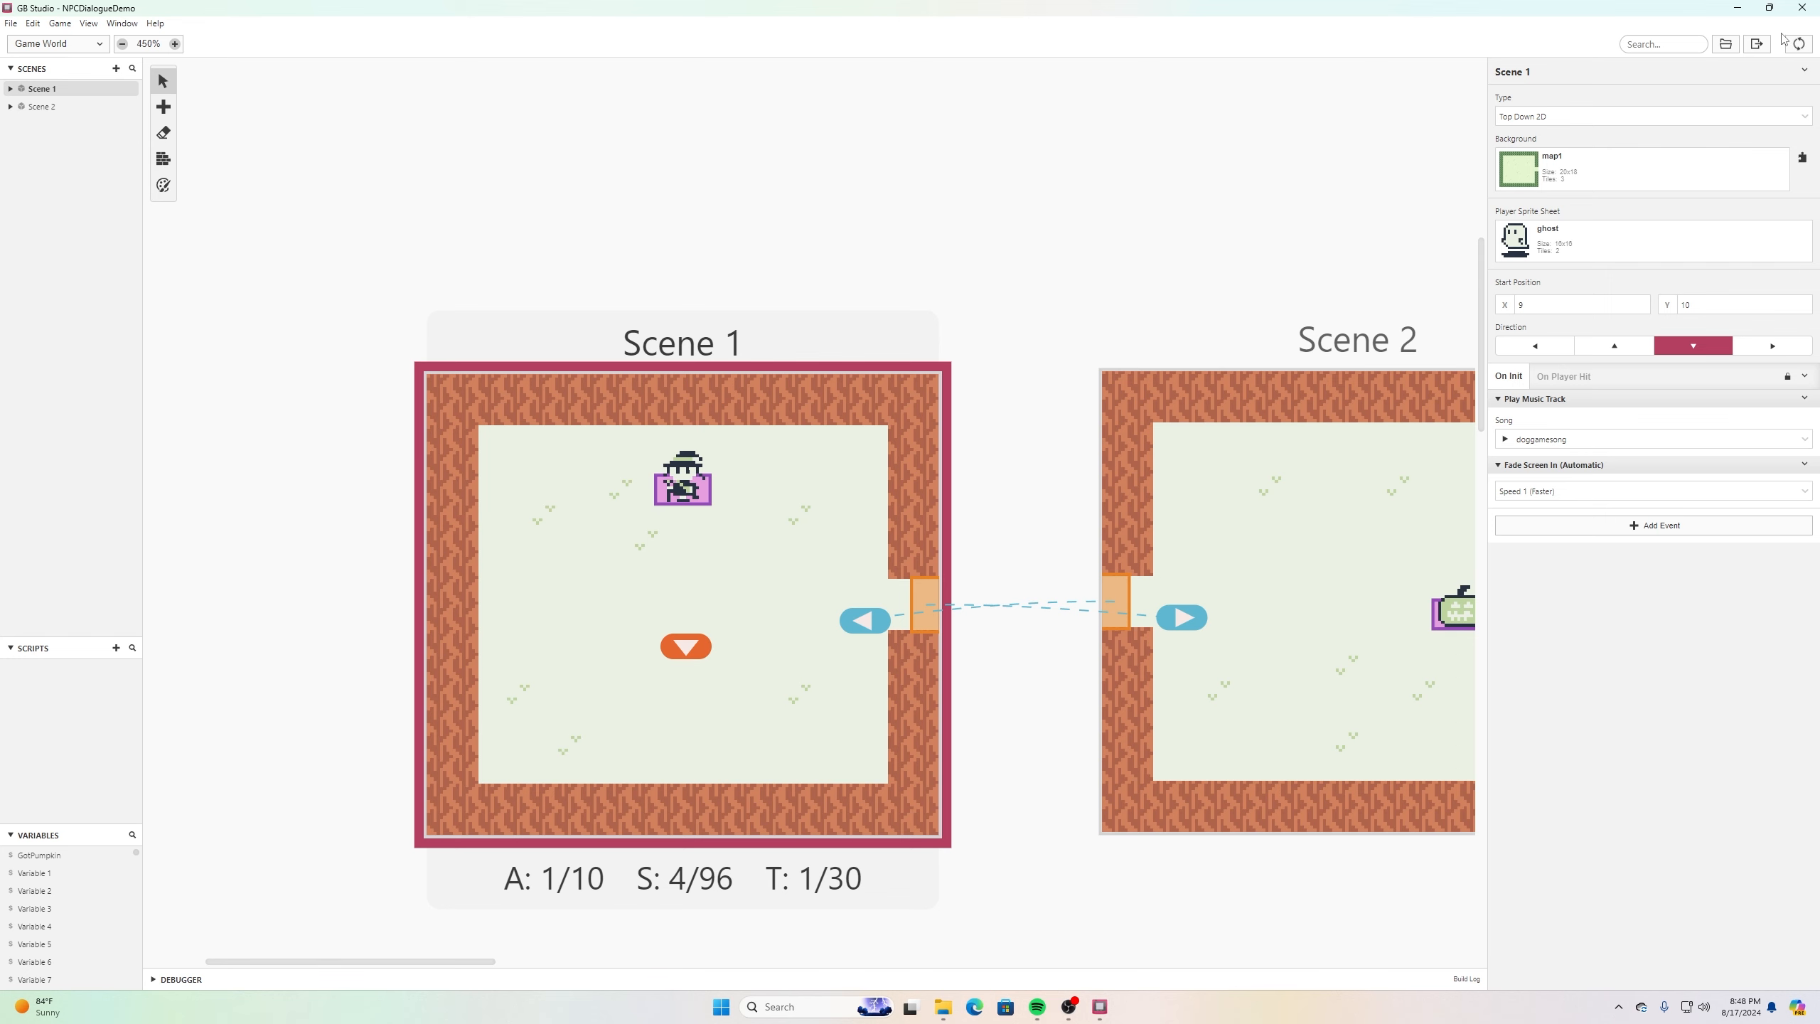
key("Left")
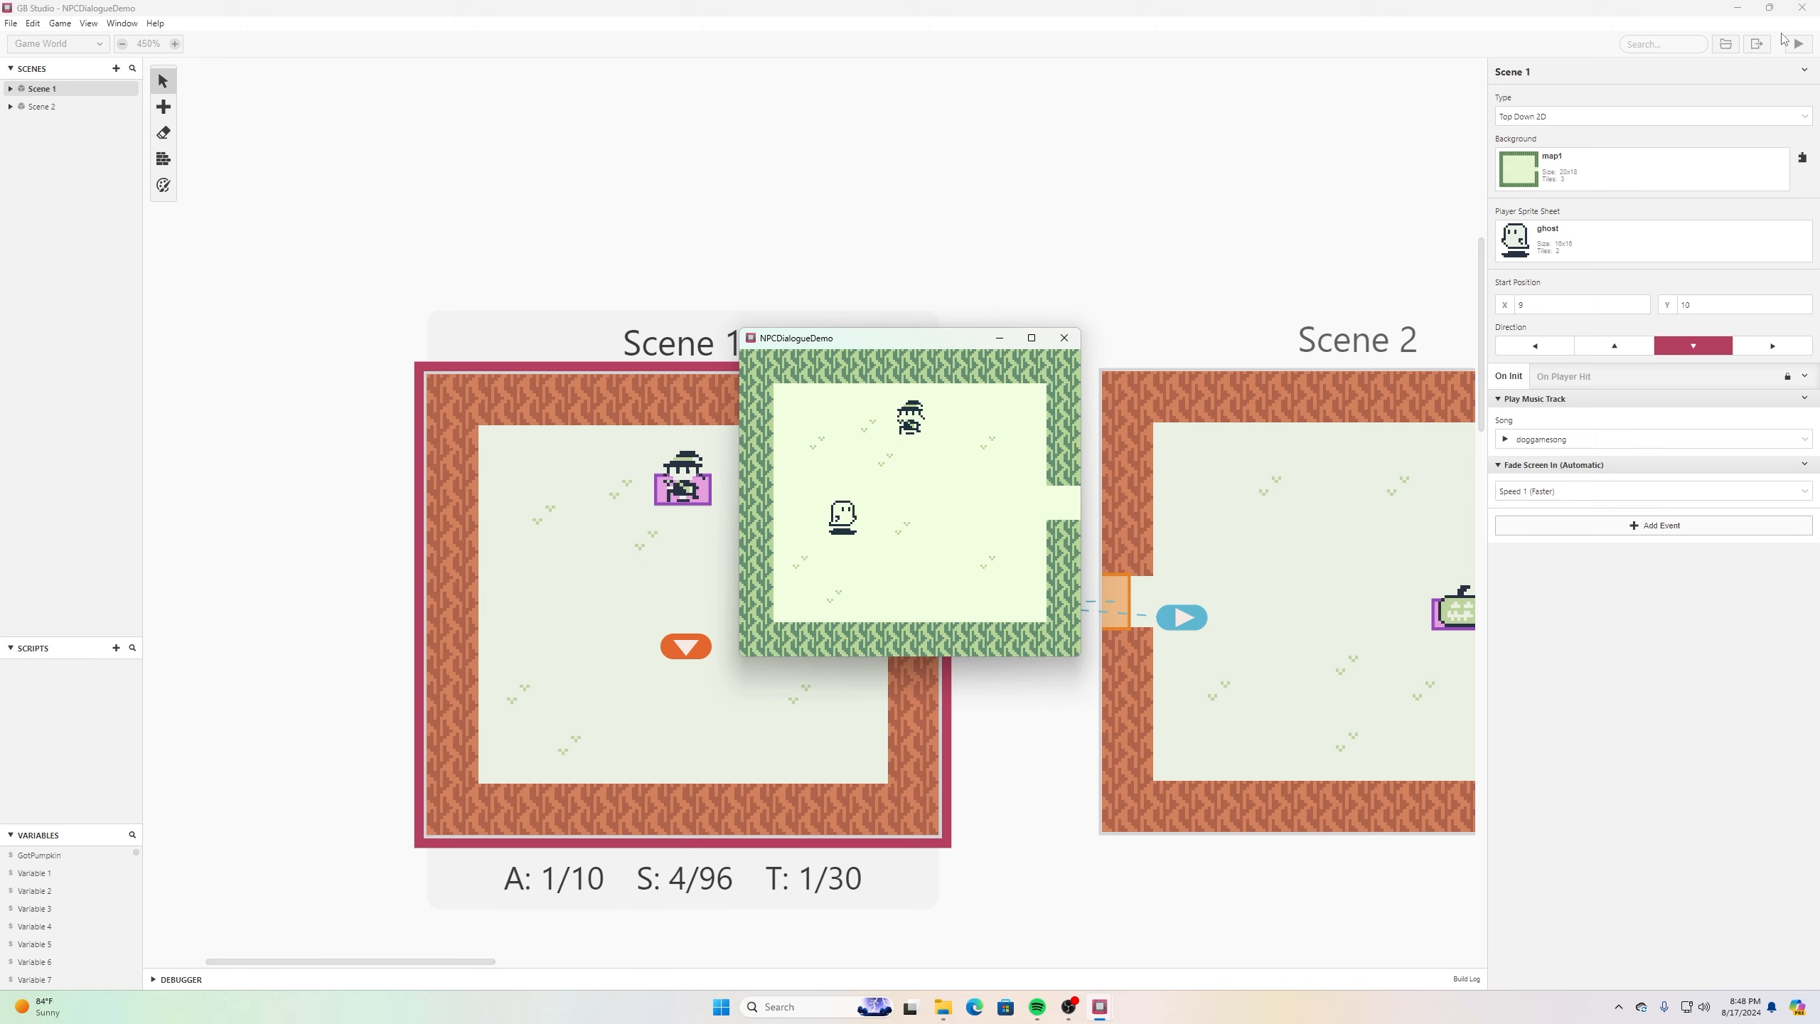
key("Up")
key("Right")
key("Right")
key("Up")
key("z")
key("z")
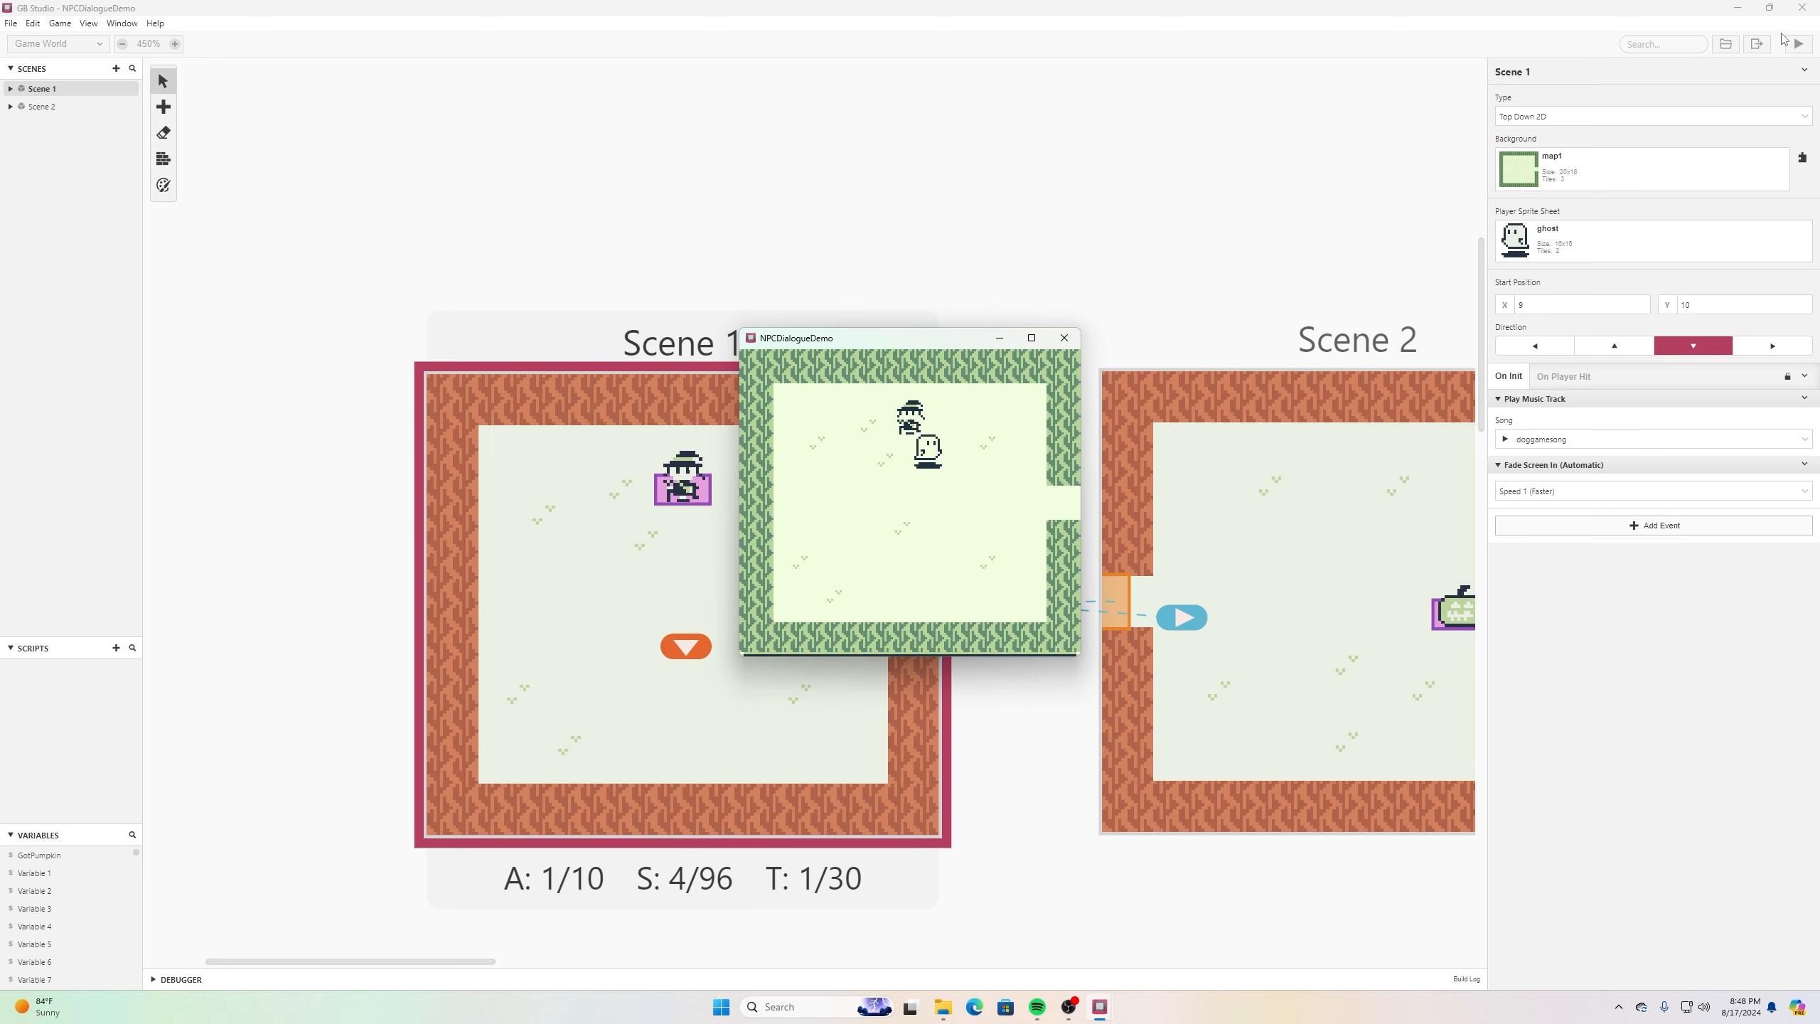
key("Down")
key("Right")
key("Right")
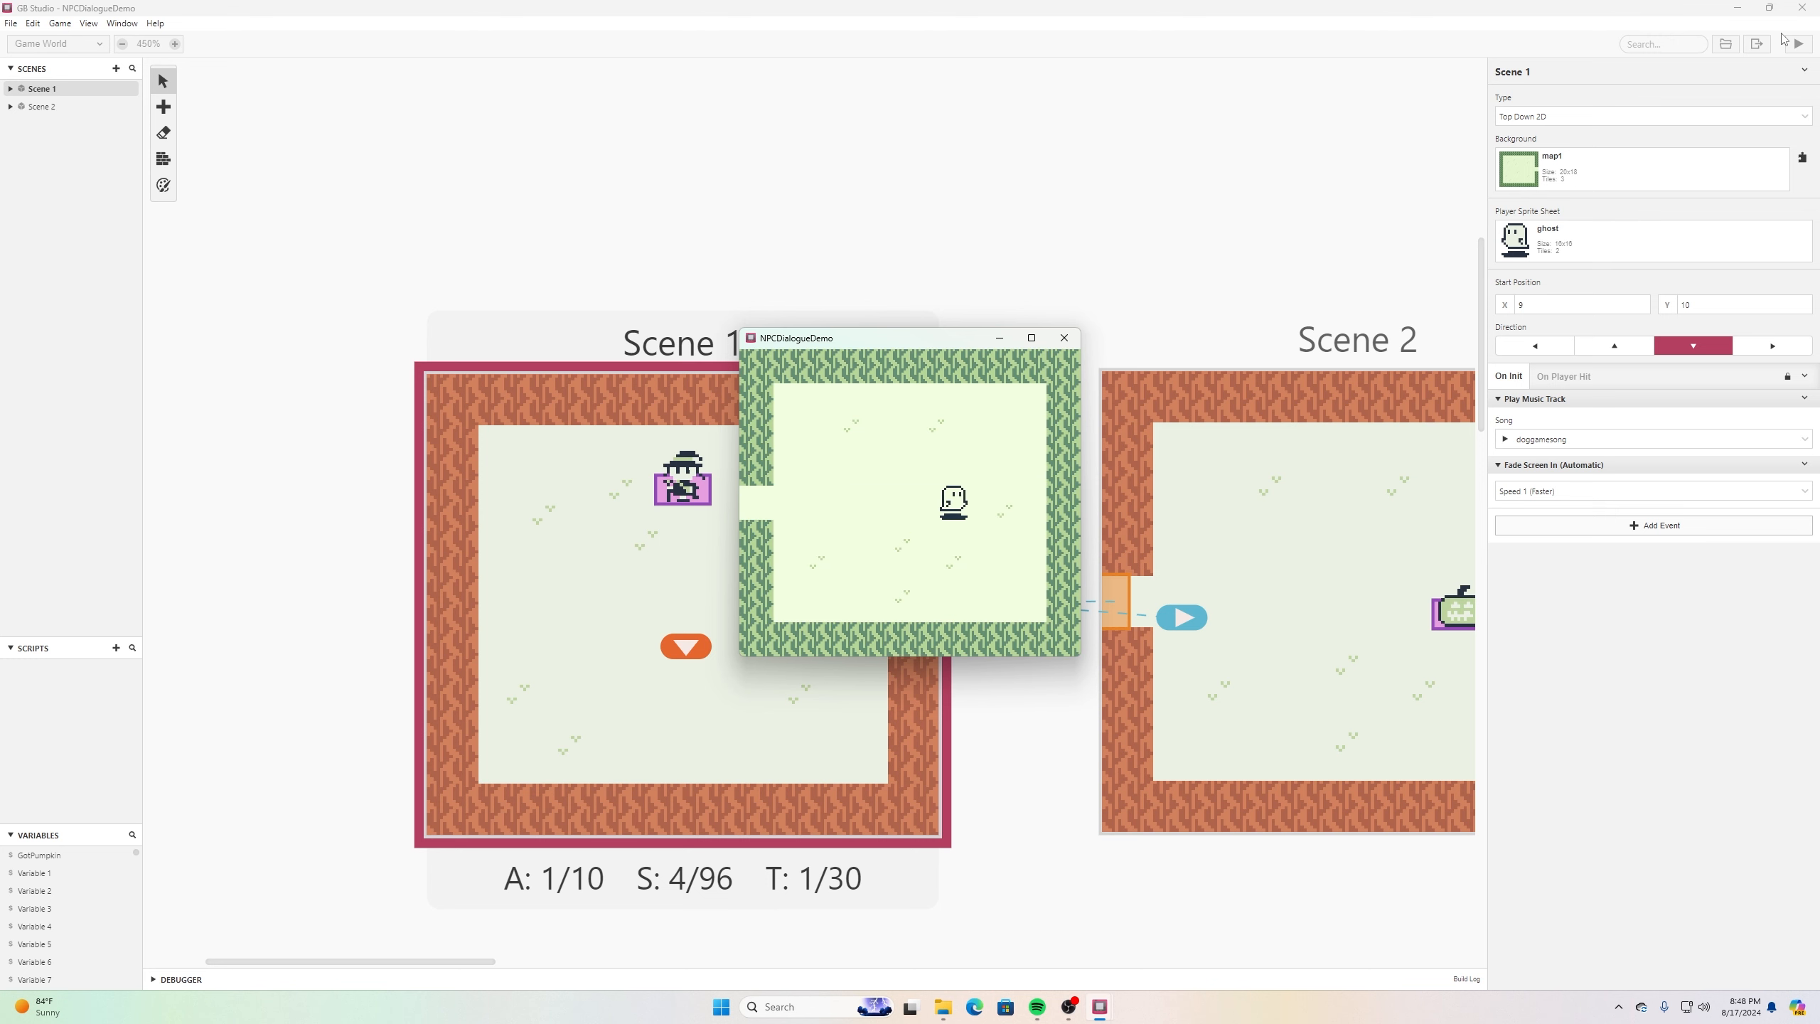
Return the ghost to Scene 1, talk to the witch again, walk around the room, and close the game window.
key("Left")
key("Left")
key("Left")
key("Up")
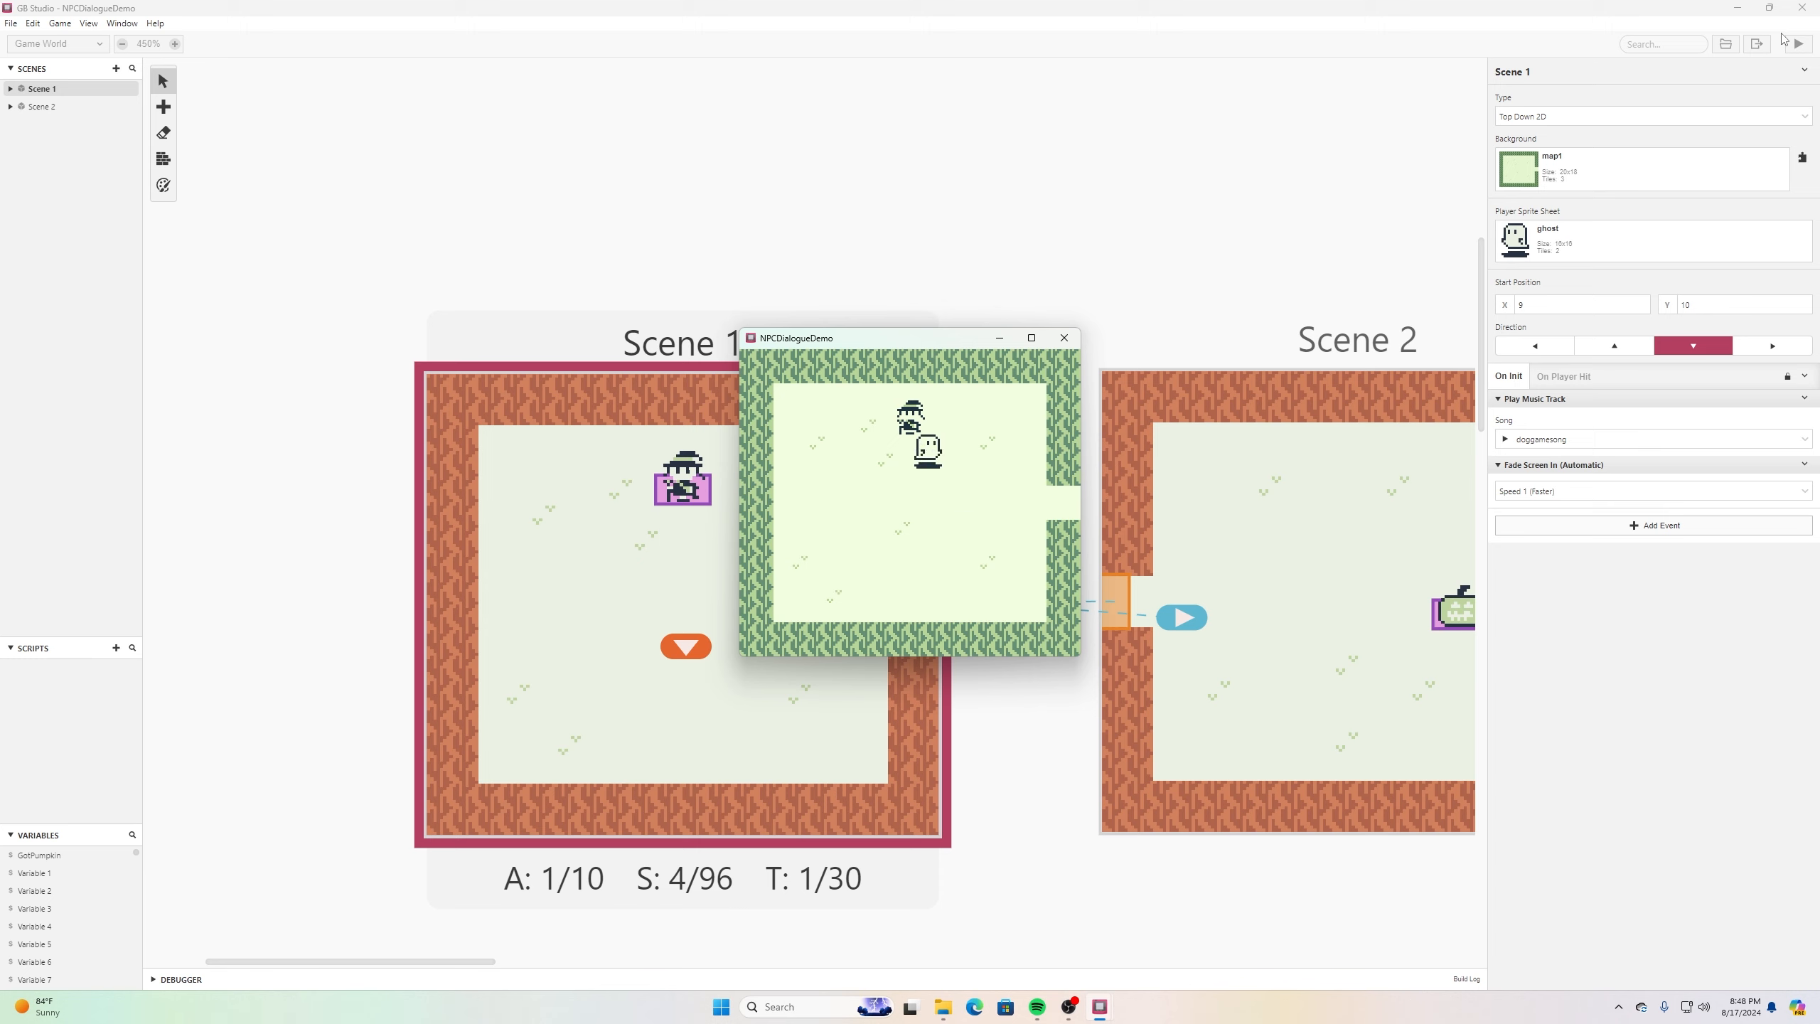
key("z")
key("z")
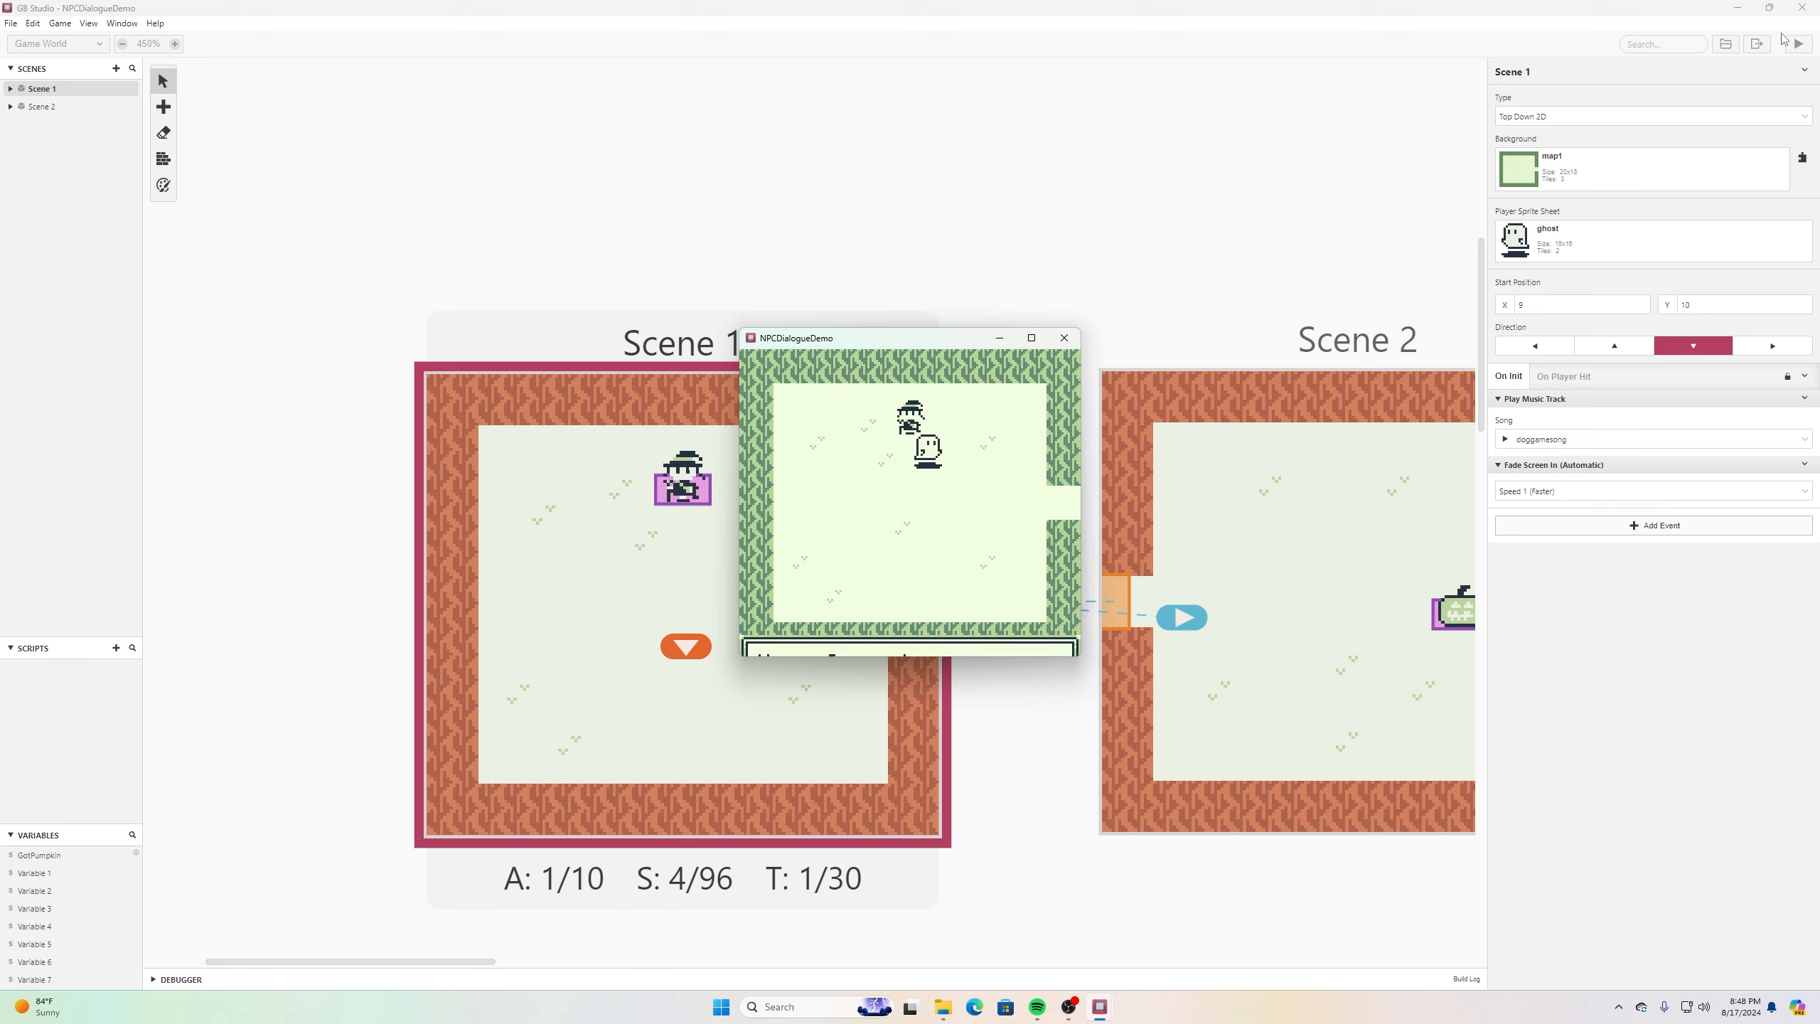
key("Down")
key("Left")
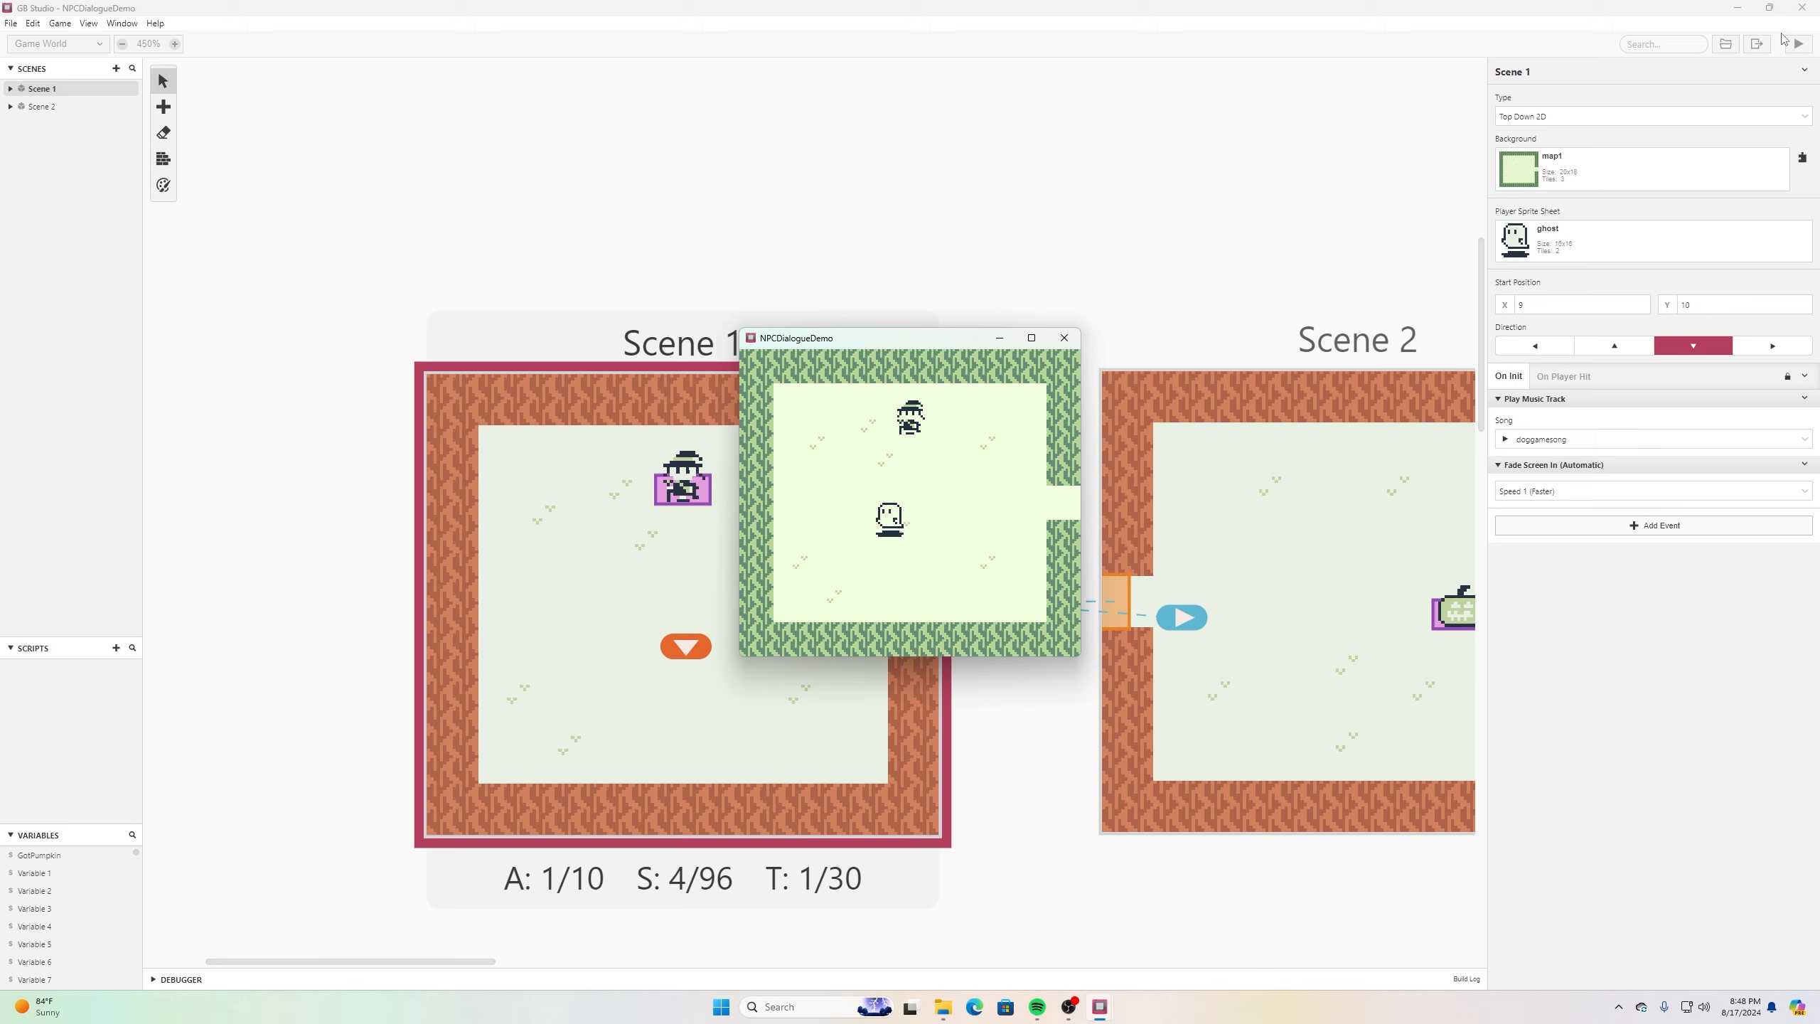
key("Right")
key("Down")
key("Left")
key("Up")
key("Right")
left_click(1065, 337)
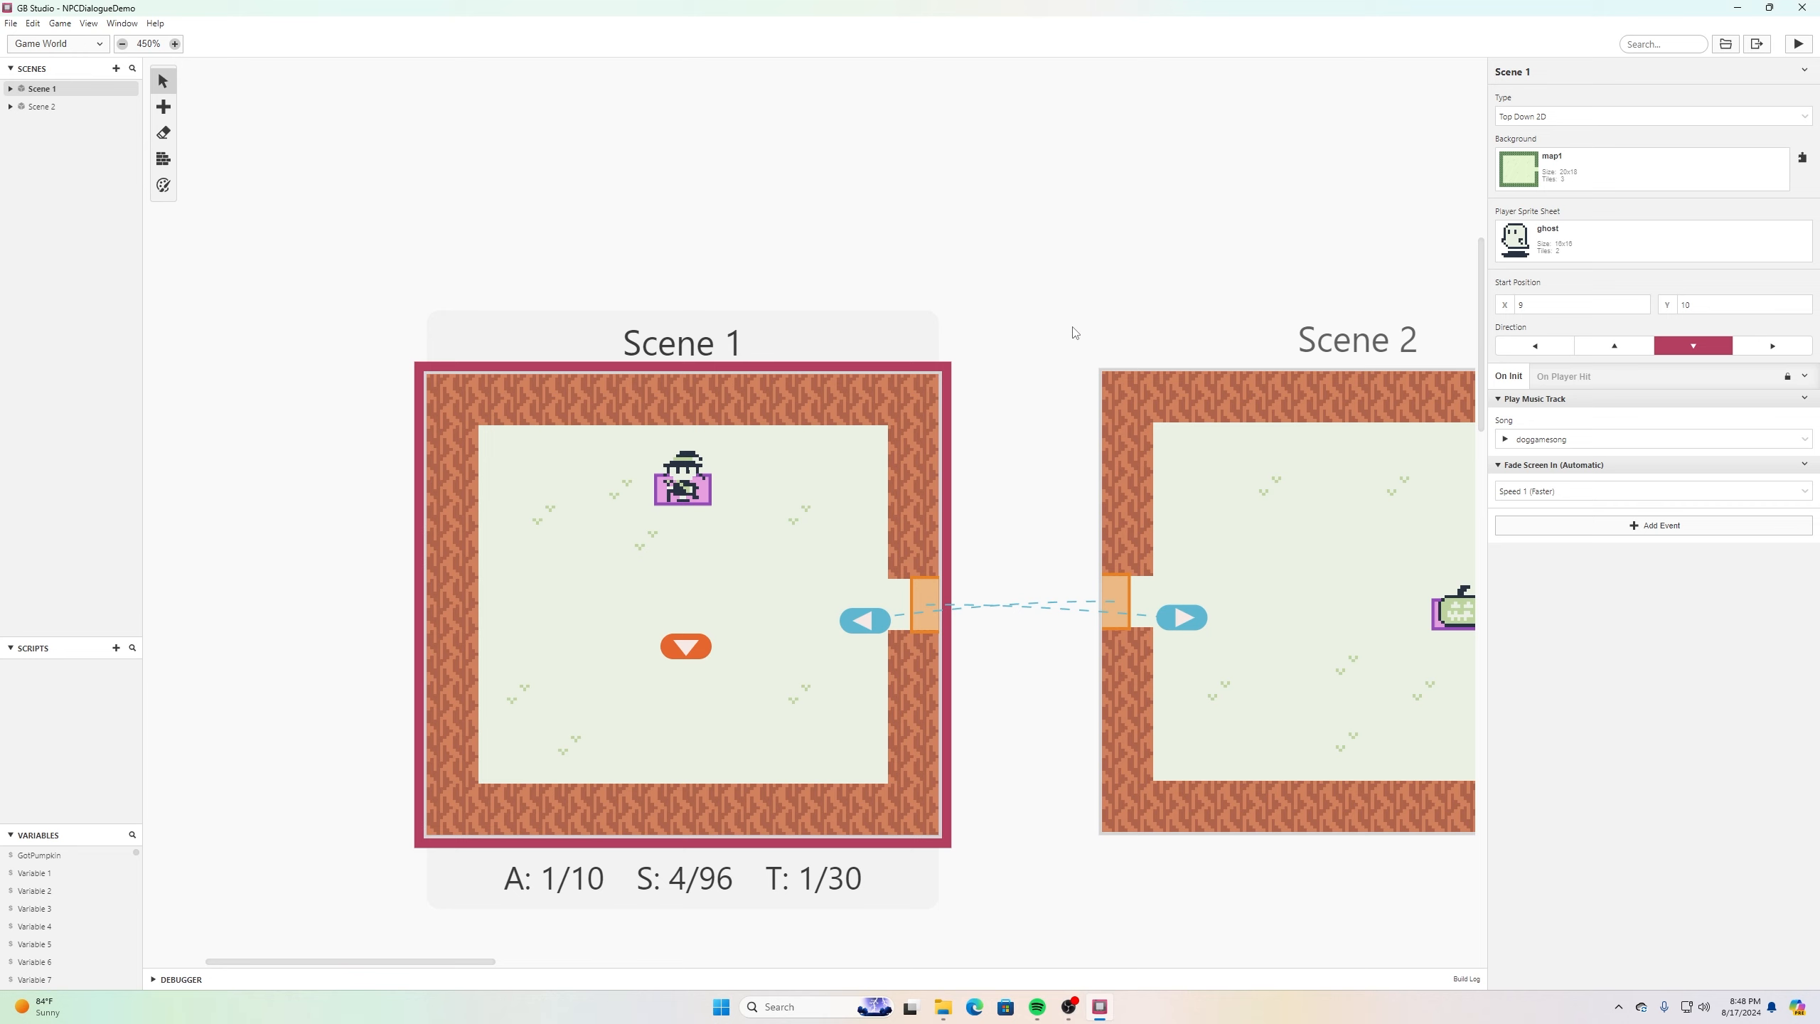